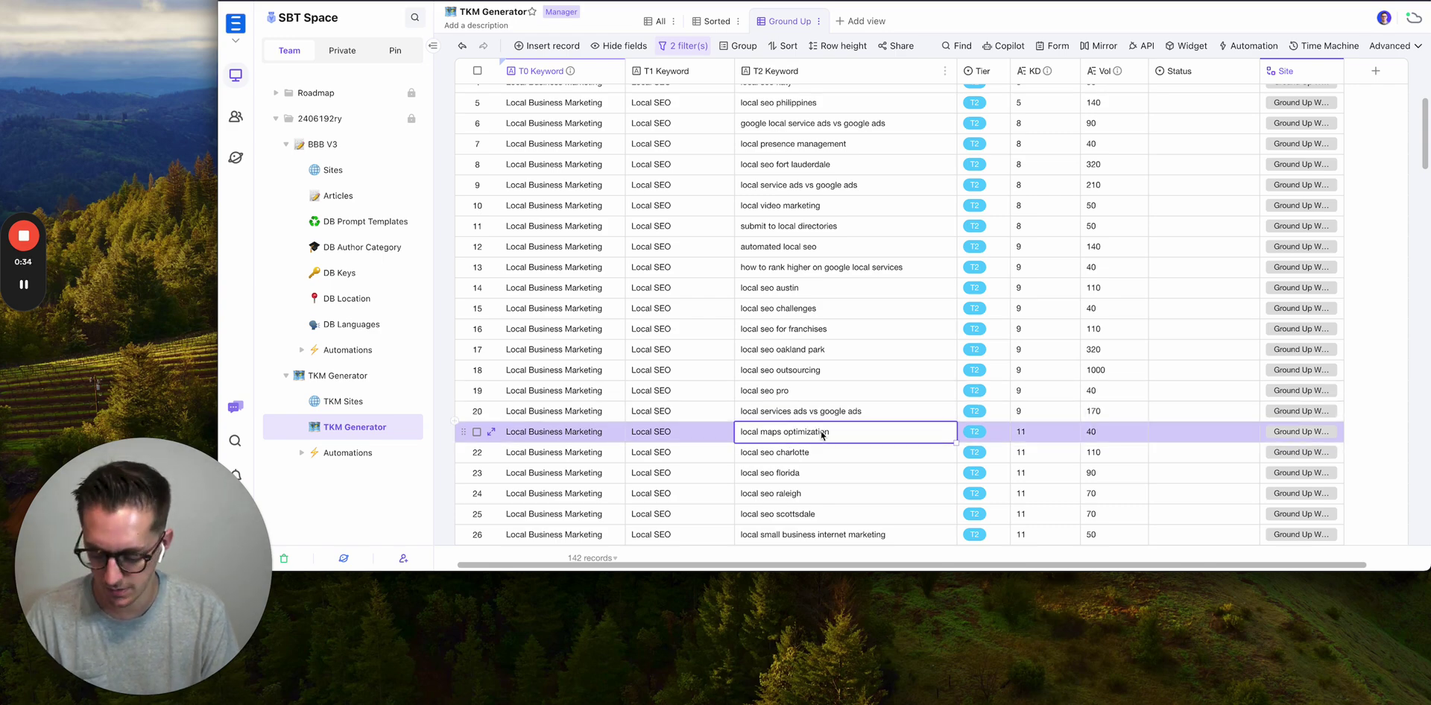
Copy the keyword "local maps optimization" from the TKM Generator list into a new record in the Articles table's Ground Up view.
key("super+c")
left_click(339, 195)
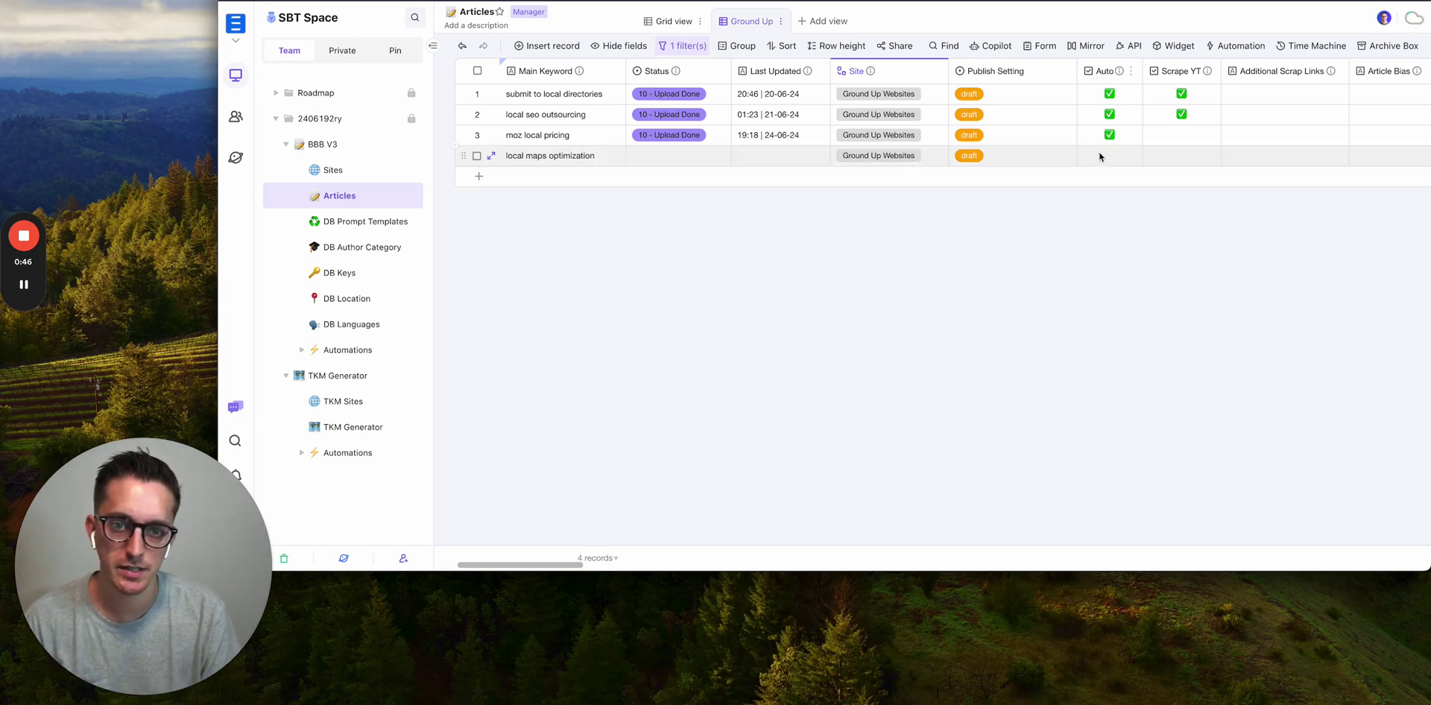
scroll(1100, 155, "right", 5)
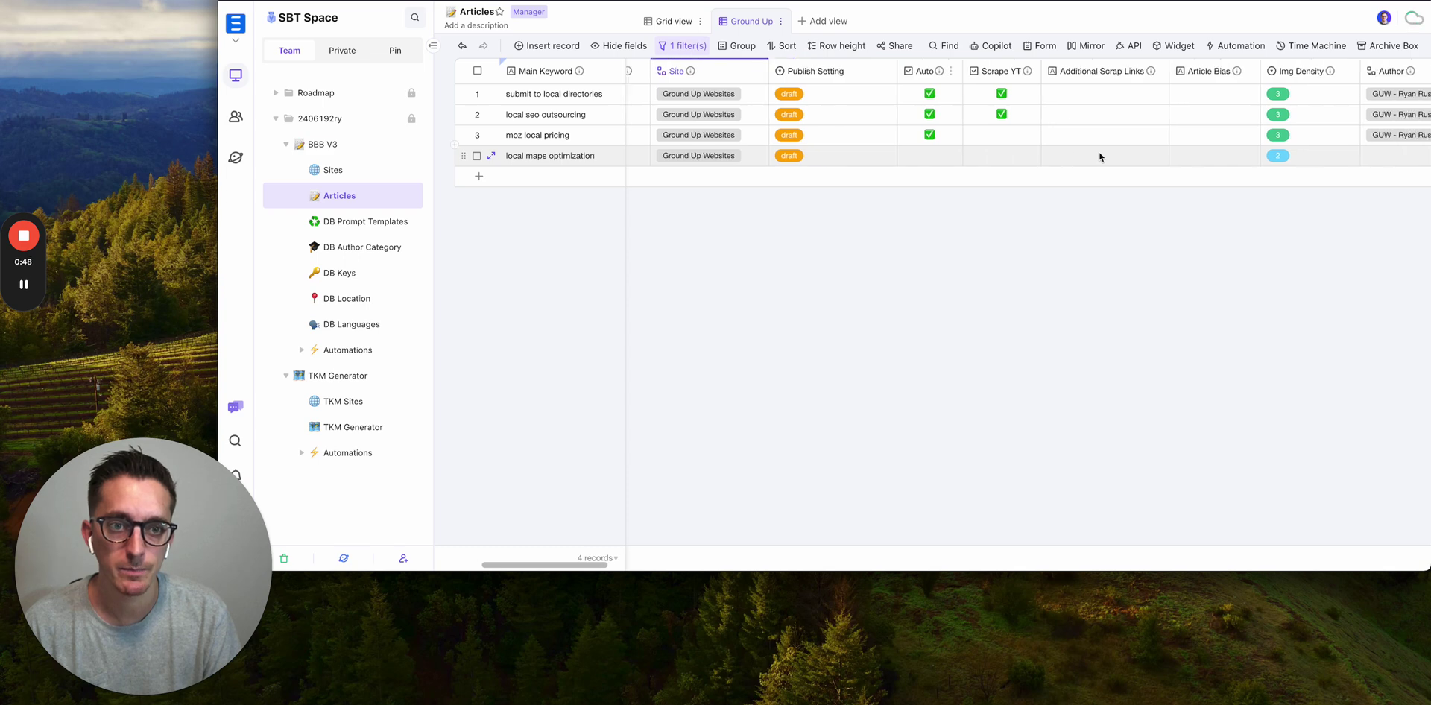
scroll(1099, 155, "left", 5)
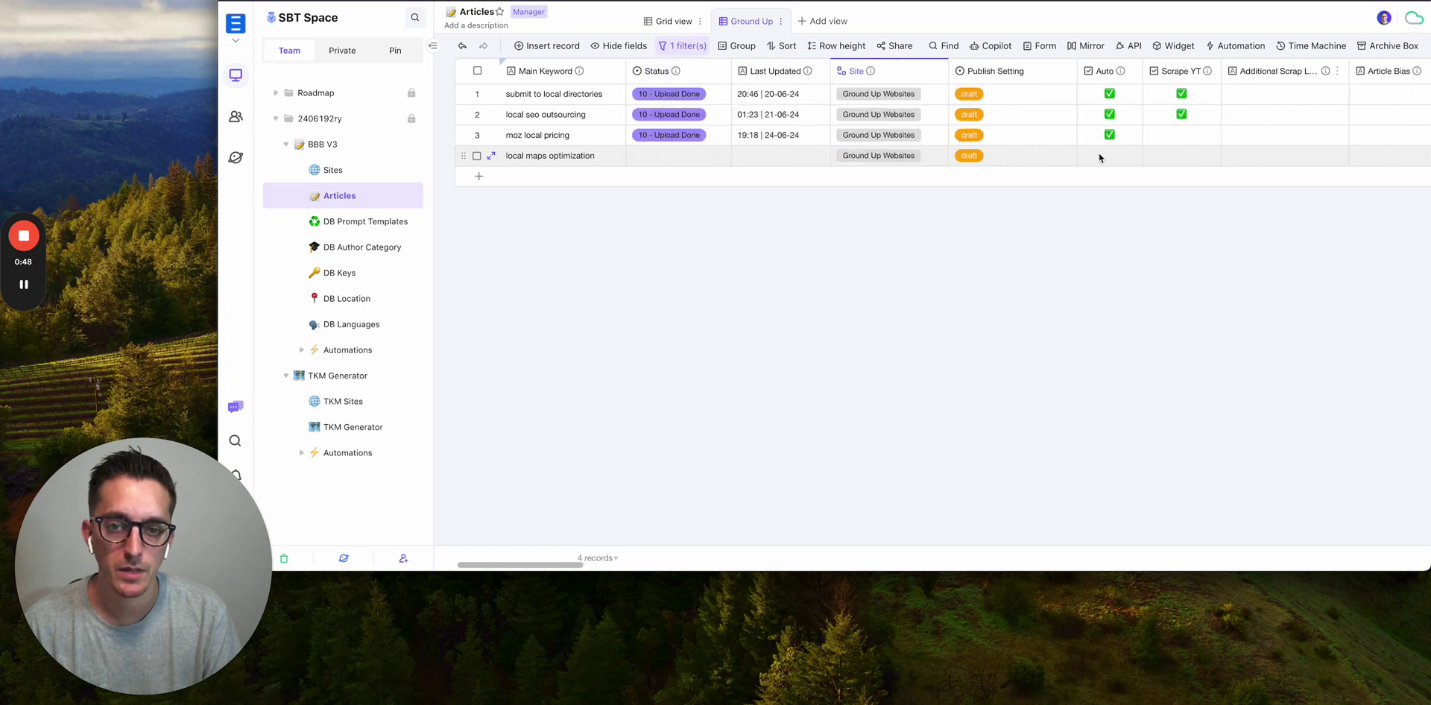
Review the available Status options for the local maps optimization record without choosing one.
left_click(719, 155)
left_click(719, 158)
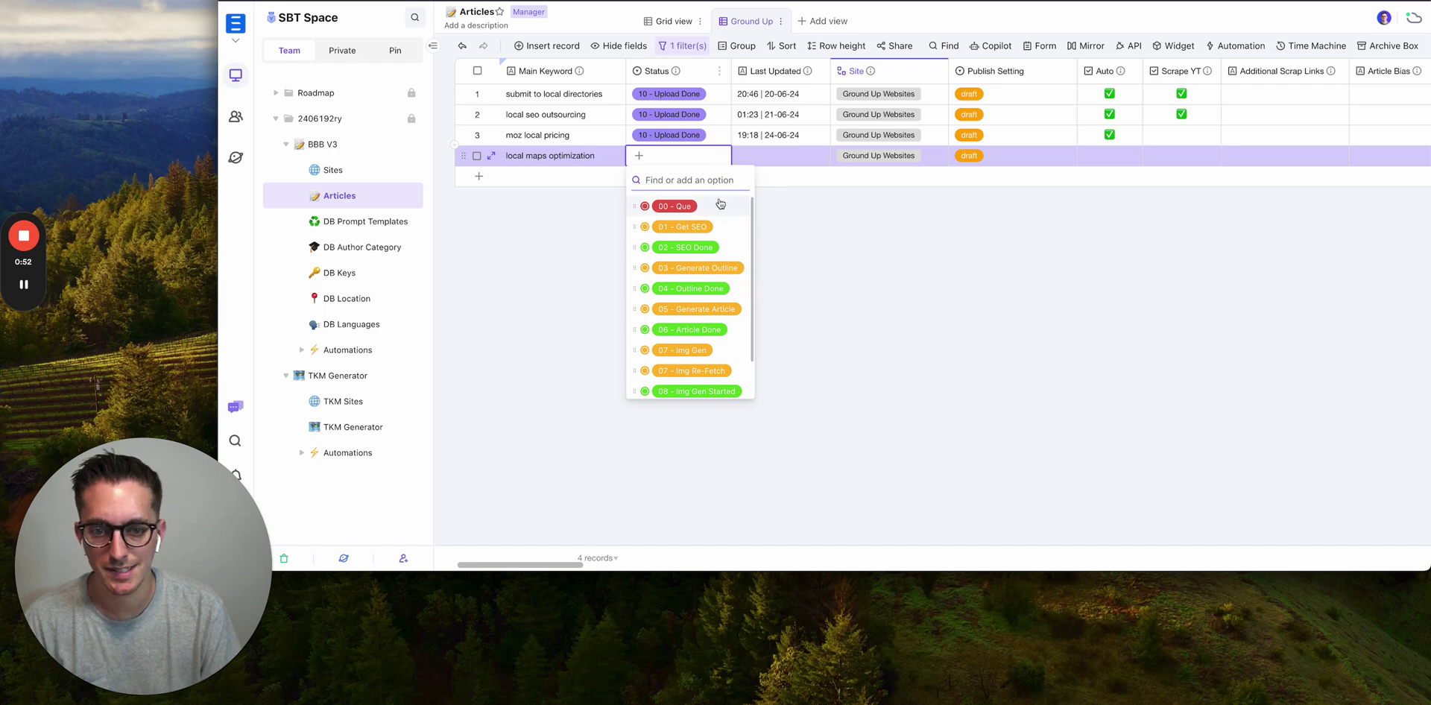
scroll(720, 203, "down", 2)
scroll(720, 204, "up", 2)
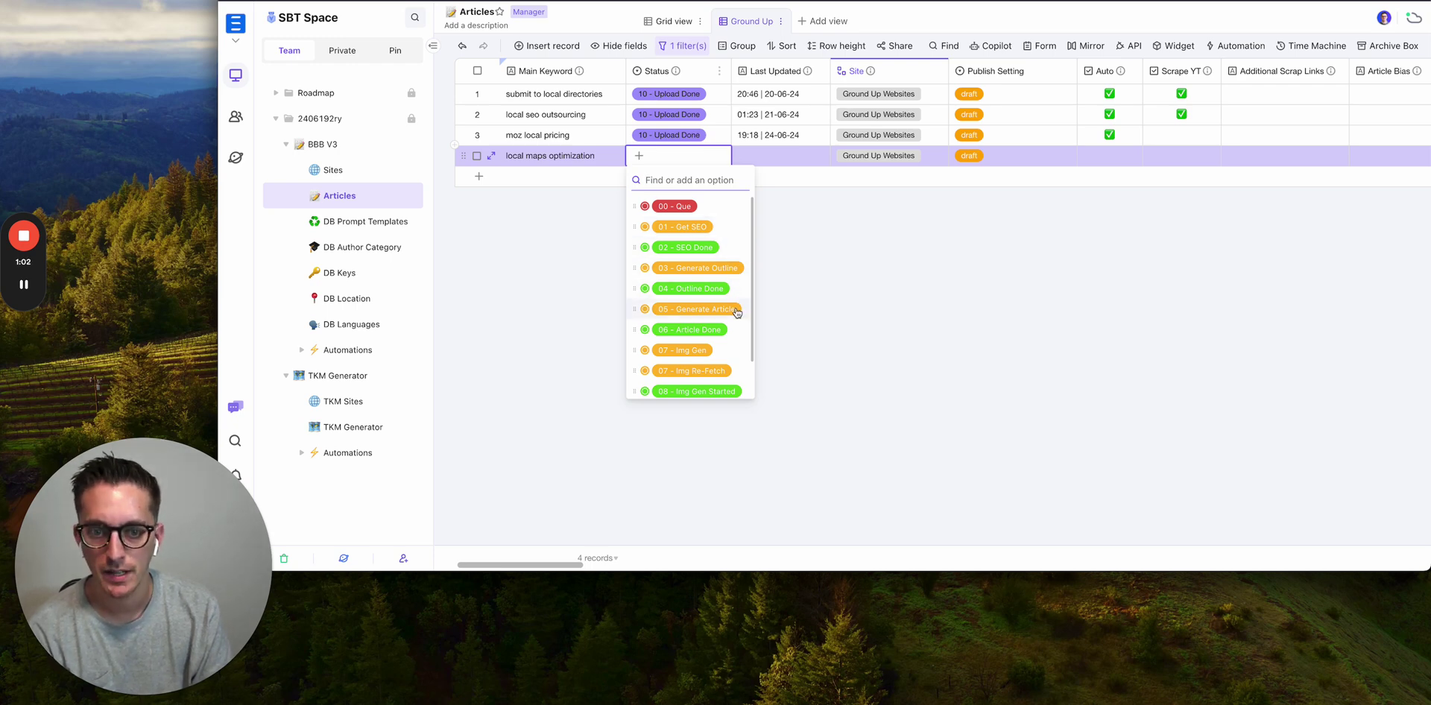
scroll(737, 312, "down", 2)
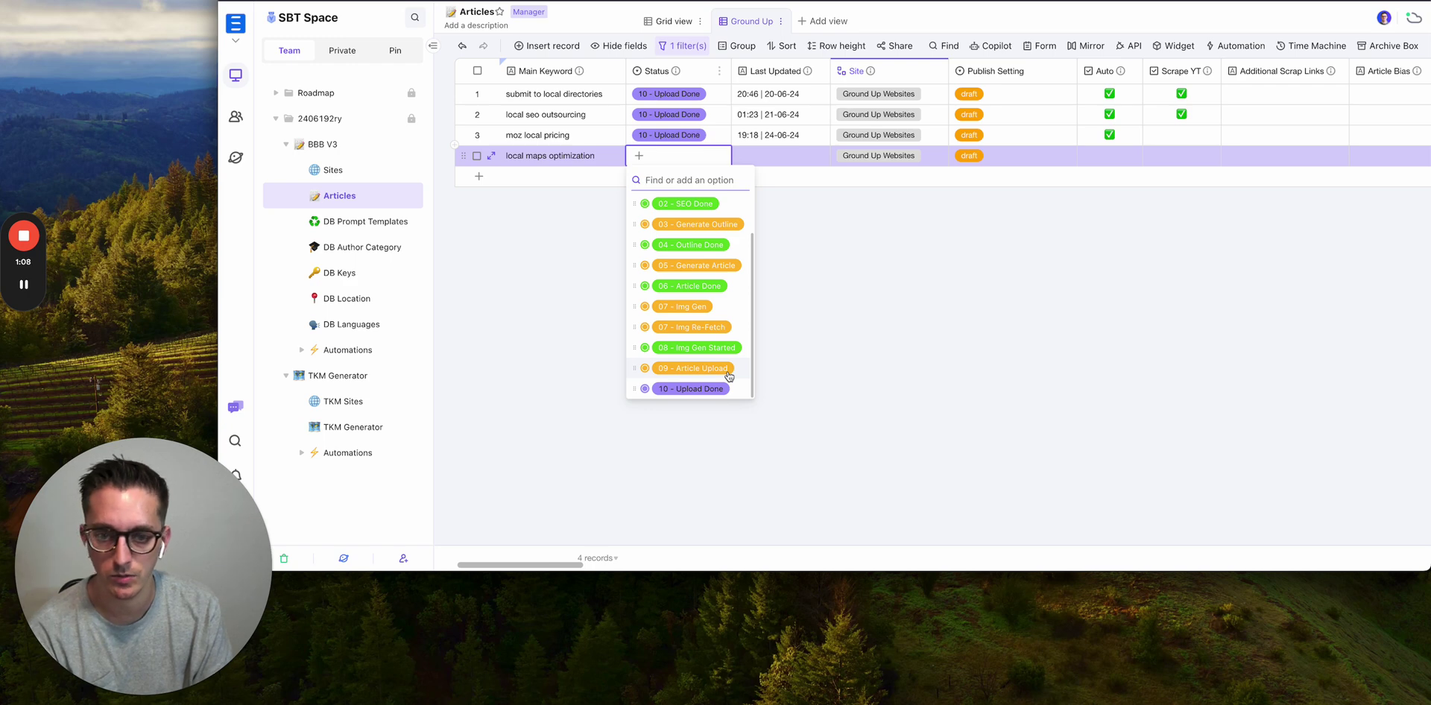
scroll(712, 292, "up", 2)
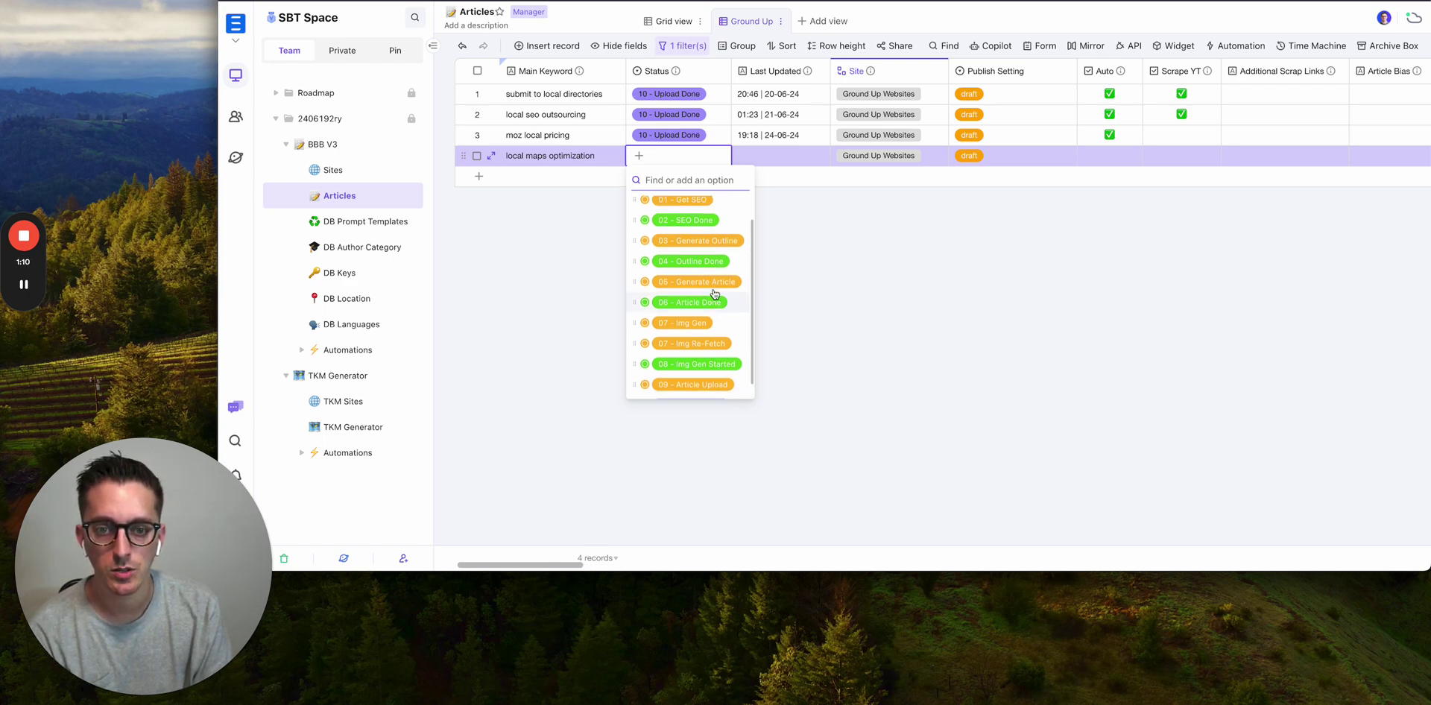
left_click(1083, 272)
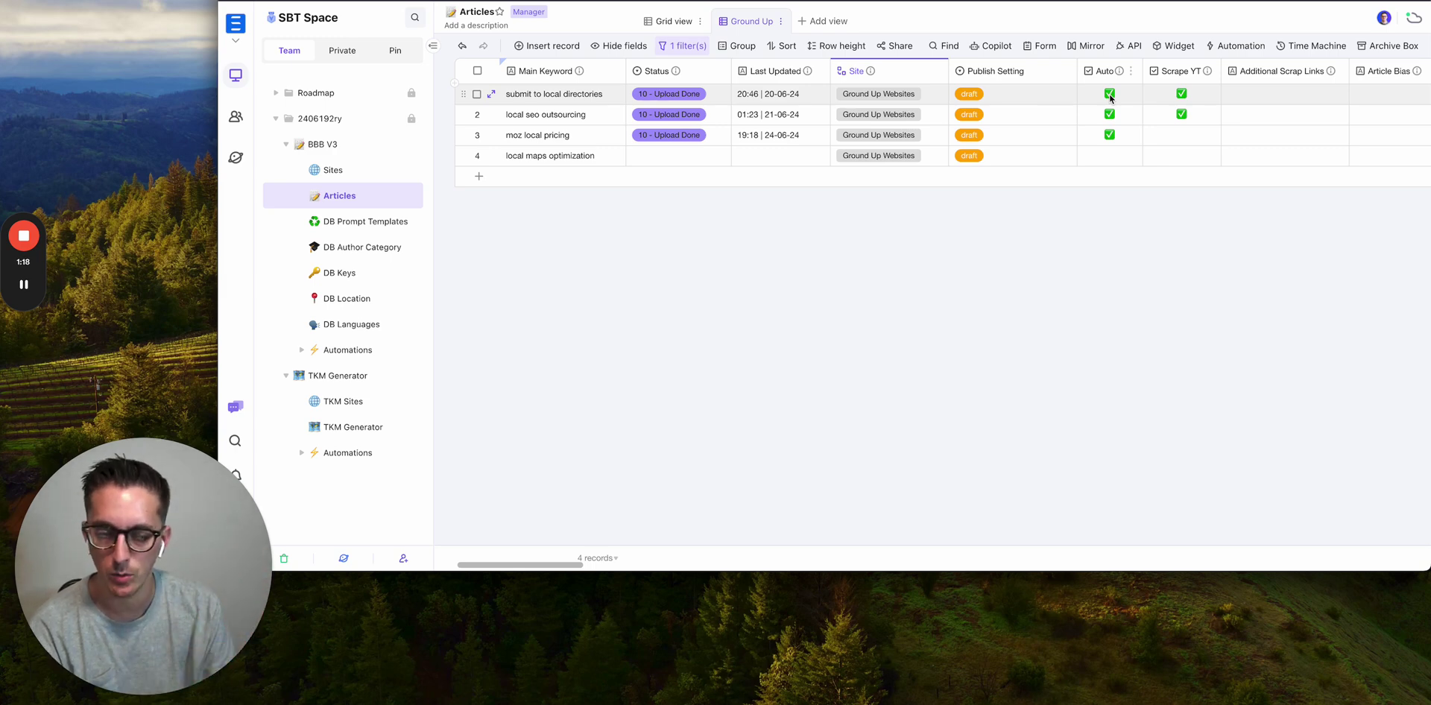
Enable Auto and Scrape YT for the local maps optimization record.
left_click(1110, 153)
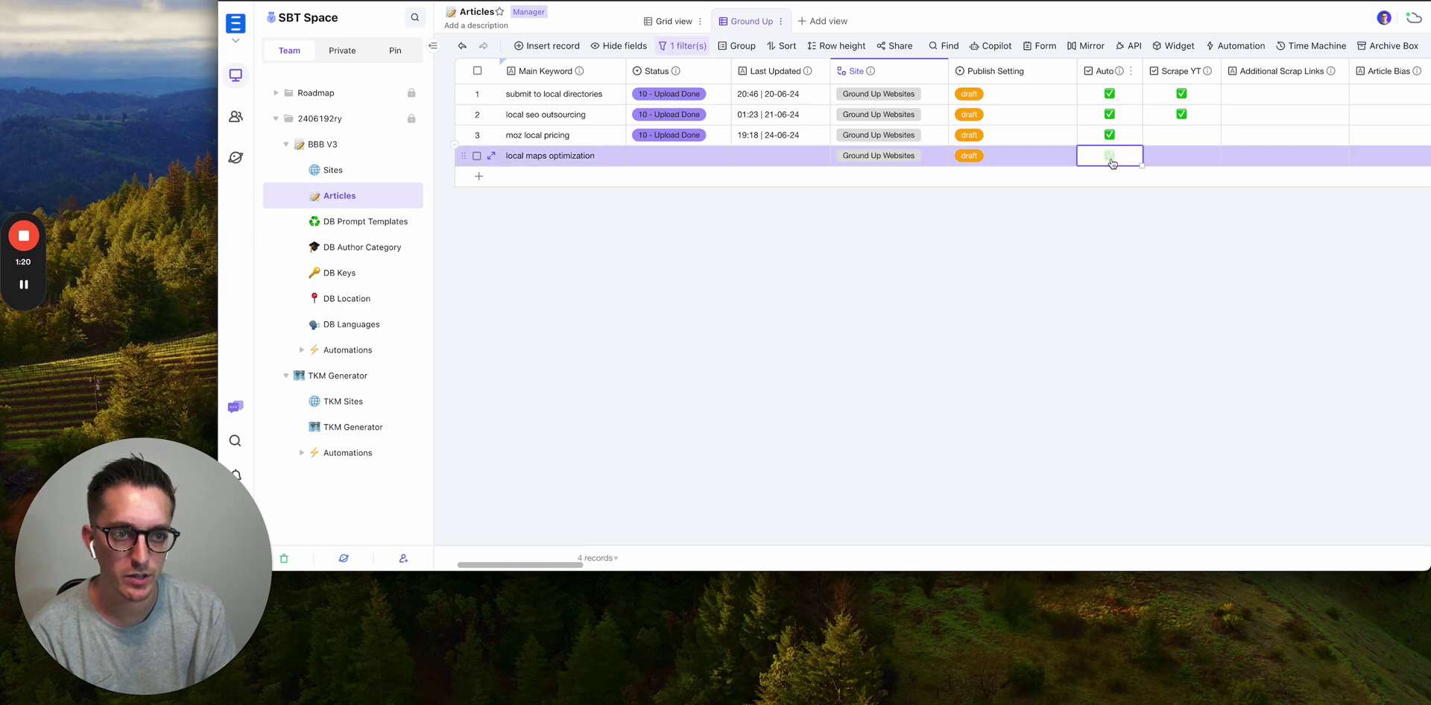
left_click(1139, 237)
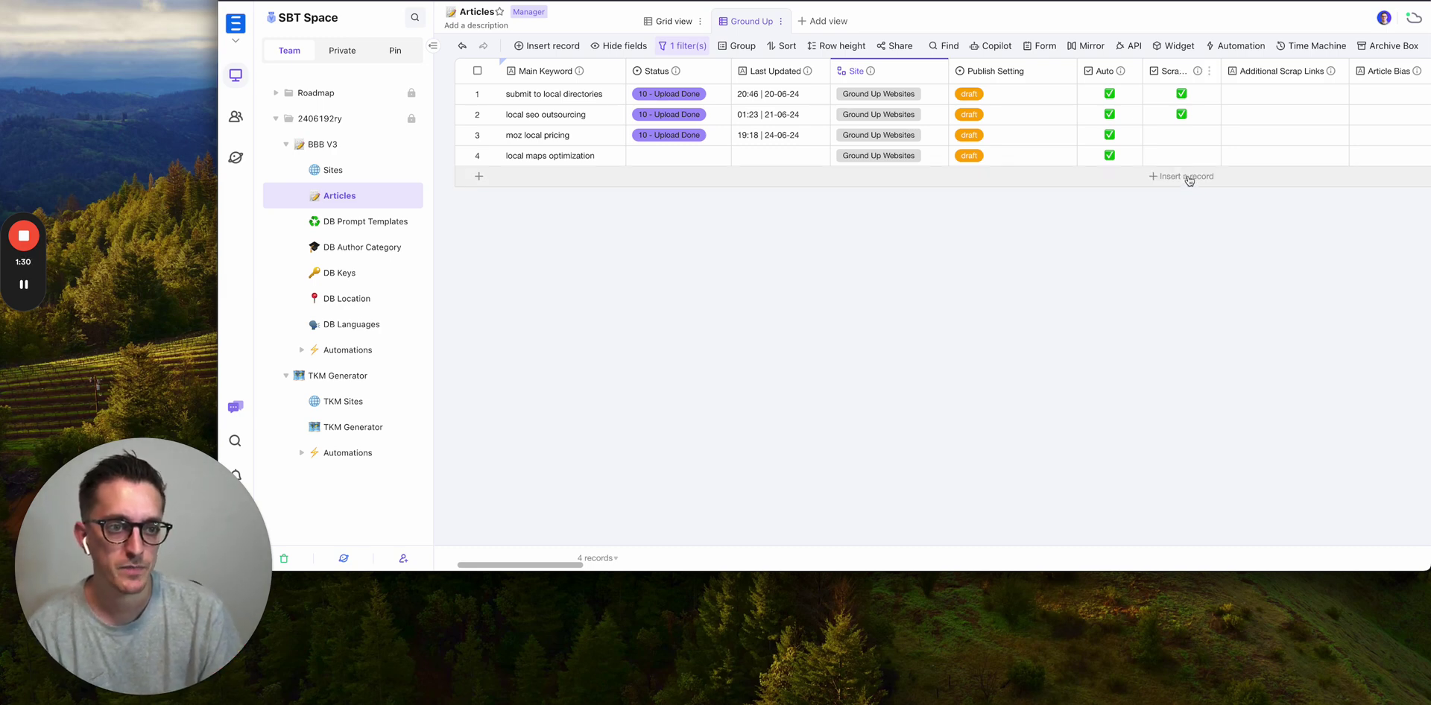
left_click(1181, 155)
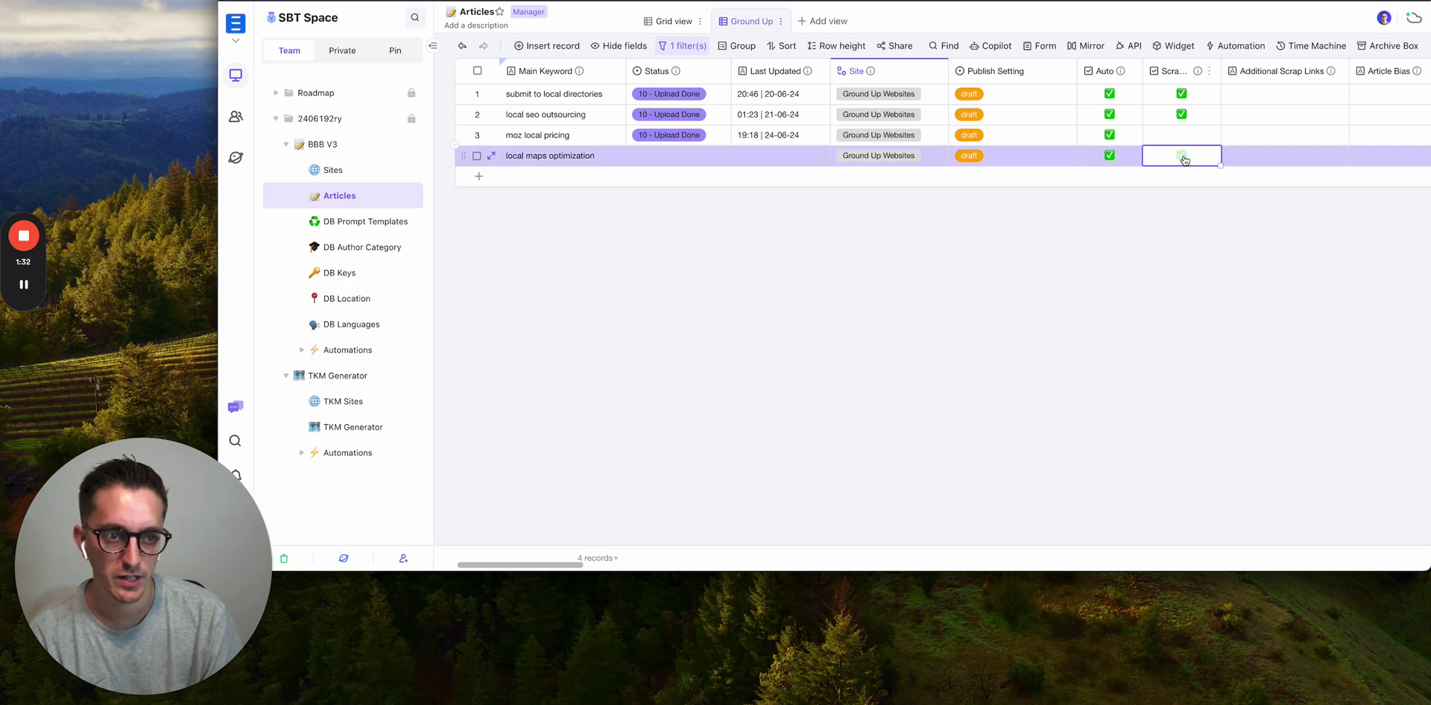
left_click(1181, 154)
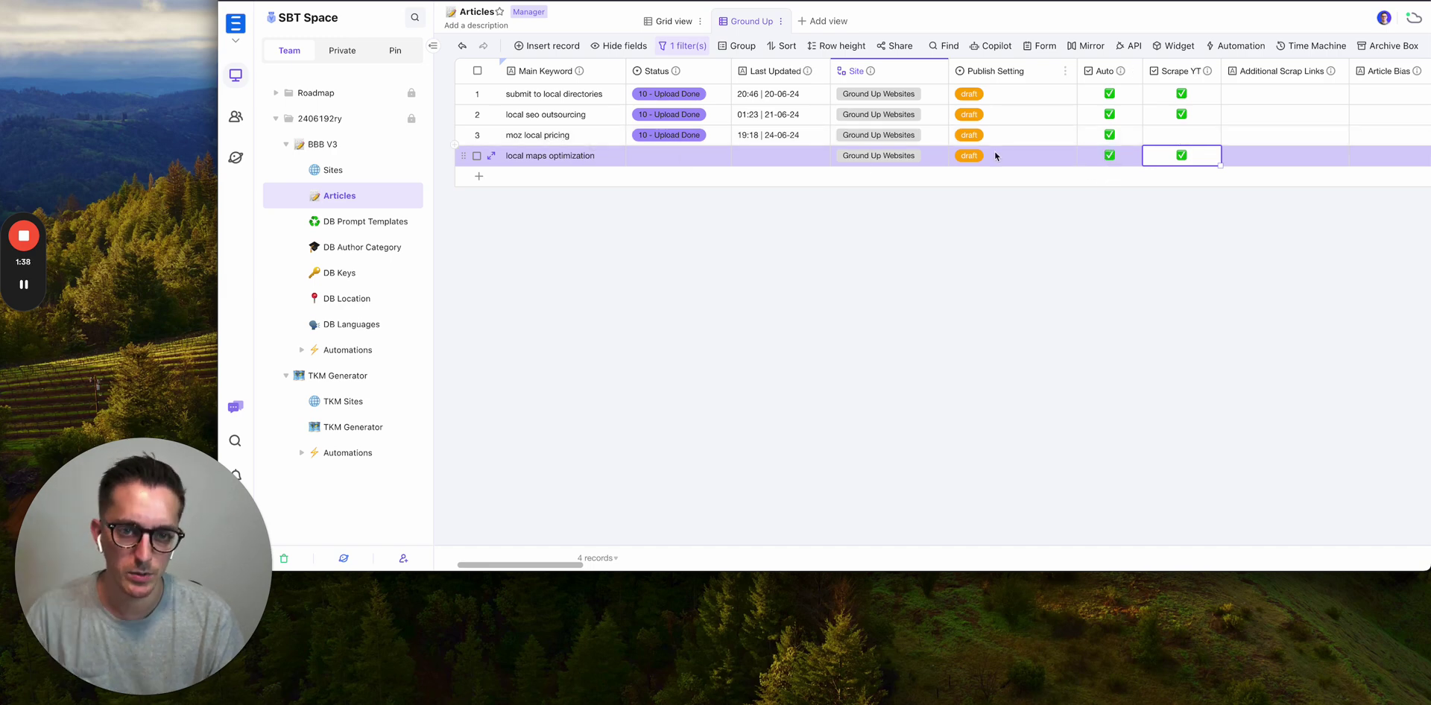
Set the Img Density of the local maps optimization record to 3.
scroll(997, 146, "right", 5)
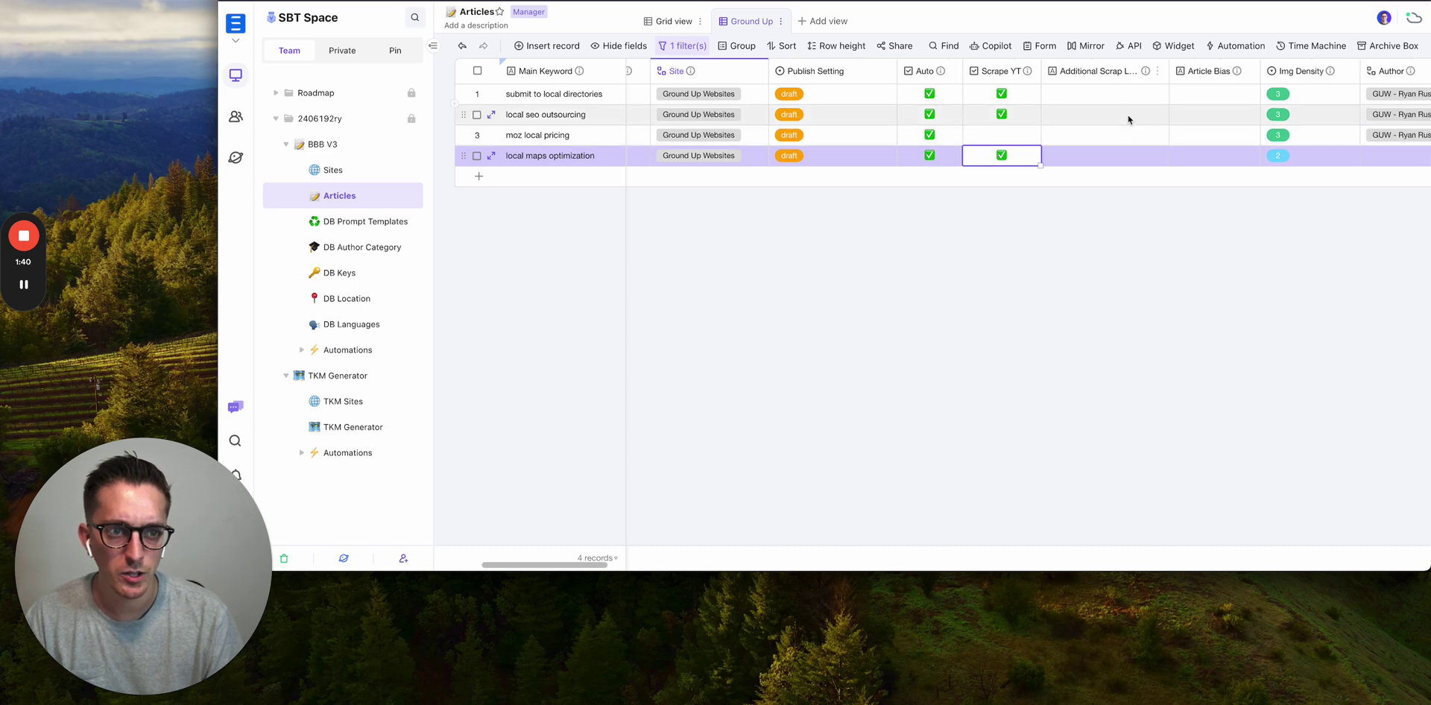
scroll(1102, 155, "right", 2)
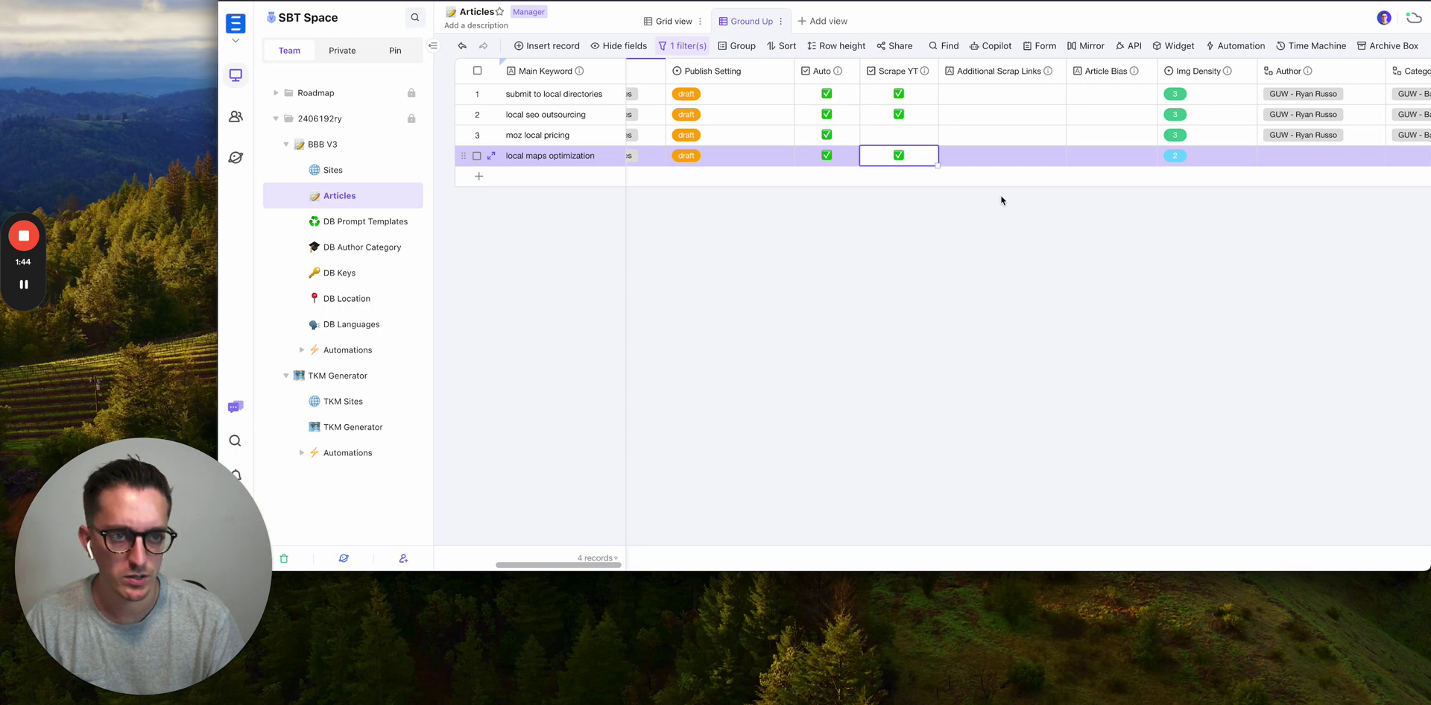
scroll(1000, 200, "right", 2)
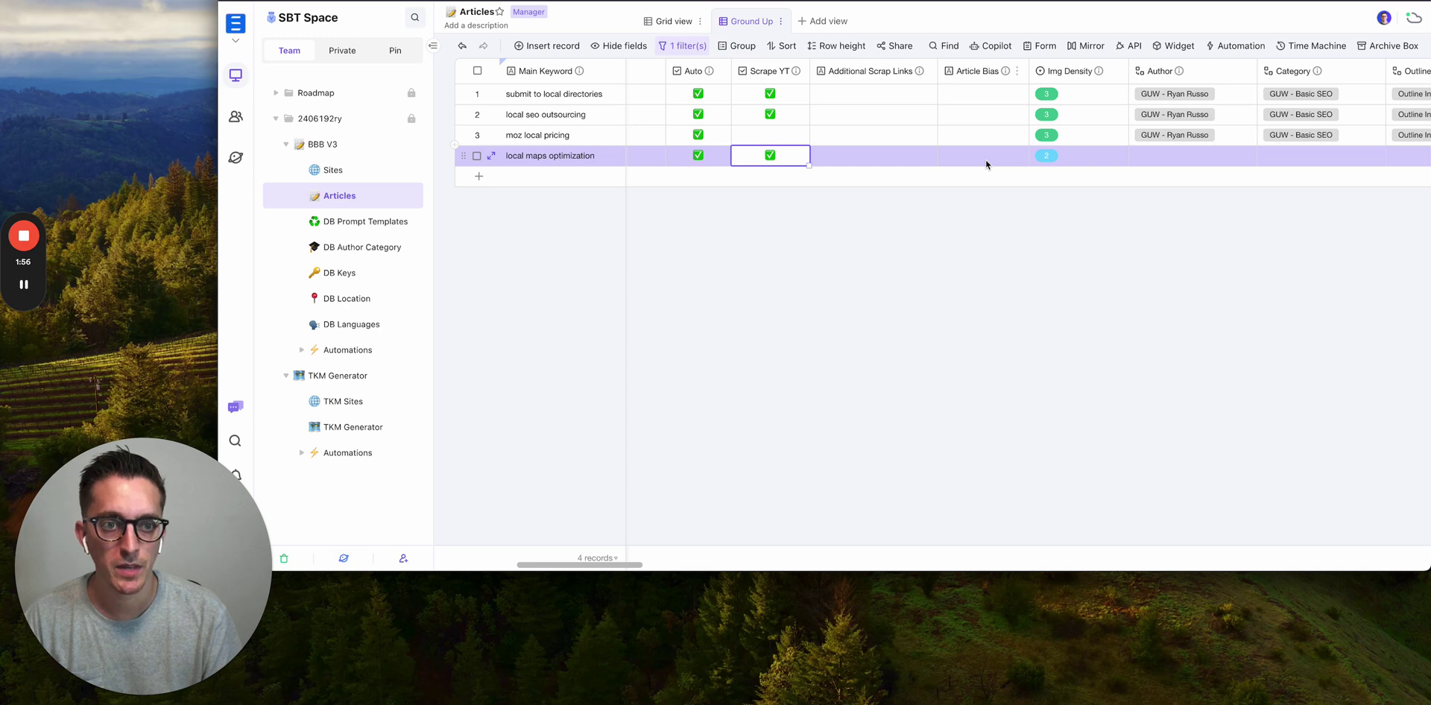
scroll(985, 159, "right", 1)
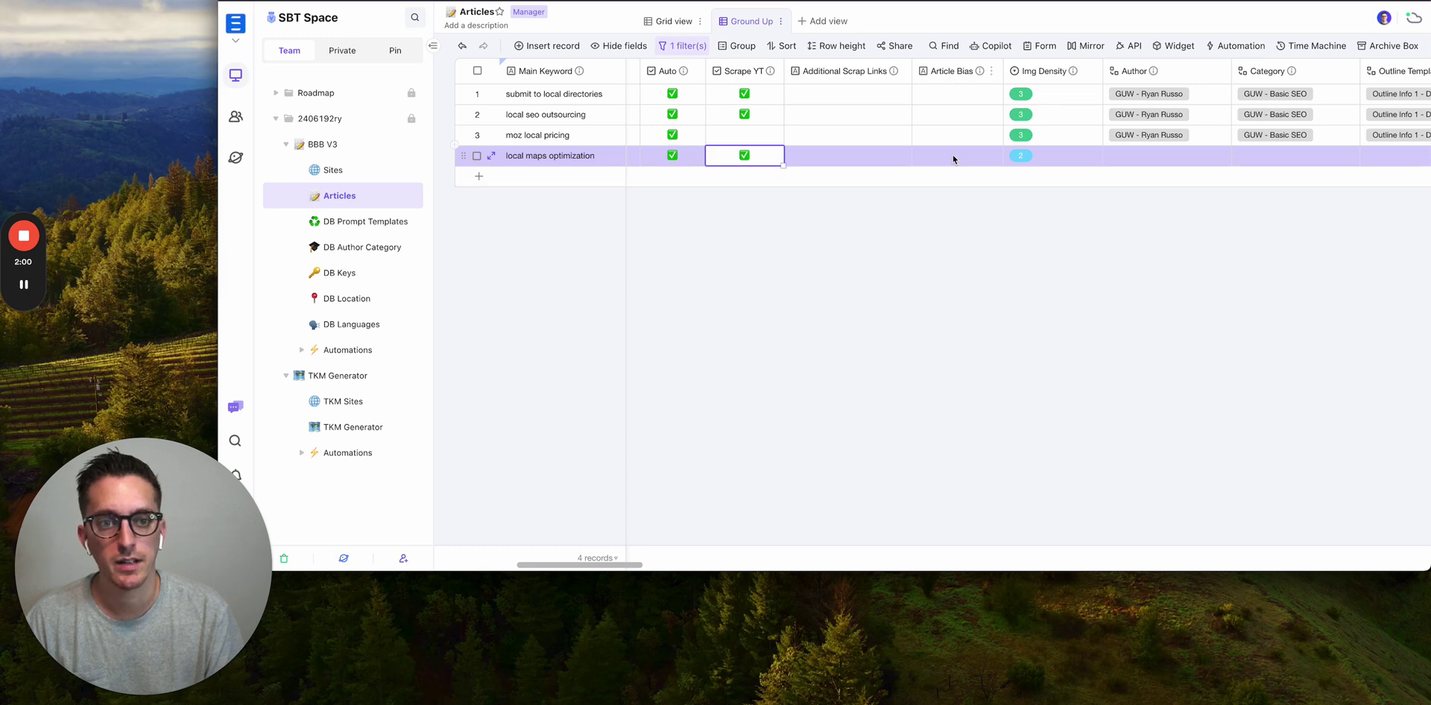
scroll(952, 158, "right", 3)
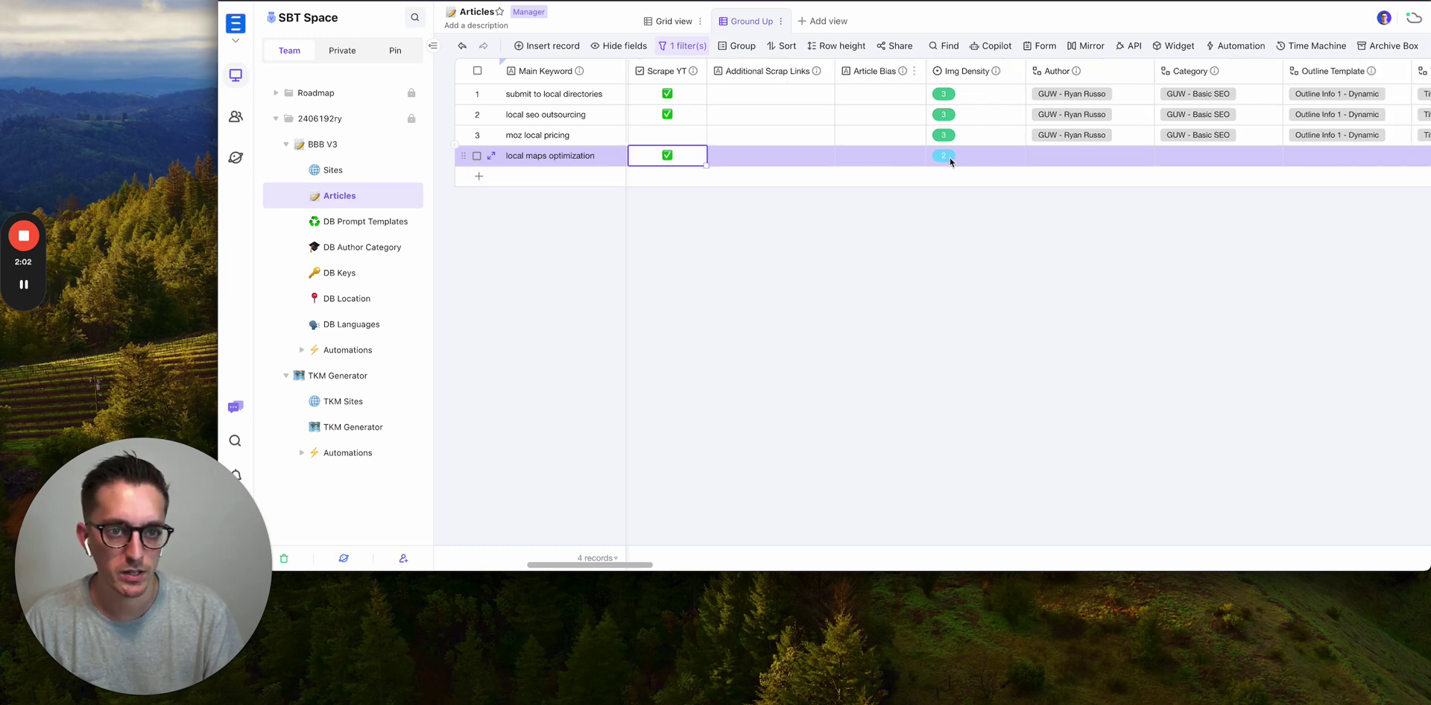
mouse_move(903, 73)
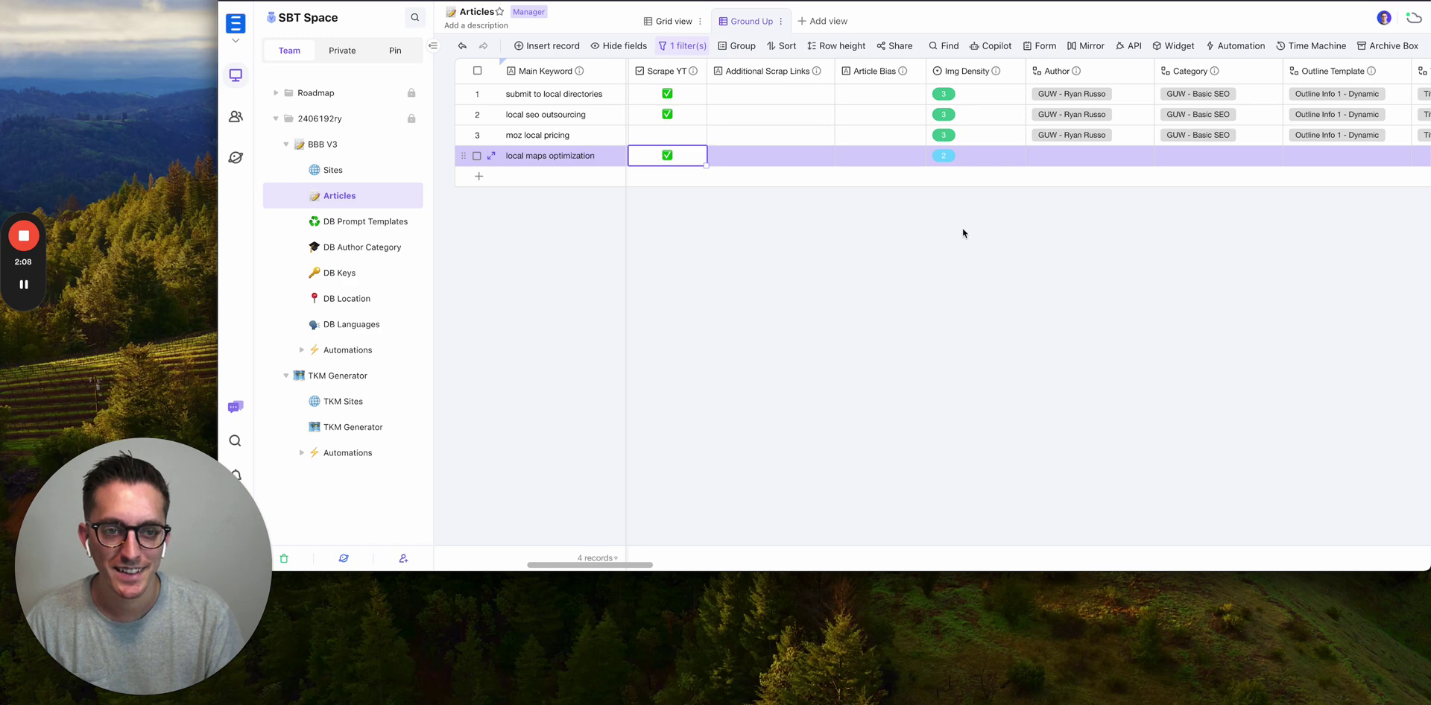
scroll(963, 226, "right", 3)
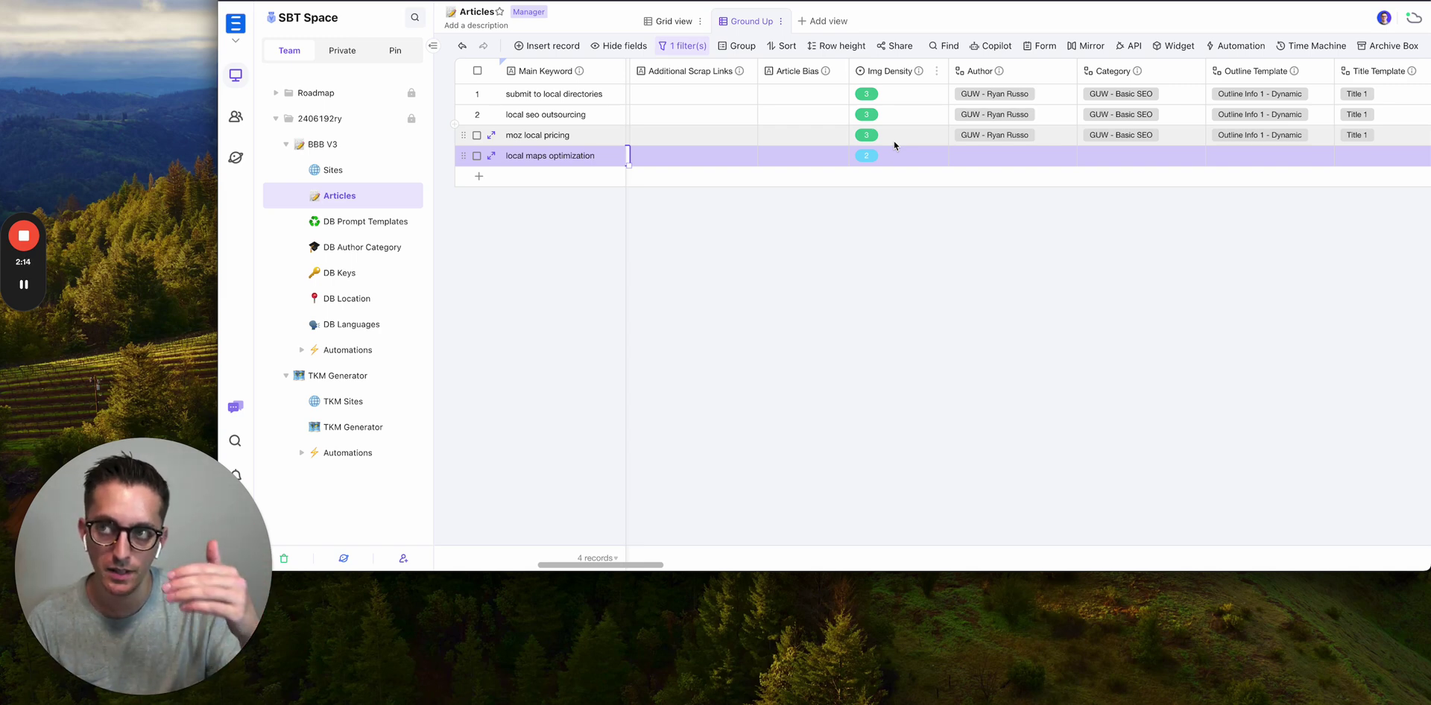
left_click(870, 160)
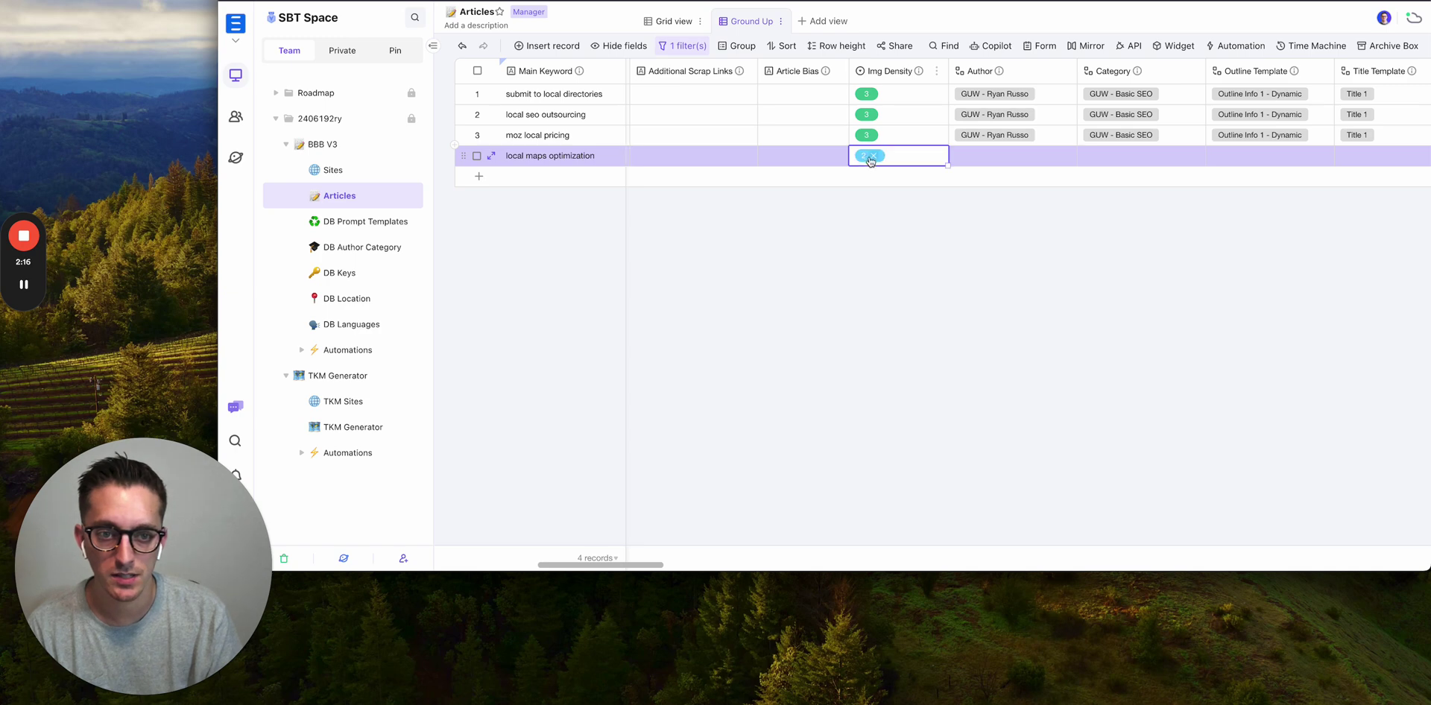
left_click(871, 159)
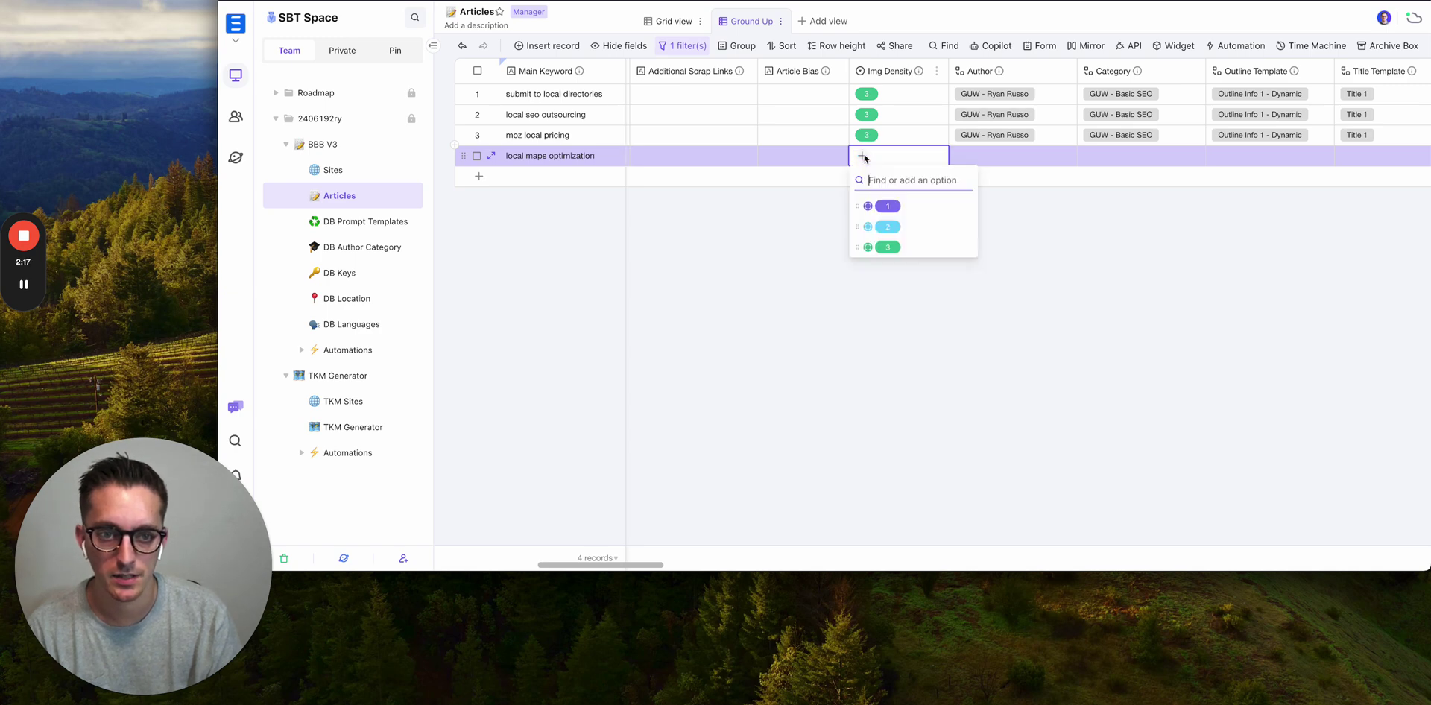
left_click(879, 255)
Fill the Author, Category and all template values from the moz local pricing record down into the local maps optimization record.
scroll(968, 166, "right", 5)
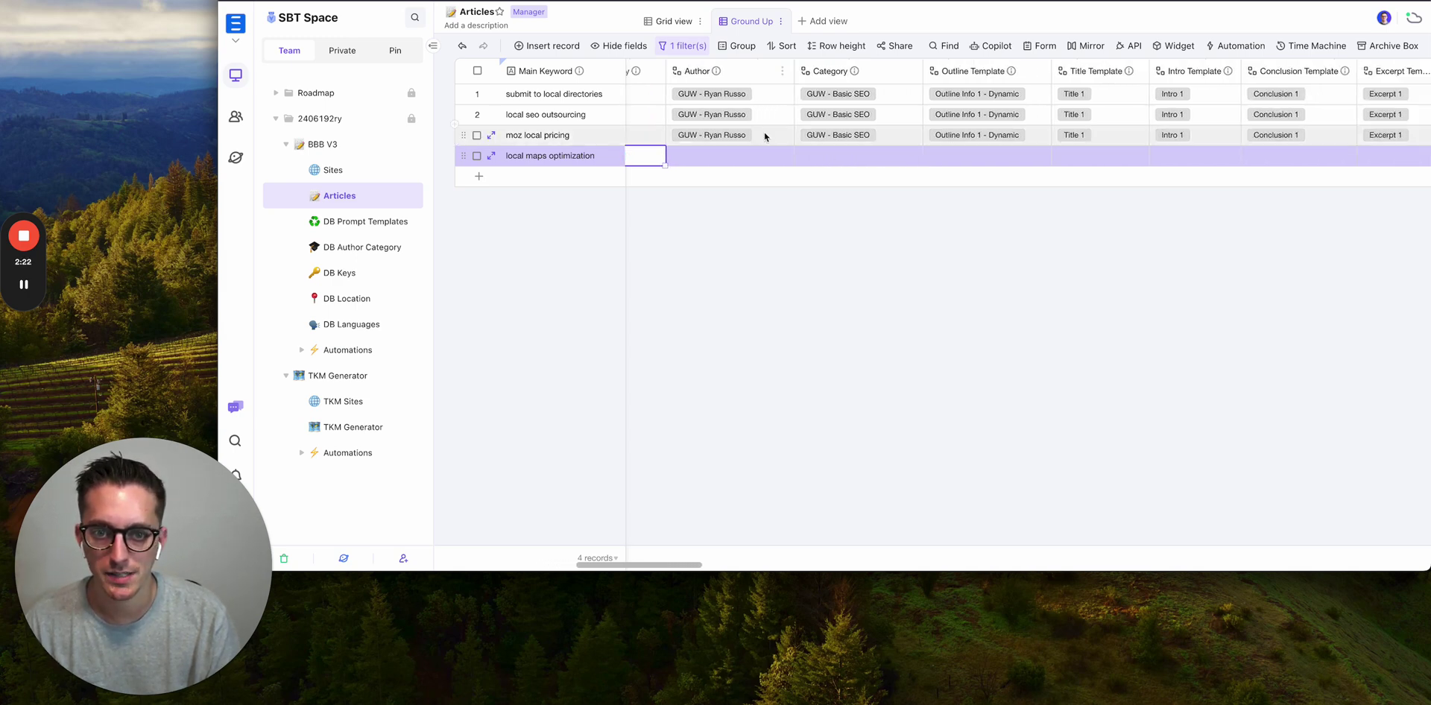
left_click(768, 135)
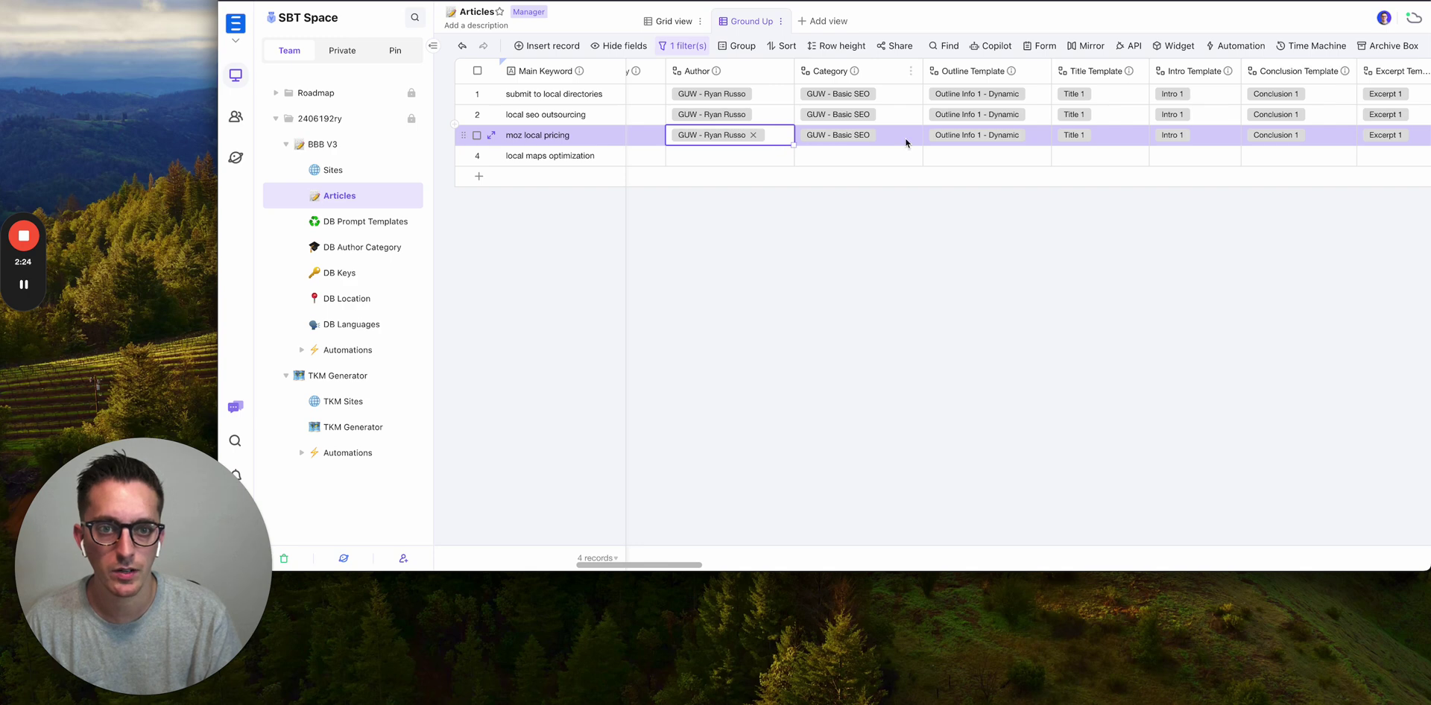
scroll(980, 140, "right", 3)
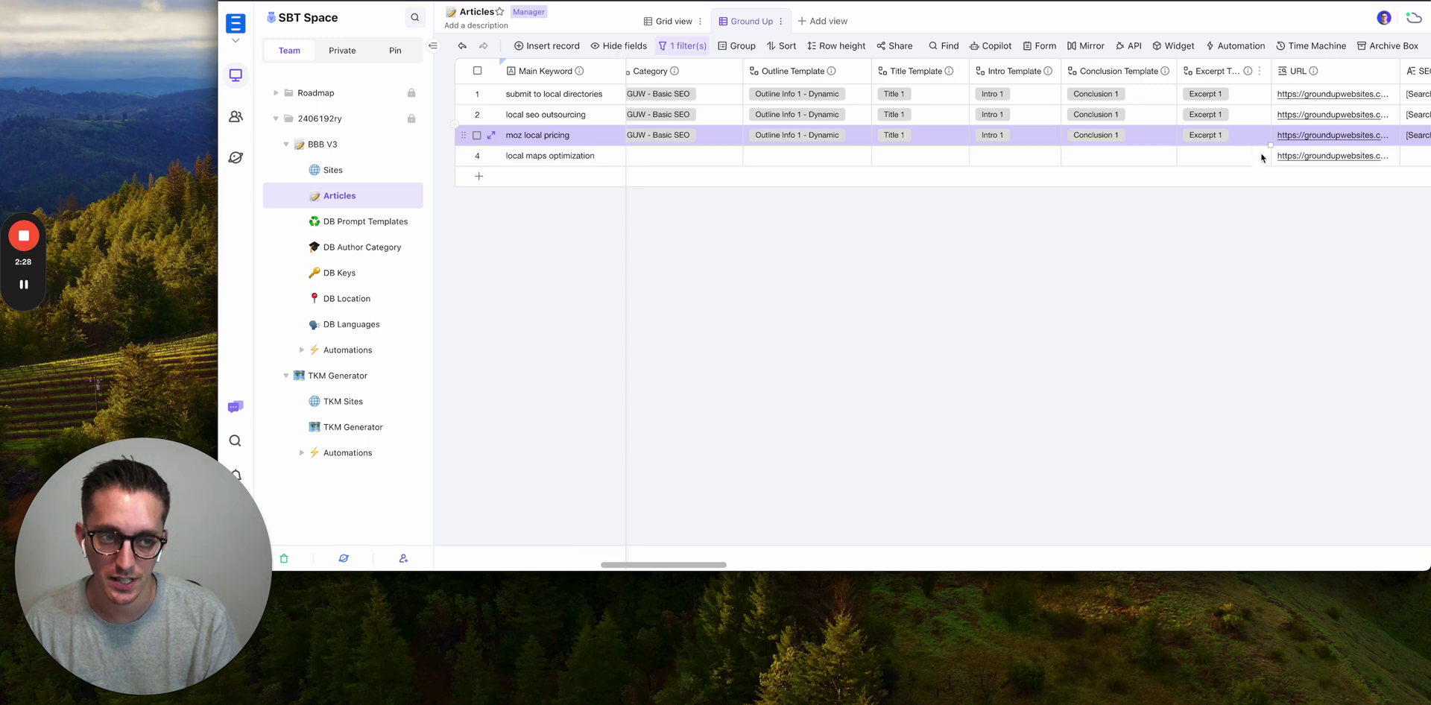
left_click_drag(1270, 143, 1274, 162)
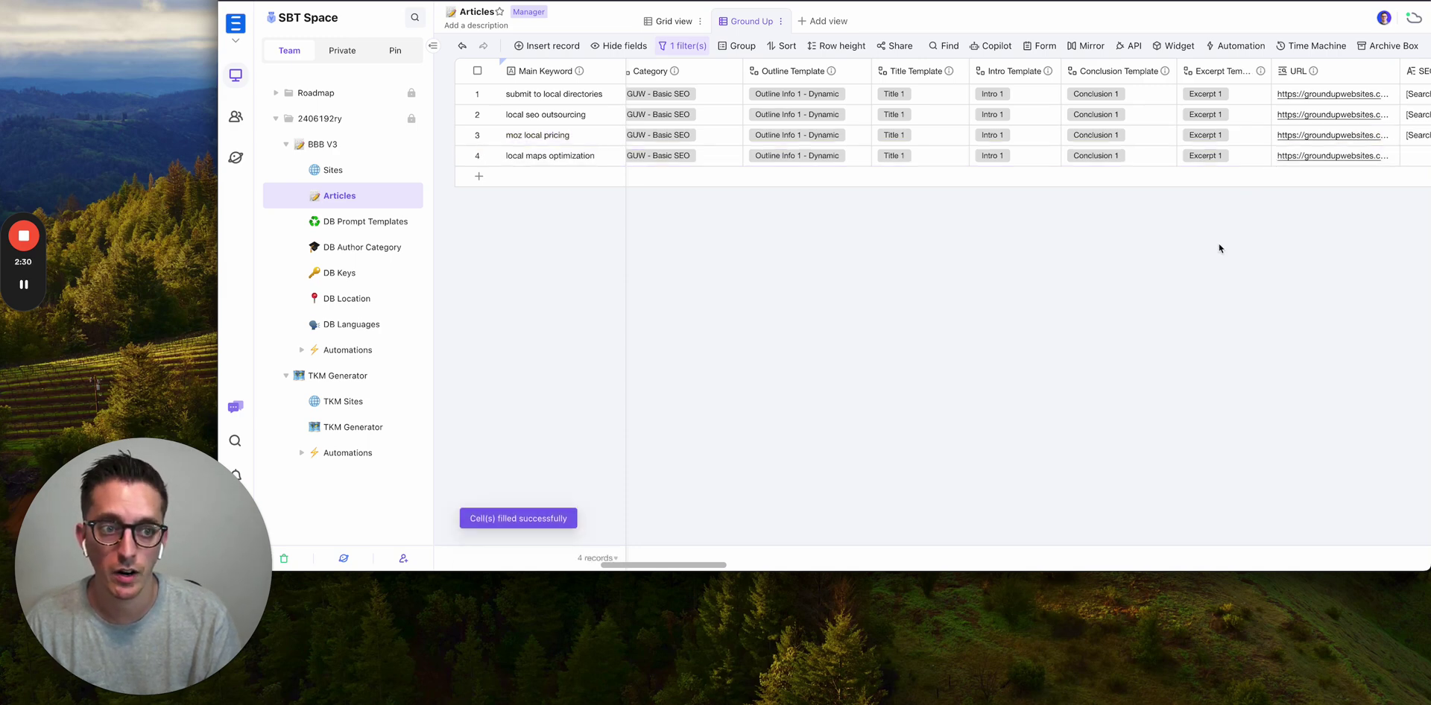
Examine the article records' template, SEO, outline, article content, slug and image columns.
scroll(1201, 157, "left", 2)
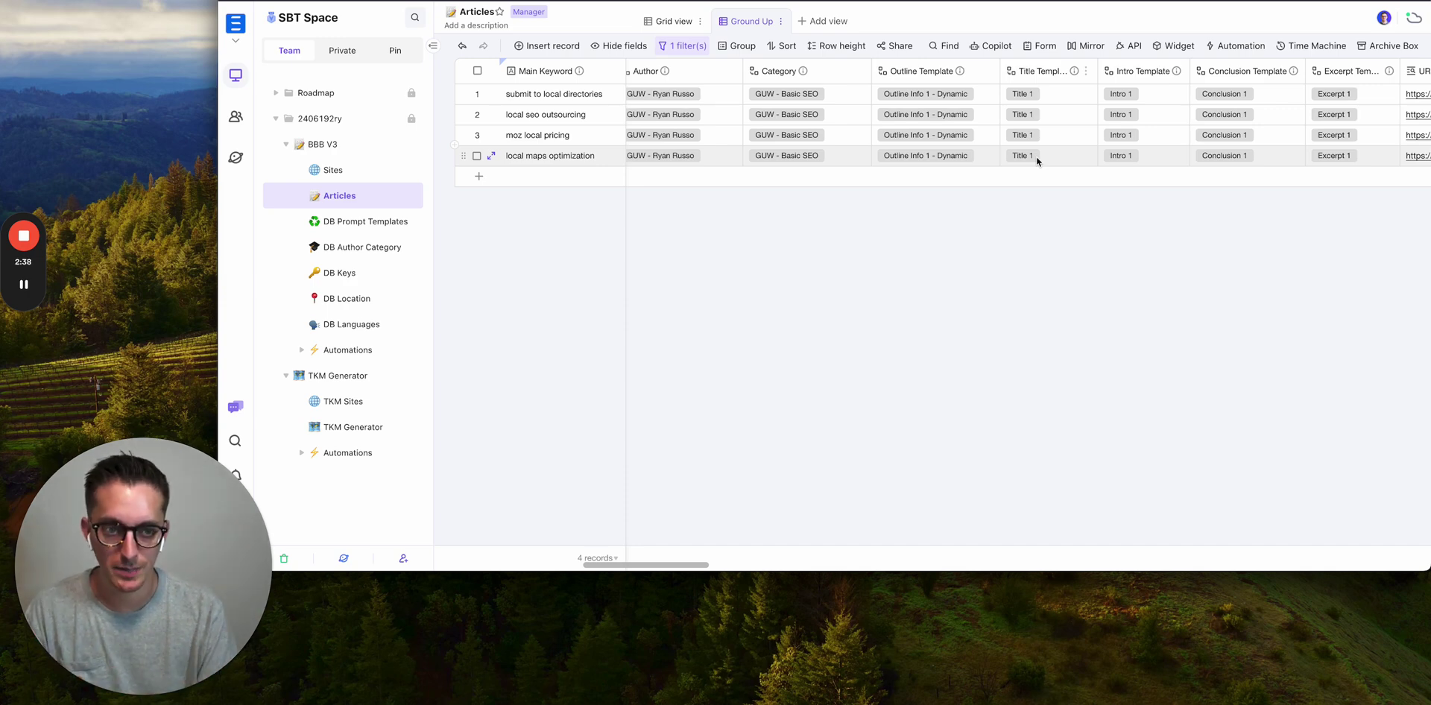
scroll(1036, 155, "right", 2)
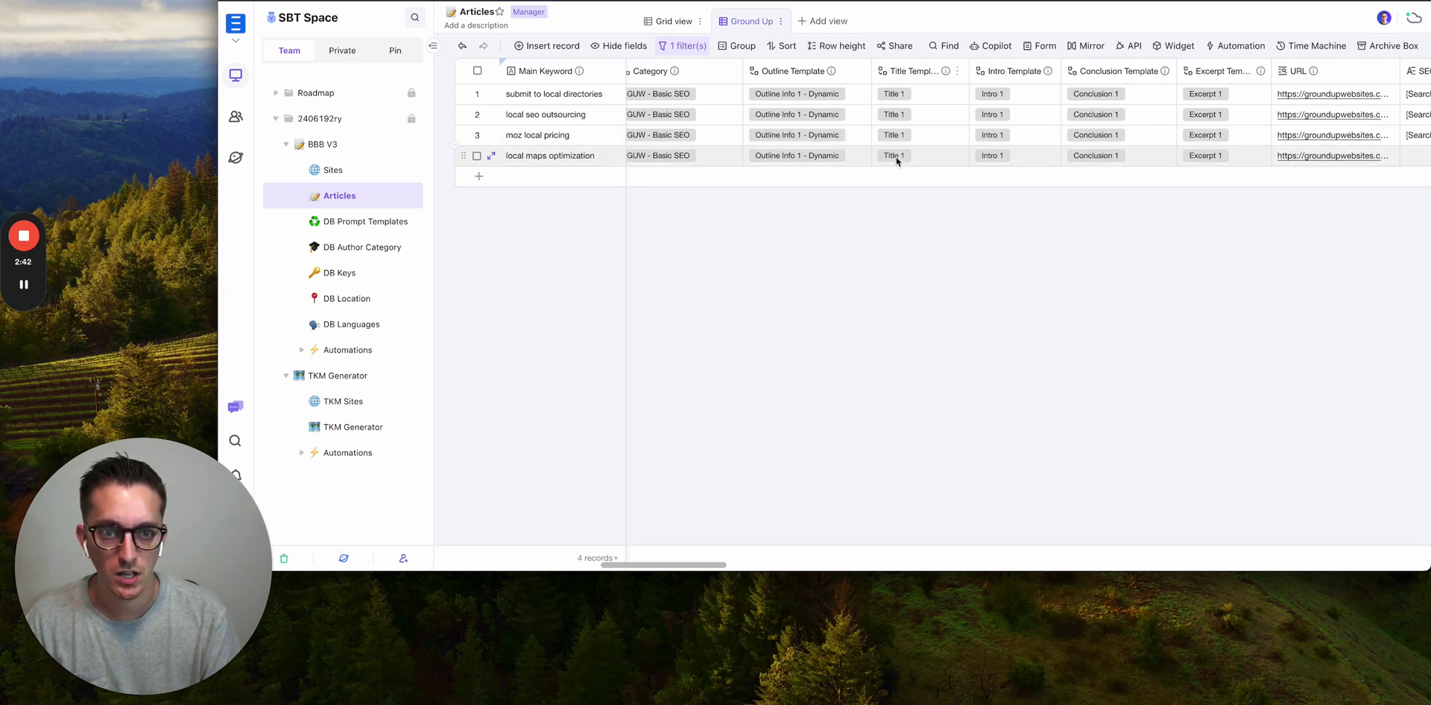
scroll(897, 159, "left", 2)
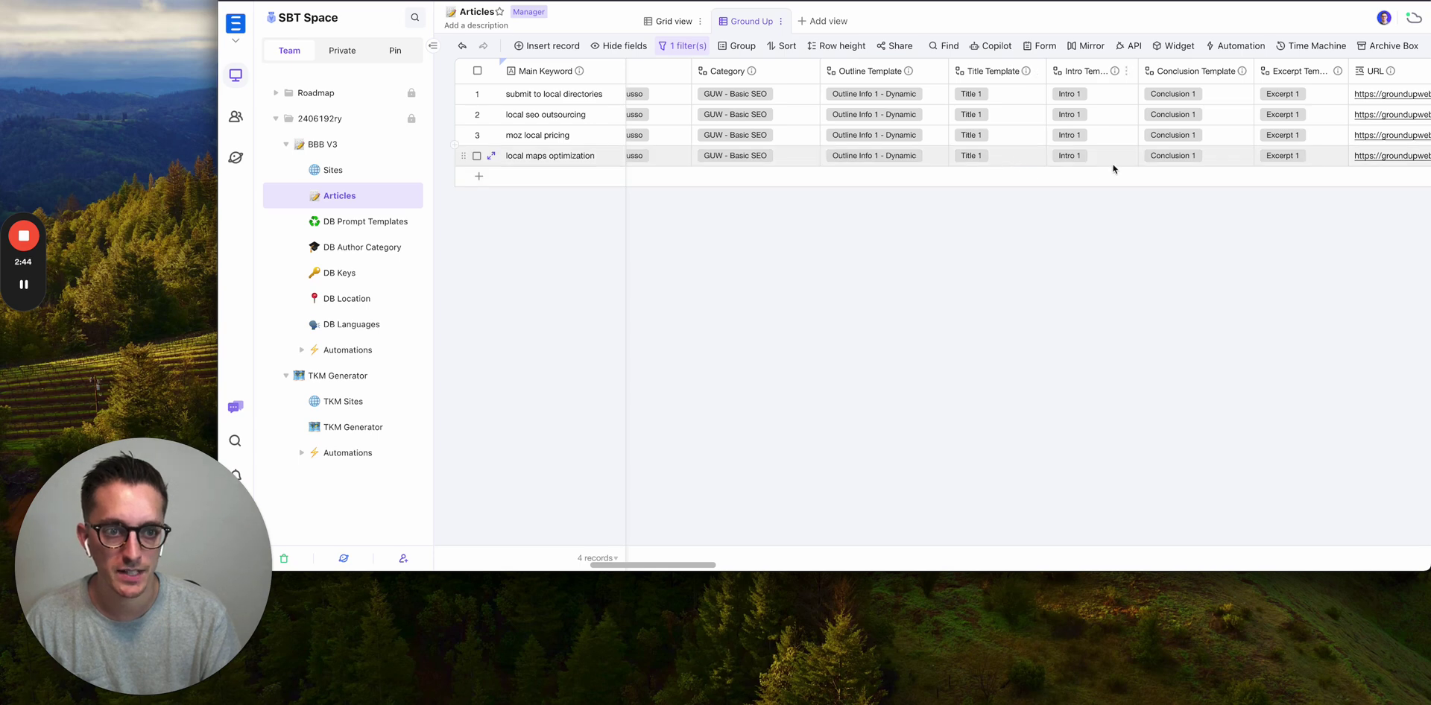
scroll(1199, 165, "right", 3)
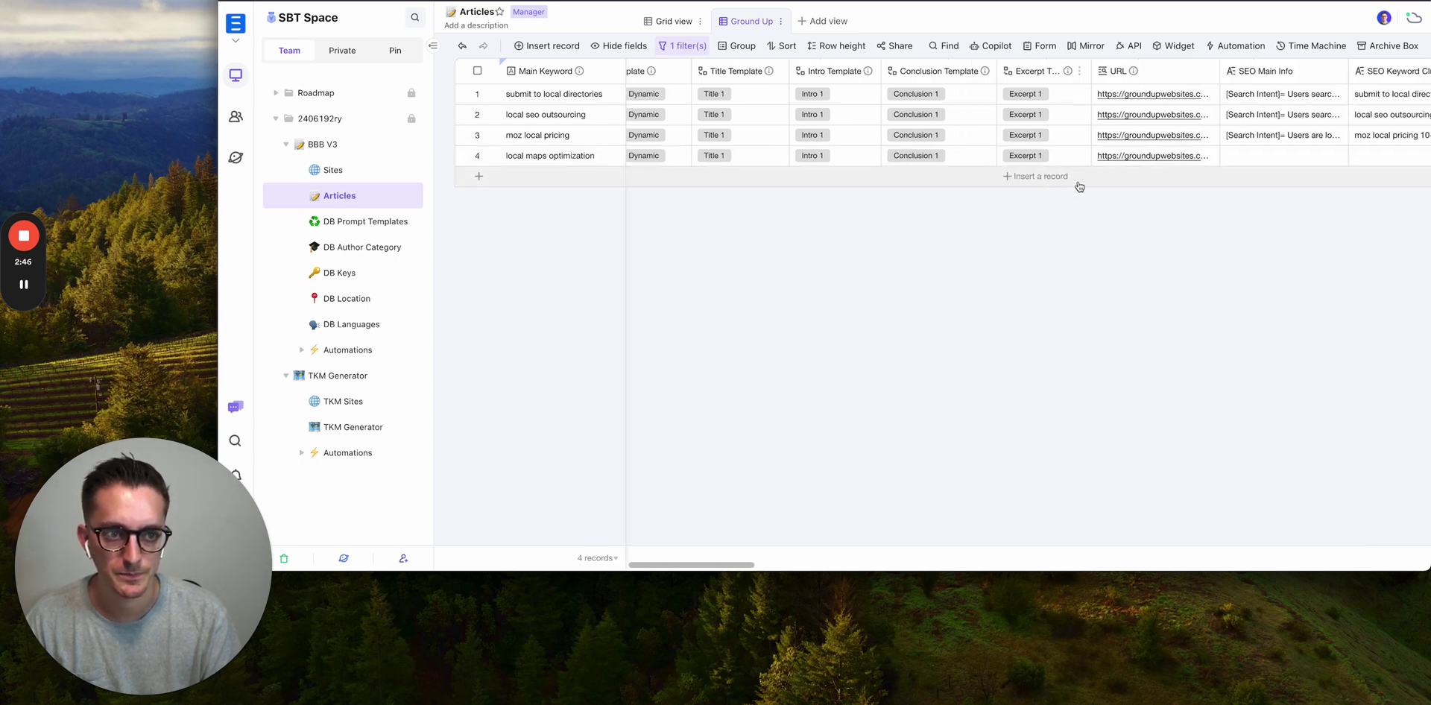
scroll(1079, 186, "right", 5)
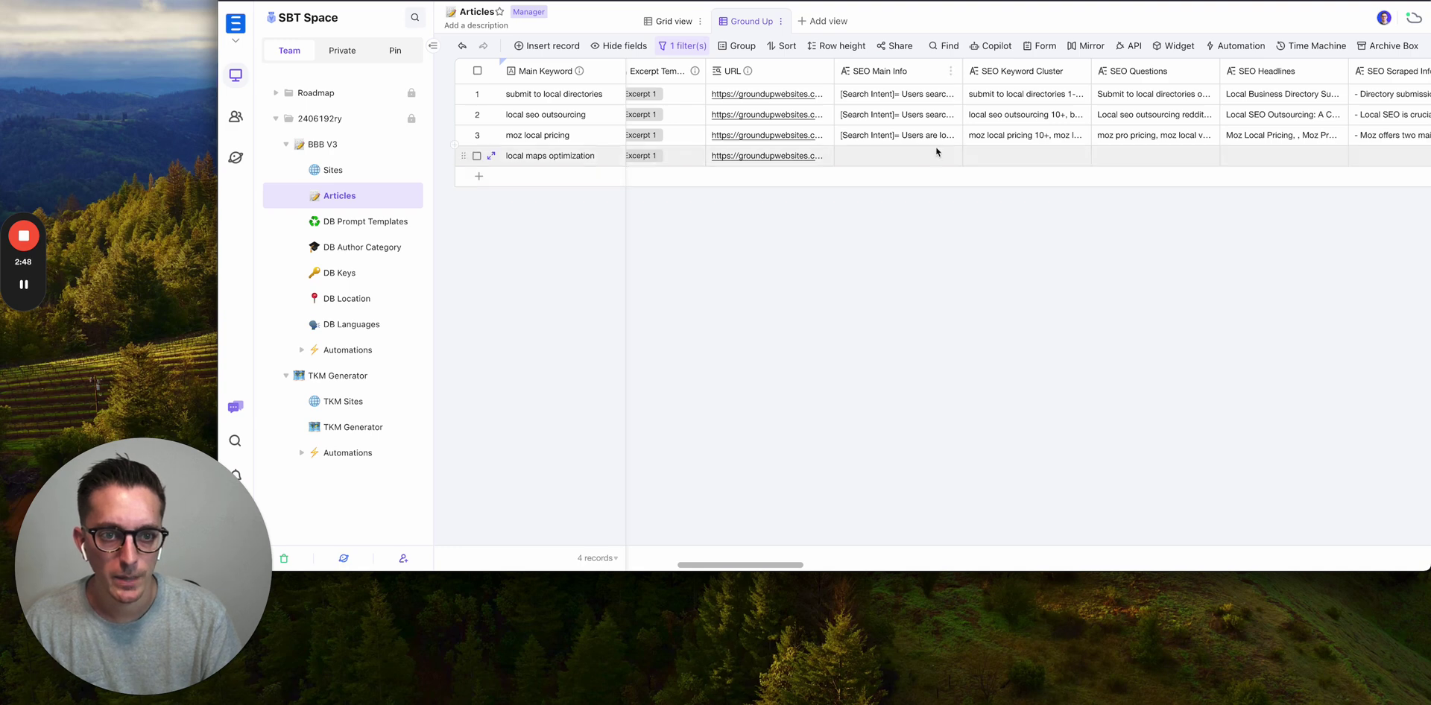
scroll(923, 153, "right", 1)
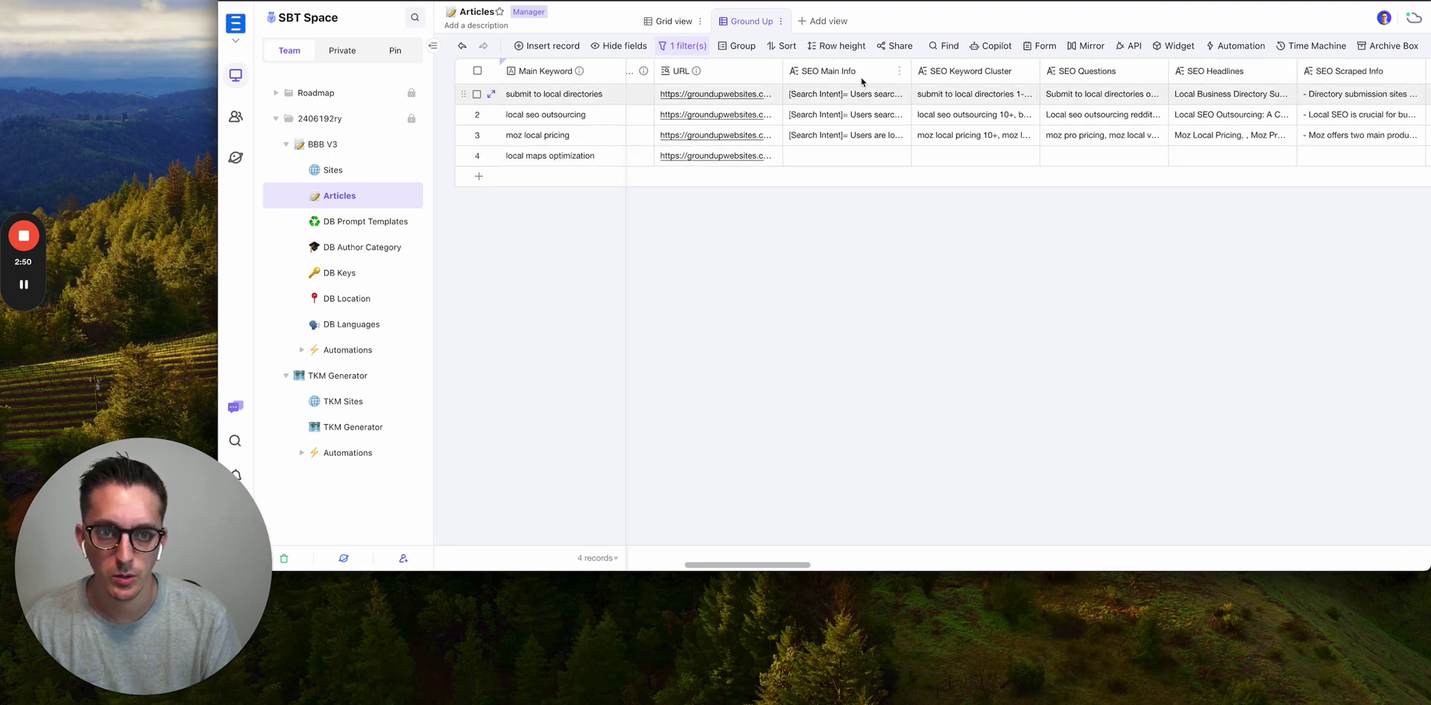
scroll(859, 160, "right", 6)
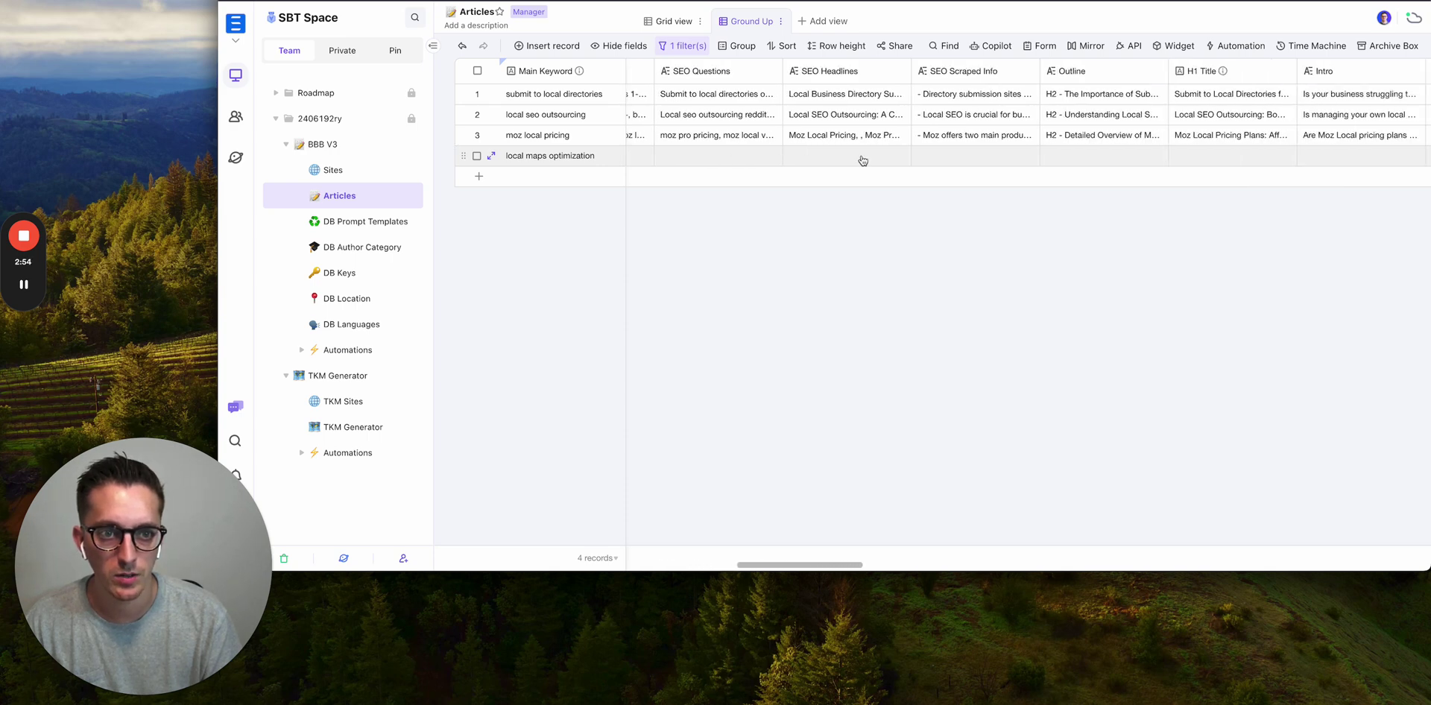
scroll(865, 153, "right", 2)
scroll(1095, 134, "right", 5)
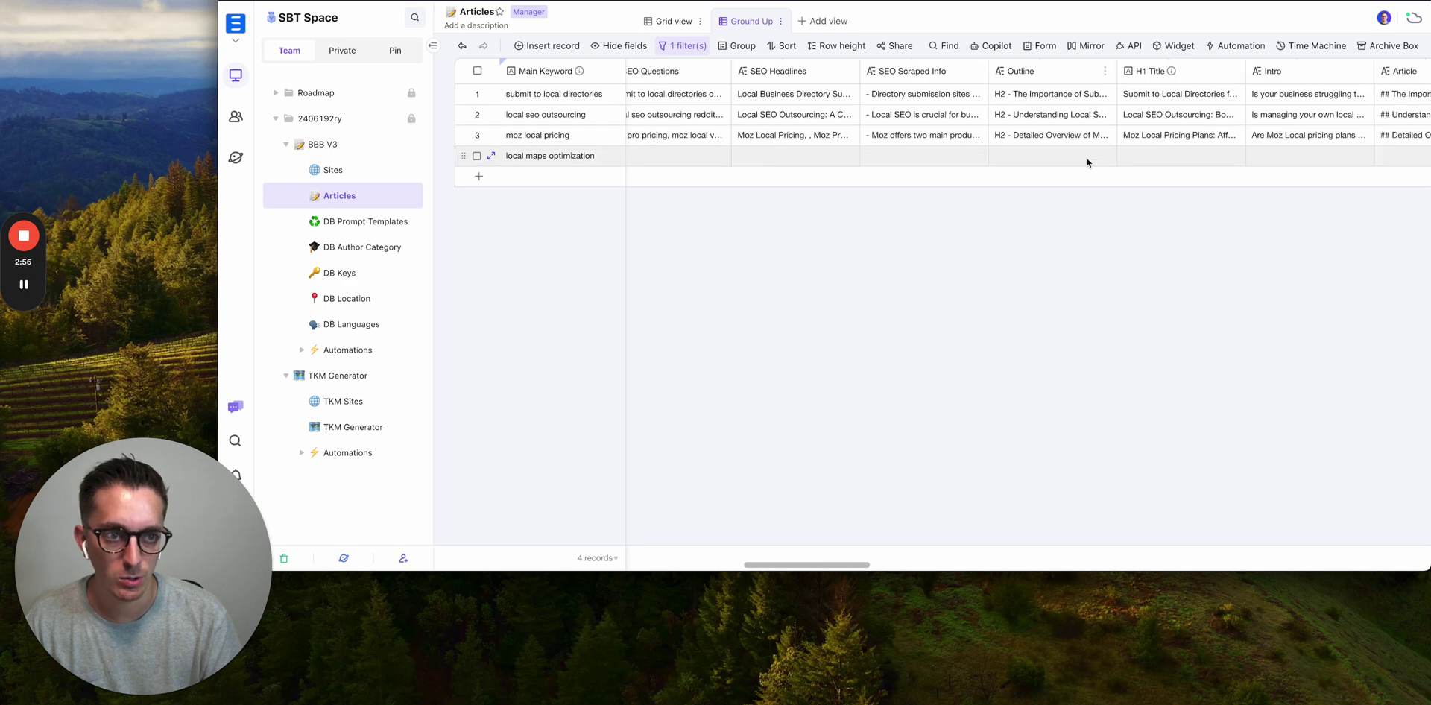
scroll(1101, 138, "right", 3)
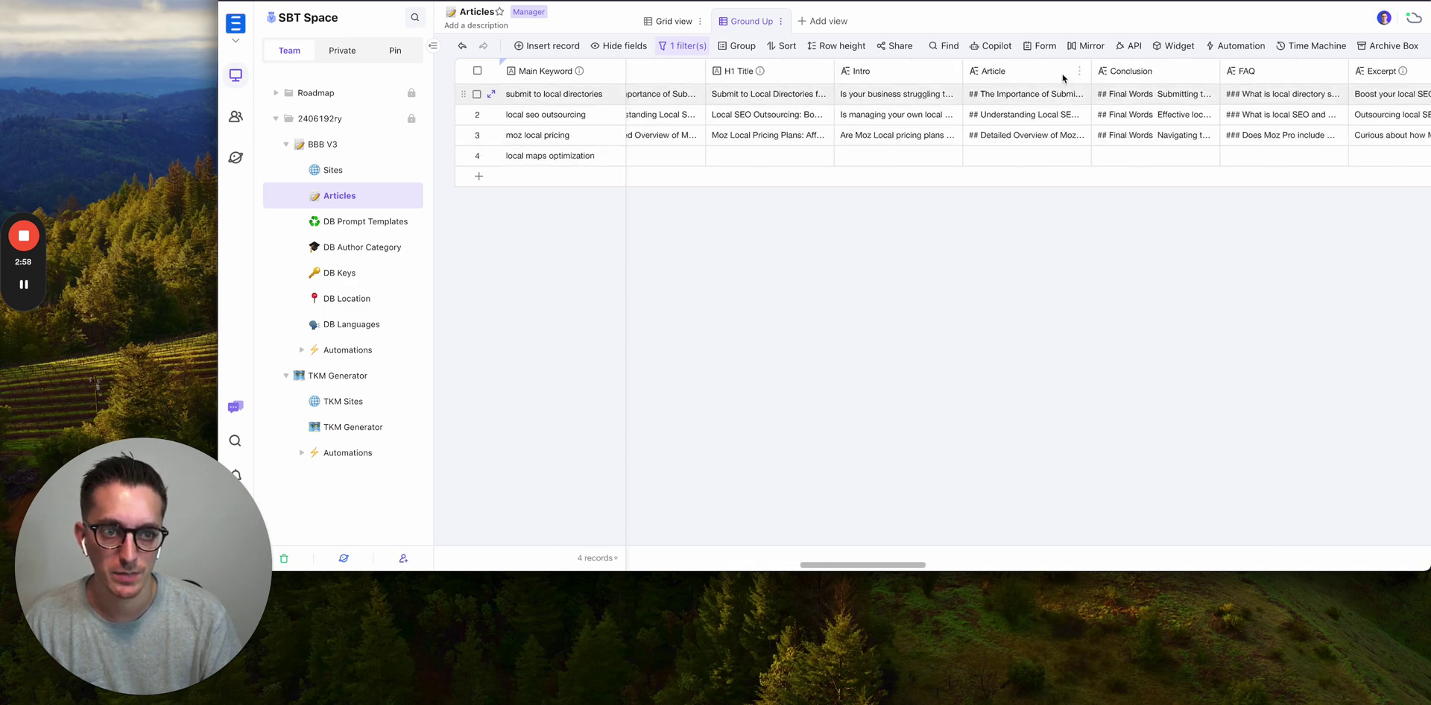
scroll(1137, 158, "right", 10)
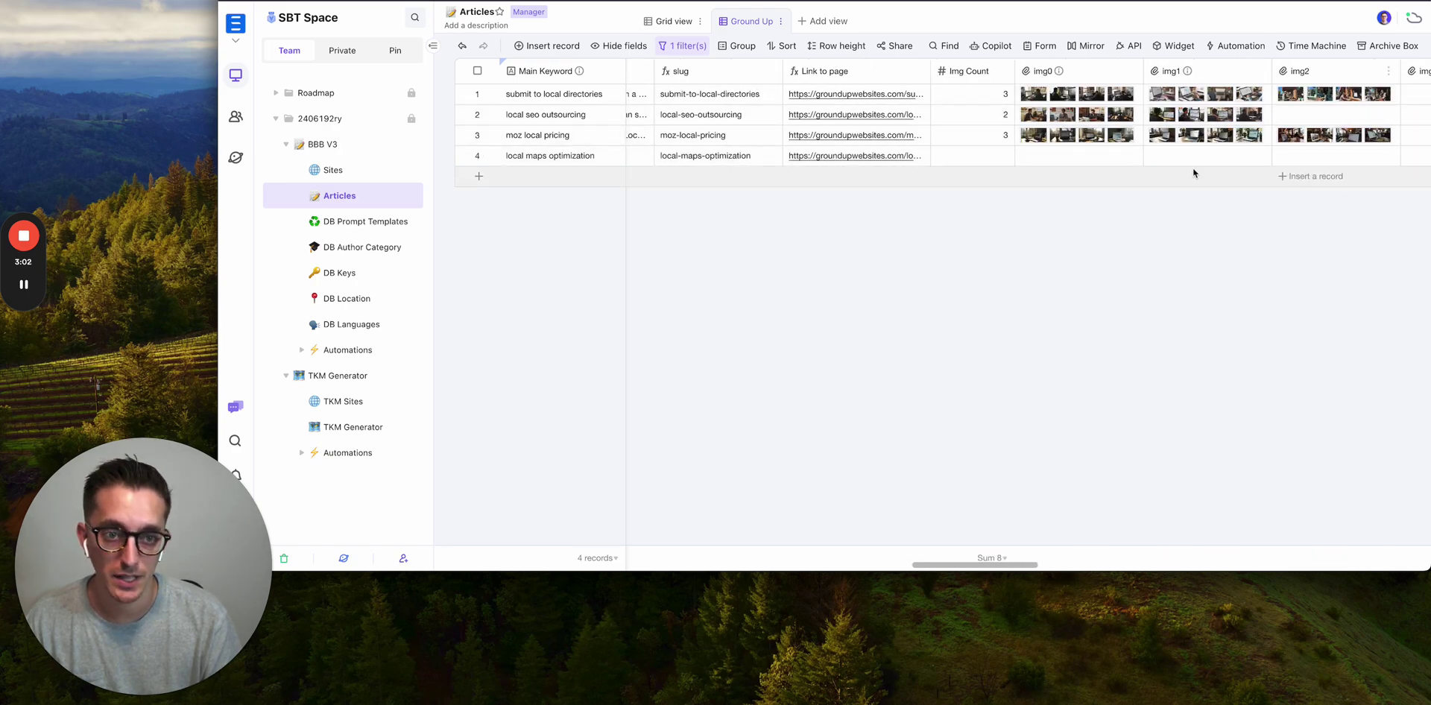
Examine the article records' remaining image, image ID, WP Post ID, Transcript and Created columns.
scroll(1126, 161, "right", 5)
scroll(1126, 160, "right", 10)
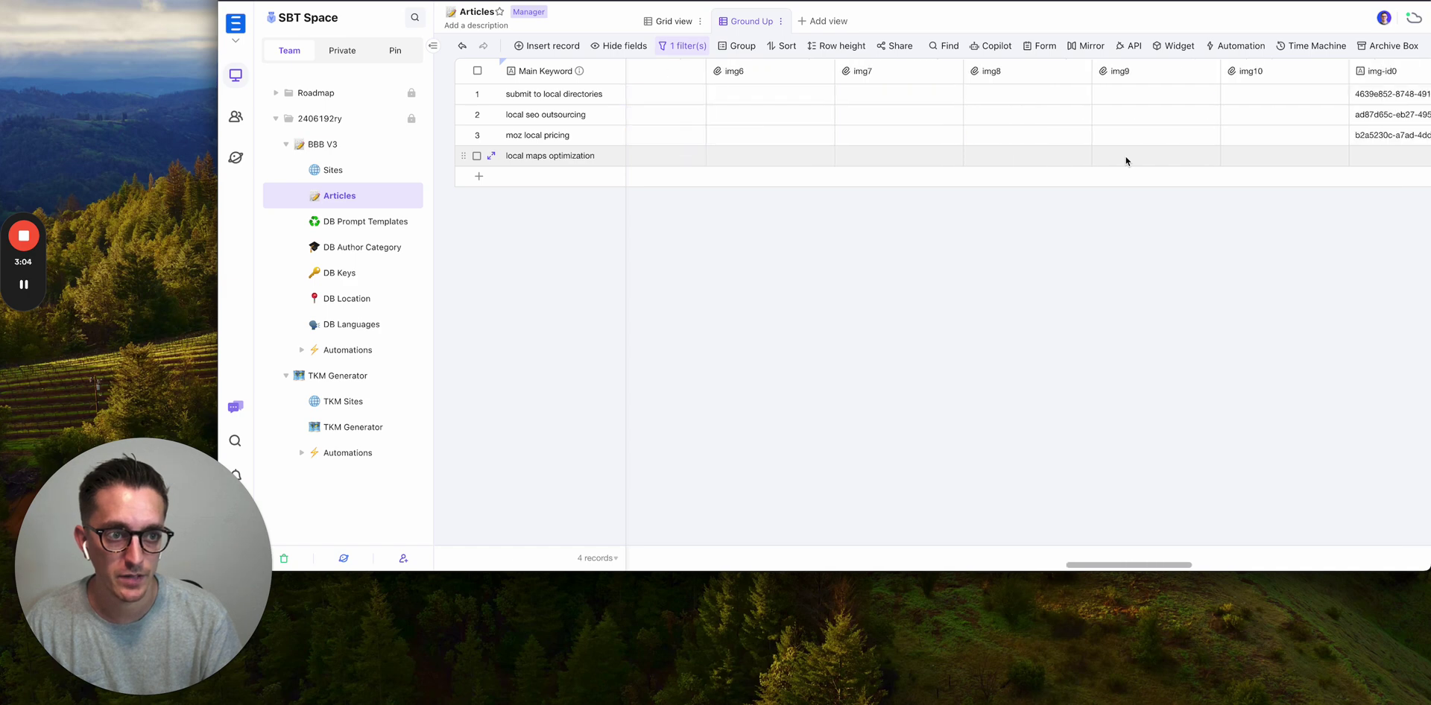
scroll(1126, 161, "right", 10)
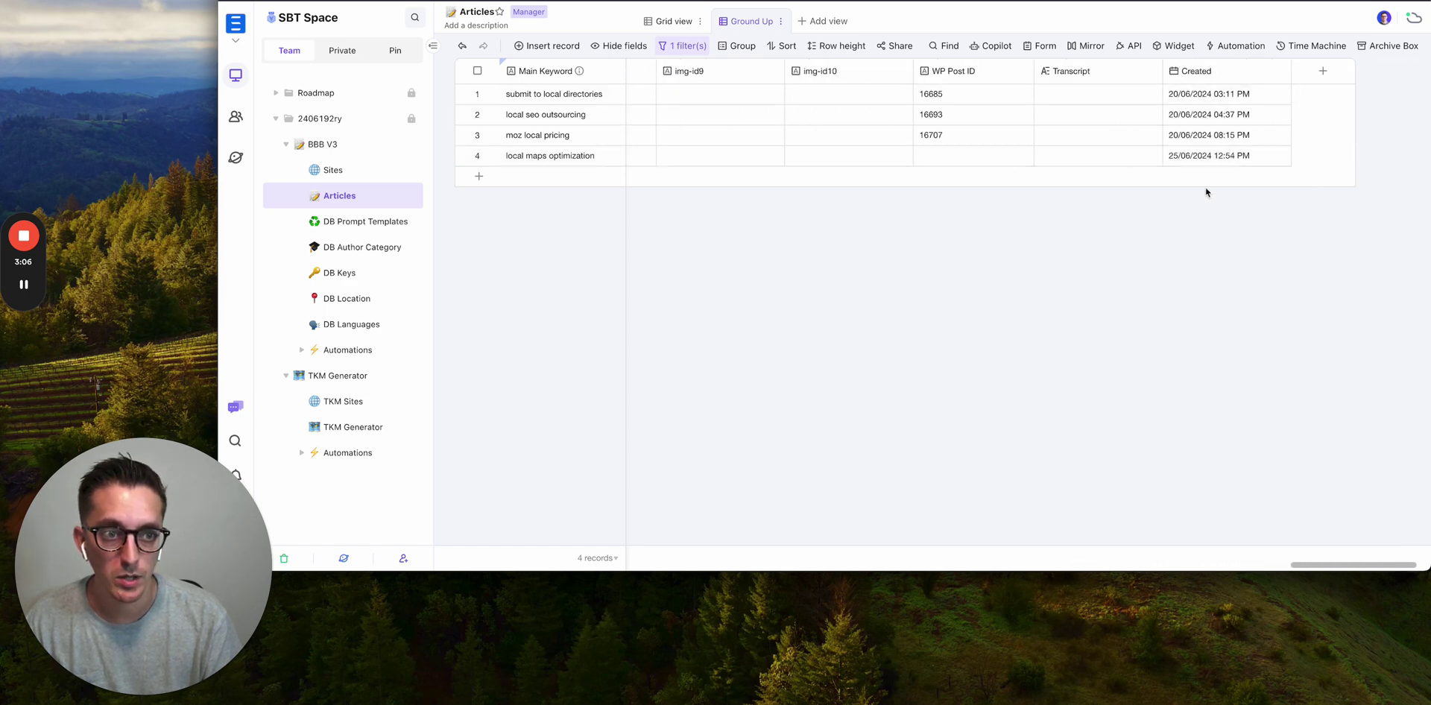
scroll(954, 160, "left", 20)
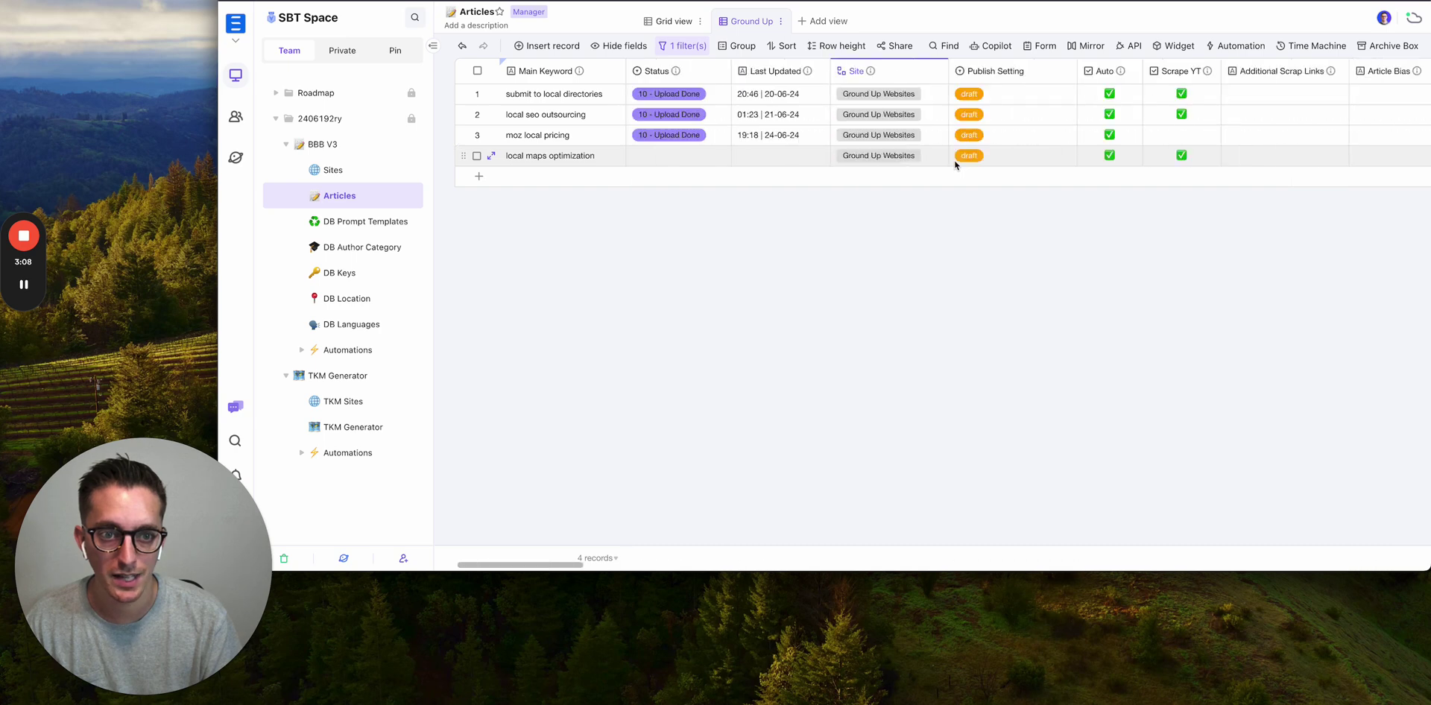
left_click(720, 159)
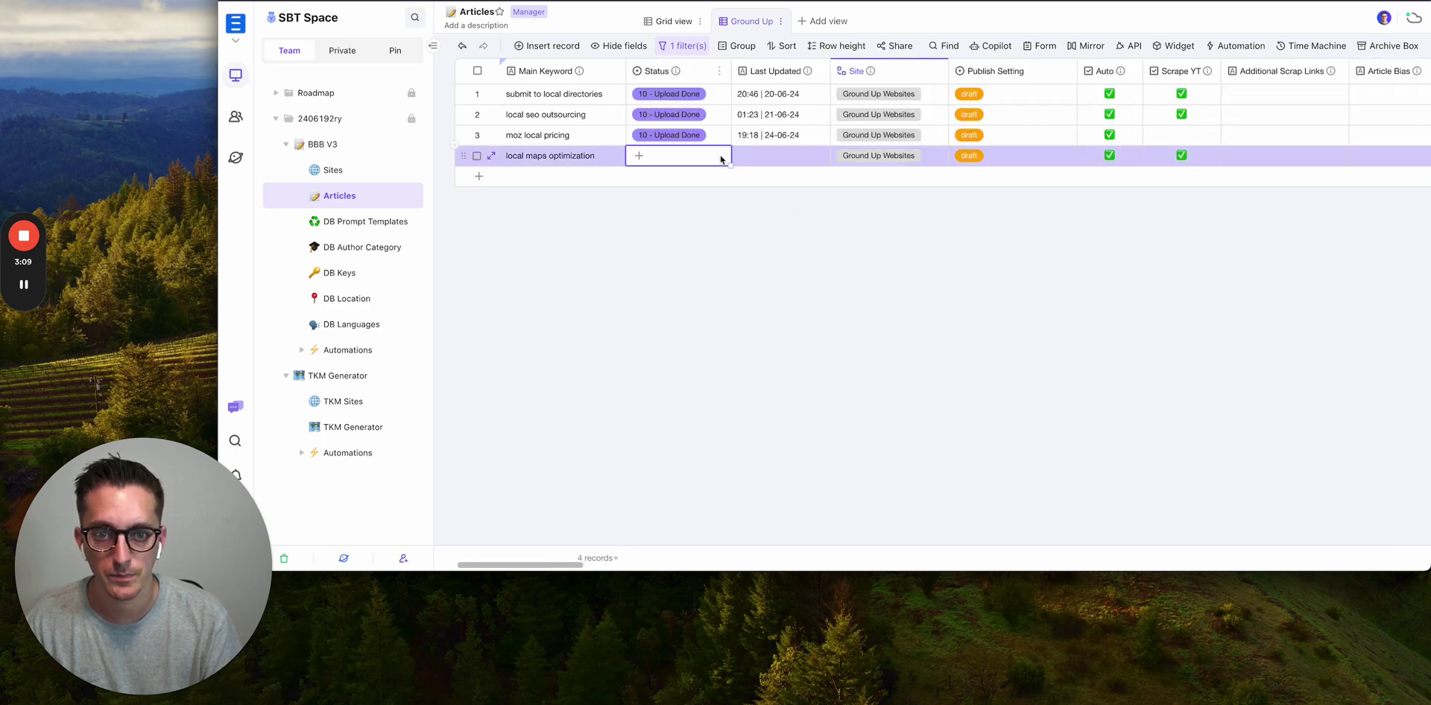
left_click(637, 158)
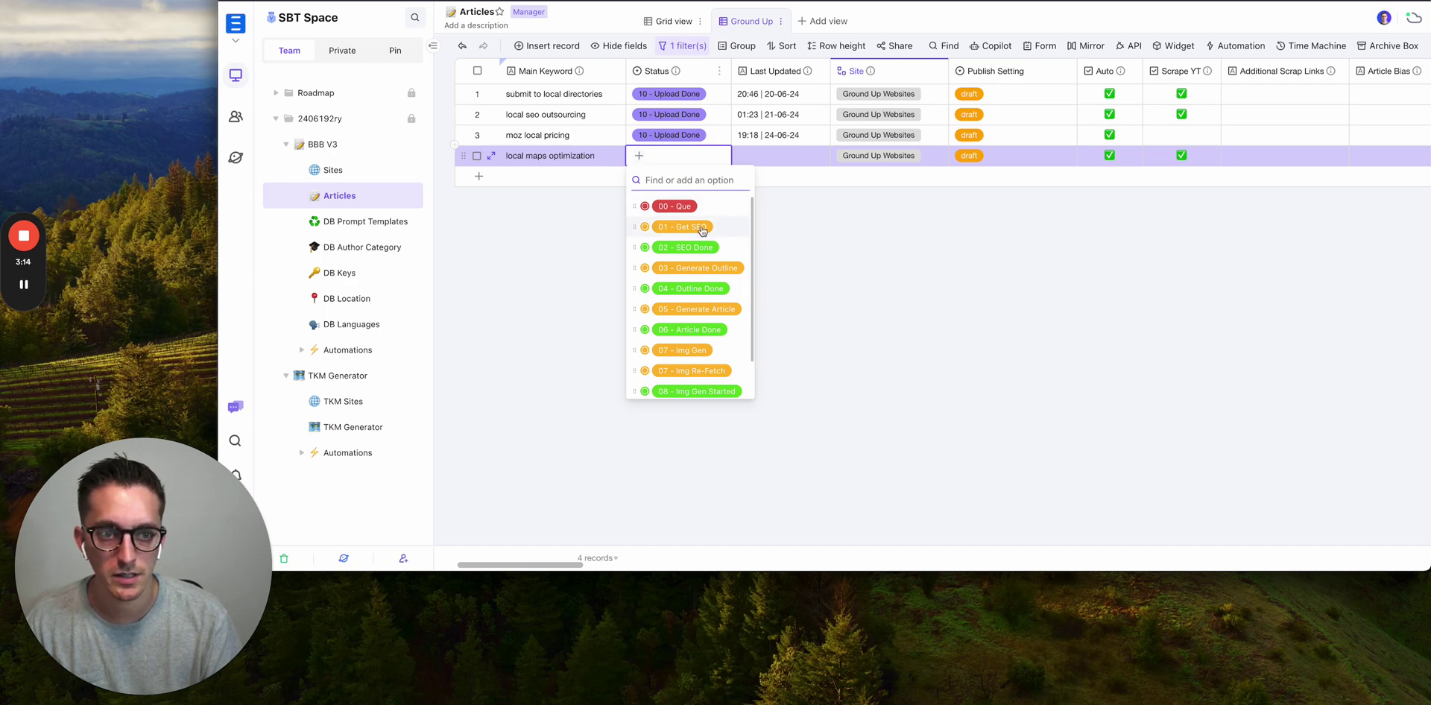
left_click(1014, 213)
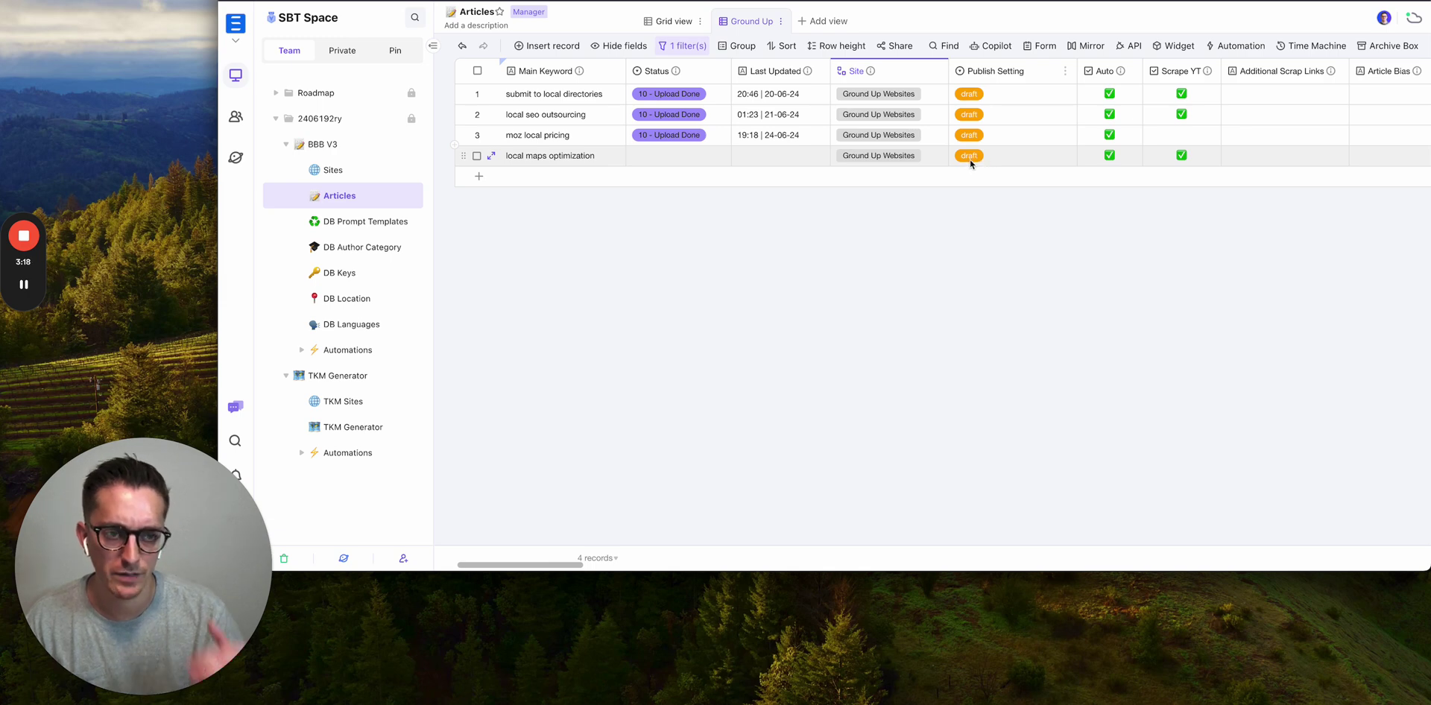
Set the Status of the local maps optimization record to 01 - Get SEO.
left_click(708, 159)
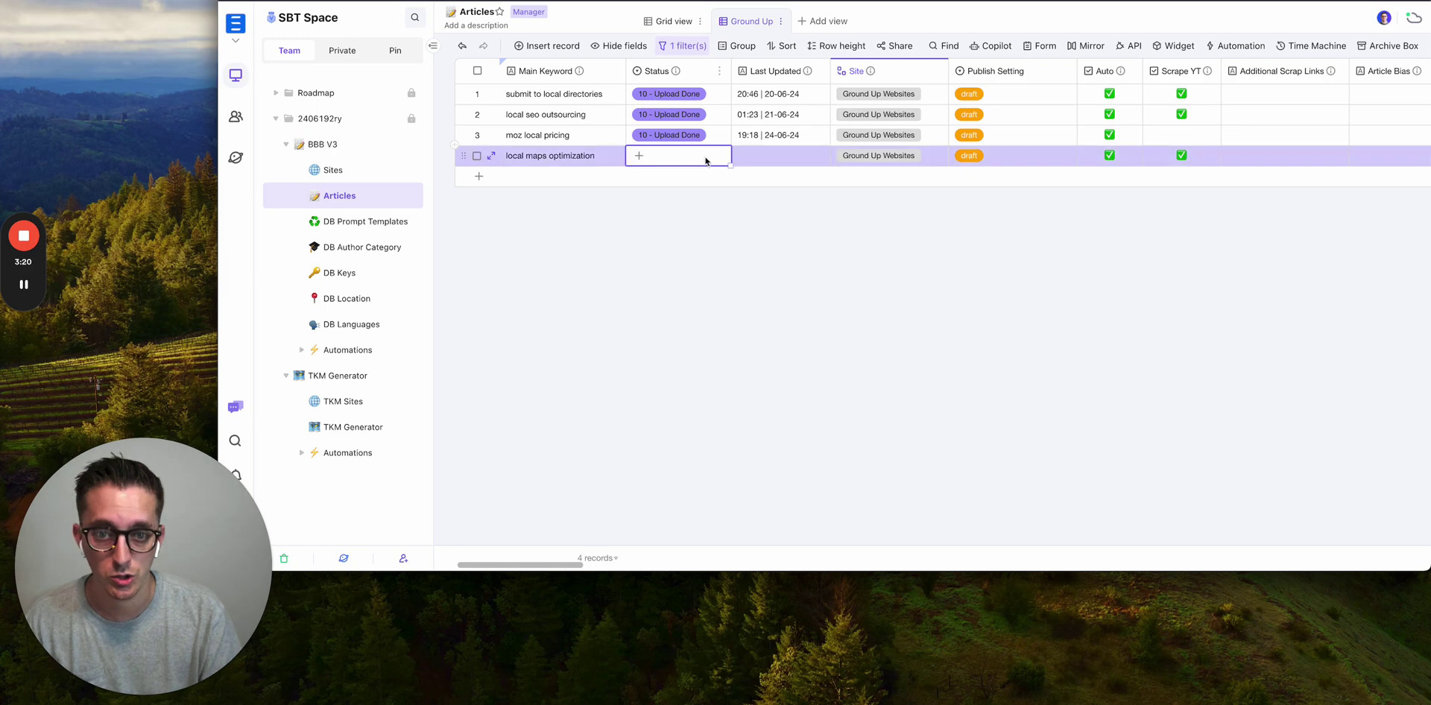
left_click(639, 158)
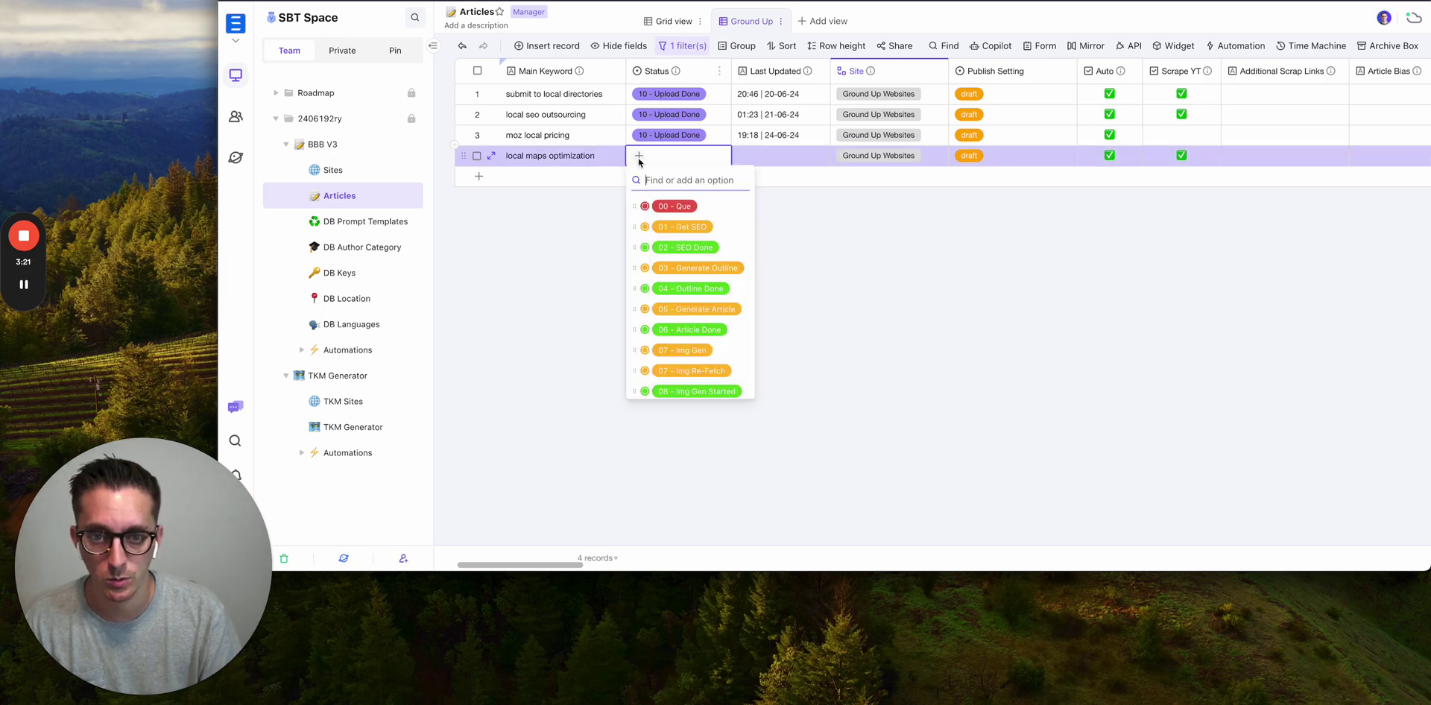
left_click(686, 226)
left_click(721, 231)
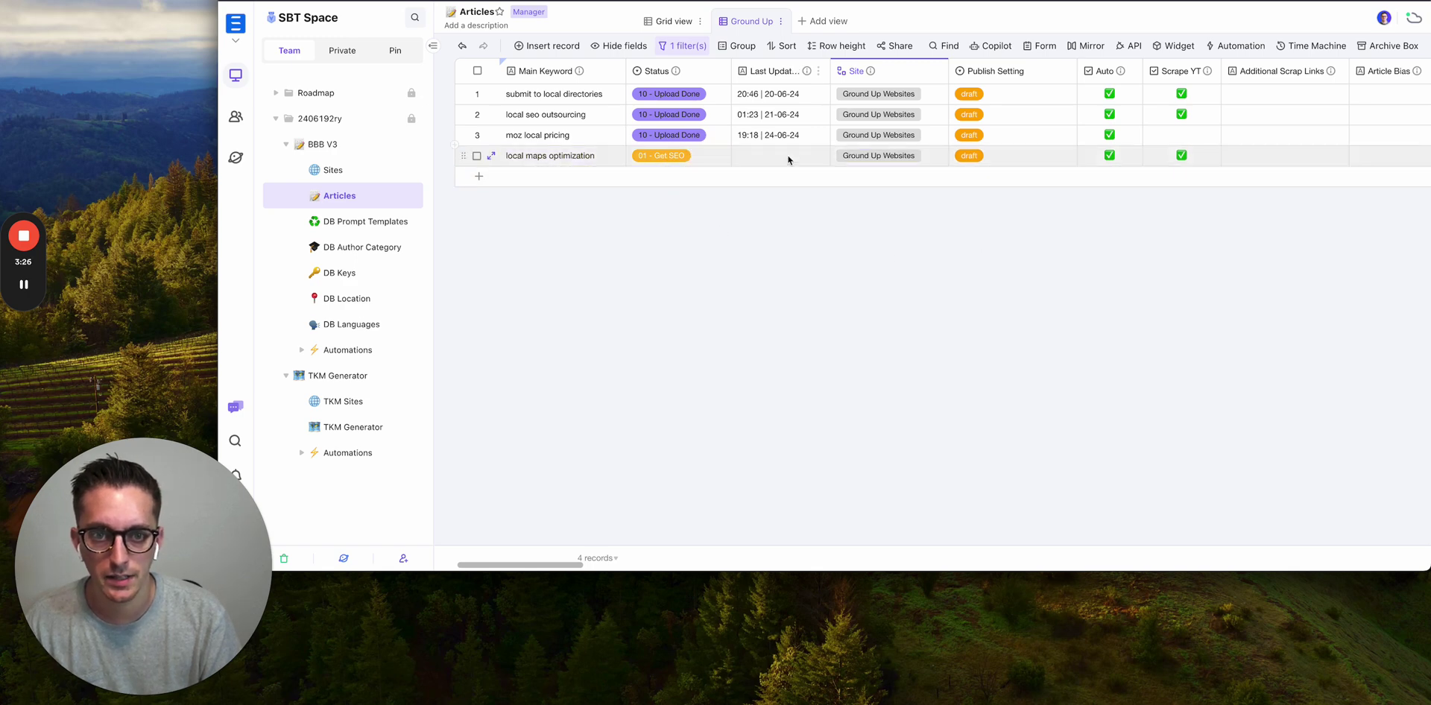
Look through the local maps optimization record's template, SEO, outline, article, image, State and image ID columns.
scroll(787, 154, "right", 5)
scroll(787, 159, "right", 10)
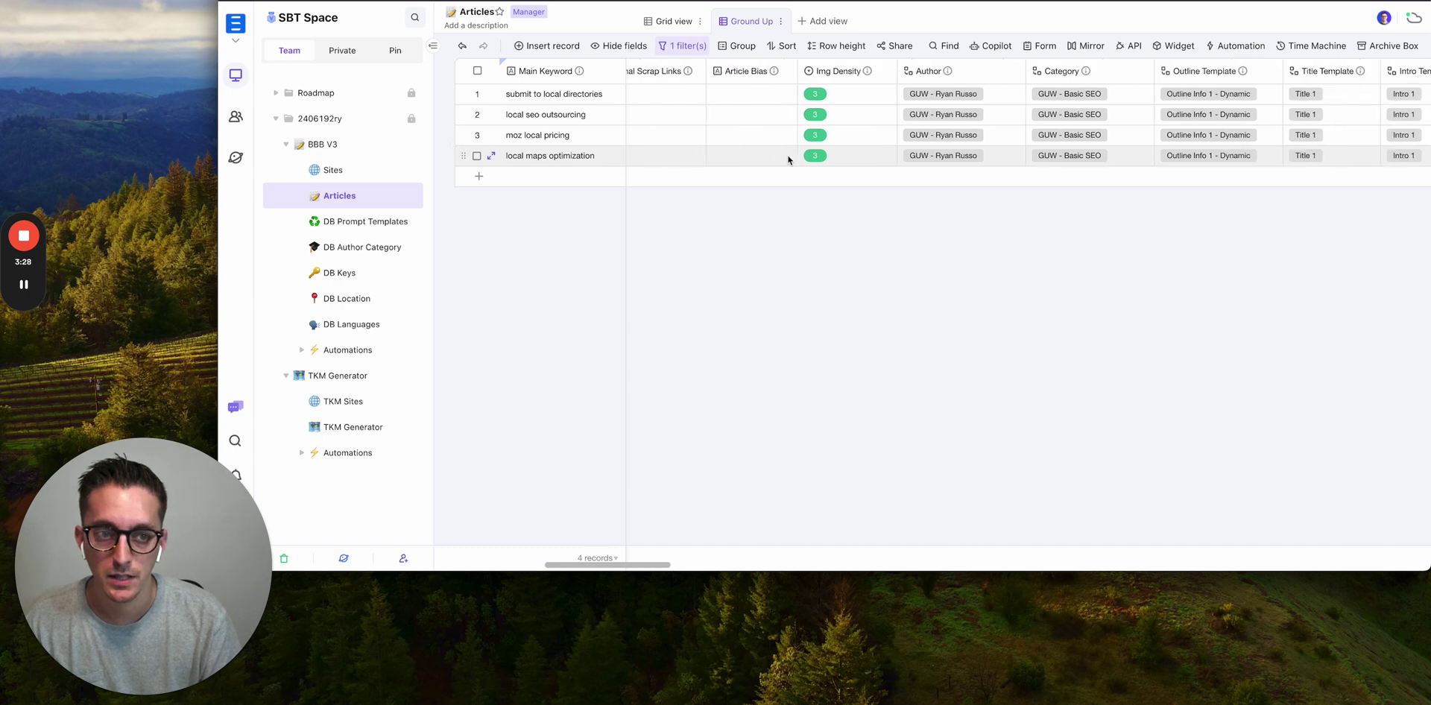
scroll(787, 158, "right", 7)
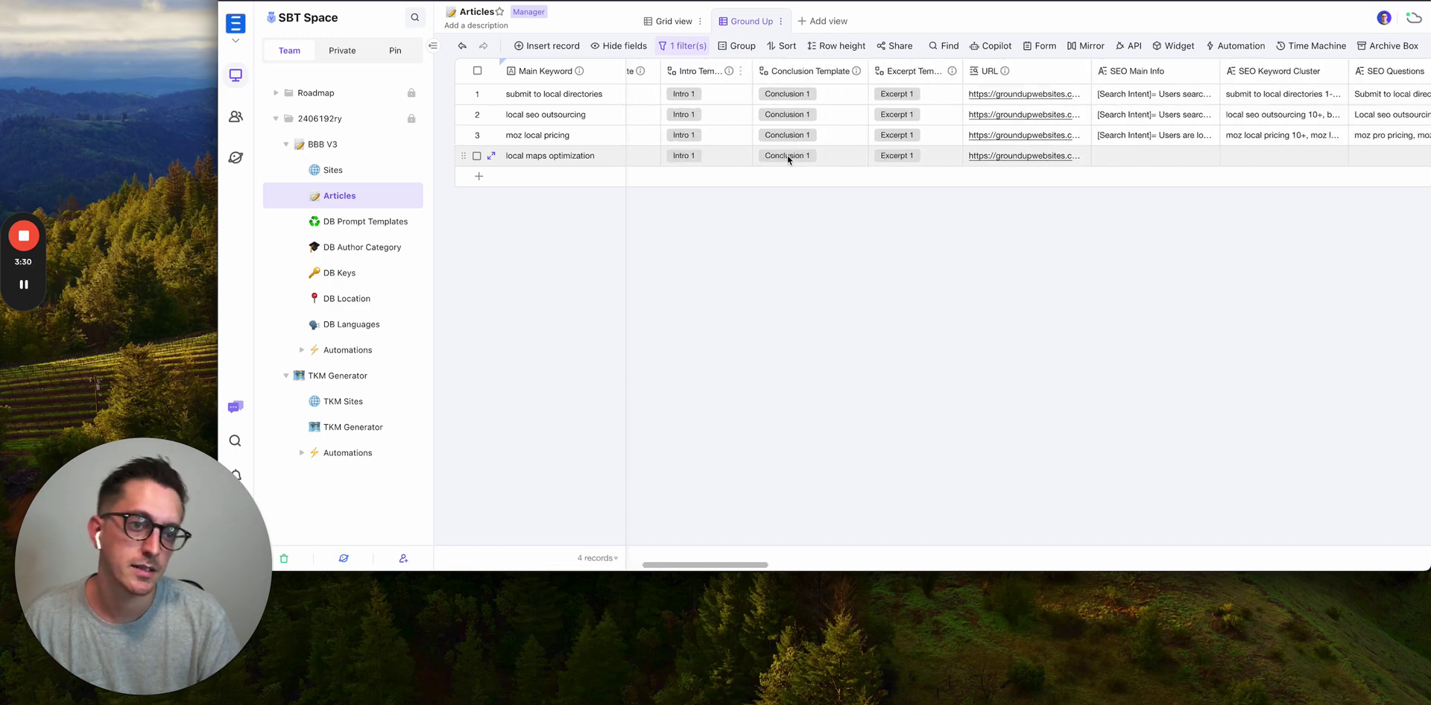
scroll(788, 158, "right", 8)
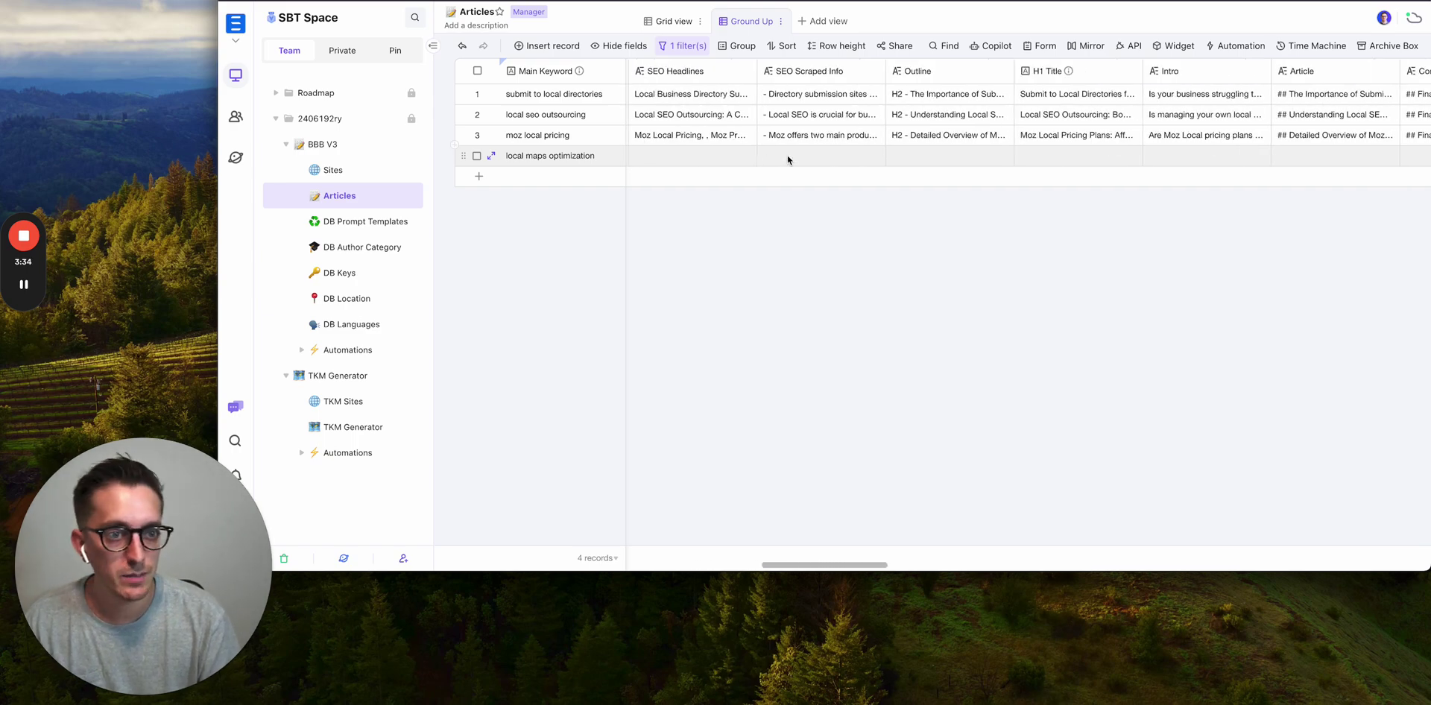
scroll(787, 158, "right", 8)
scroll(787, 158, "right", 5)
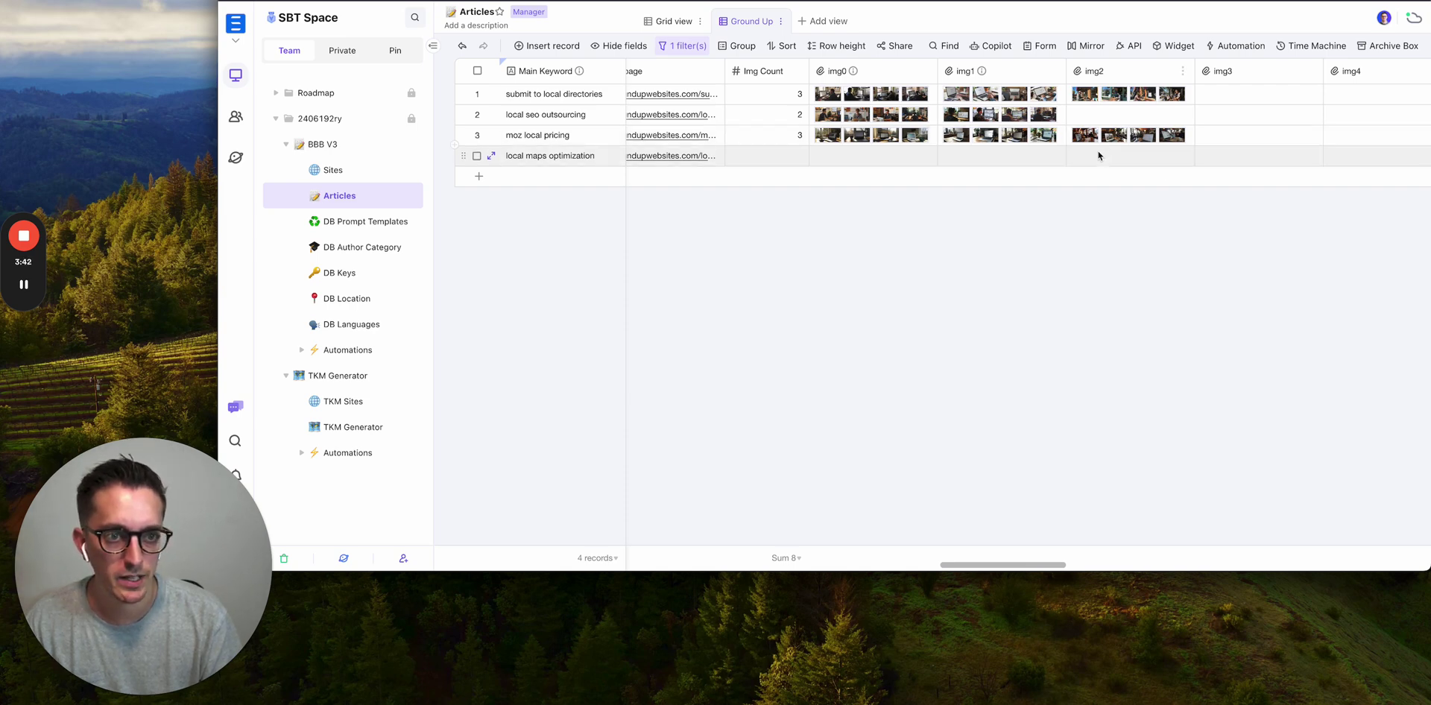
scroll(1101, 153, "right", 5)
scroll(1098, 155, "right", 3)
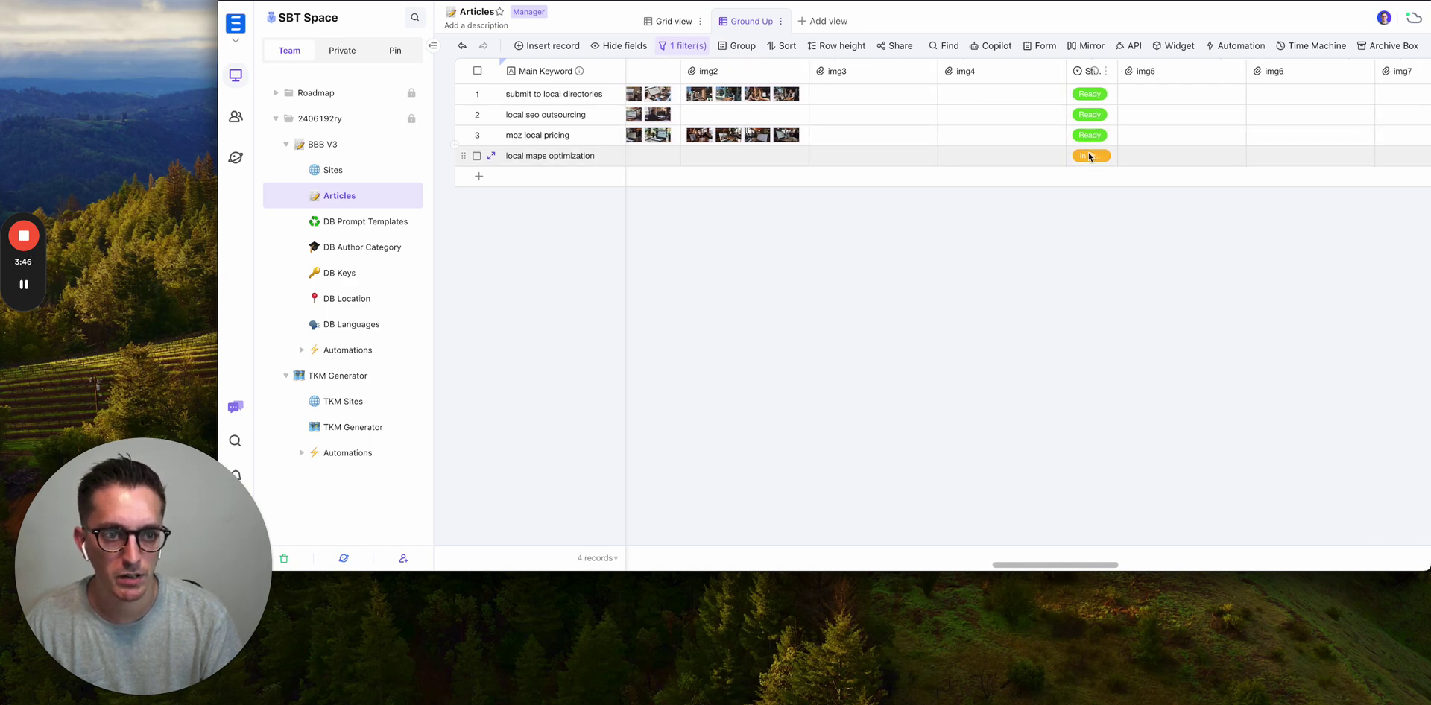
scroll(1098, 156, "left", 8)
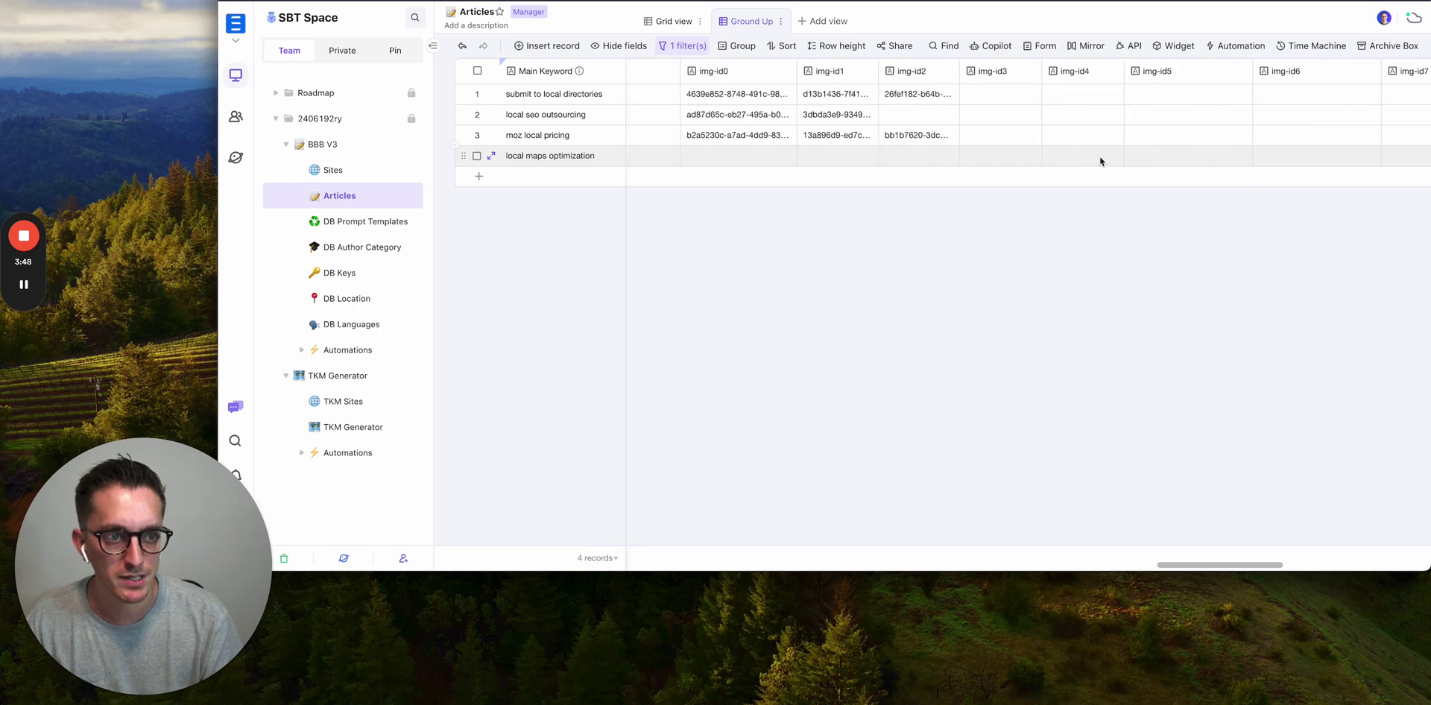
scroll(1100, 158, "right", 10)
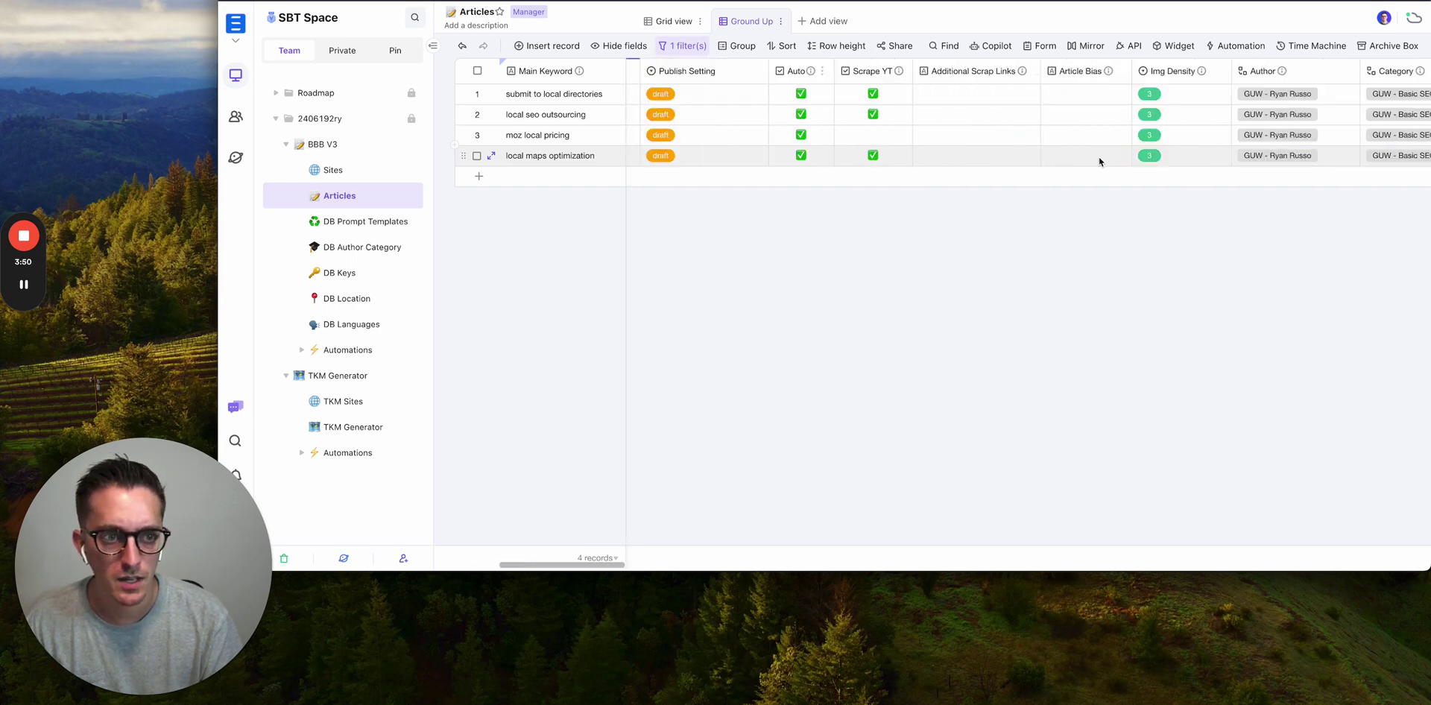
Check the local maps optimization record's template values, its SEO columns from Main Info to Scraped Info, and its Status.
scroll(1099, 162, "right", 4)
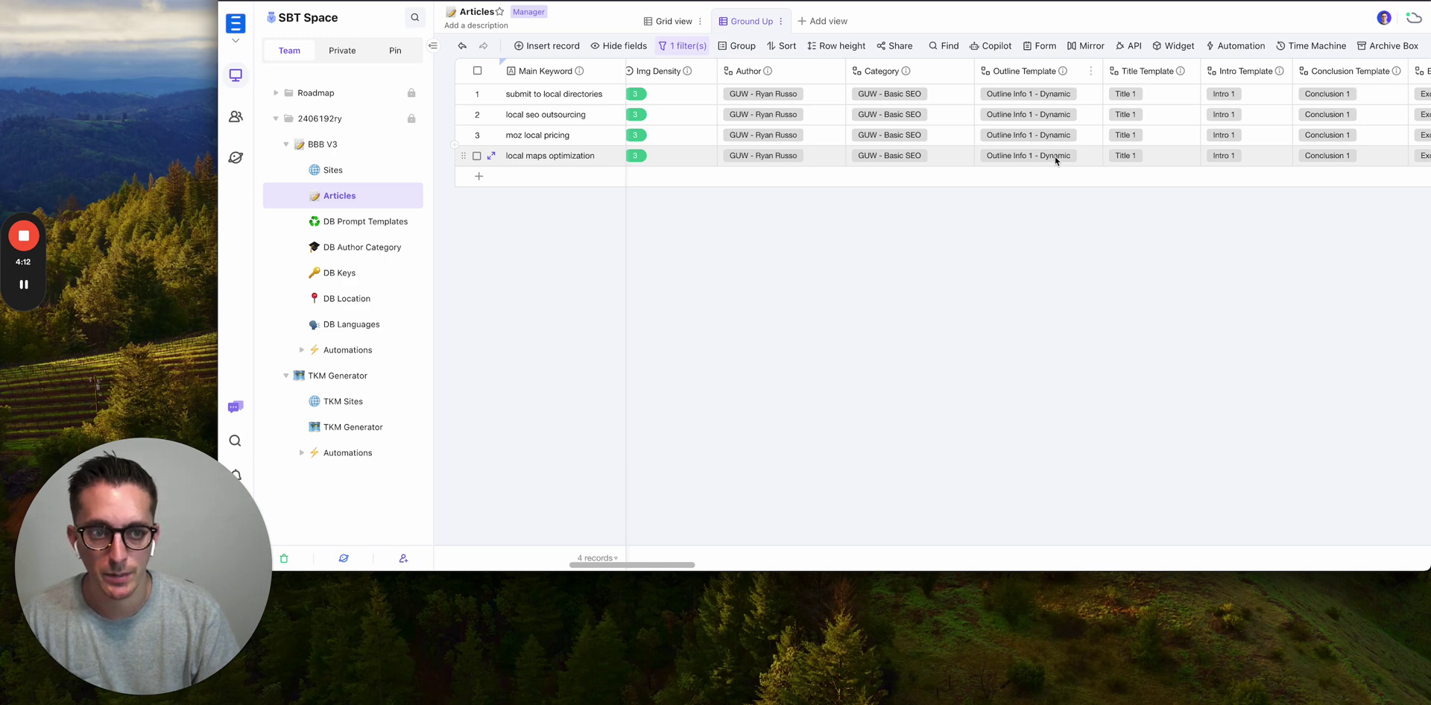
scroll(1055, 160, "right", 3)
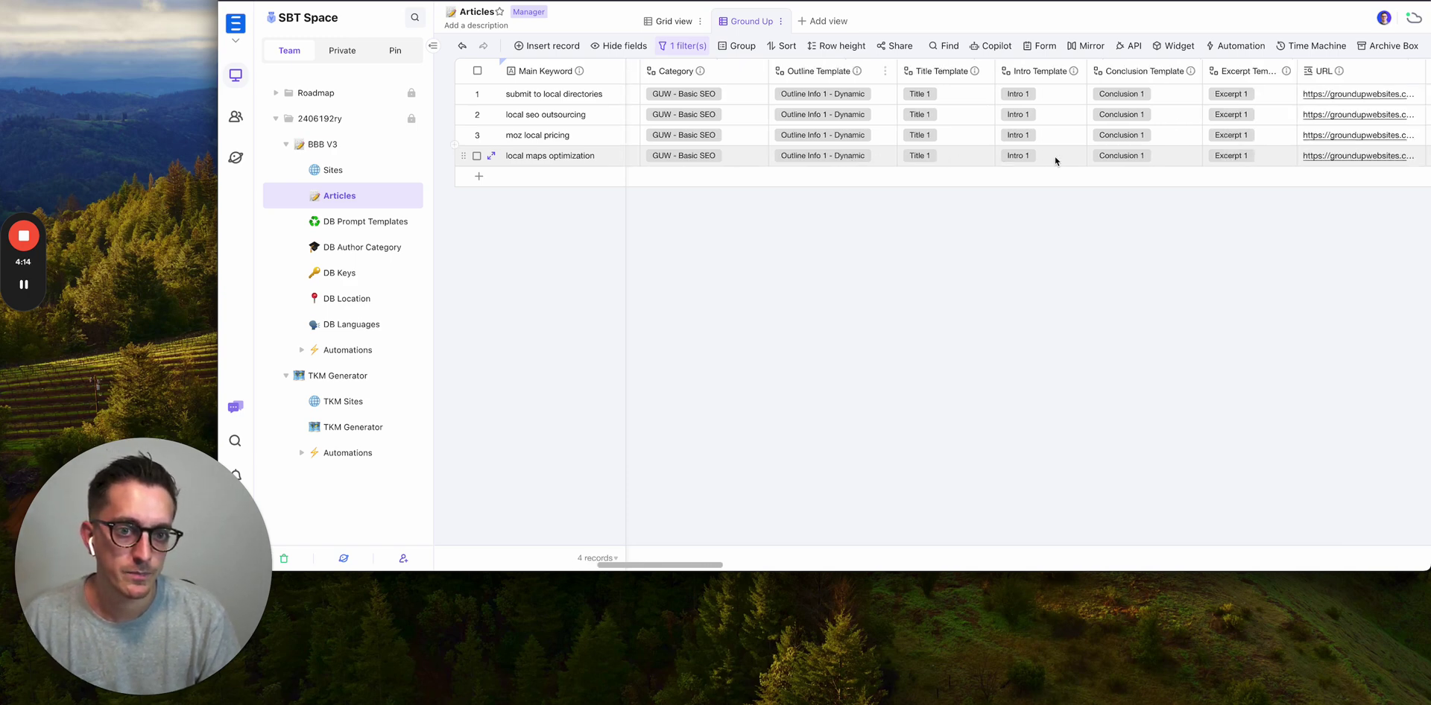
scroll(969, 163, "right", 2)
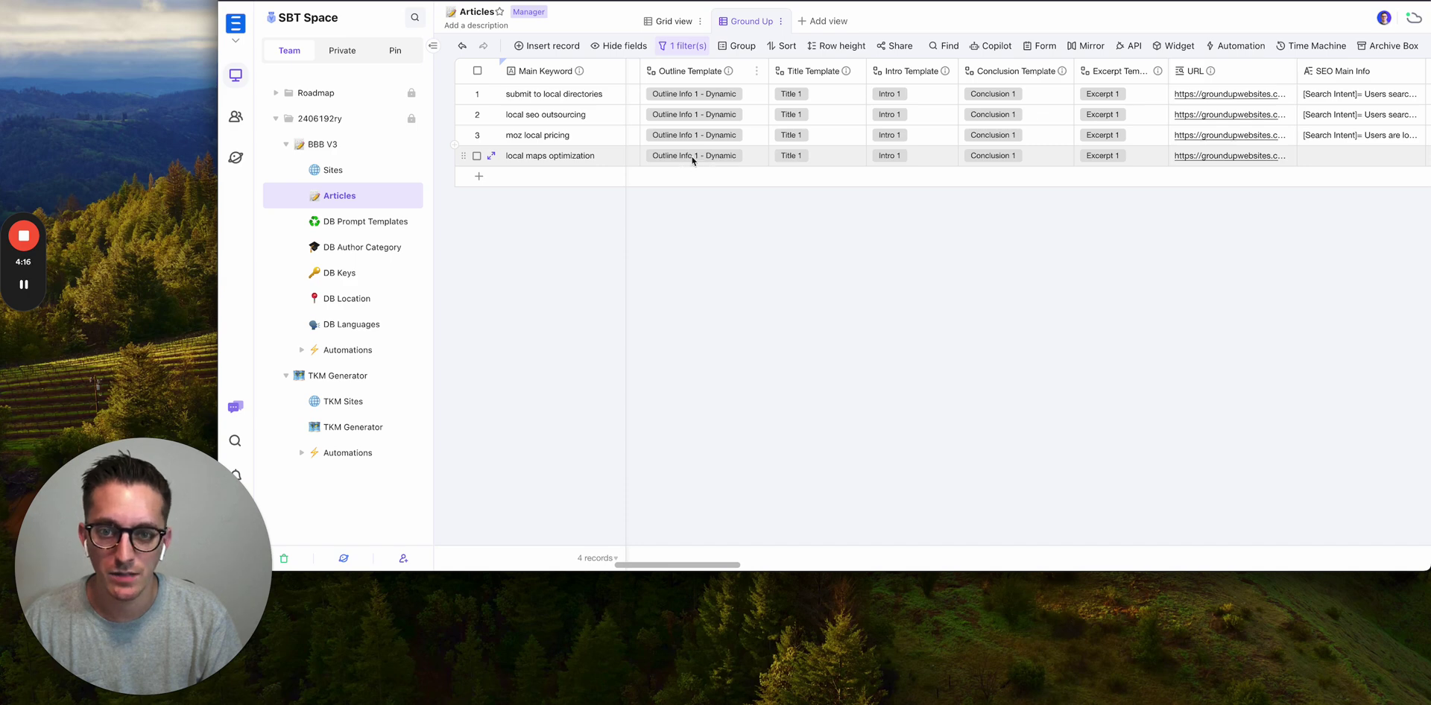
scroll(888, 161, "right", 1)
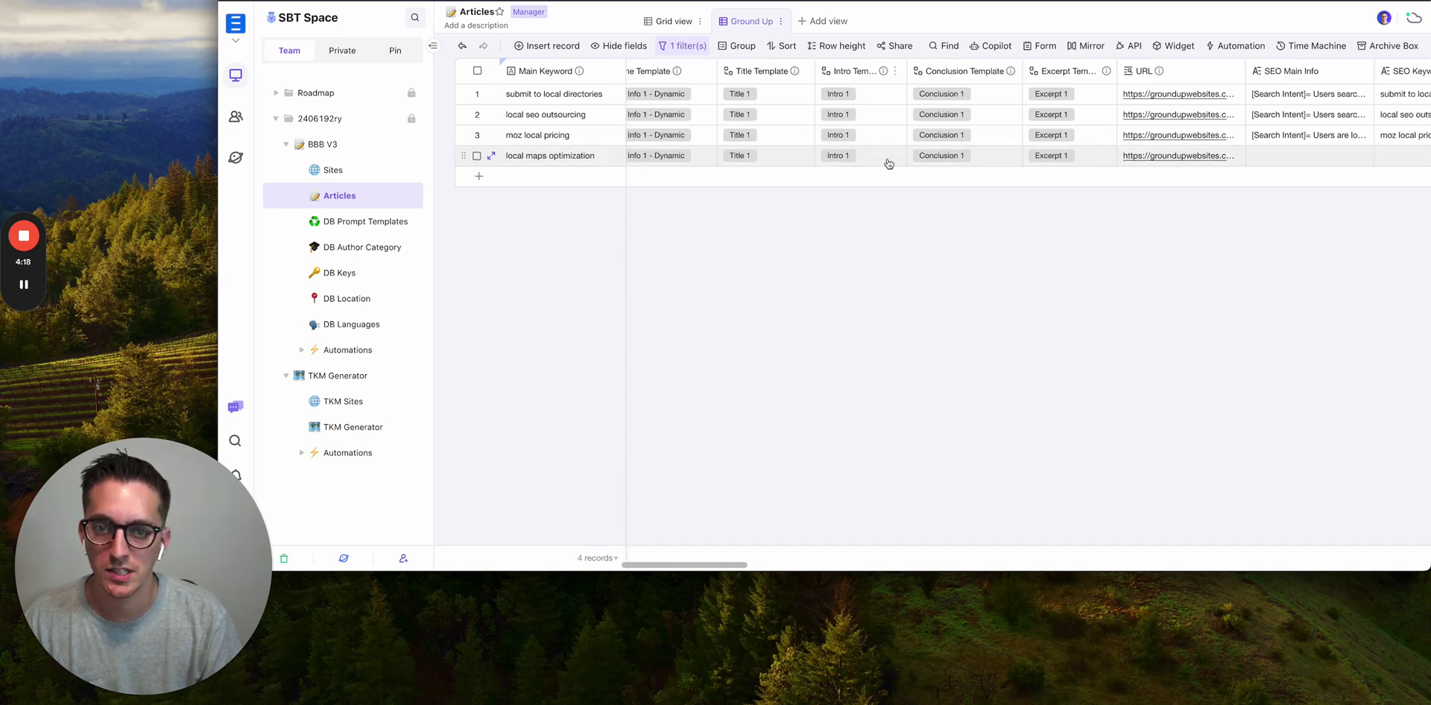
scroll(888, 163, "right", 1)
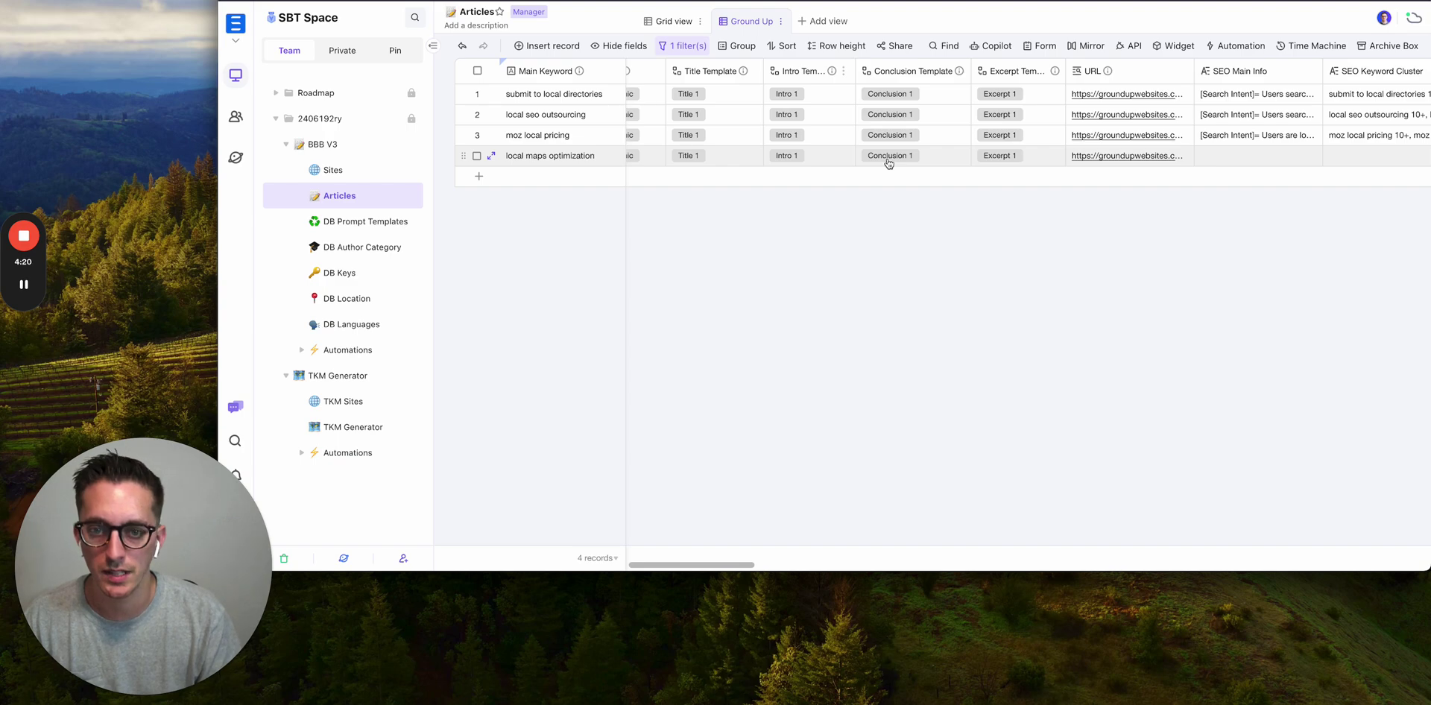
scroll(888, 163, "right", 5)
scroll(888, 164, "left", 10)
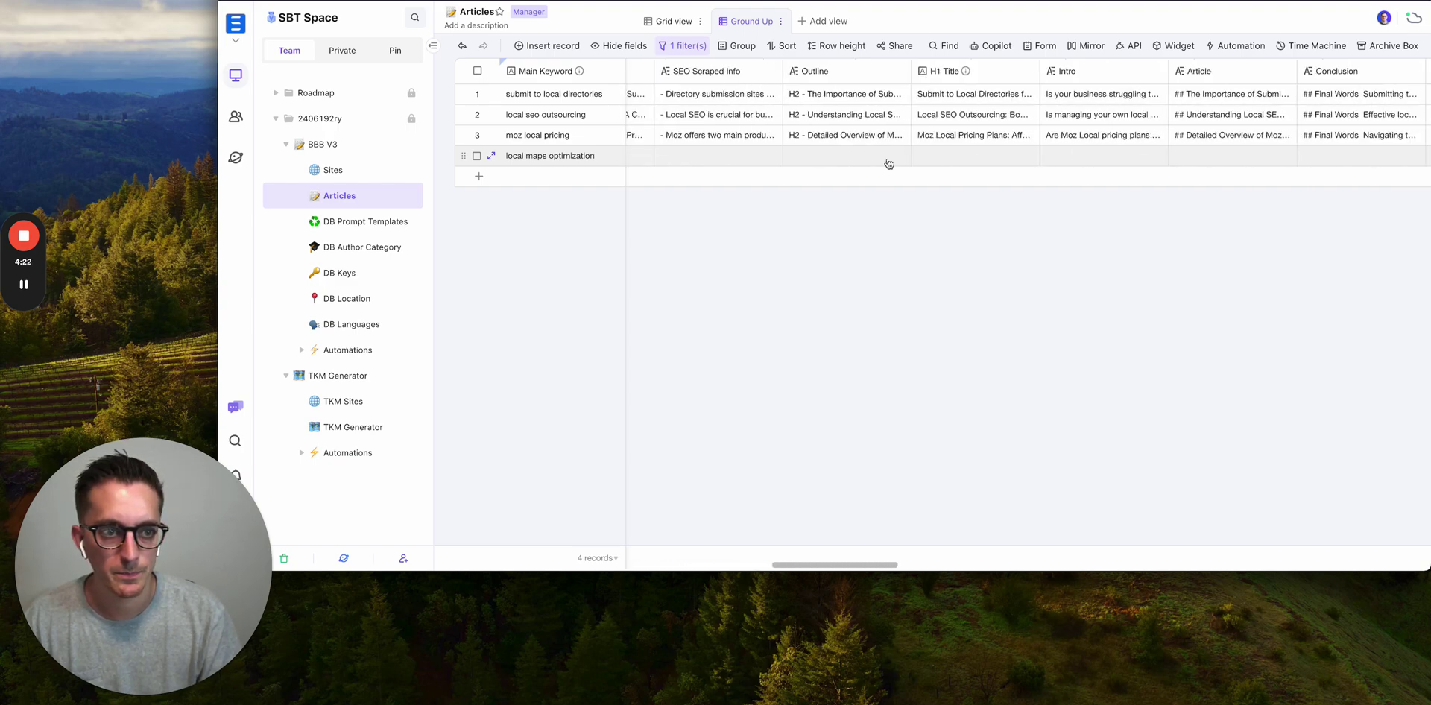
scroll(888, 163, "right", 10)
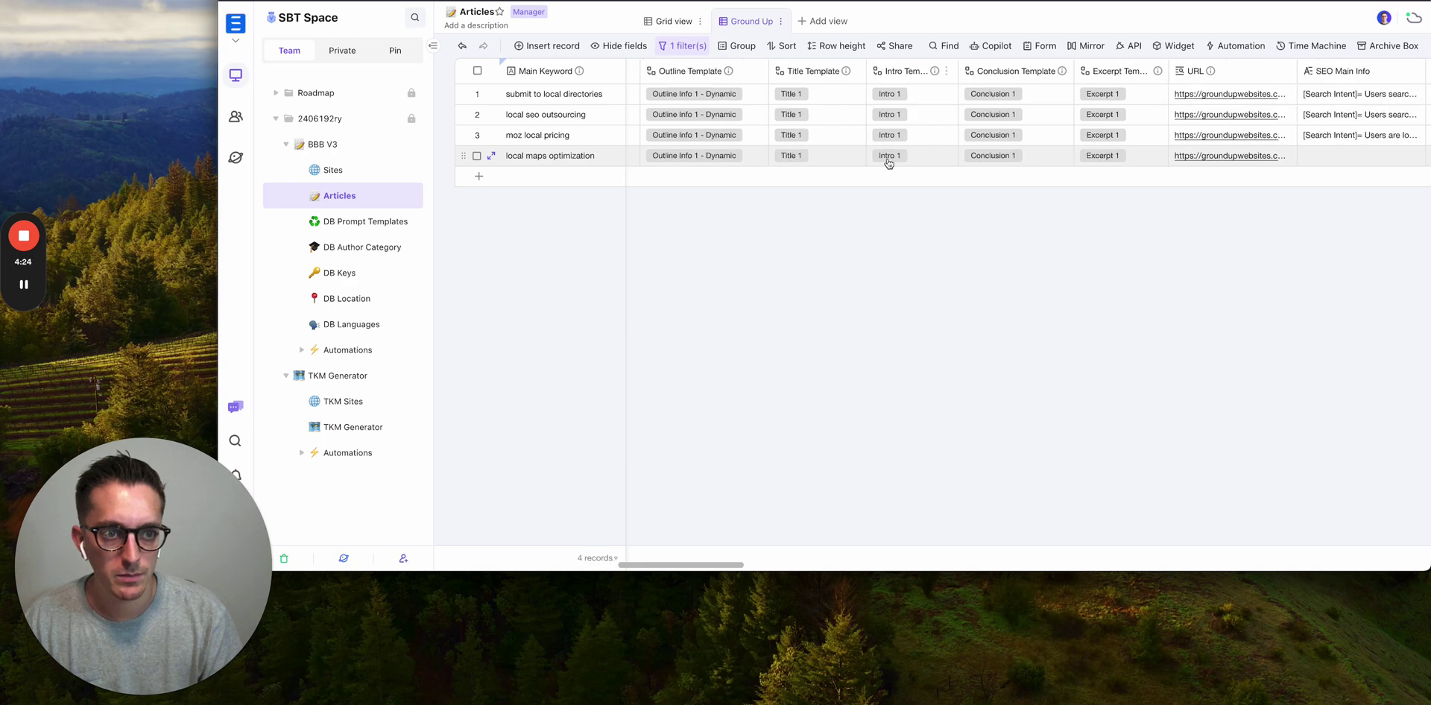
scroll(889, 158, "right", 3)
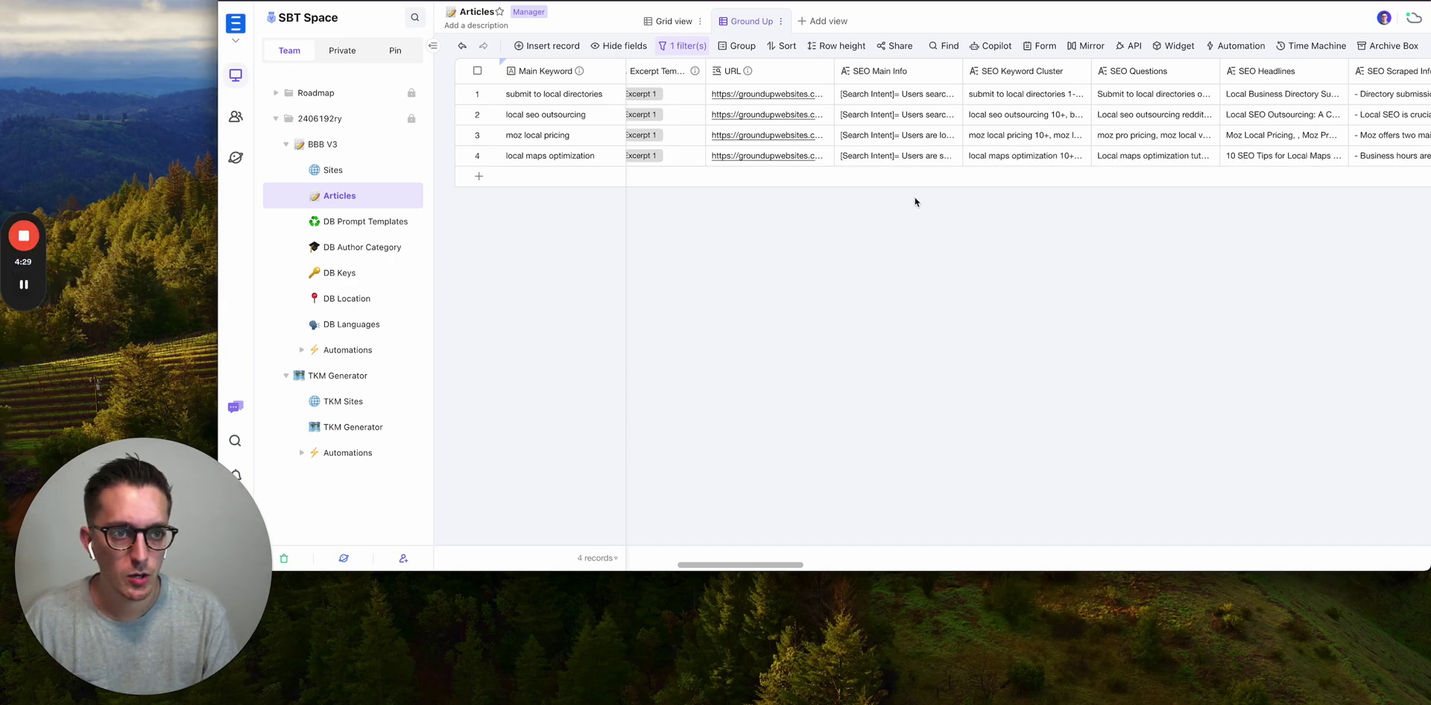
scroll(917, 195, "right", 2)
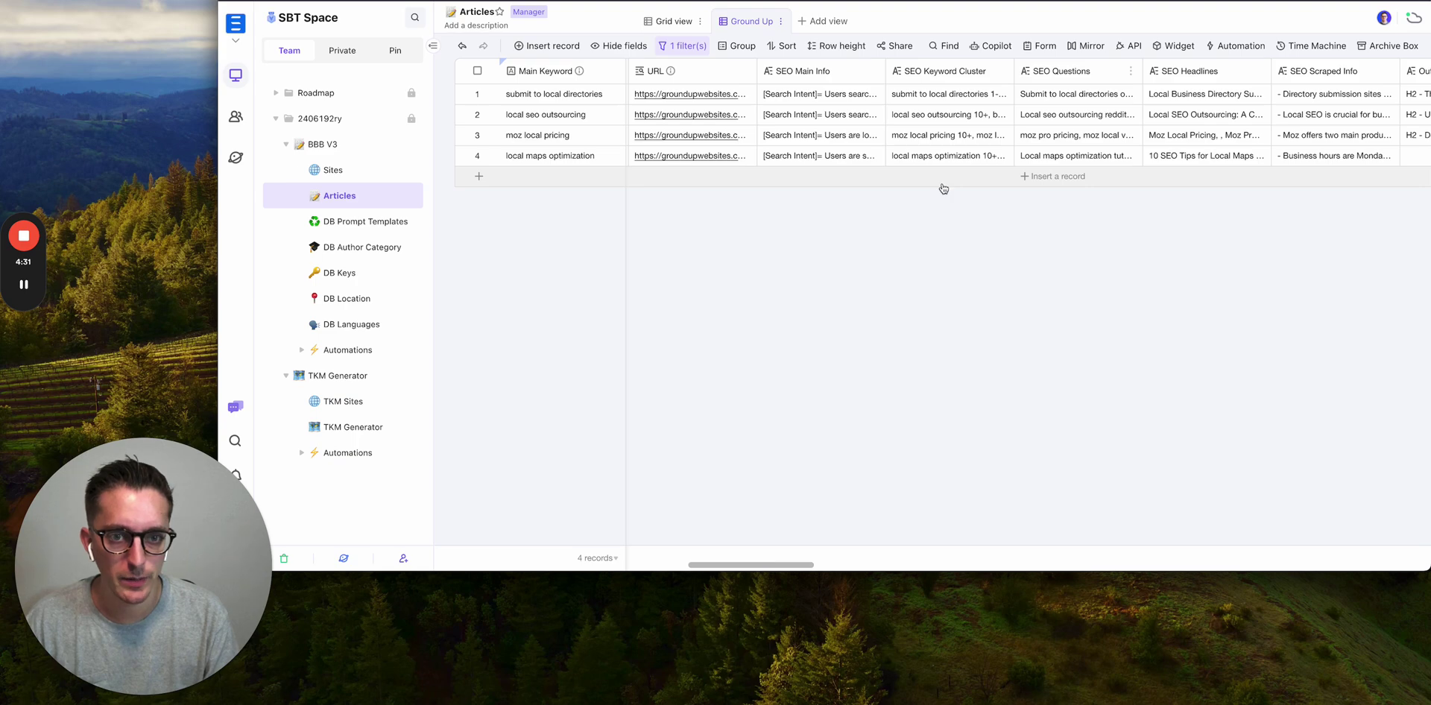
scroll(943, 188, "left", 10)
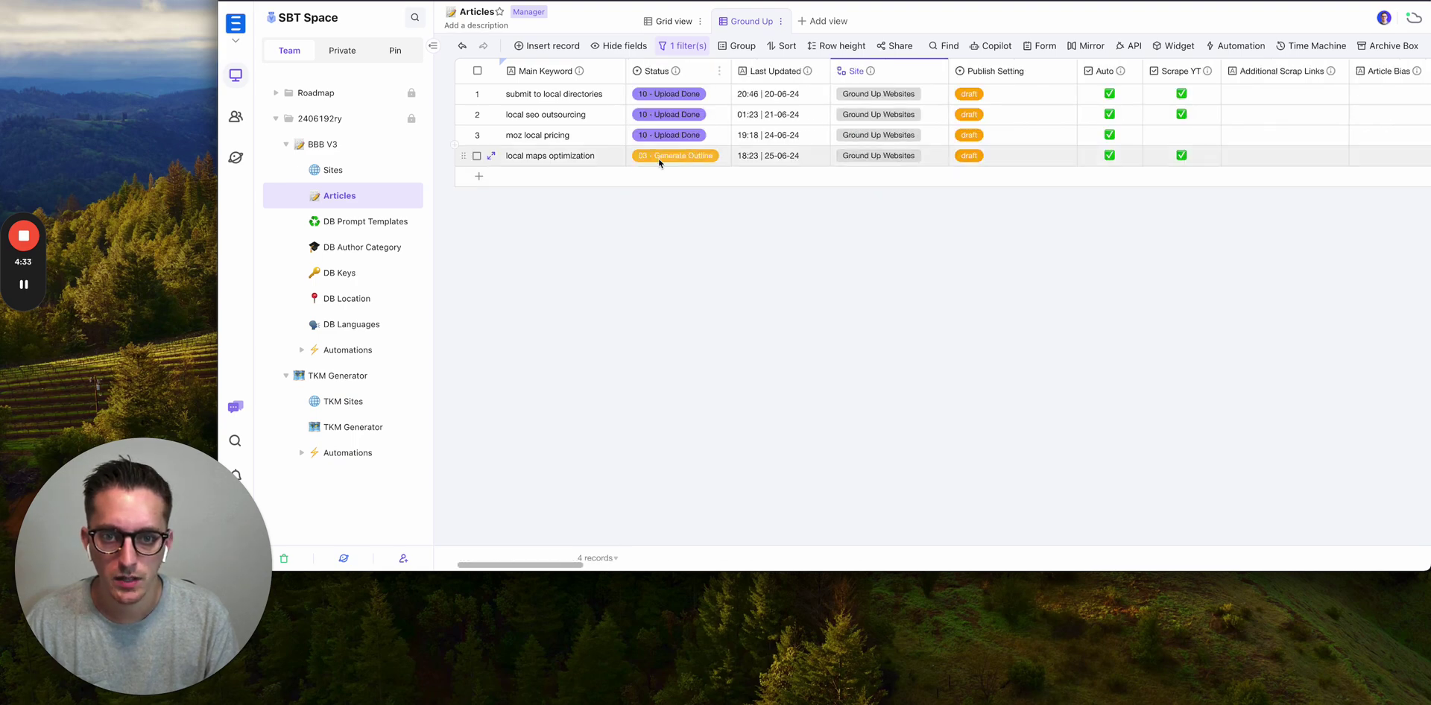
Expand the local maps optimization record at SEO Main Info and read its search intent, content expectations and competitor outlines.
scroll(815, 154, "right", 10)
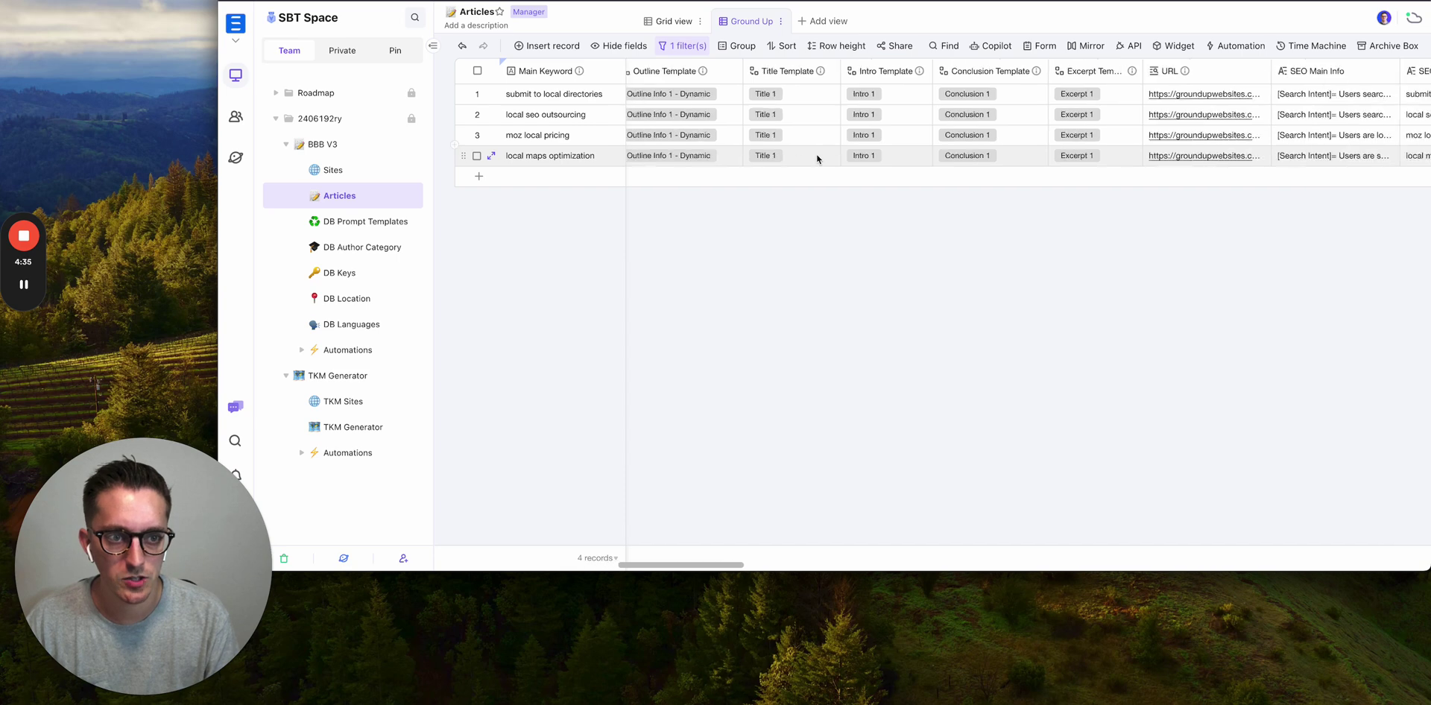
scroll(817, 158, "right", 6)
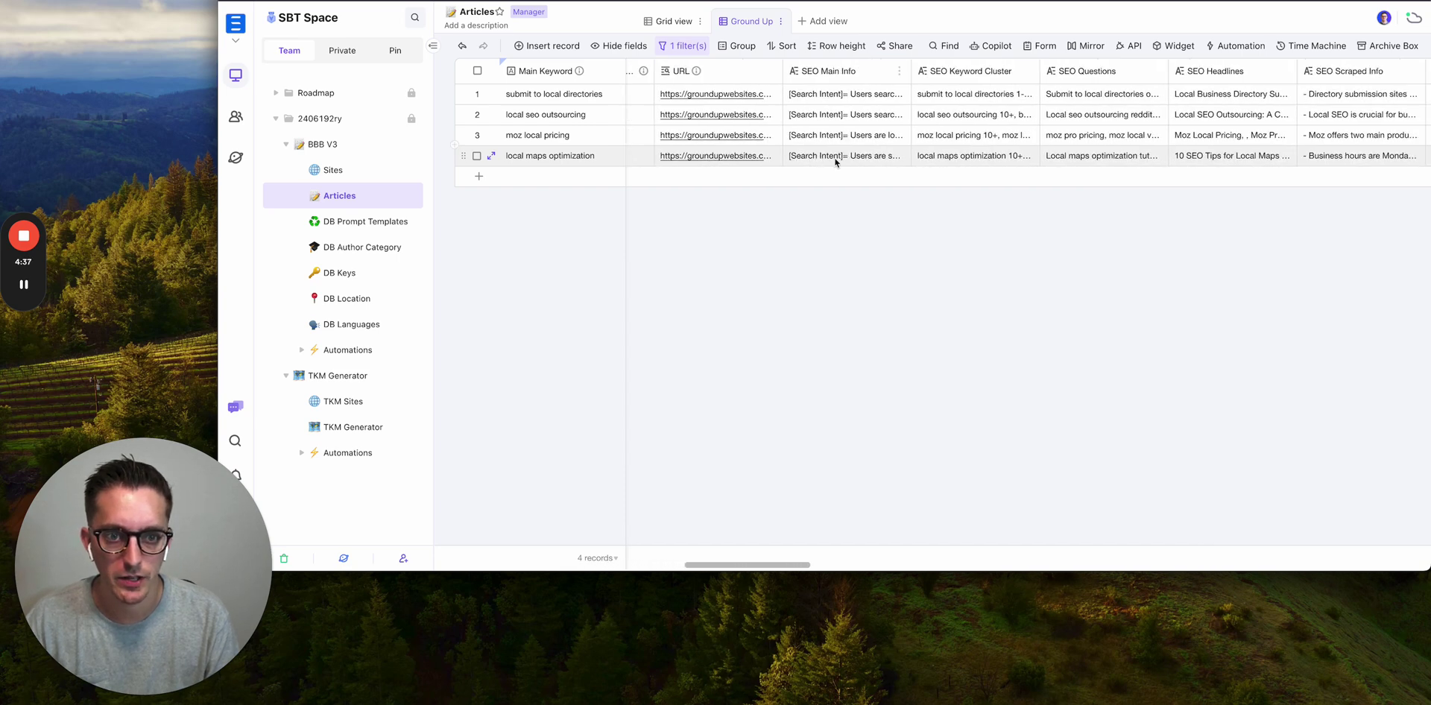
left_click(836, 158)
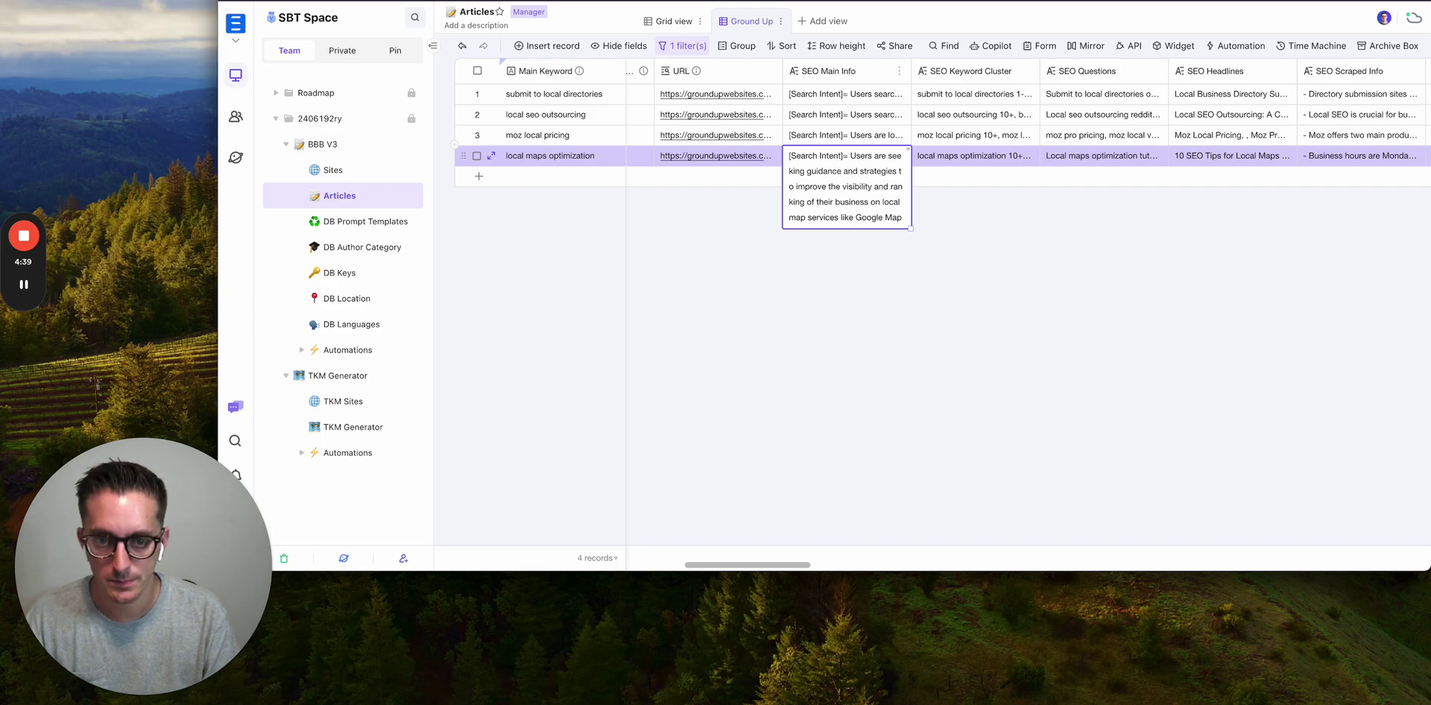
key("space")
scroll(699, 162, "up", 3)
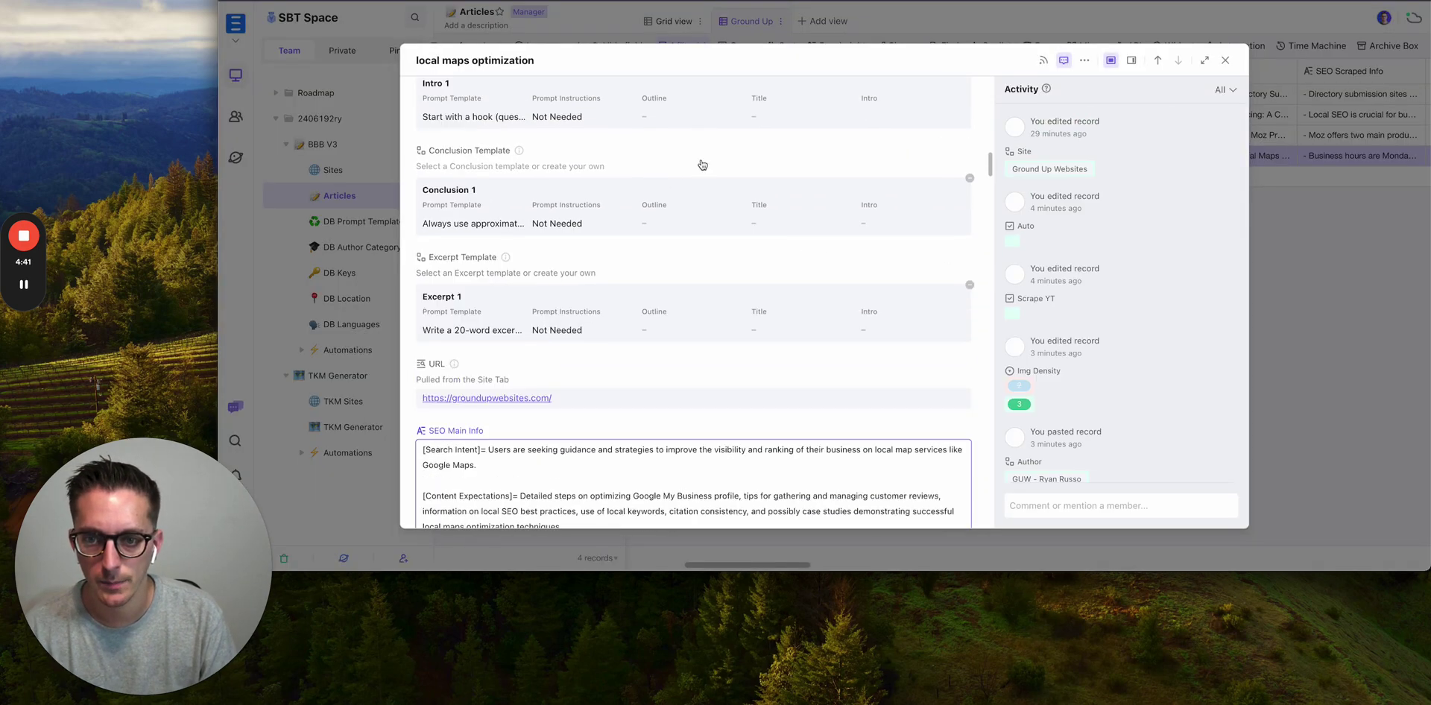
scroll(702, 164, "up", 5)
scroll(702, 164, "down", 15)
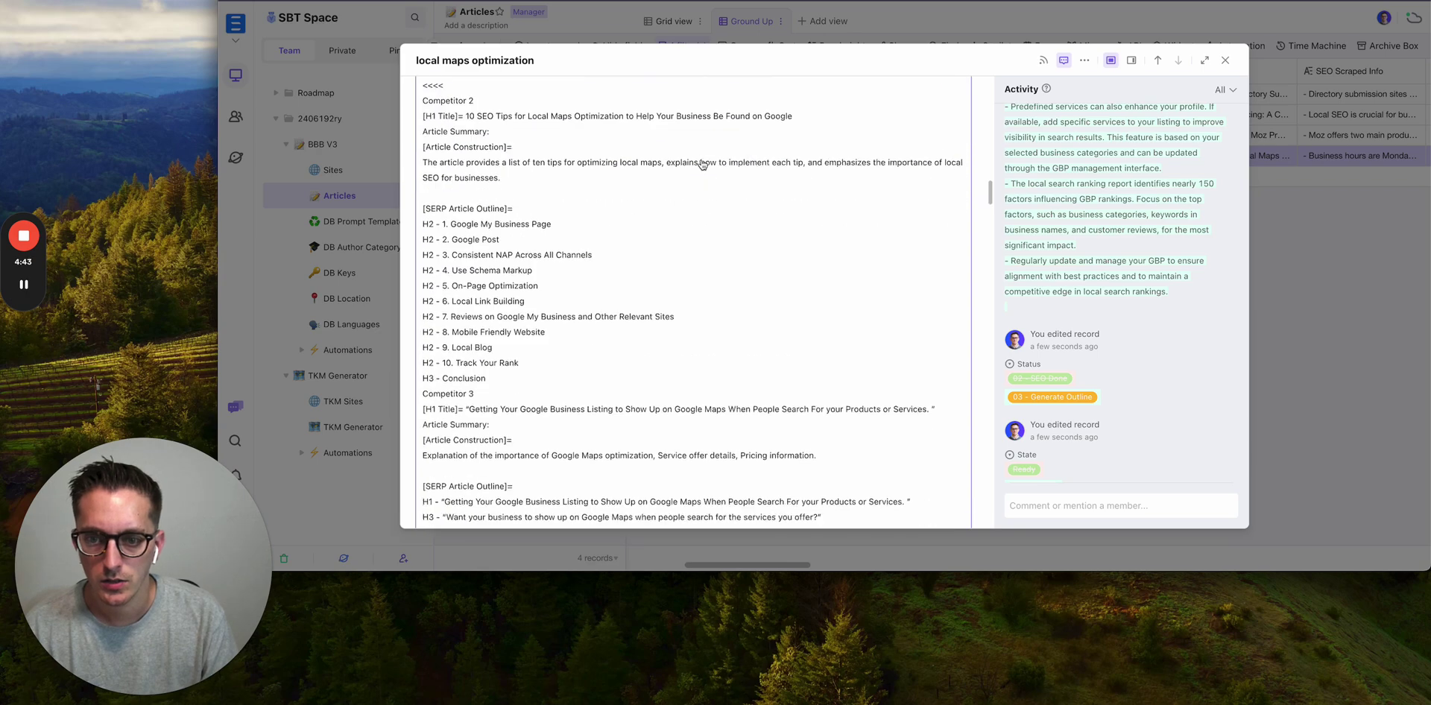
scroll(702, 164, "up", 5)
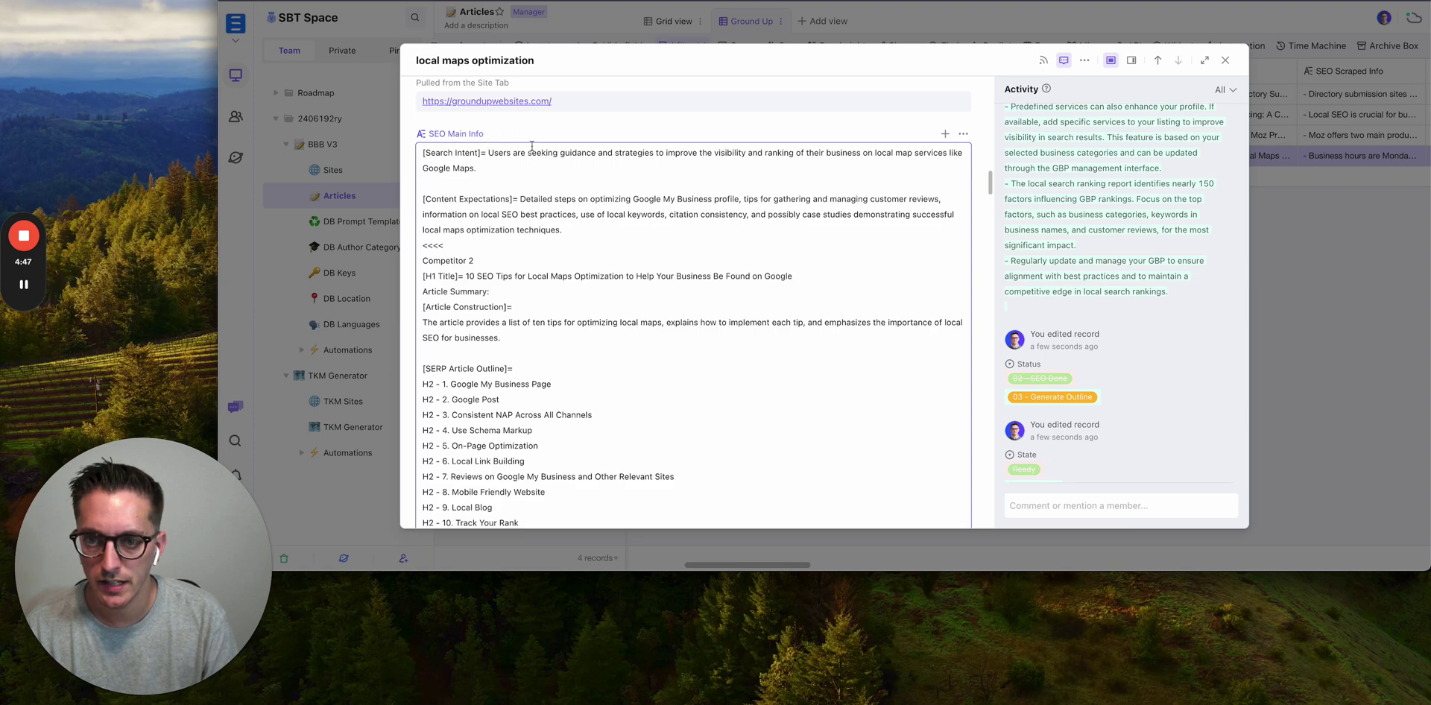
scroll(594, 173, "up", 3)
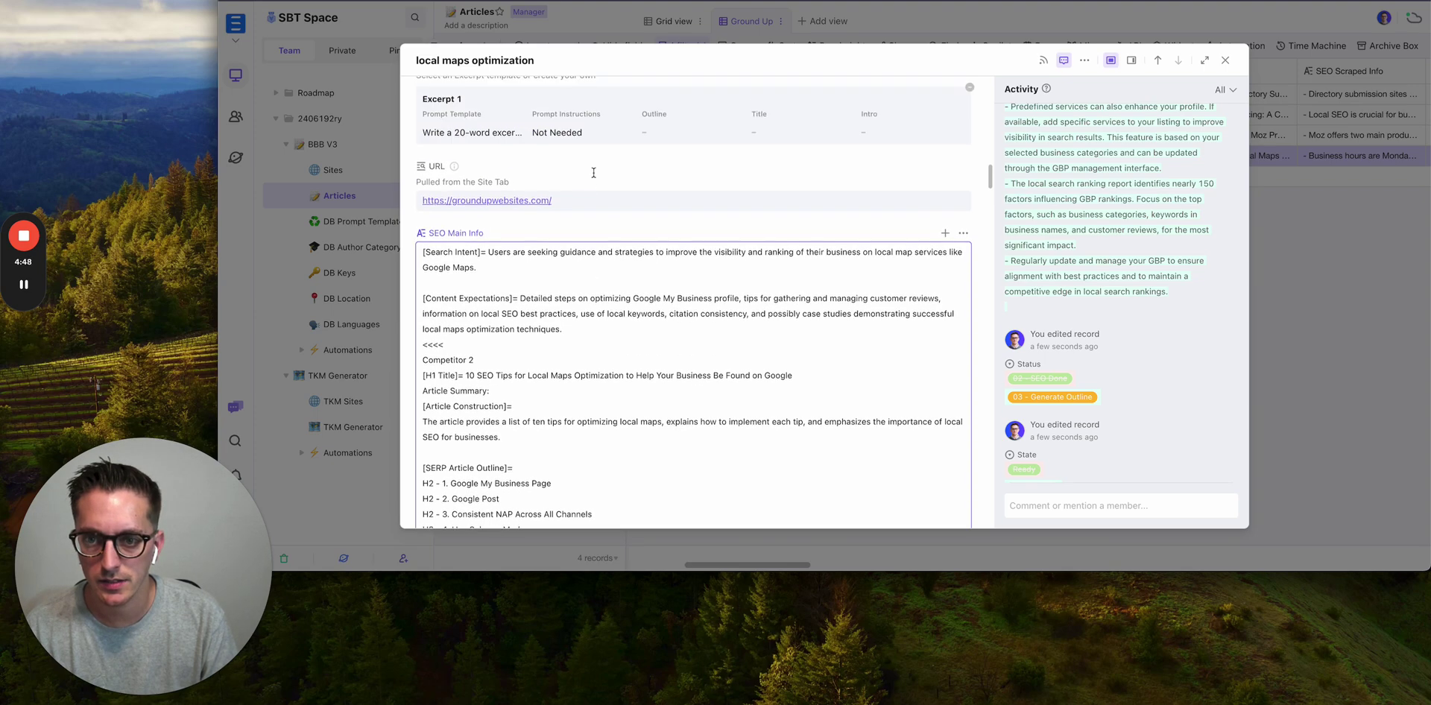
left_click(1399, 243)
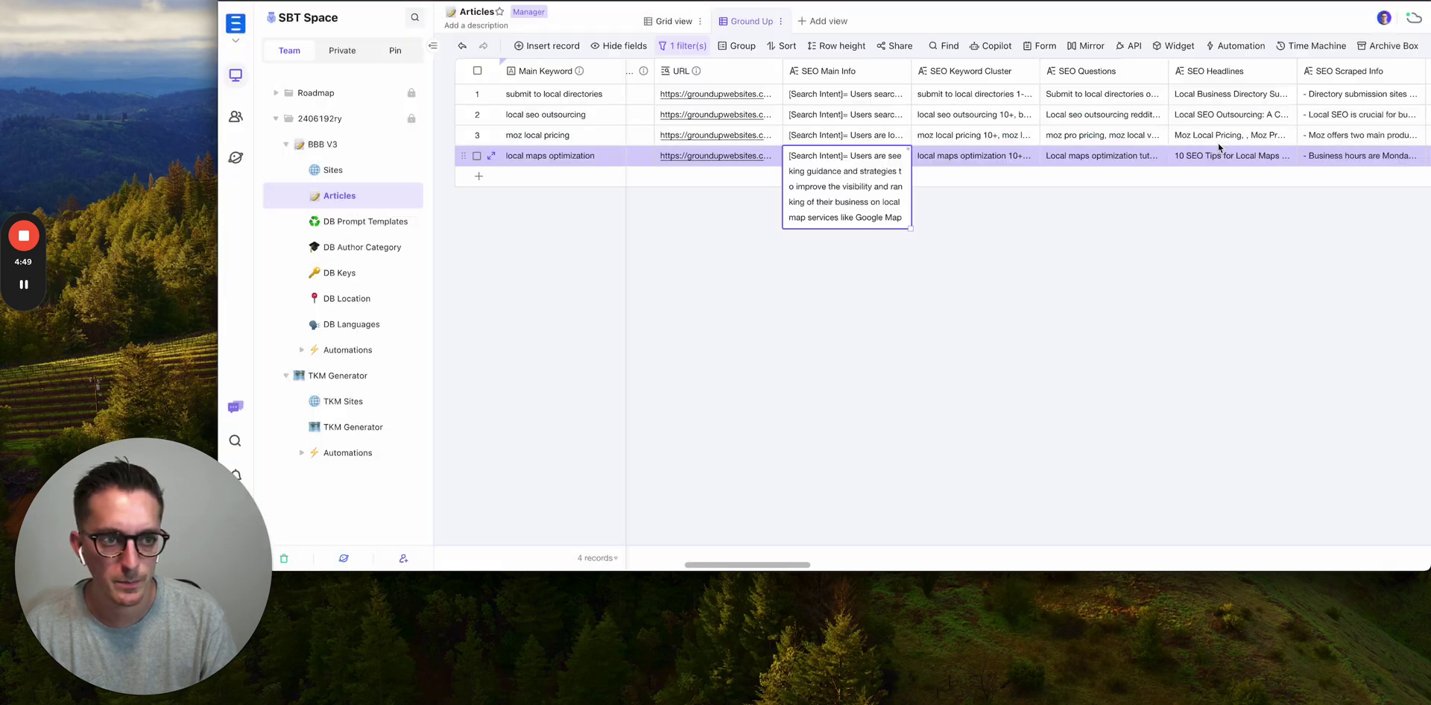
Open the full local maps optimization record at SEO Main Info and read its search intent and content expectations.
left_click(923, 273)
left_click(871, 159)
key("space")
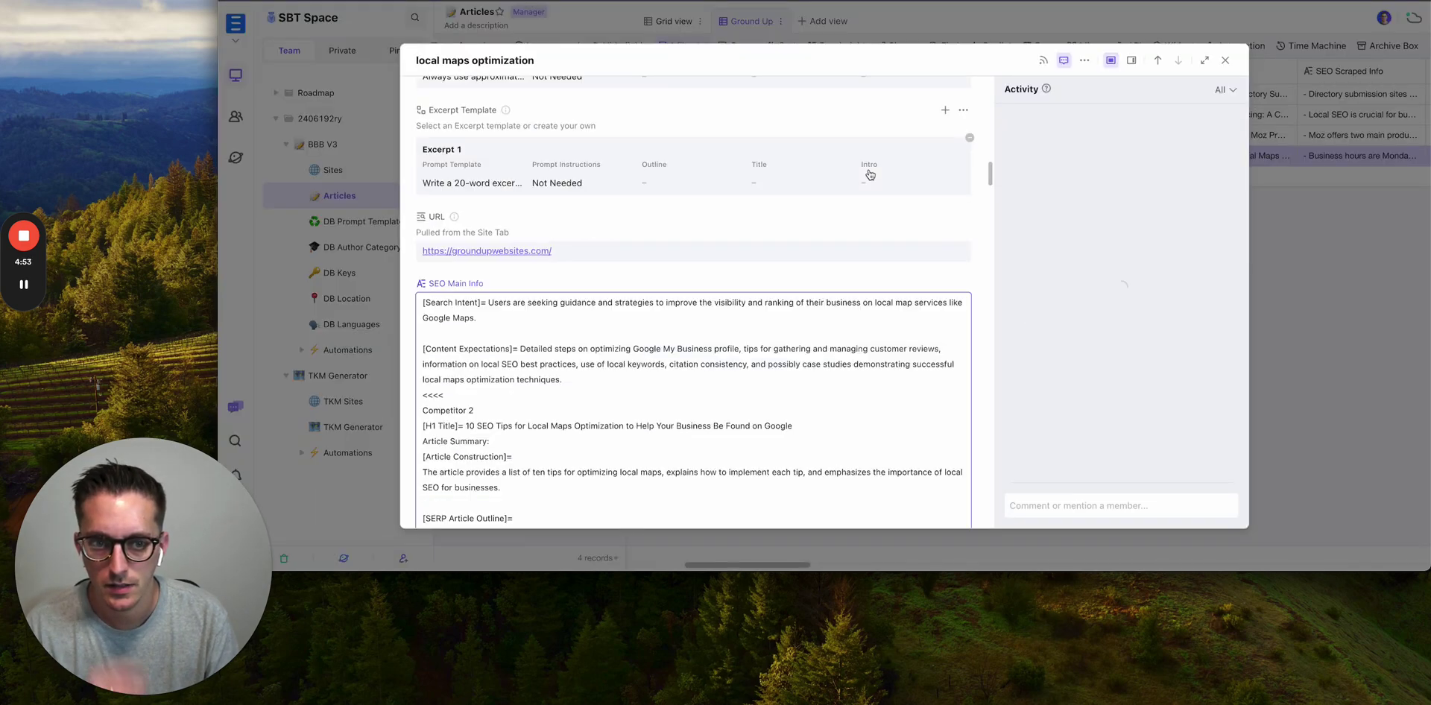
left_click_drag(490, 302, 491, 312)
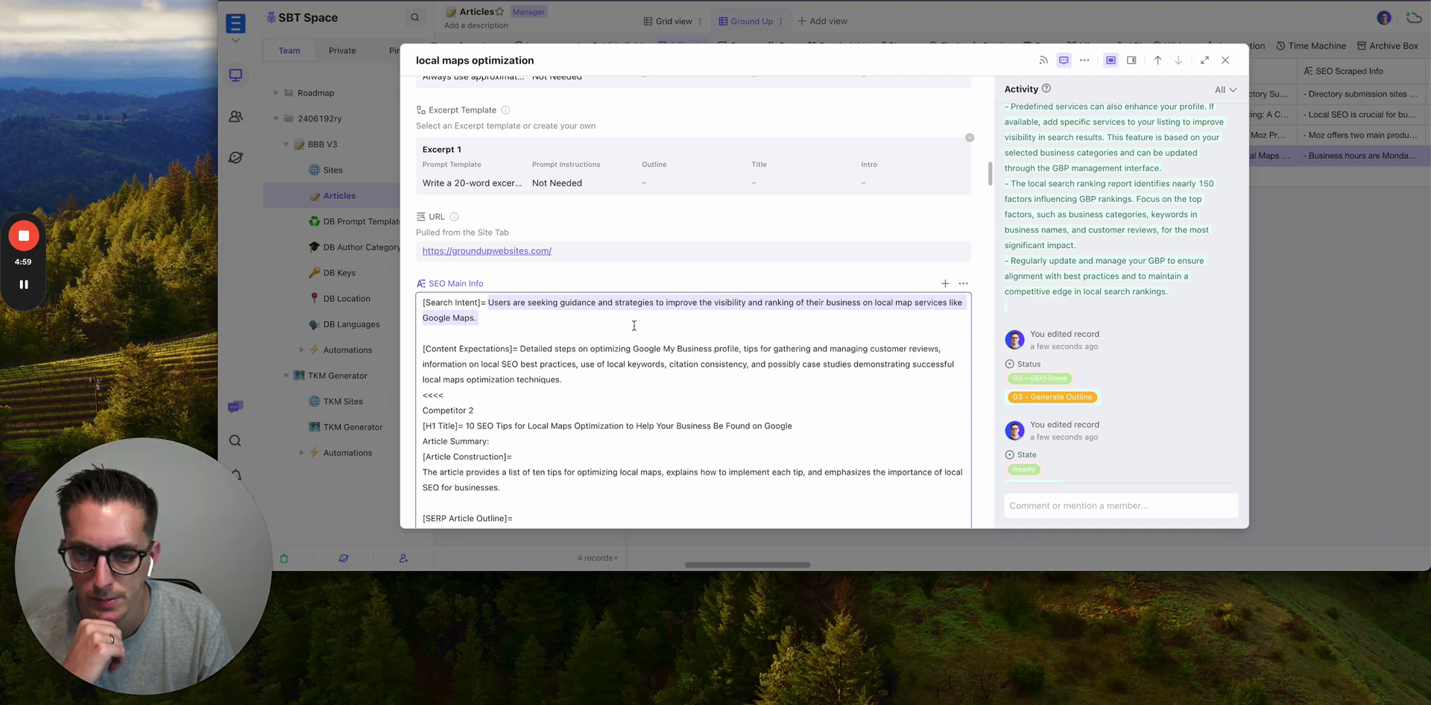
scroll(539, 313, "down", 3)
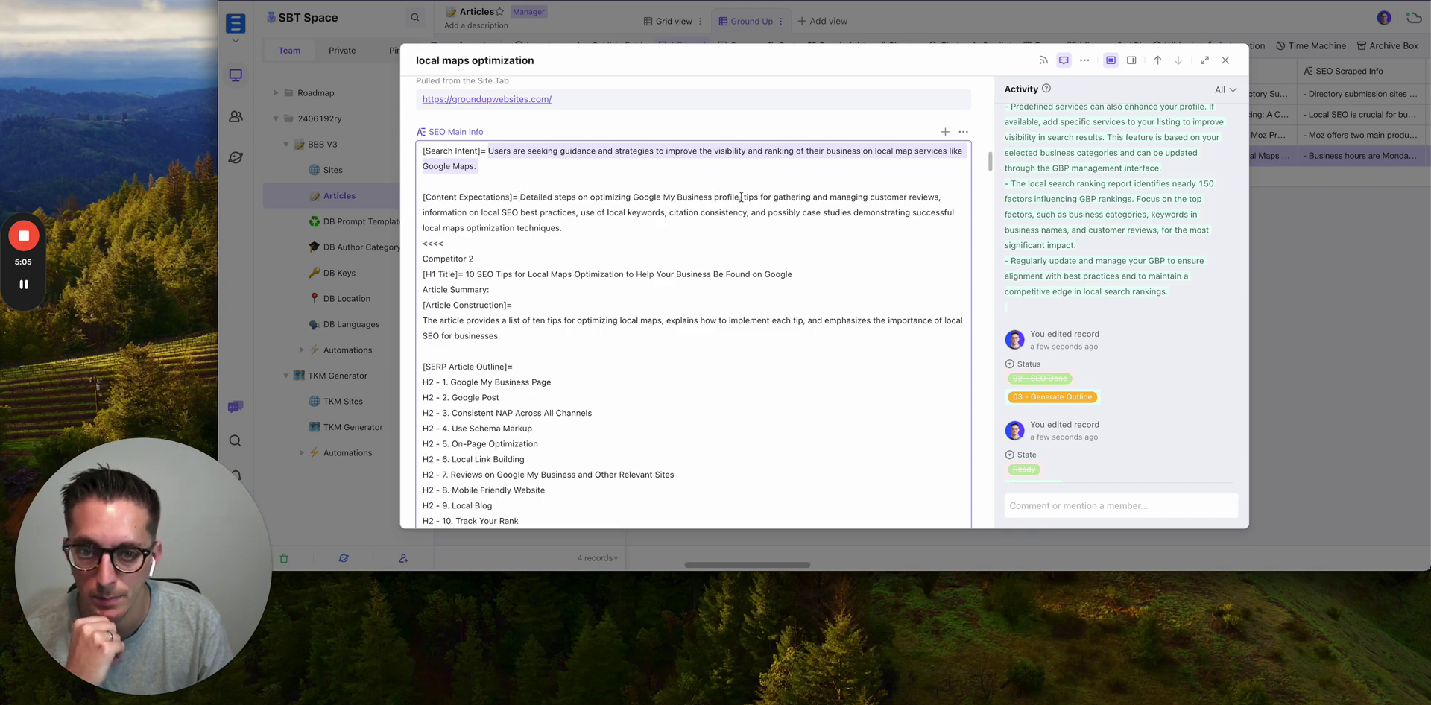
scroll(651, 215, "down", 2)
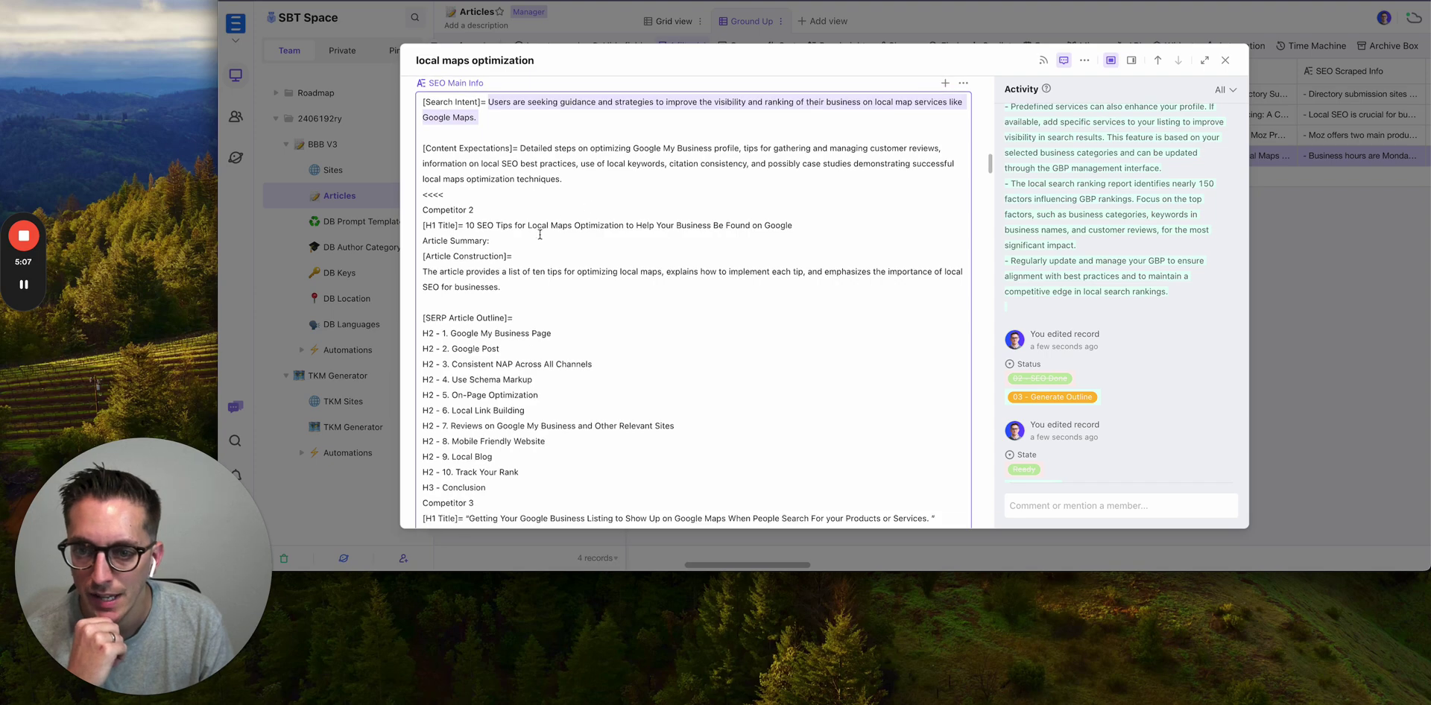
Examine Competitor 2 in SEO Main Info, highlighting its H1 title and the H2 headings of its SERP article outline.
triple_click(495, 211)
scroll(562, 248, "down", 3)
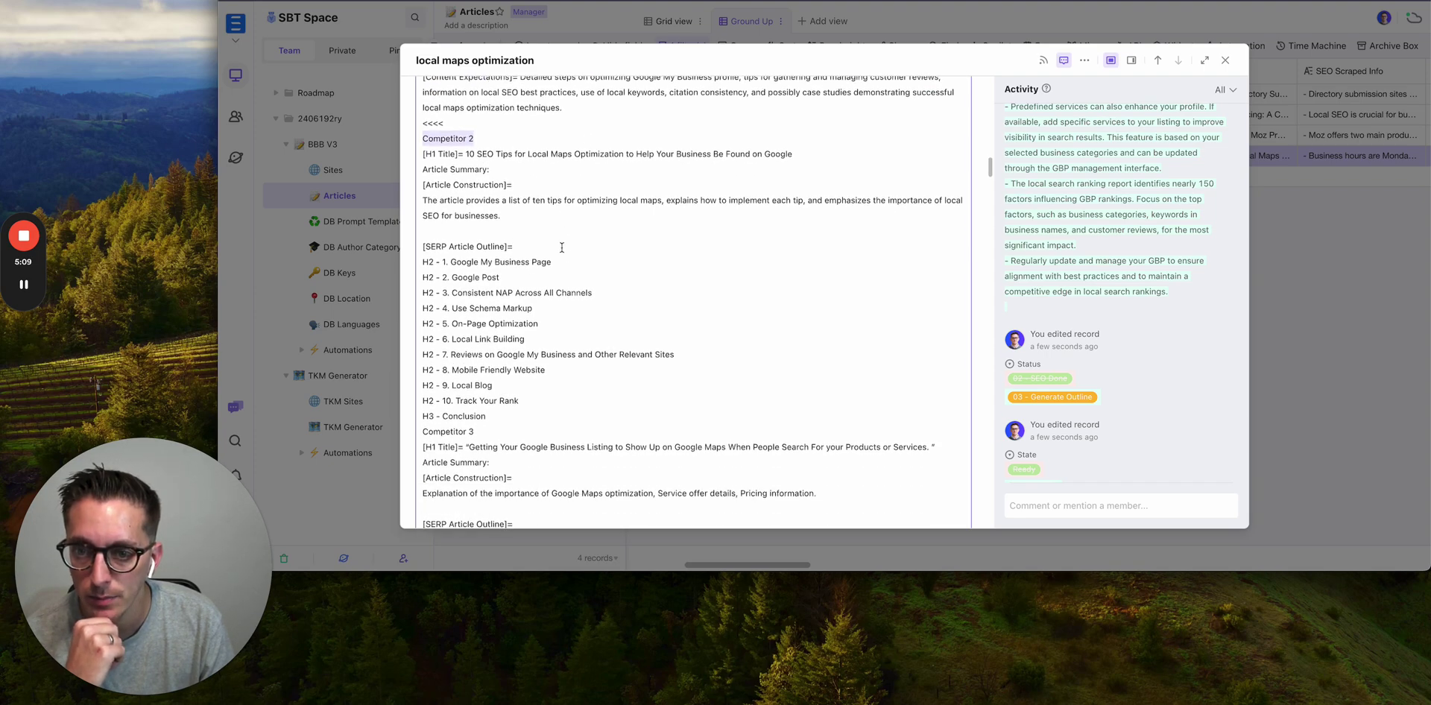
scroll(561, 248, "down", 1)
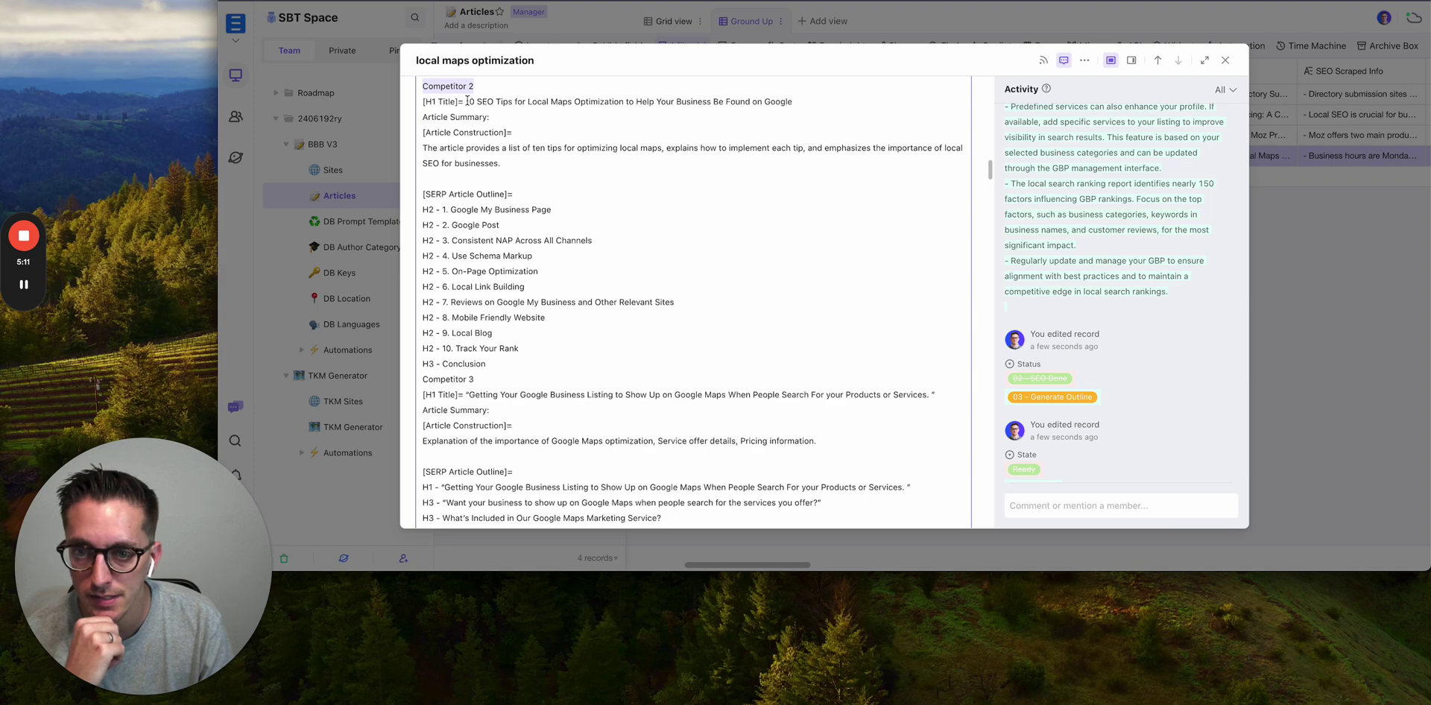
left_click_drag(467, 101, 827, 120)
scroll(555, 191, "down", 1)
scroll(554, 191, "down", 3)
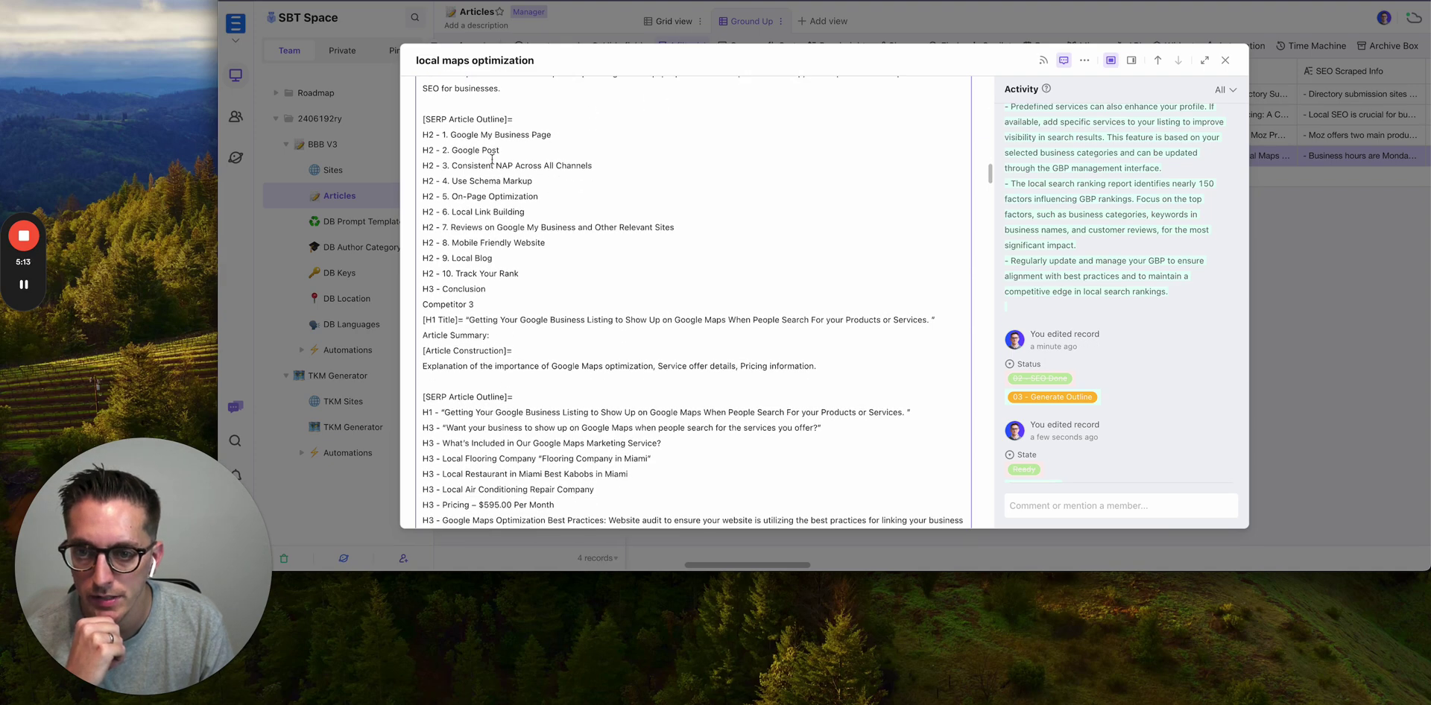
left_click_drag(442, 134, 541, 276)
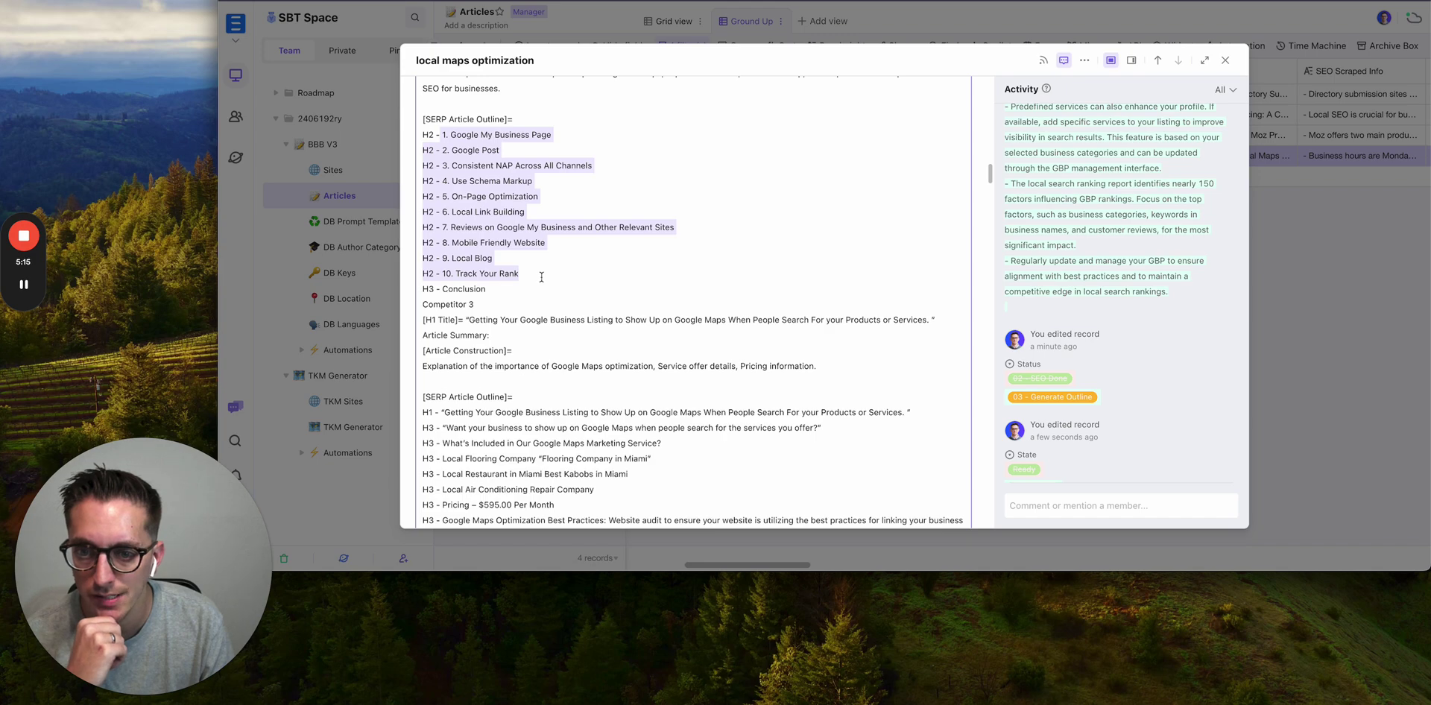
Examine the H1 titles and SERP article outlines of Competitor 3 and Competitor 4 in SEO Main Info.
scroll(567, 287, "down", 7)
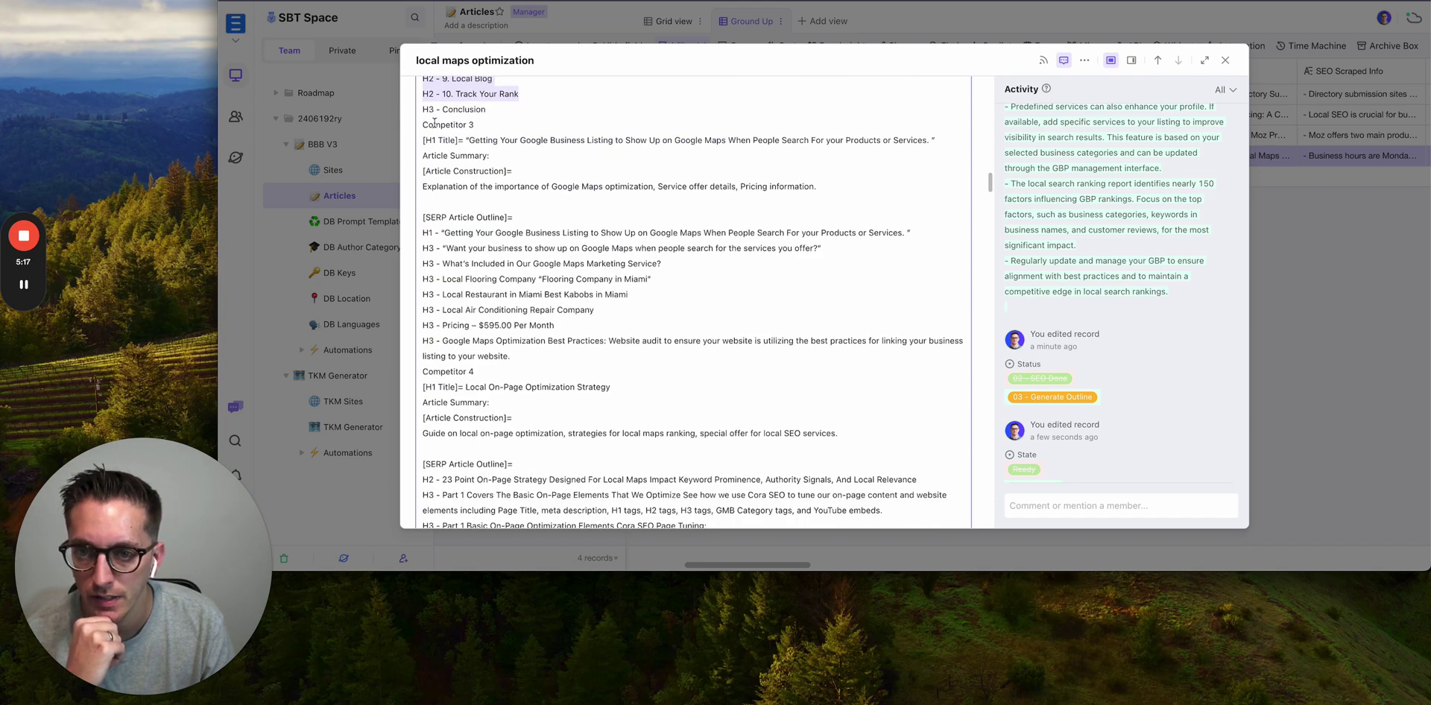
left_click_drag(434, 125, 789, 152)
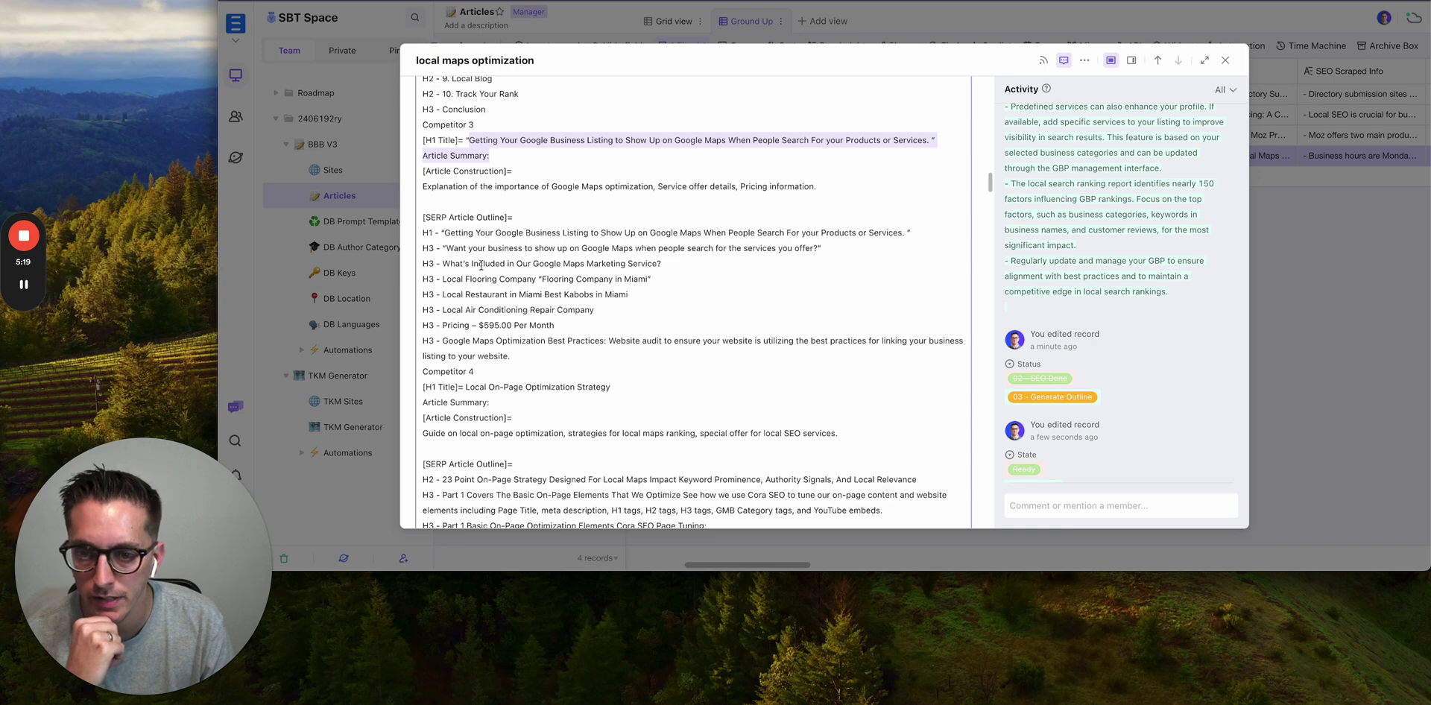
mouse_move(440, 233)
left_mouse_down()
mouse_move(510, 391)
mouse_move(441, 229)
left_mouse_up()
scroll(558, 360, "down", 8)
scroll(535, 298, "down", 8)
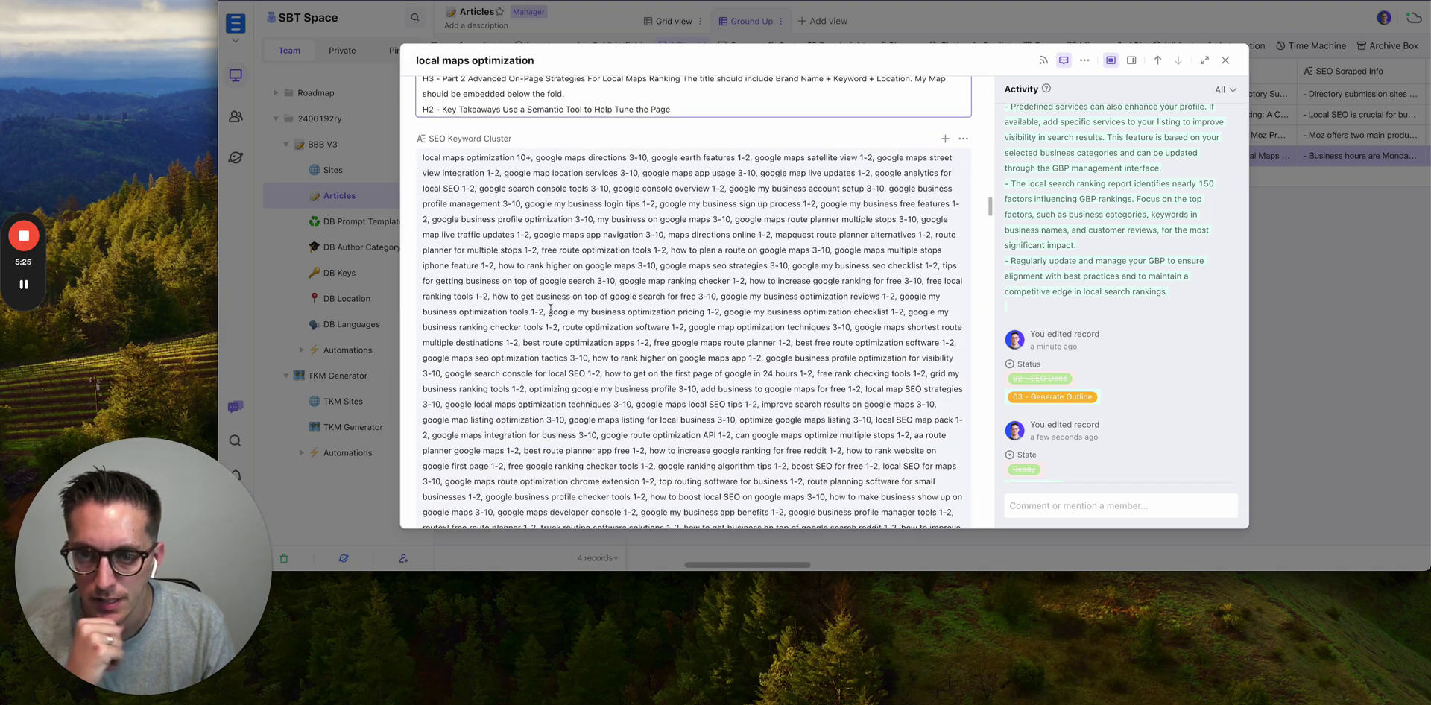
Review the record's SEO Keyword Cluster, SEO Questions, SEO Headlines and SEO Scraped Info fields.
scroll(543, 304, "down", 3)
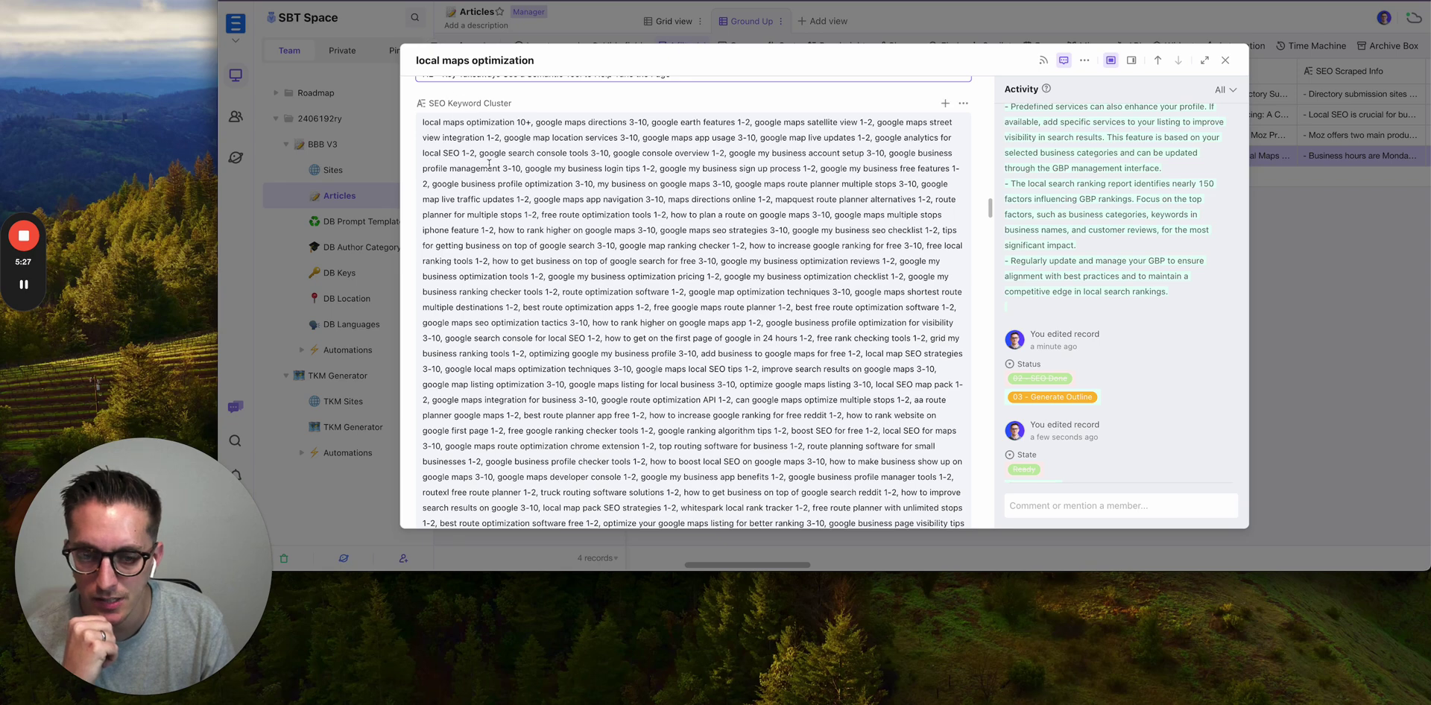
scroll(500, 173, "down", 1)
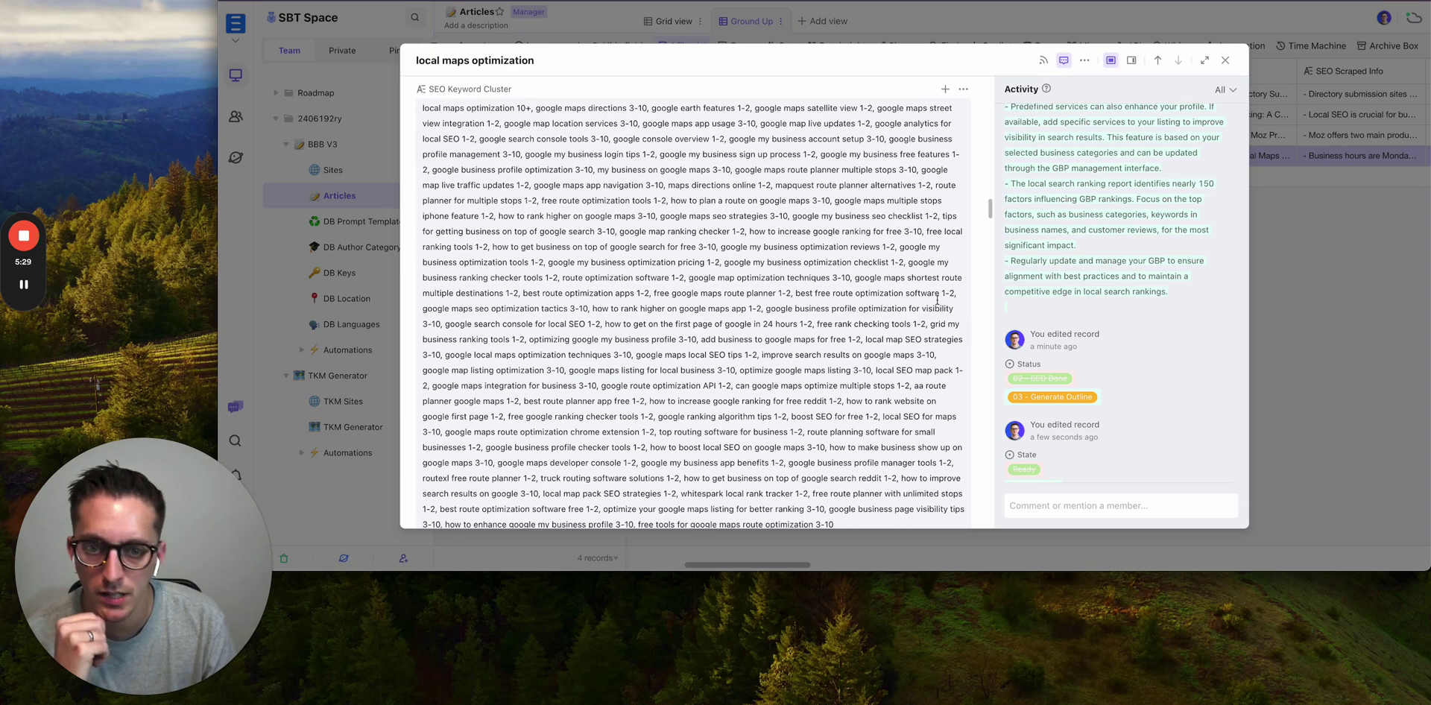
scroll(797, 293, "down", 7)
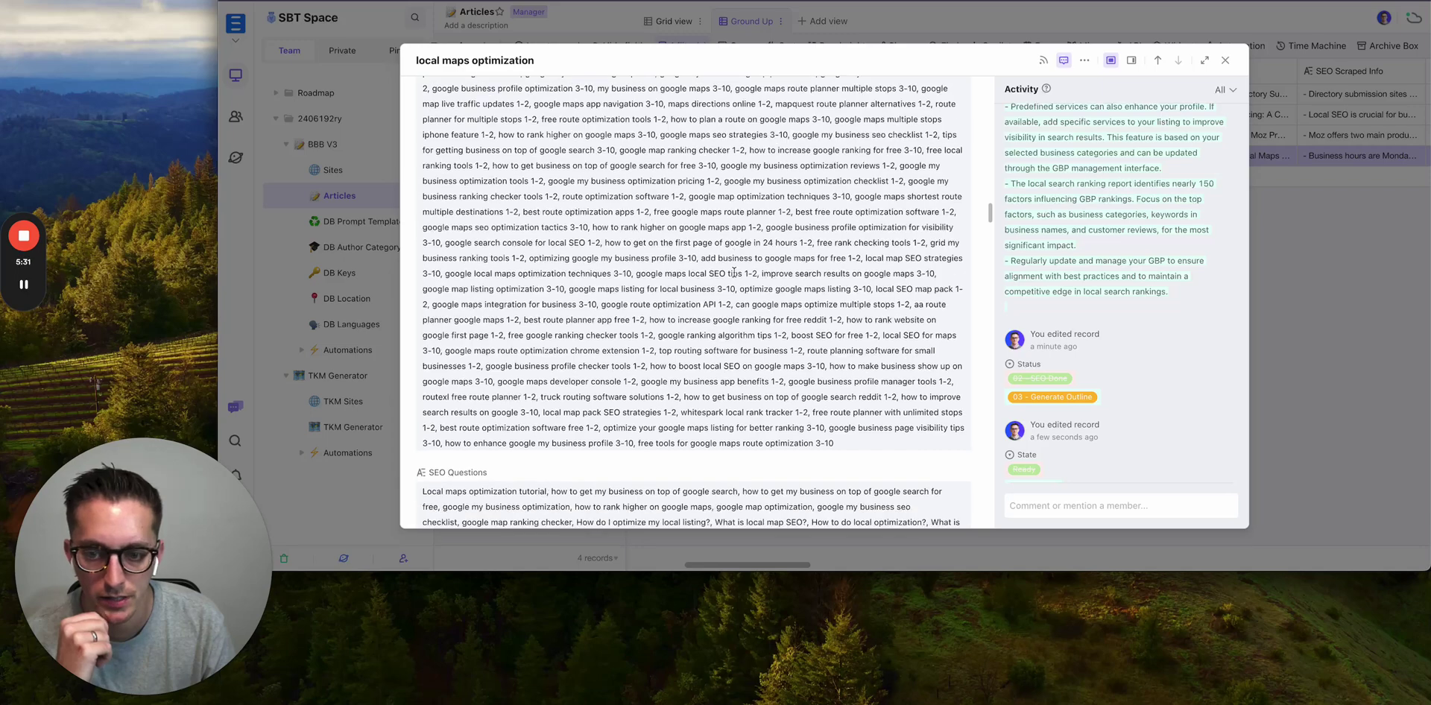
scroll(733, 272, "down", 4)
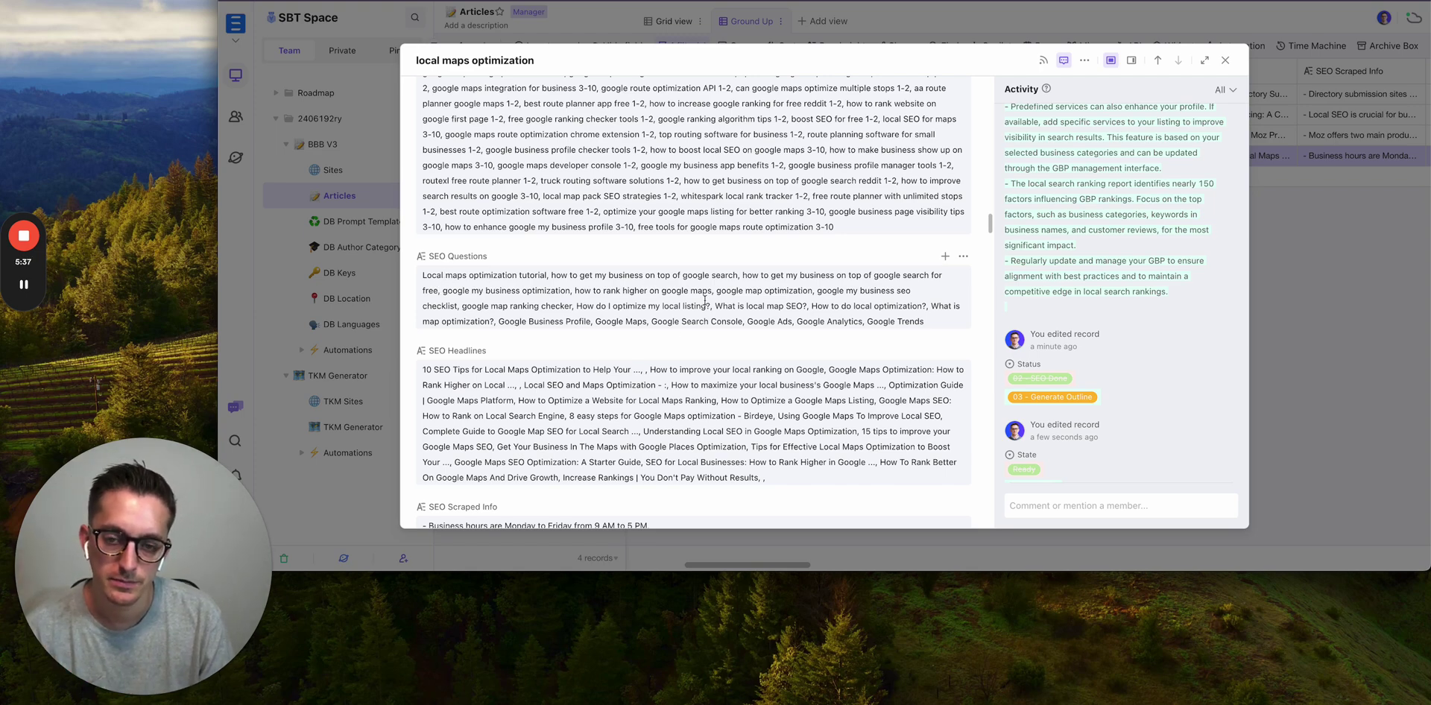
scroll(656, 313, "down", 4)
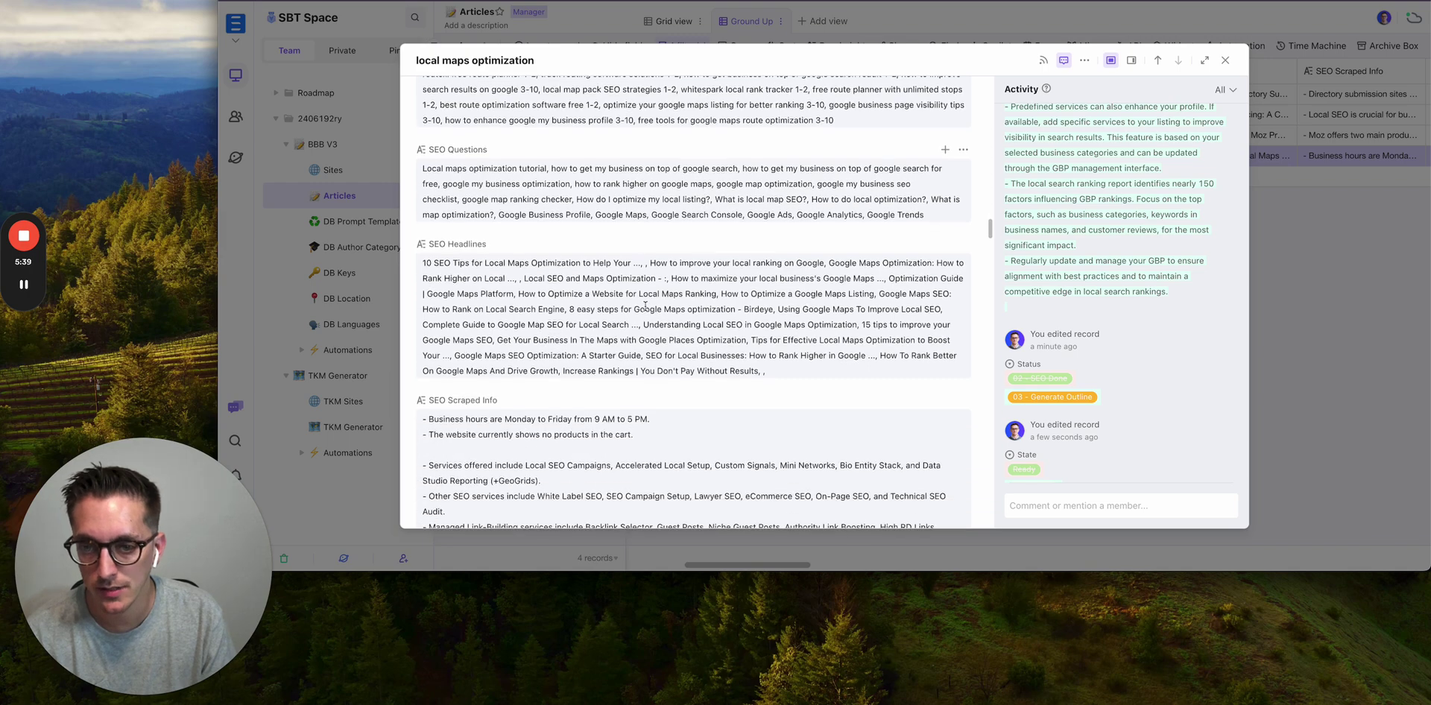
scroll(610, 330, "down", 8)
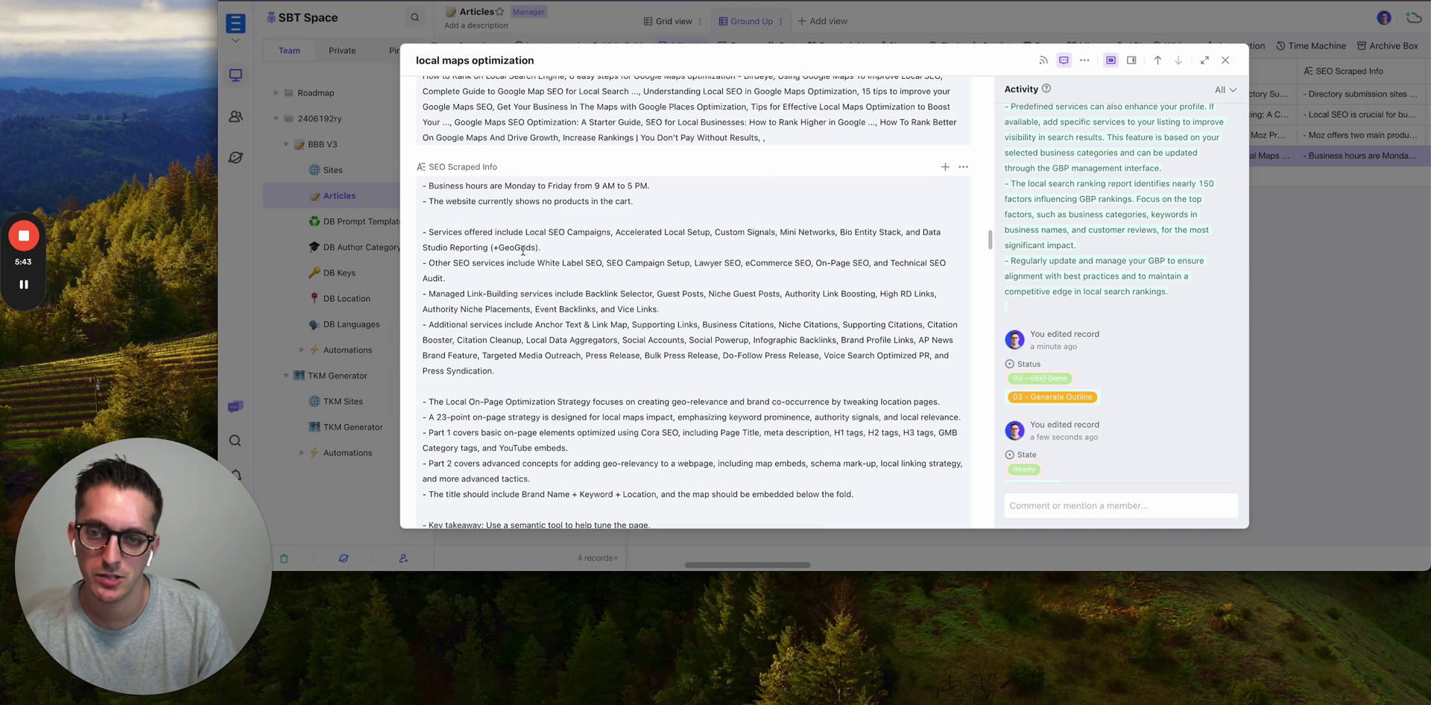
scroll(514, 257, "down", 1)
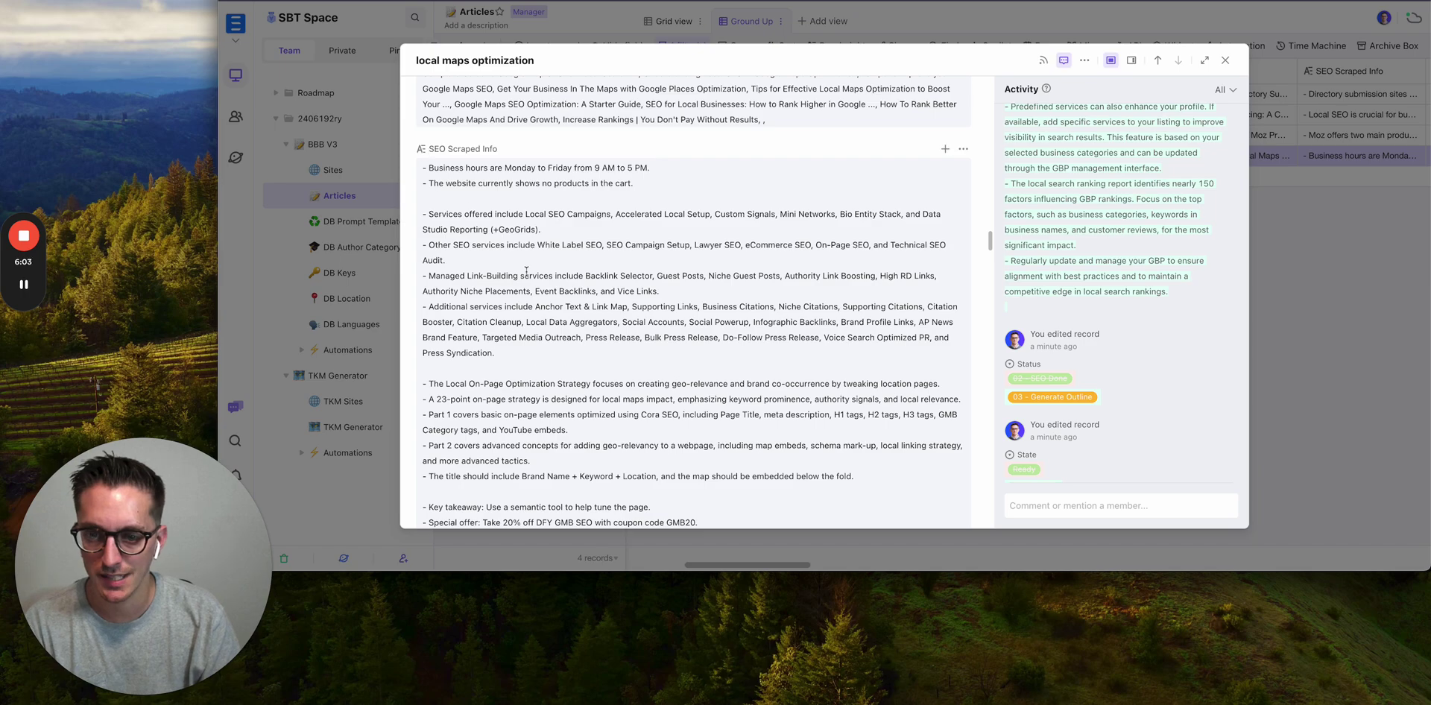
Read through the record's Outline field, checking each H2 section's keyword cluster, word count, scraped knowledge, goal and list or table instructions.
scroll(526, 270, "down", 15)
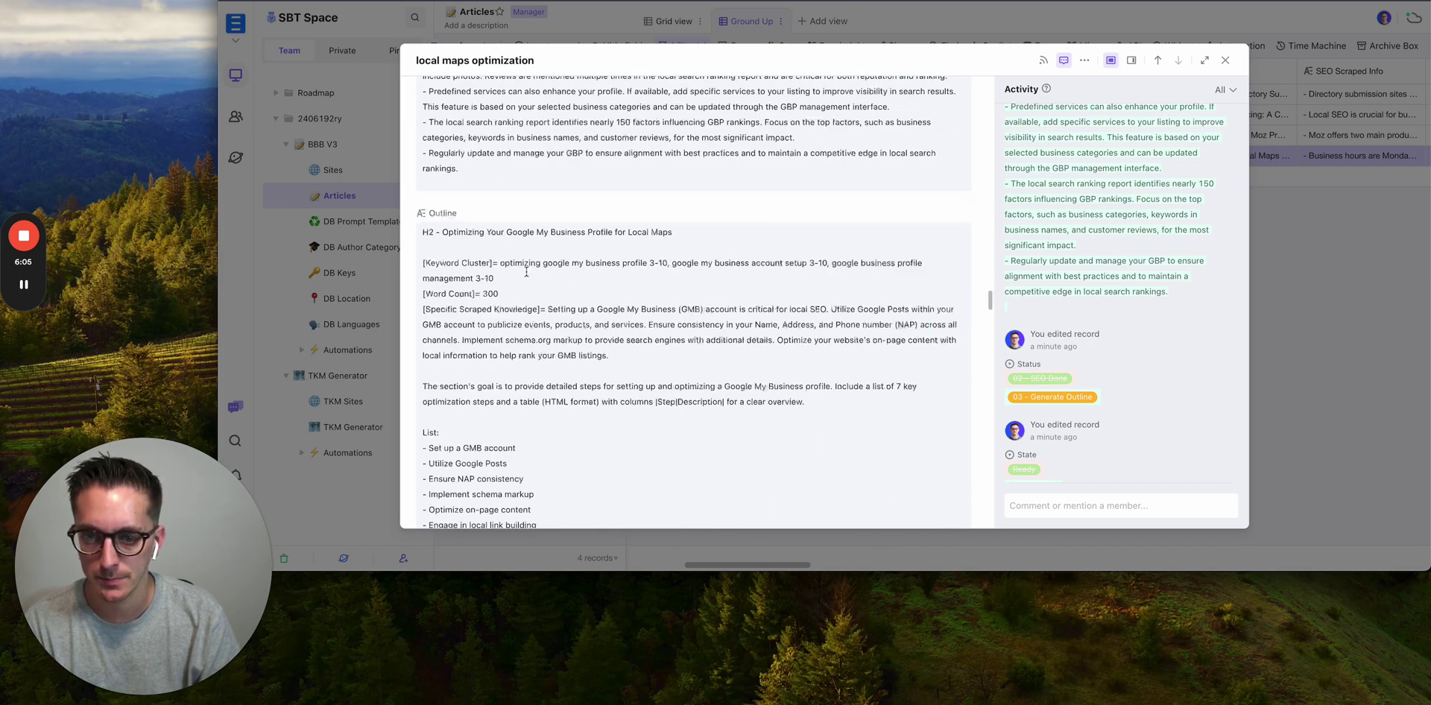
scroll(526, 271, "down", 3)
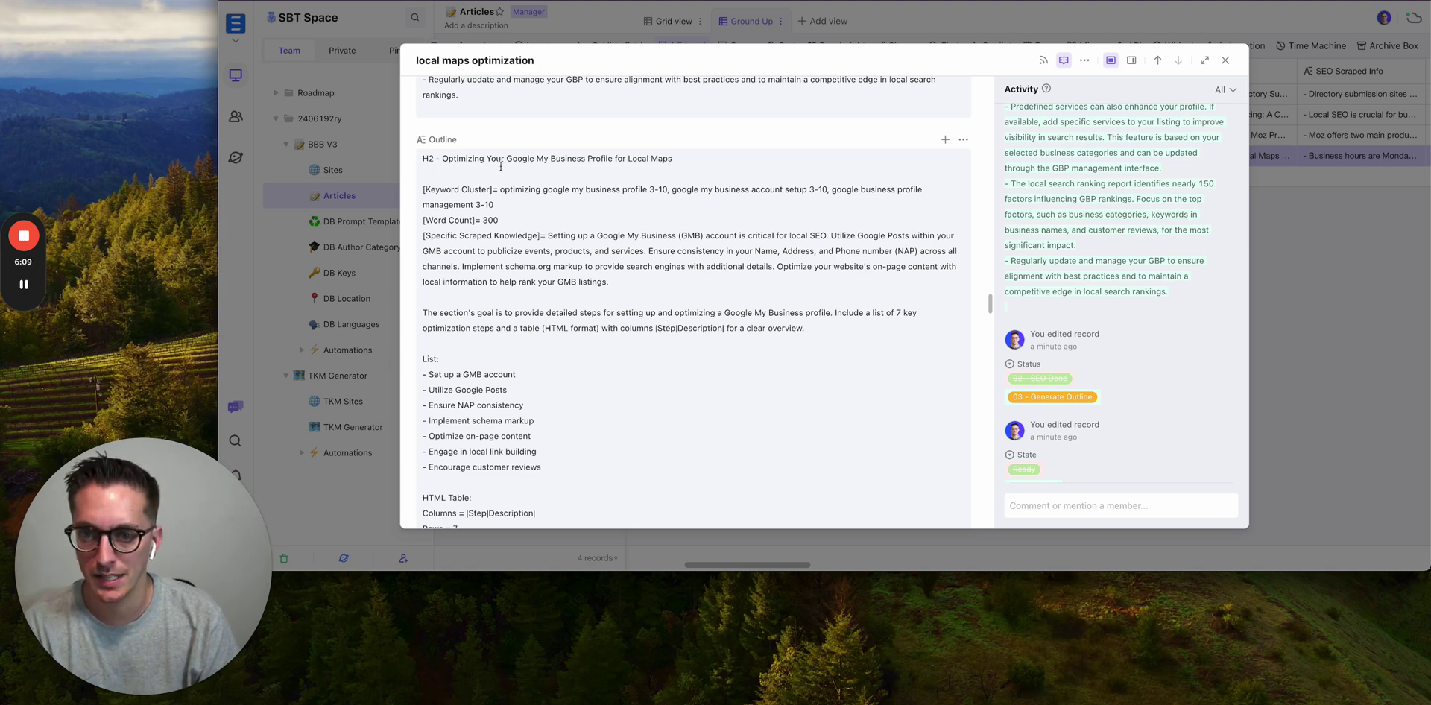
scroll(450, 164, "down", 1)
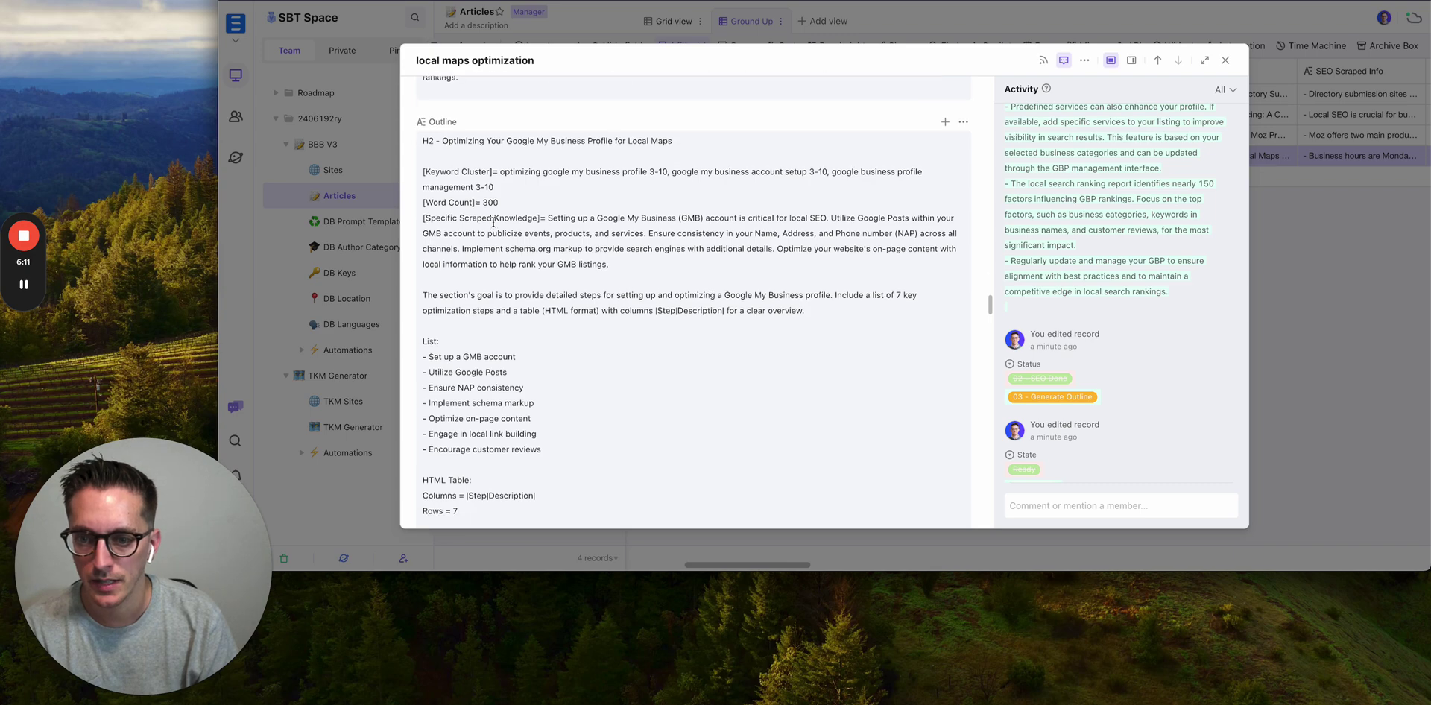
scroll(477, 176, "down", 1)
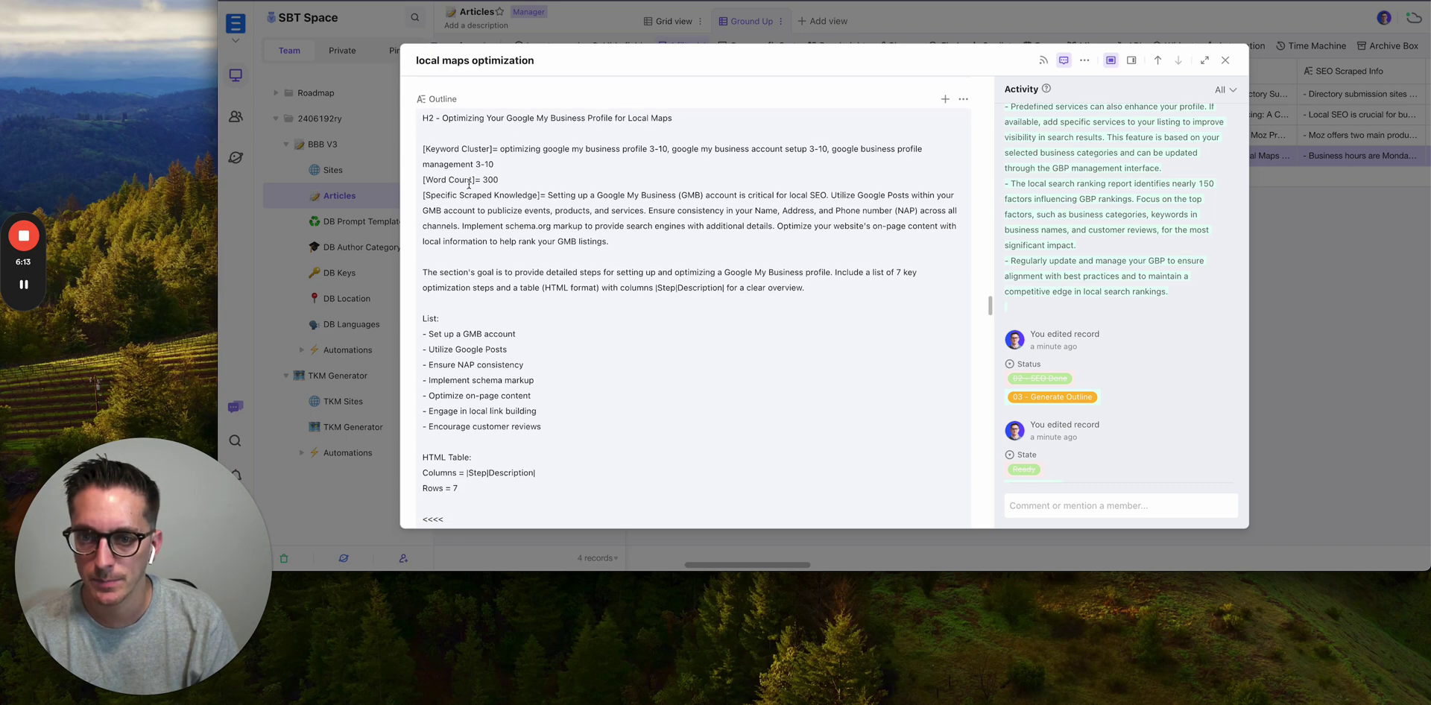
scroll(508, 178, "down", 9)
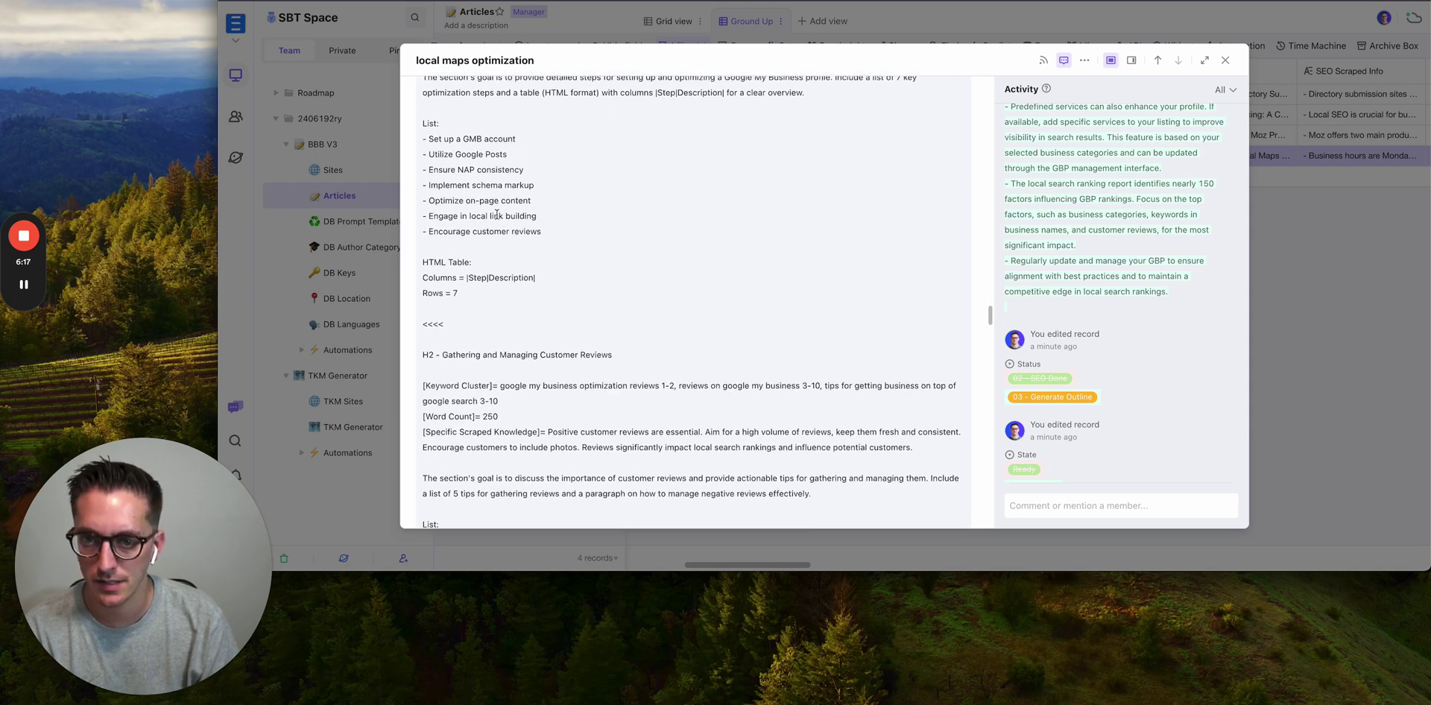
scroll(455, 143, "down", 7)
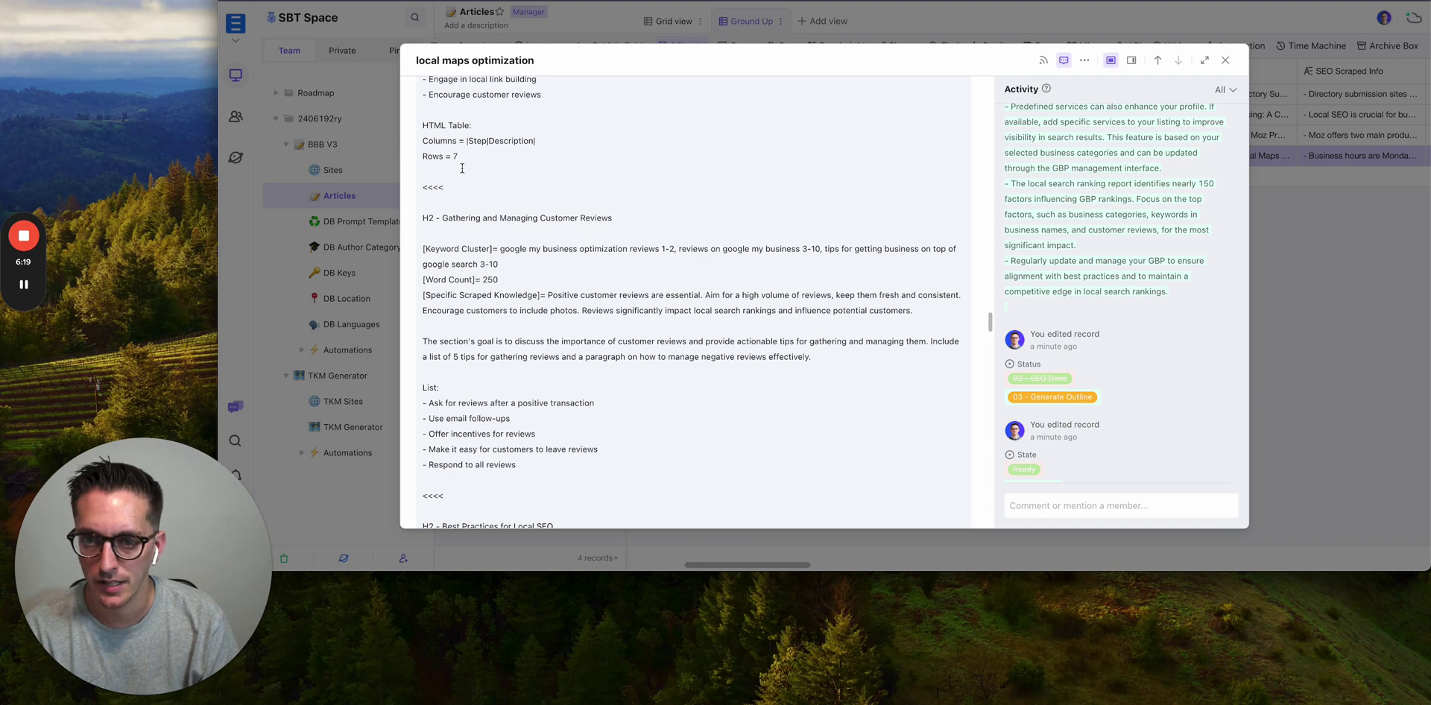
scroll(596, 235, "down", 4)
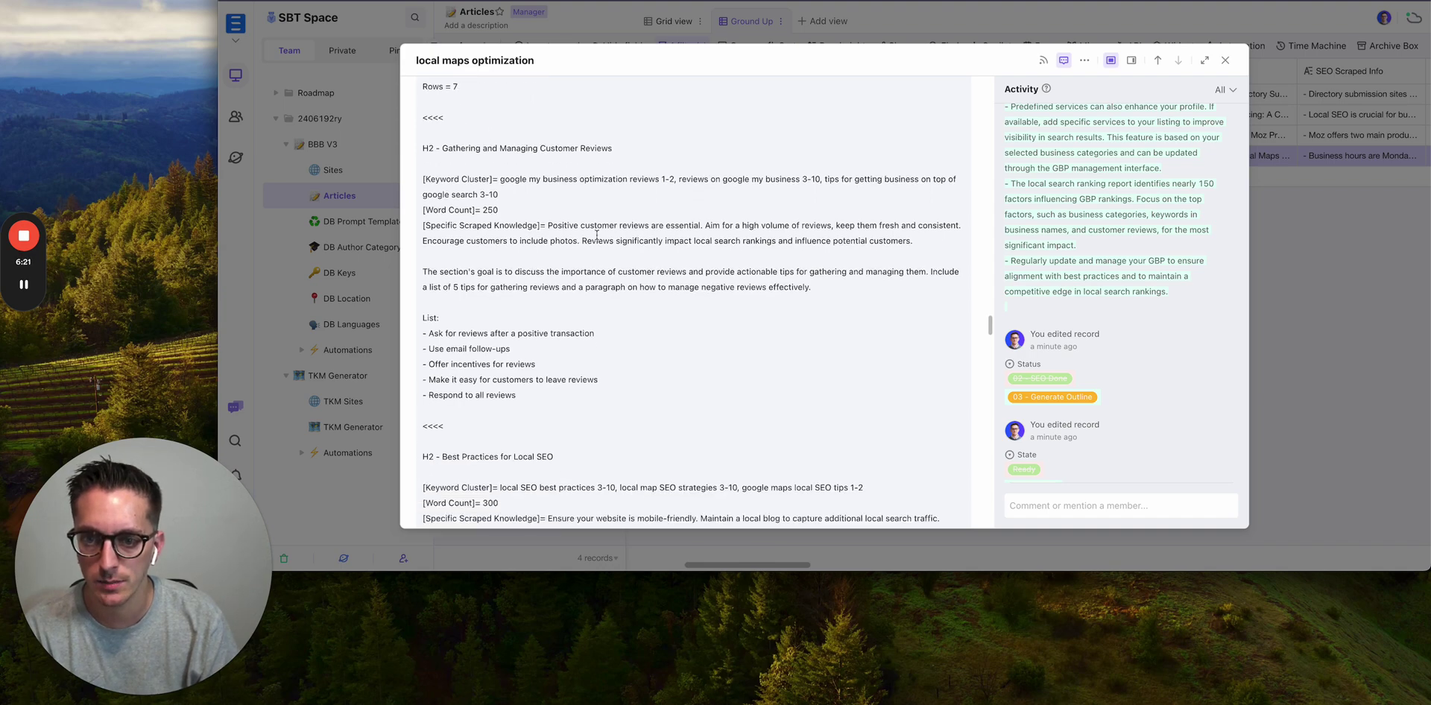
scroll(596, 235, "down", 7)
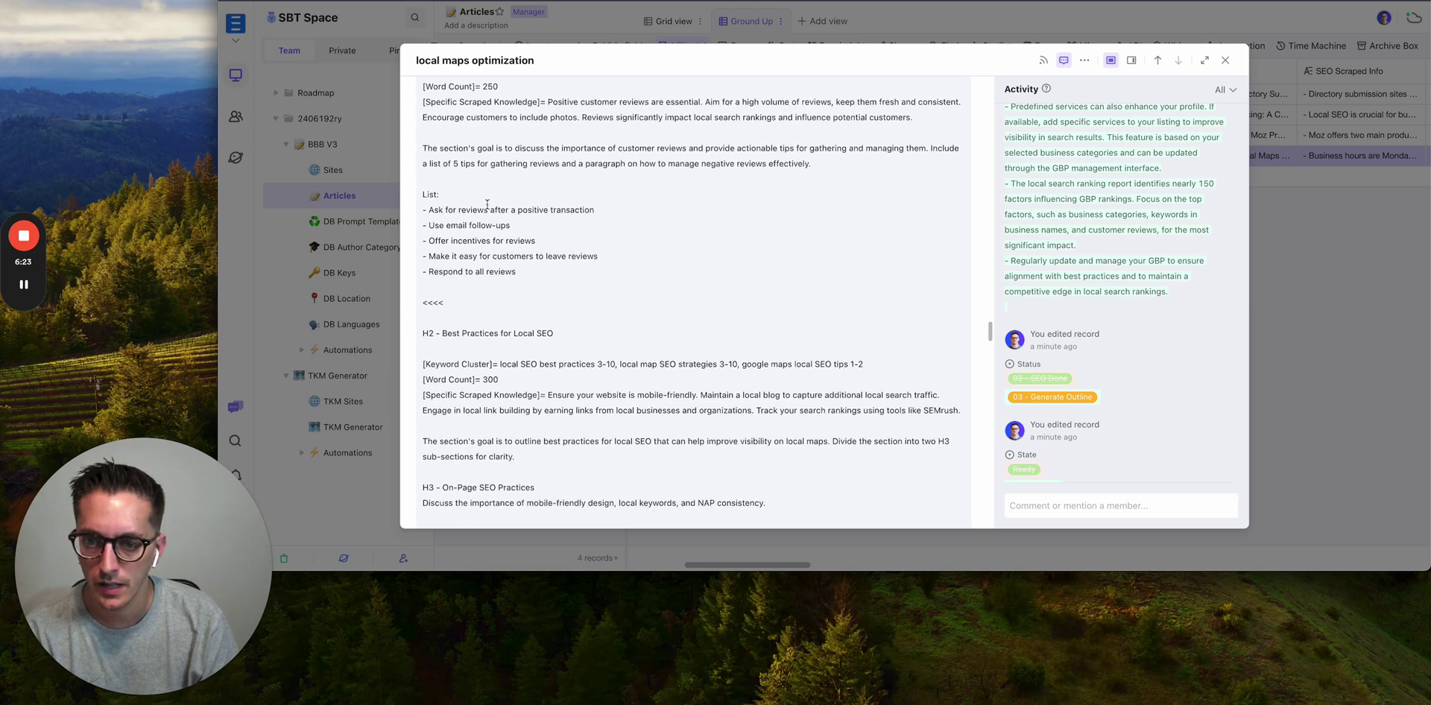
scroll(487, 205, "down", 19)
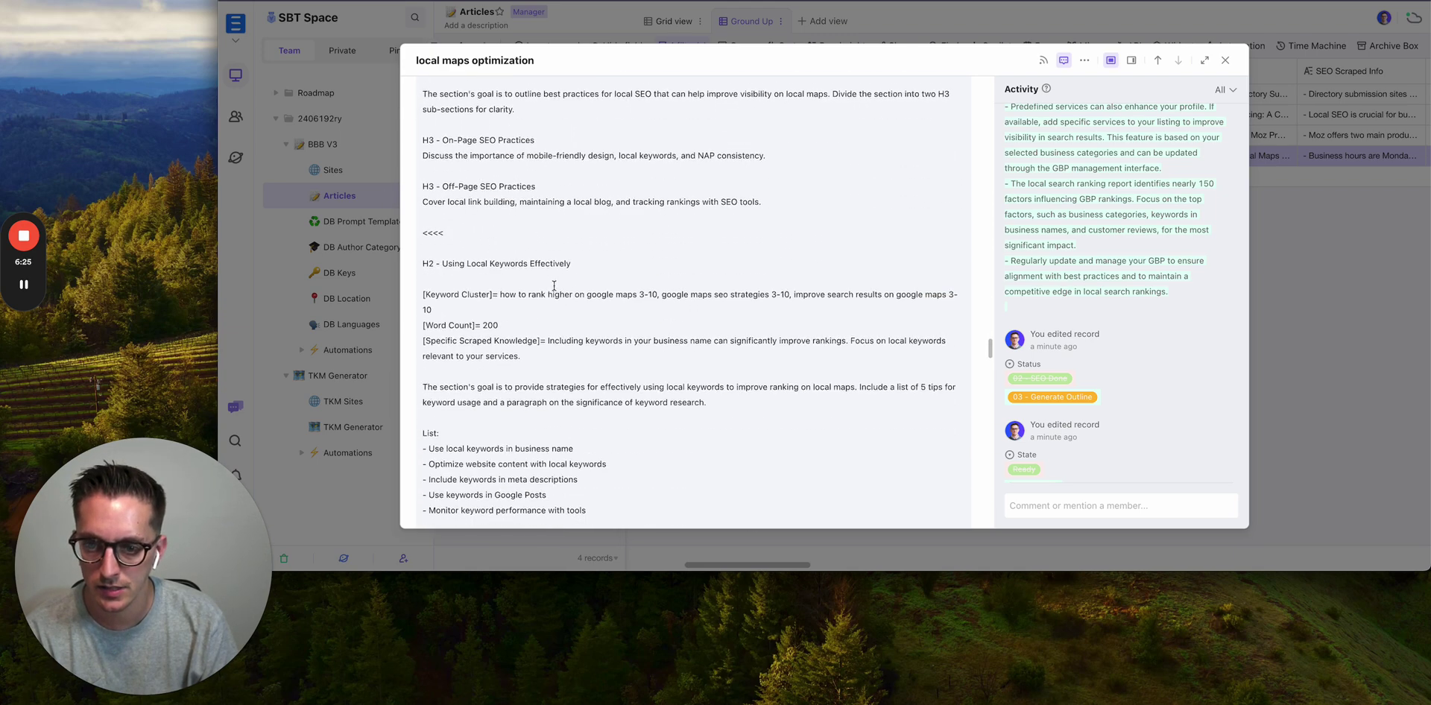
scroll(554, 285, "down", 20)
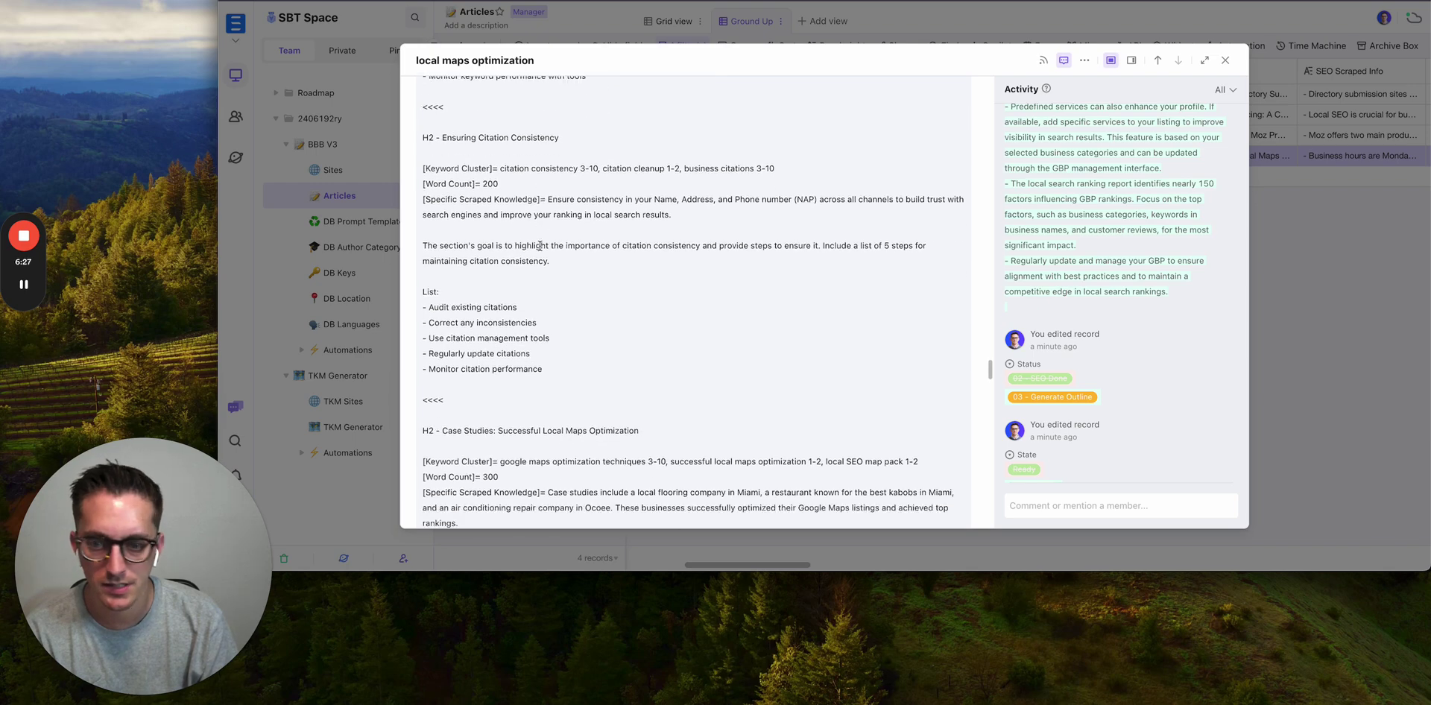
scroll(540, 246, "down", 17)
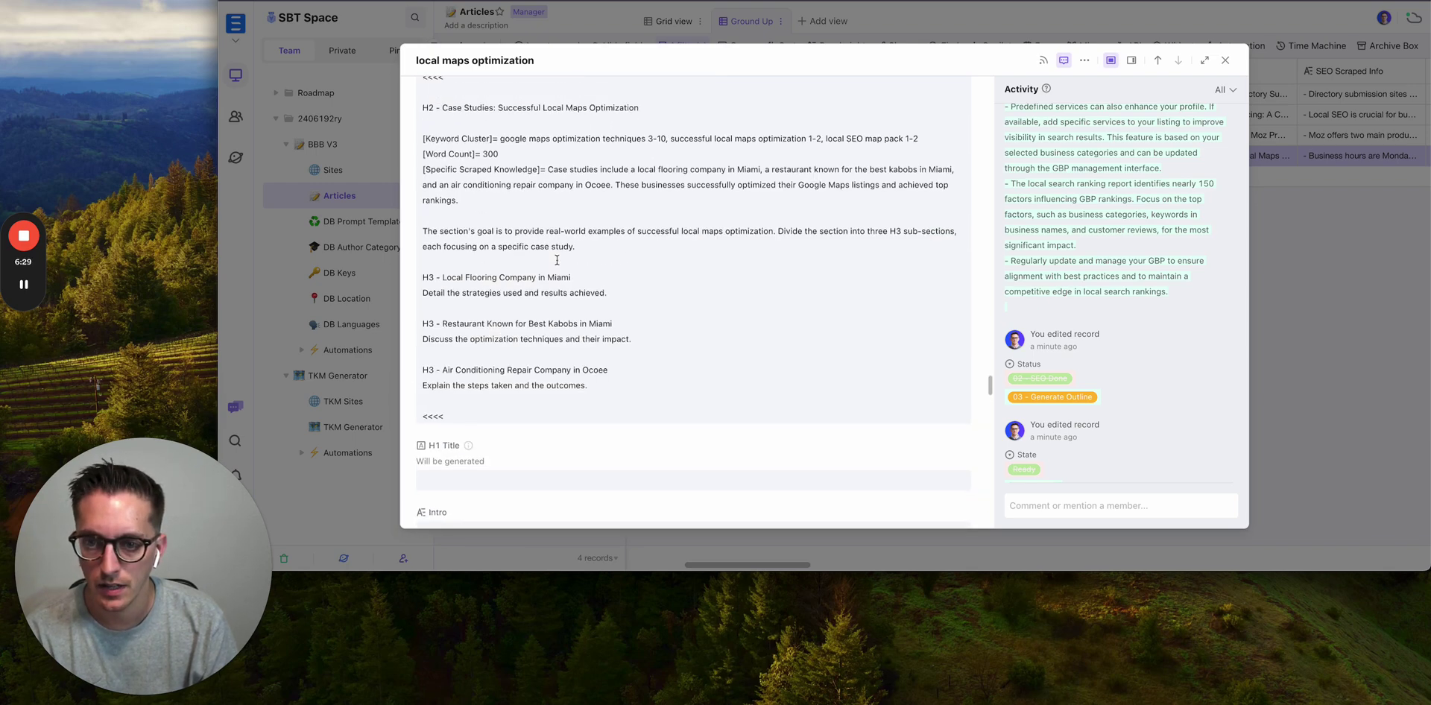
scroll(556, 260, "down", 7)
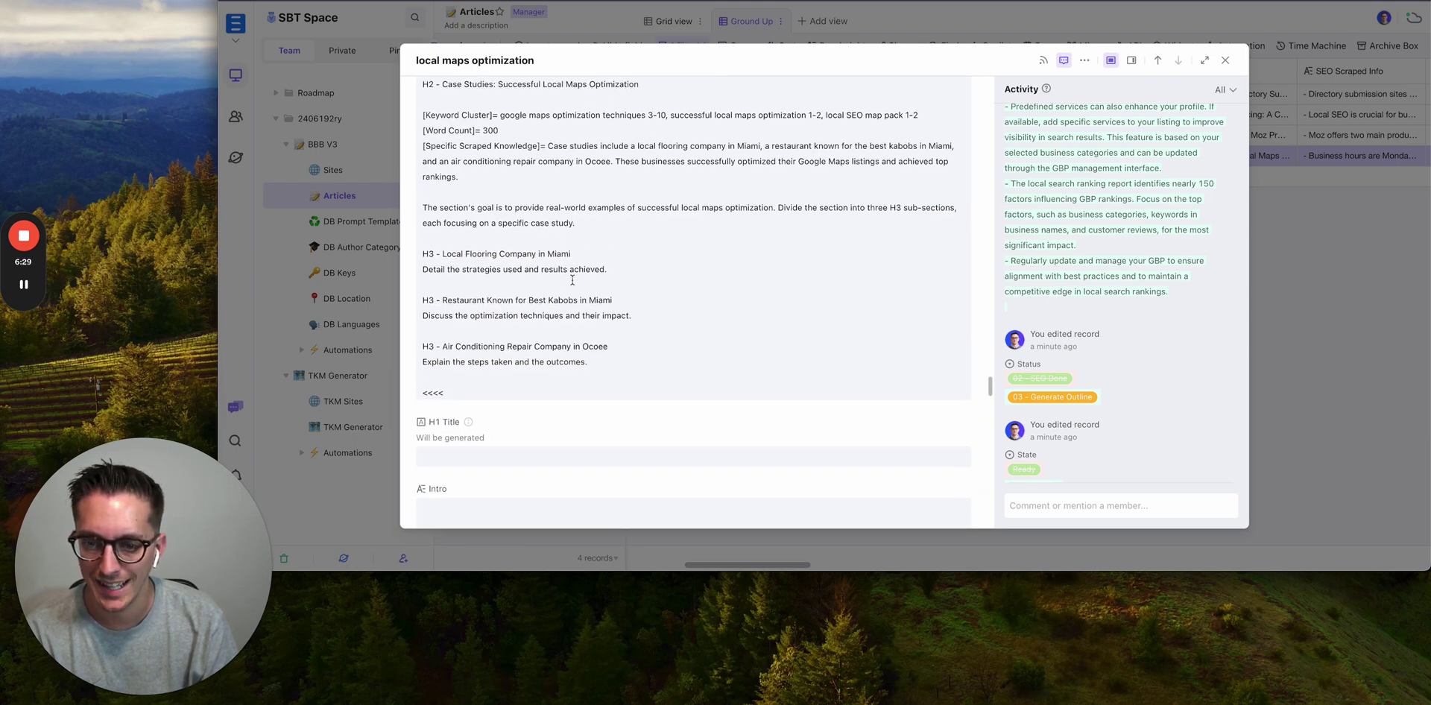
Close the expanded record and check the local maps optimization row's Outline, H1 Title, Intro, Article and Status columns.
left_click(1393, 270)
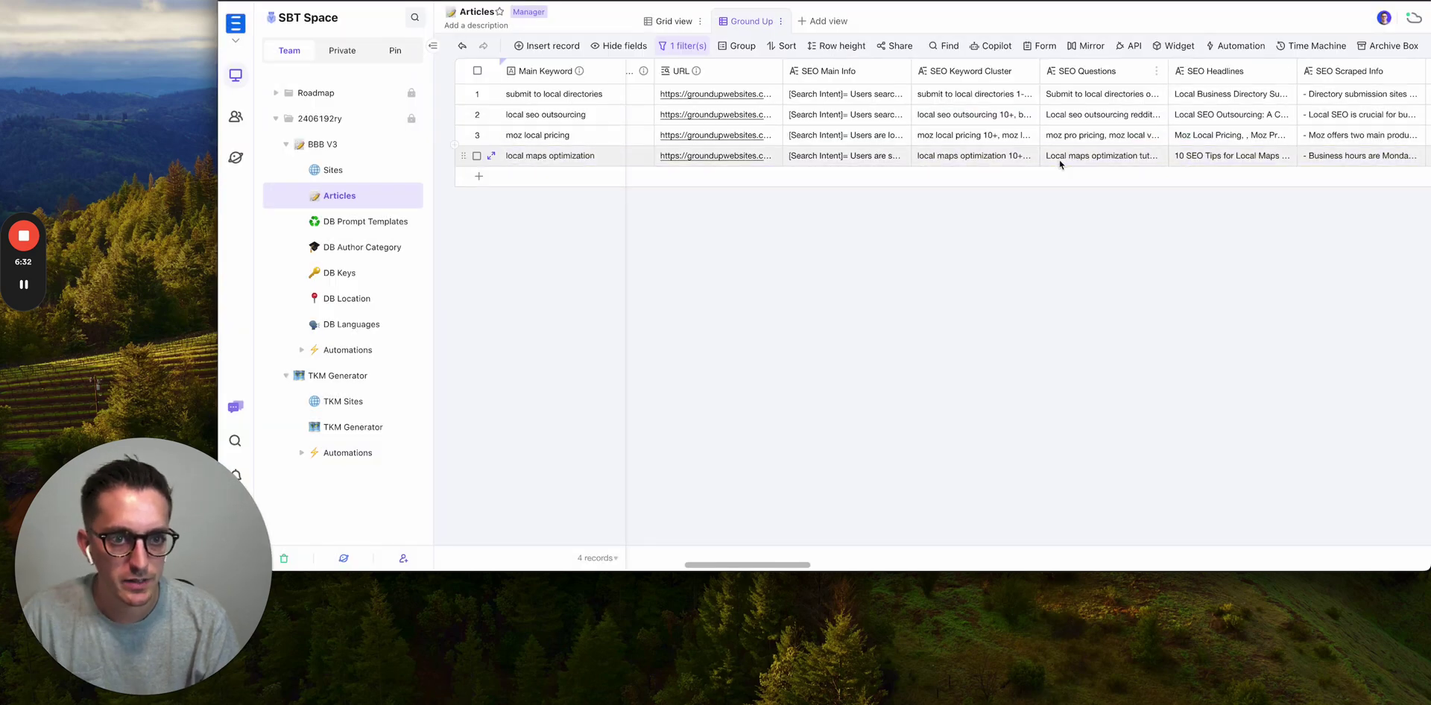
scroll(1058, 158, "right", 3)
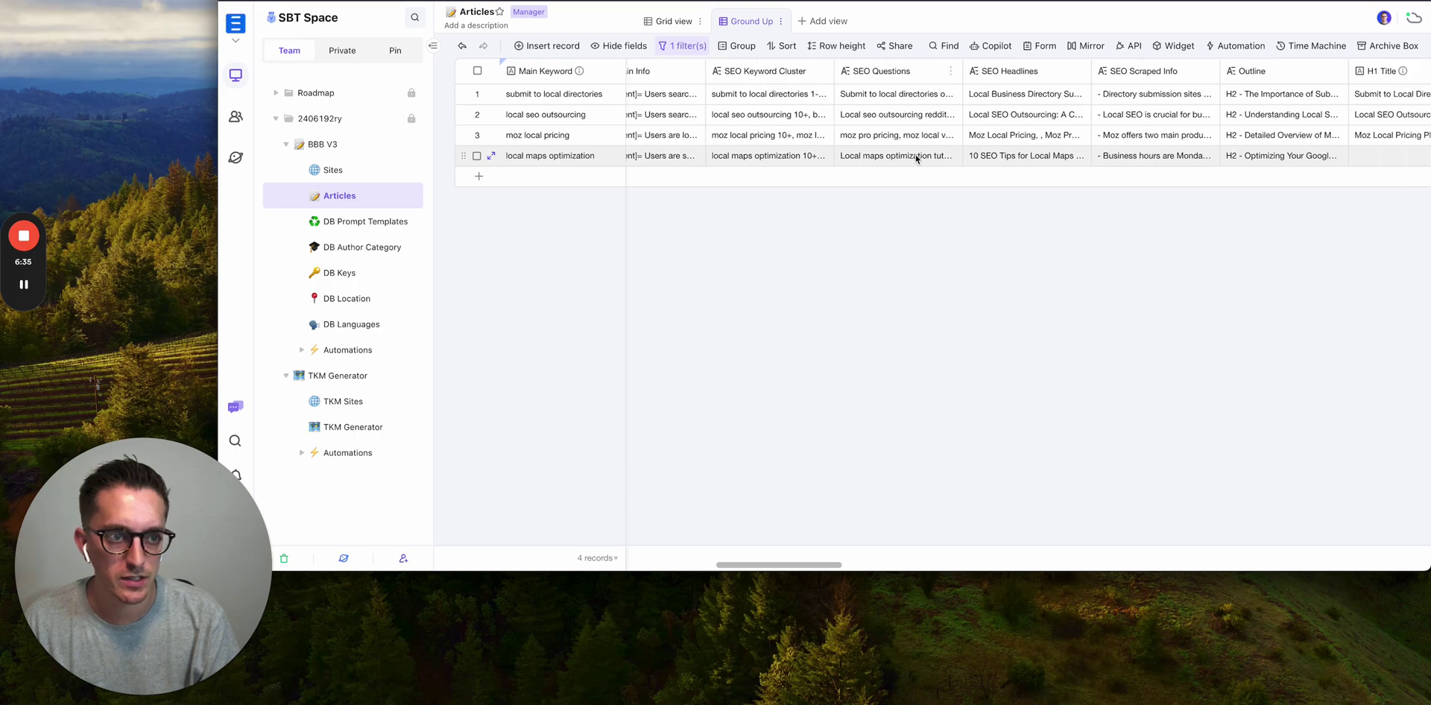
scroll(917, 158, "right", 4)
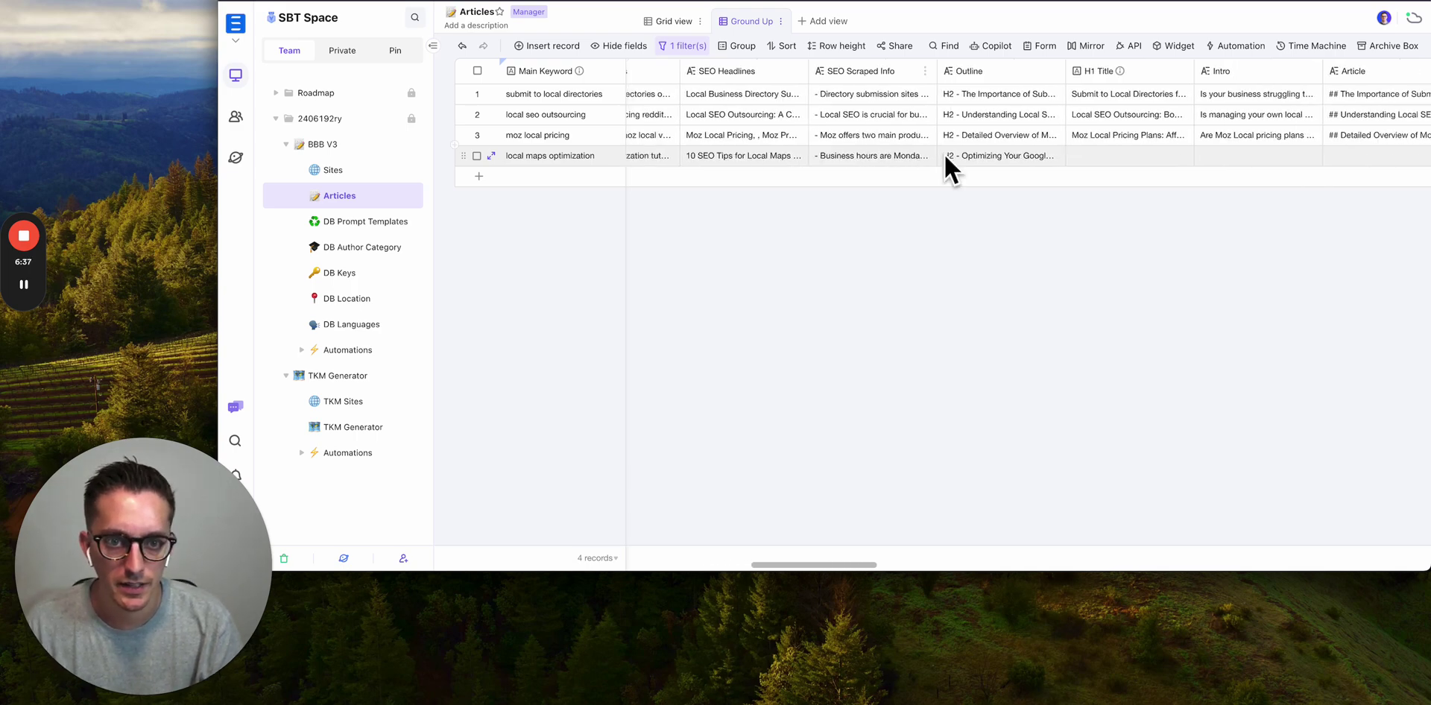
scroll(995, 159, "right", 2)
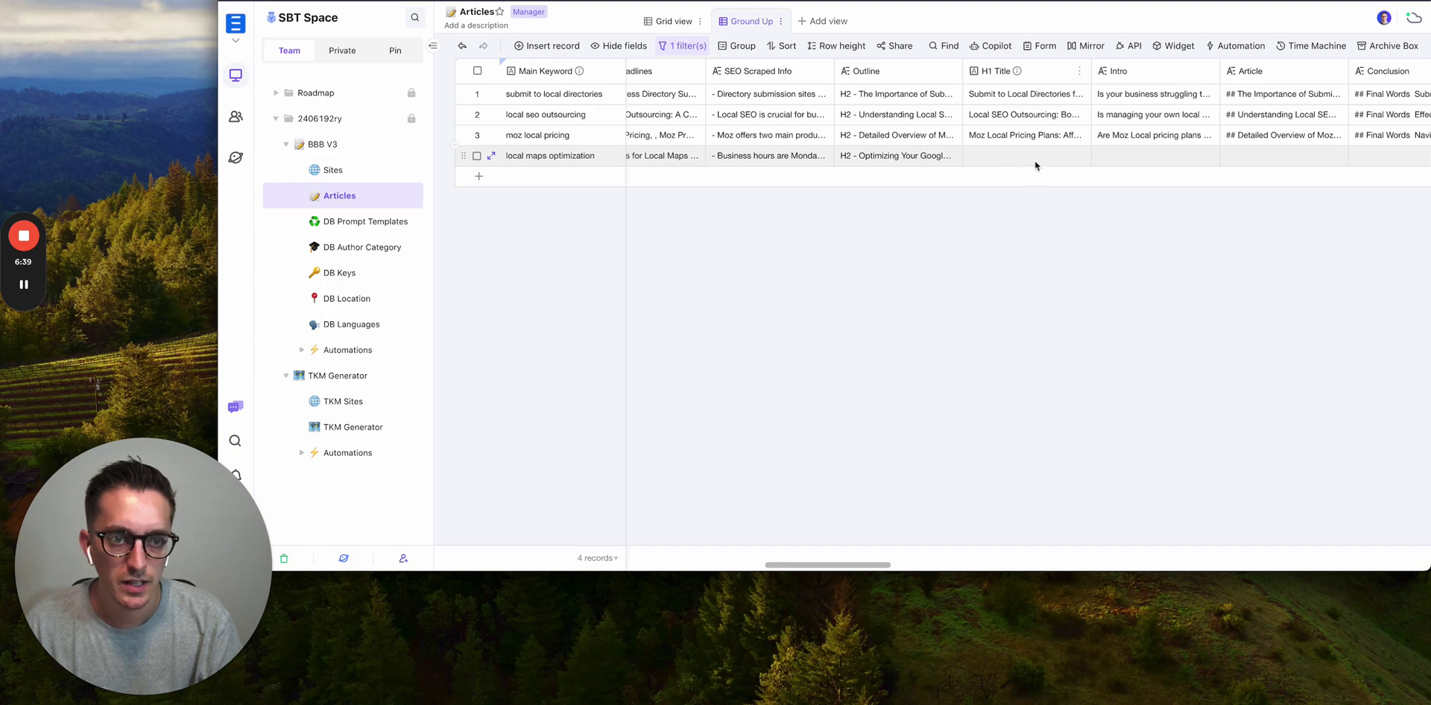
scroll(1032, 157, "left", 8)
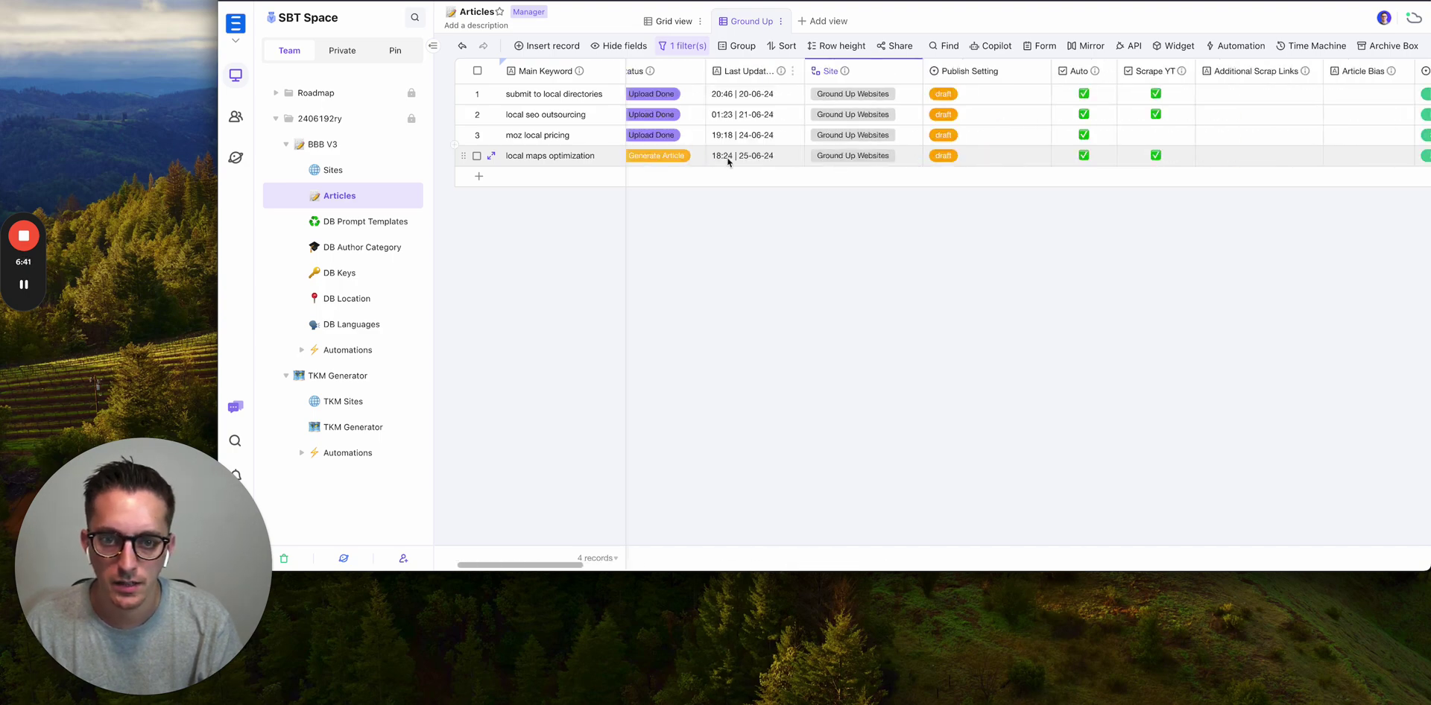
Check the local maps optimization row's SEO fields, Outline, H1 Title, Intro, Article, Conclusion, FAQ and Excerpt columns for generated content.
scroll(772, 156, "right", 8)
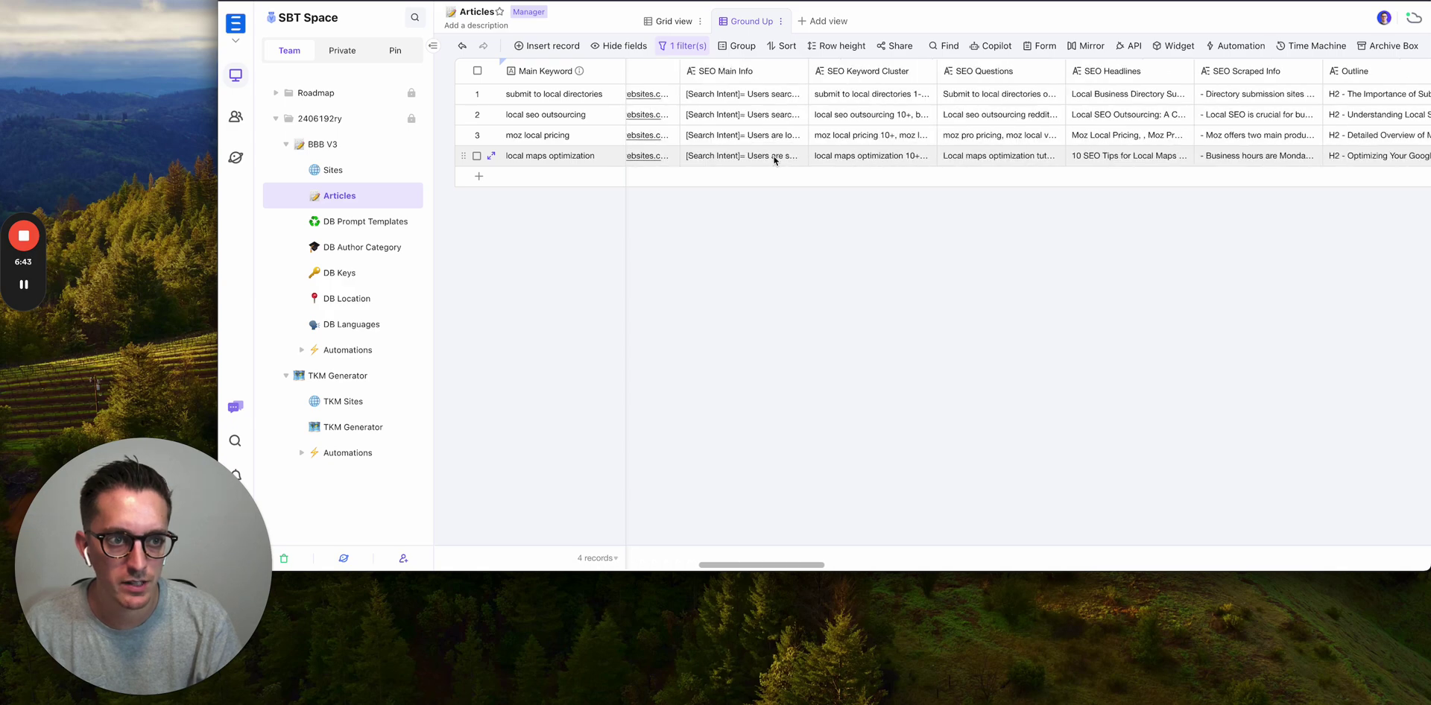
scroll(772, 155, "right", 4)
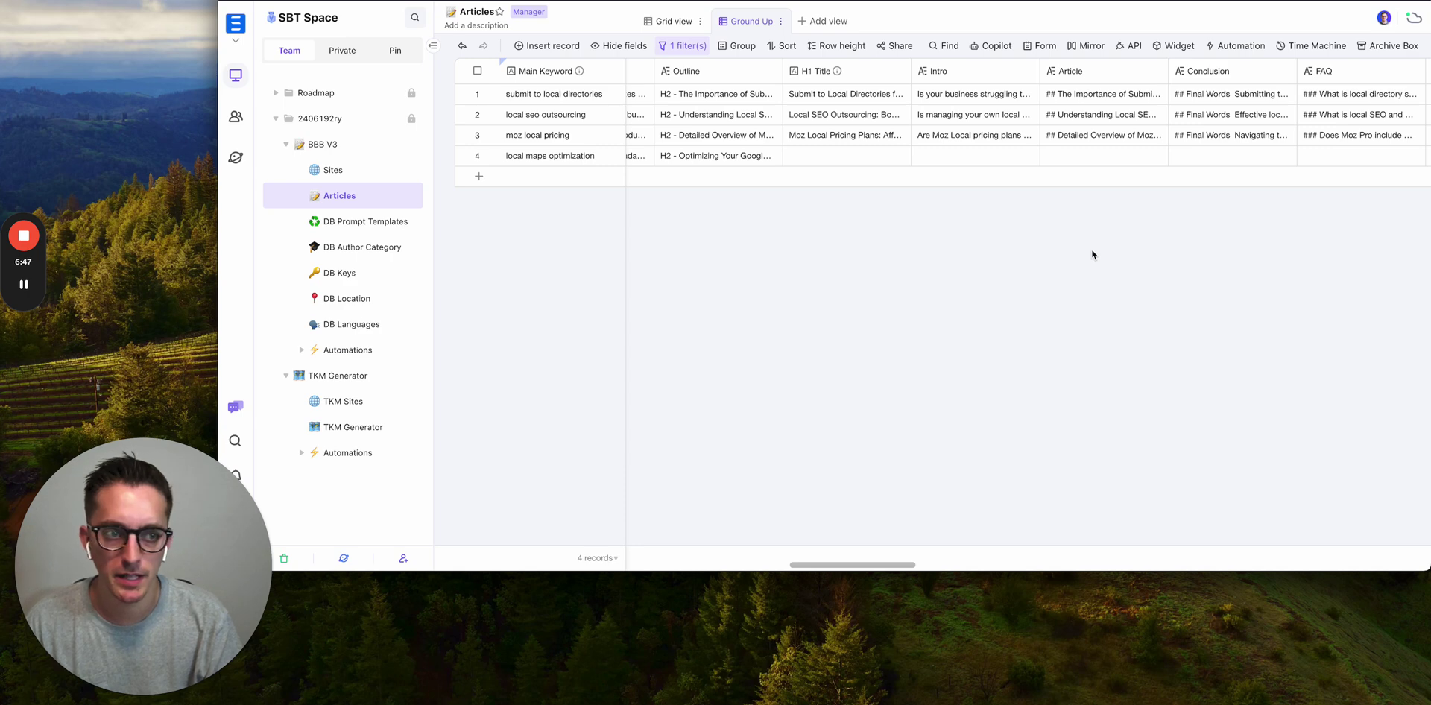
scroll(1090, 254, "right", 2)
scroll(1092, 254, "right", 5)
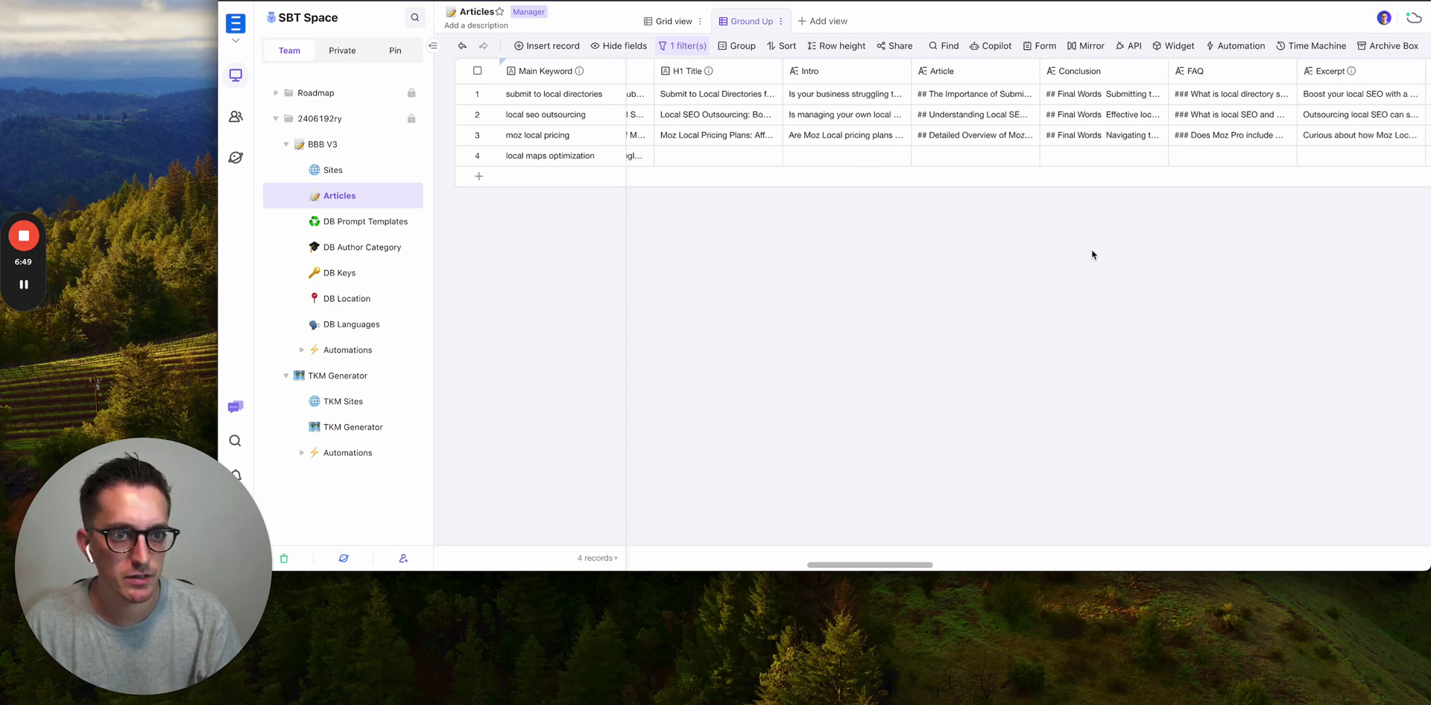
scroll(1091, 249, "left", 10)
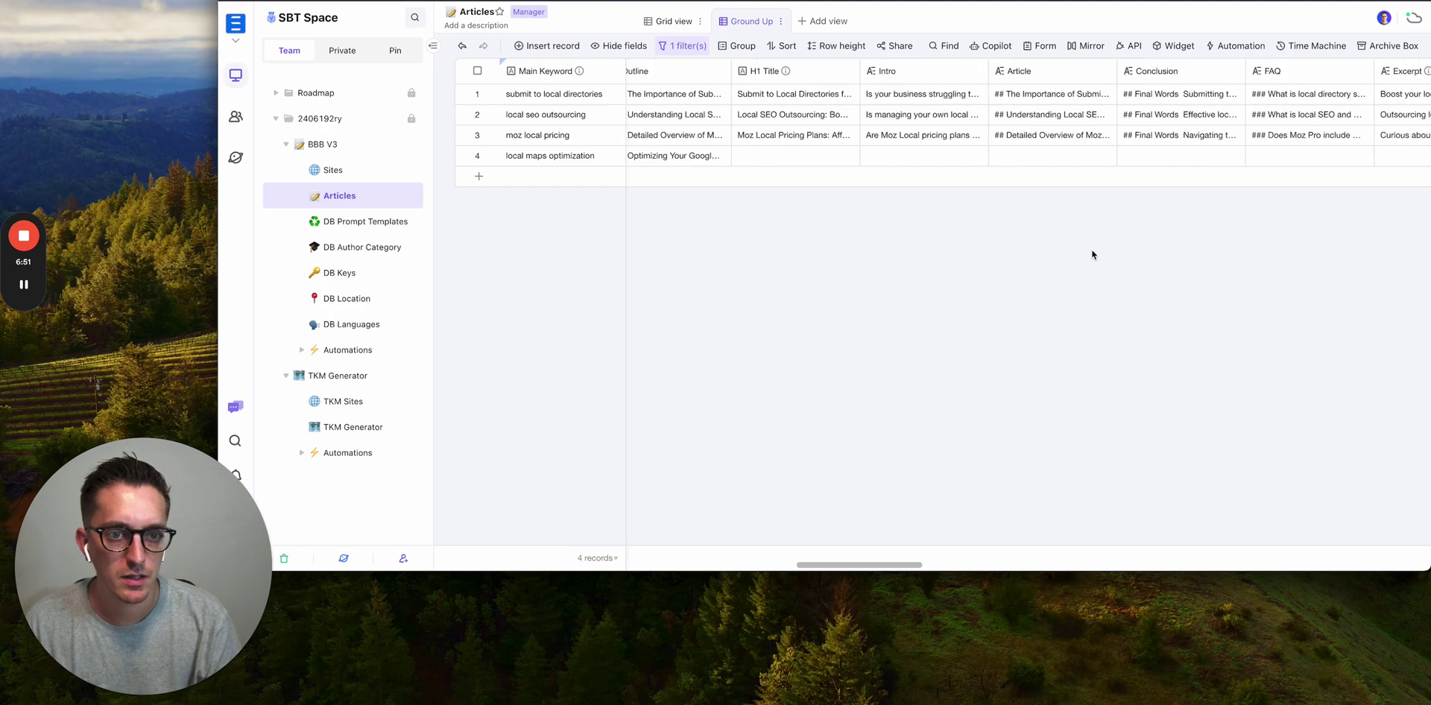
scroll(743, 158, "left", 2)
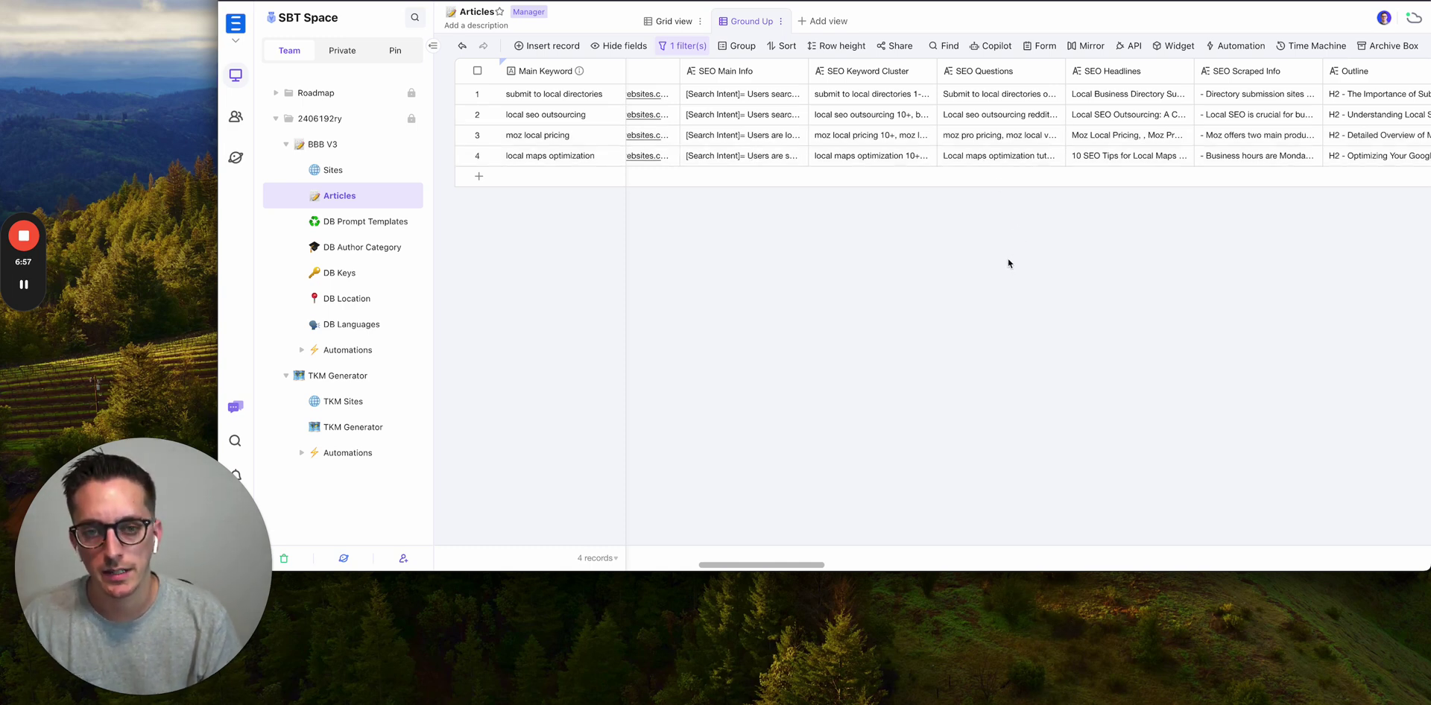
Recheck the local maps optimization row from its SEO fields through the article, slug, page link and image columns, and back to Status.
scroll(928, 267, "right", 10)
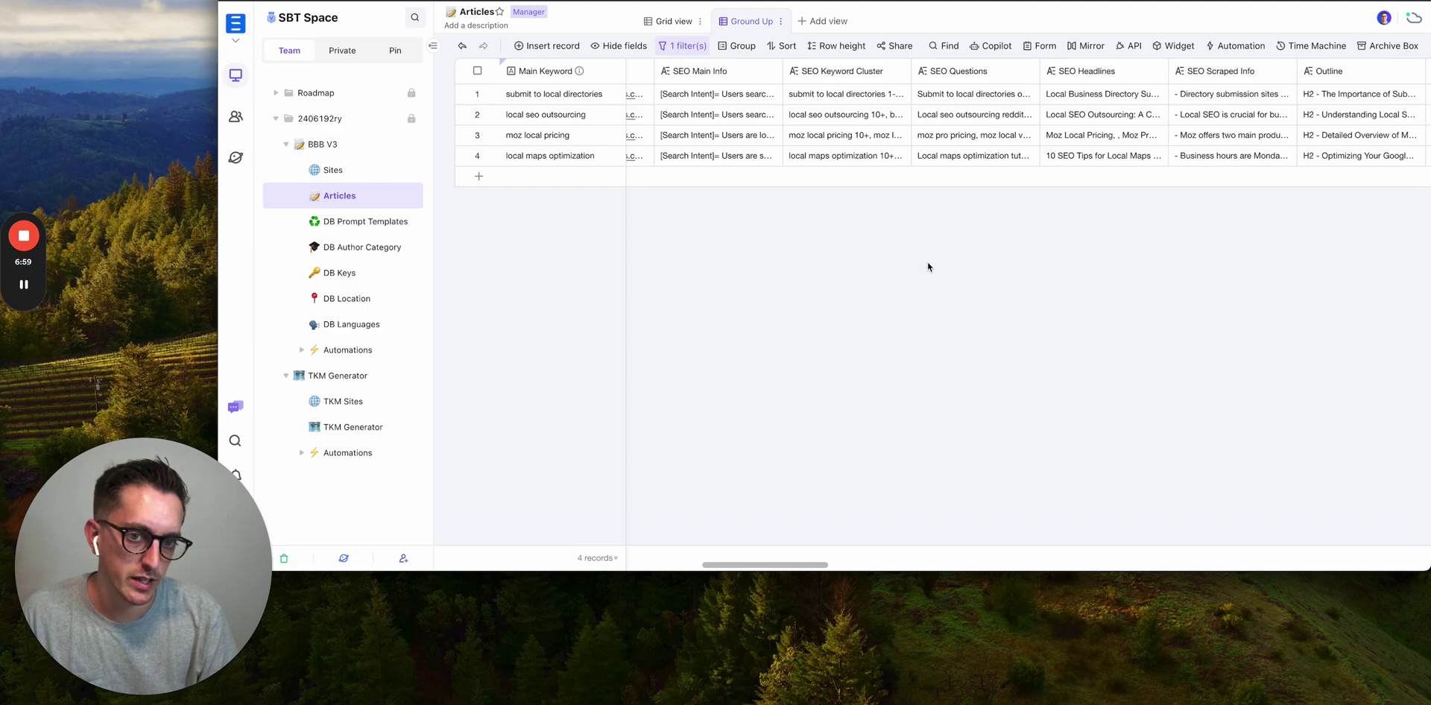
scroll(929, 267, "right", 5)
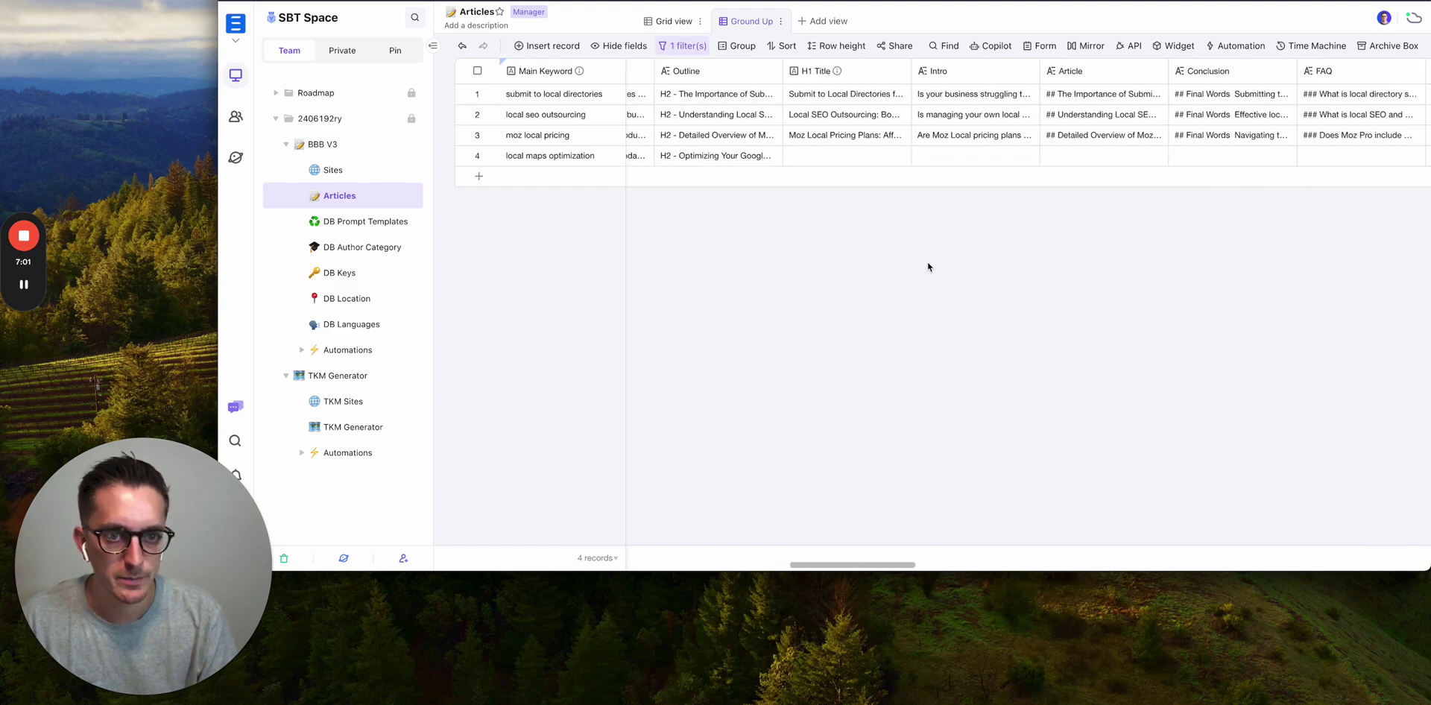
scroll(915, 187, "right", 3)
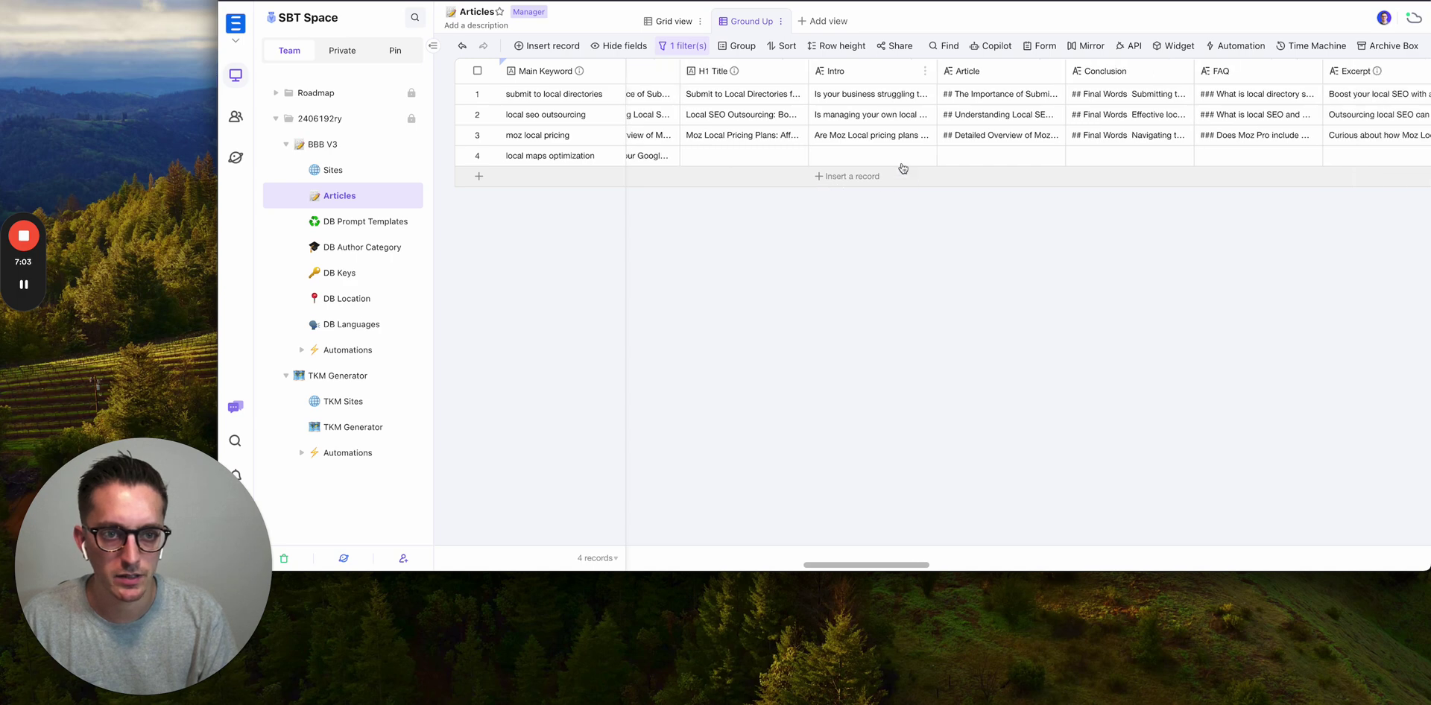
scroll(1184, 218, "right", 6)
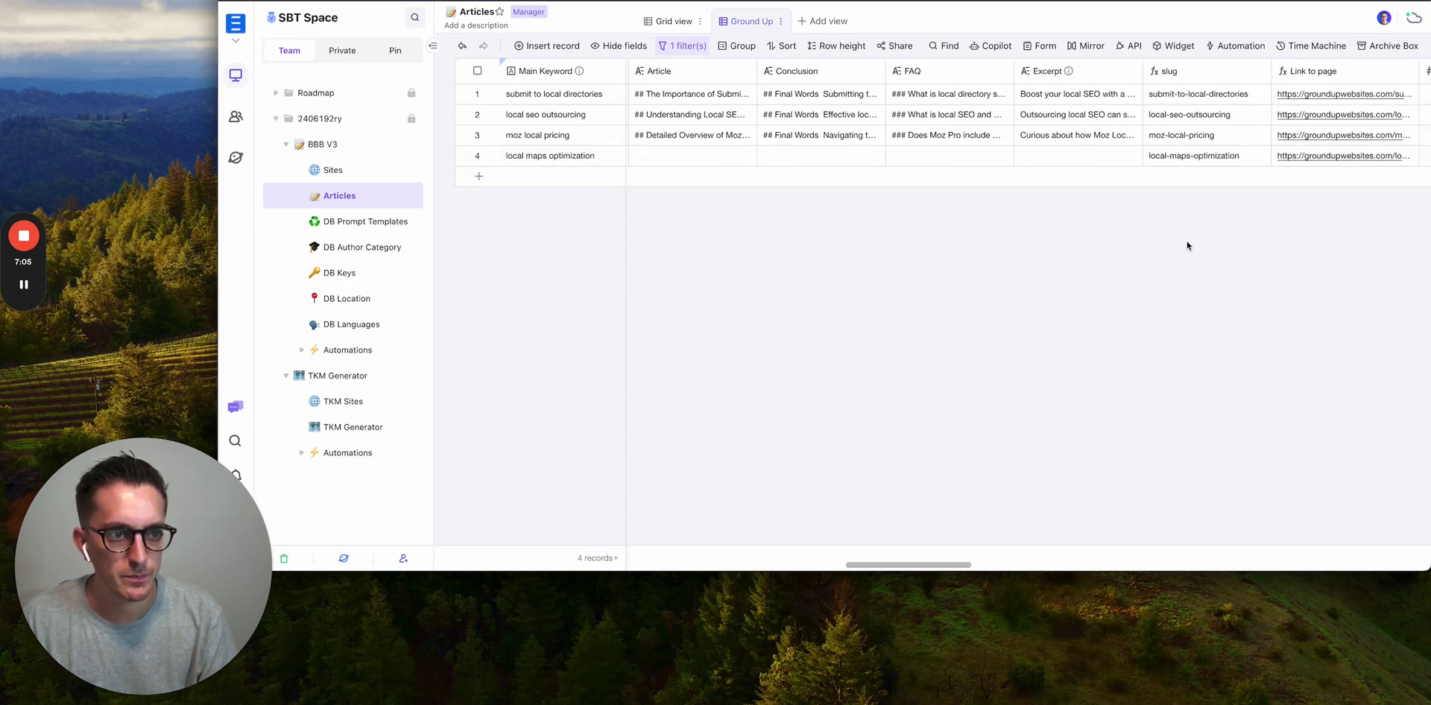
scroll(1185, 246, "right", 10)
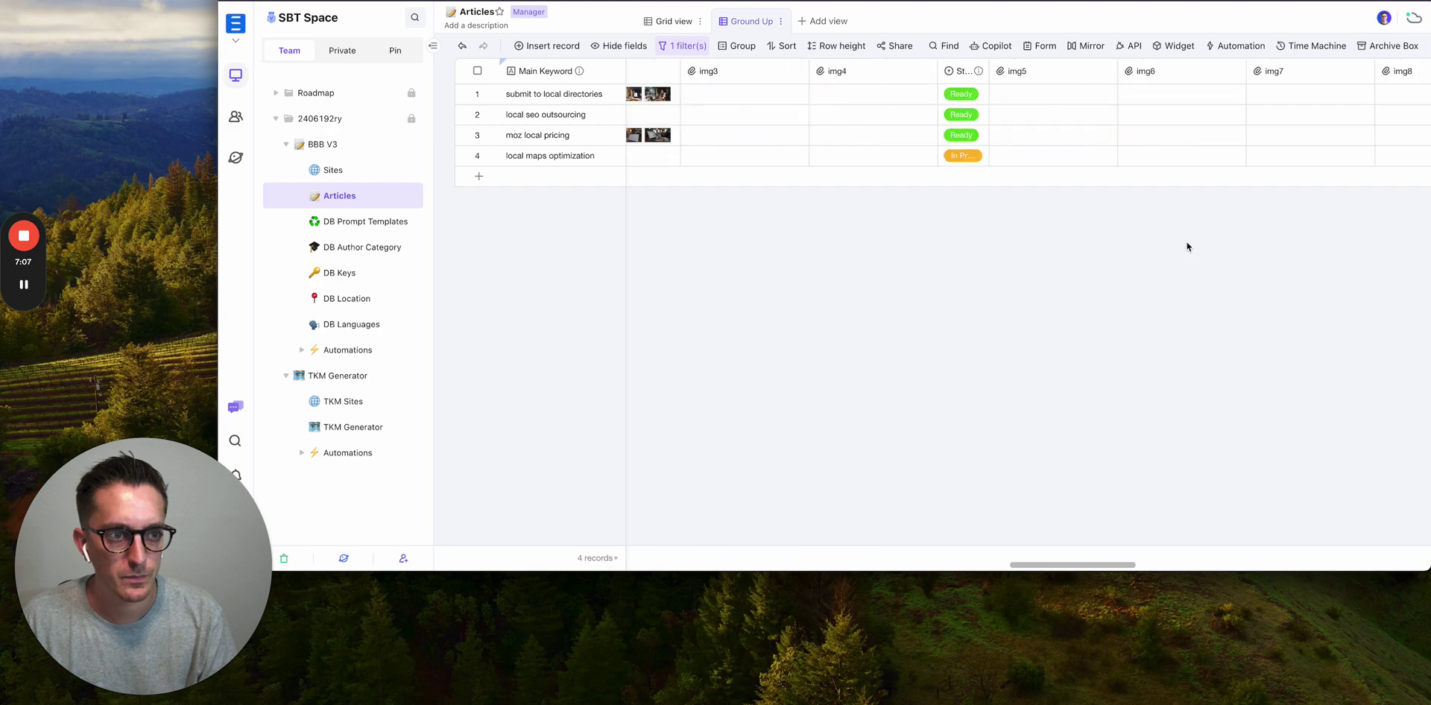
scroll(979, 176, "left", 15)
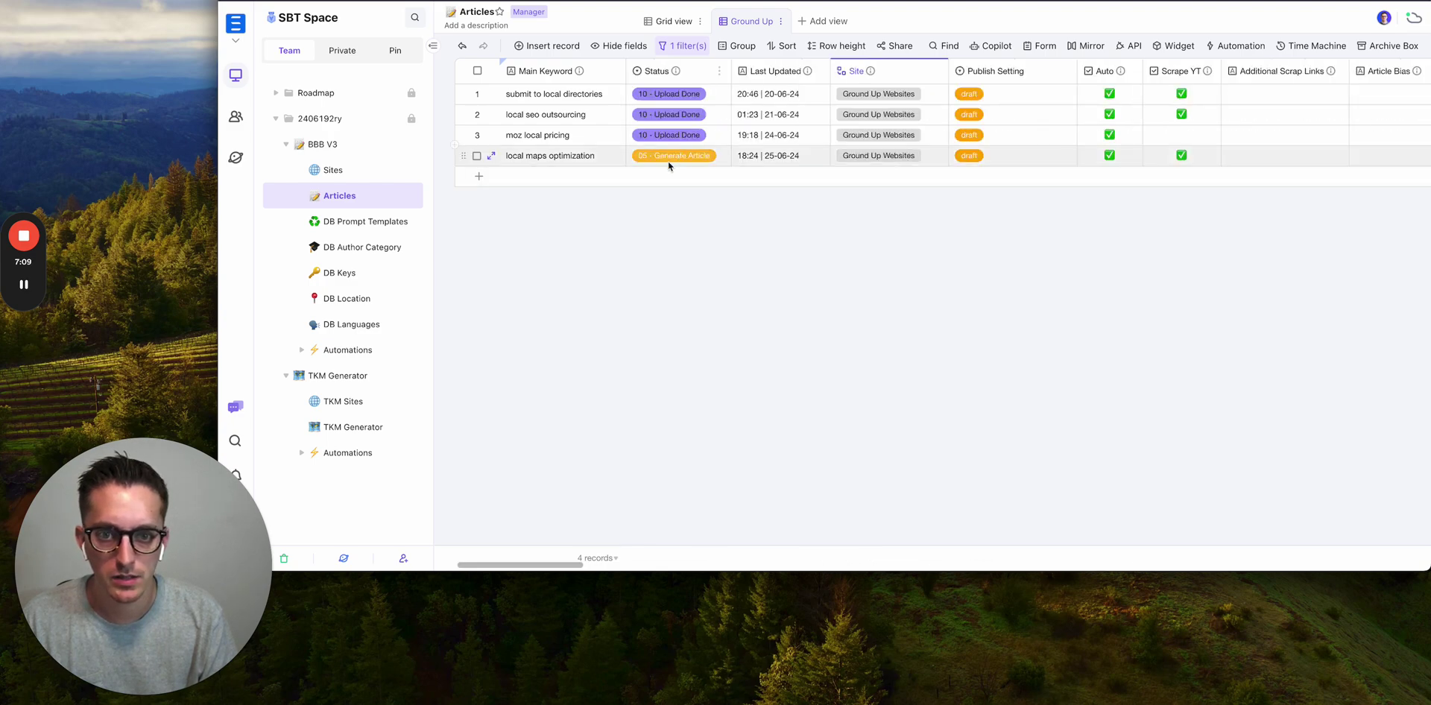
Expand the local maps optimization record from its H1 Title cell and locate the H1 Title field below the Outline.
scroll(814, 255, "right", 10)
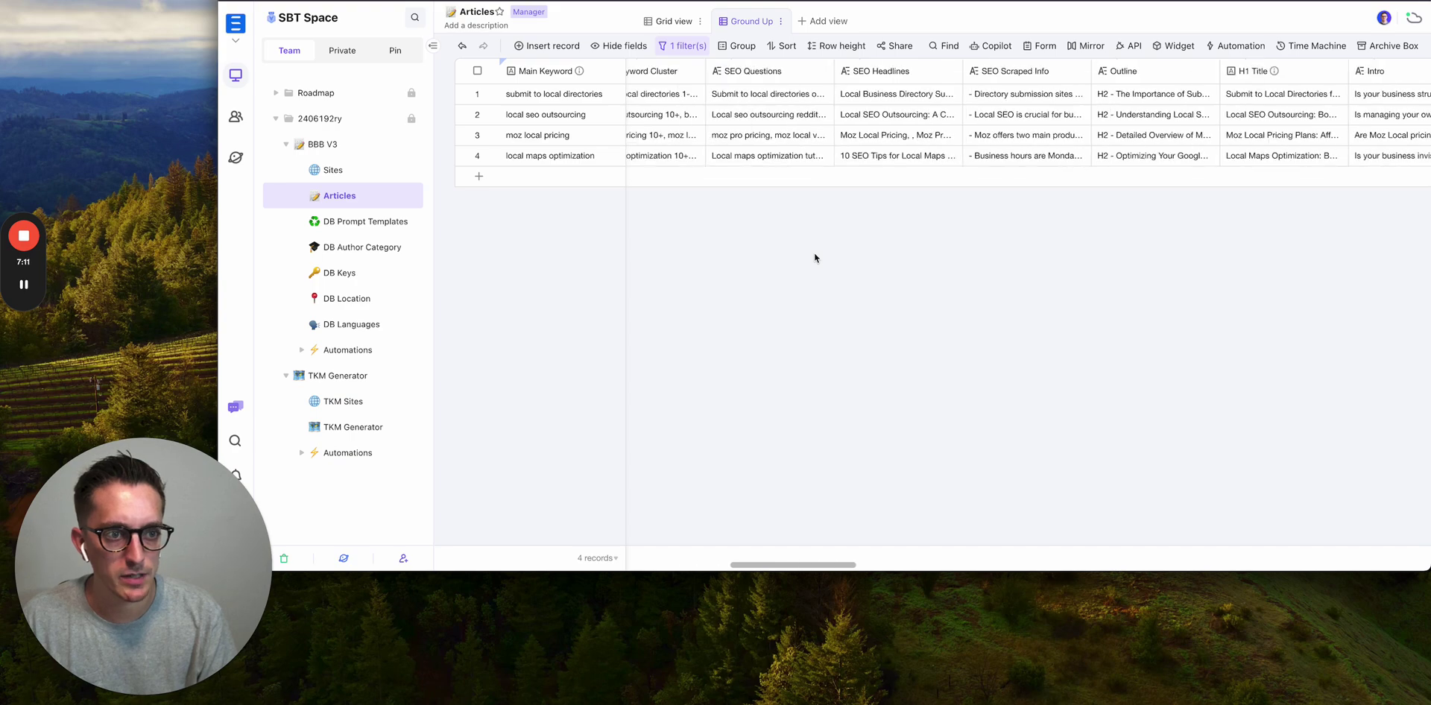
scroll(814, 254, "right", 4)
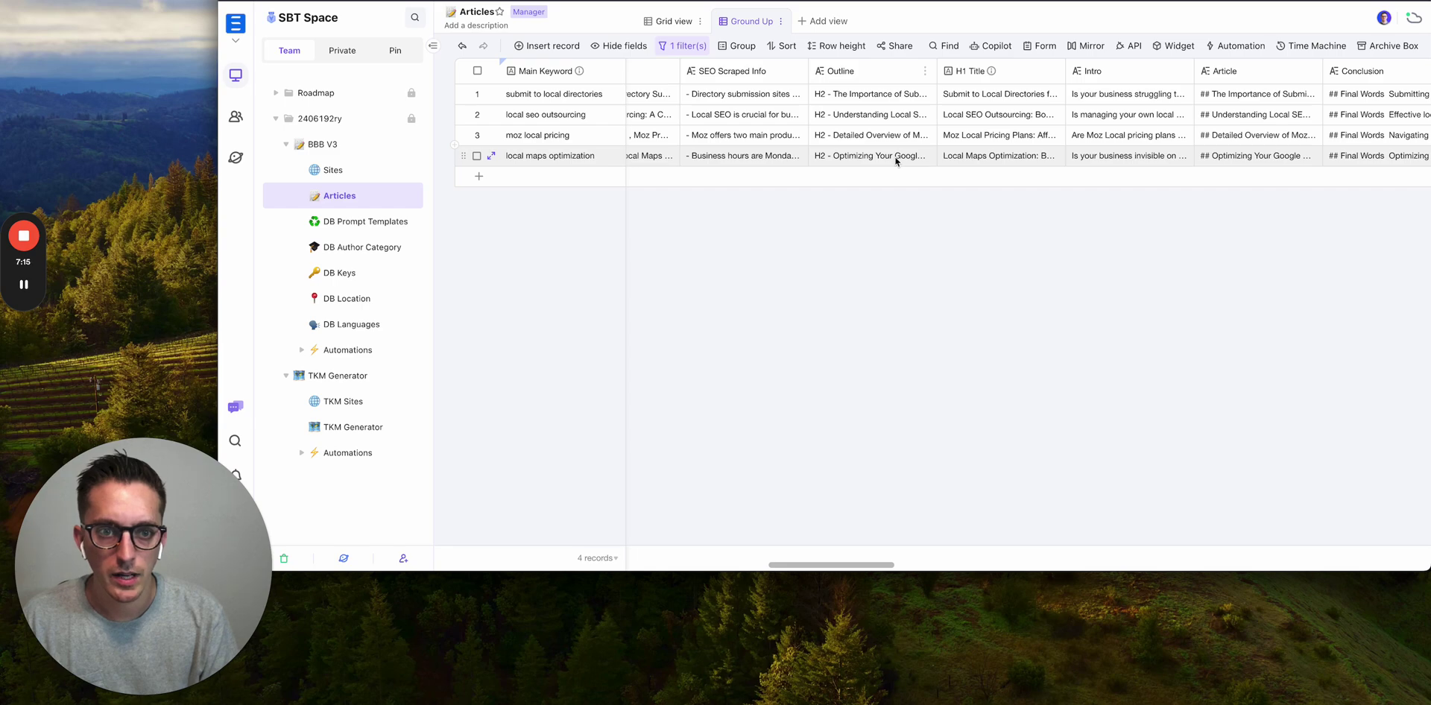
scroll(894, 155, "right", 2)
left_click(922, 161)
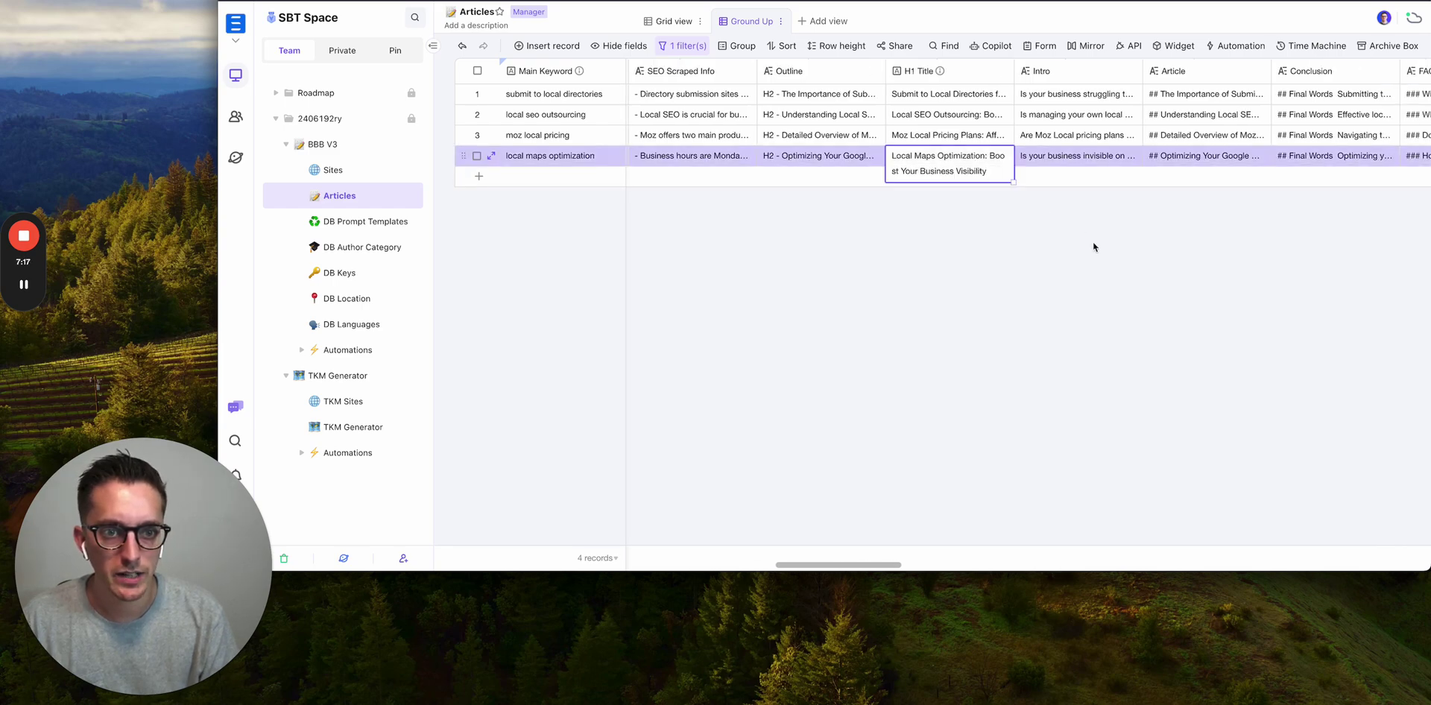
key("space")
scroll(725, 384, "down", 10)
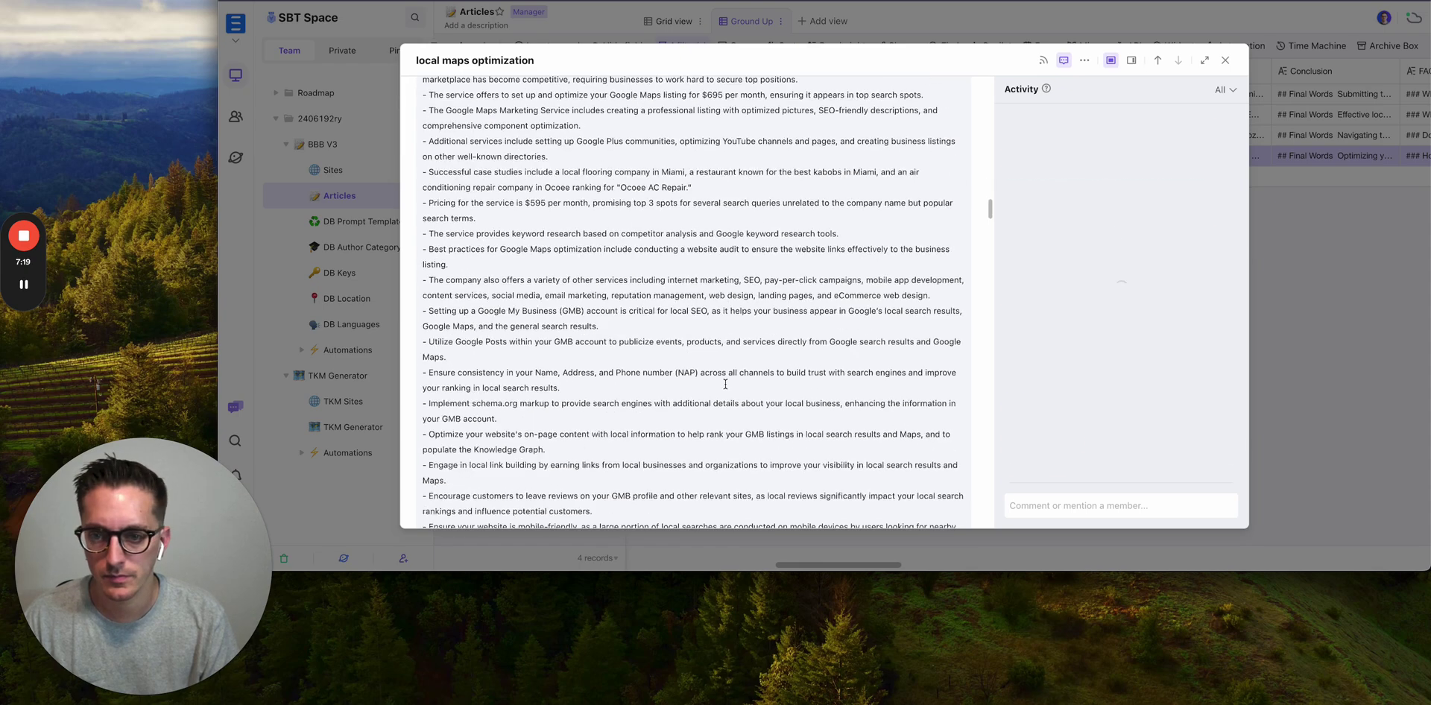
scroll(725, 384, "down", 15)
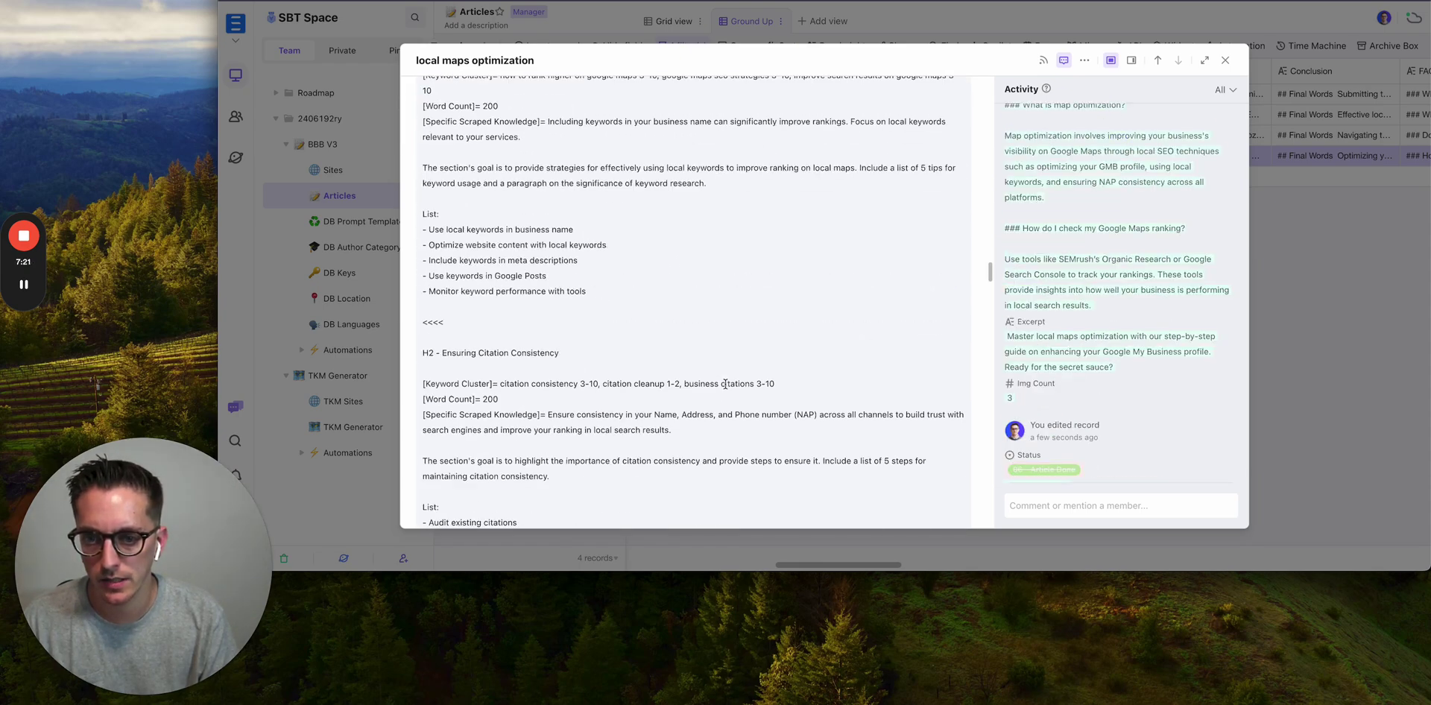
scroll(724, 384, "down", 15)
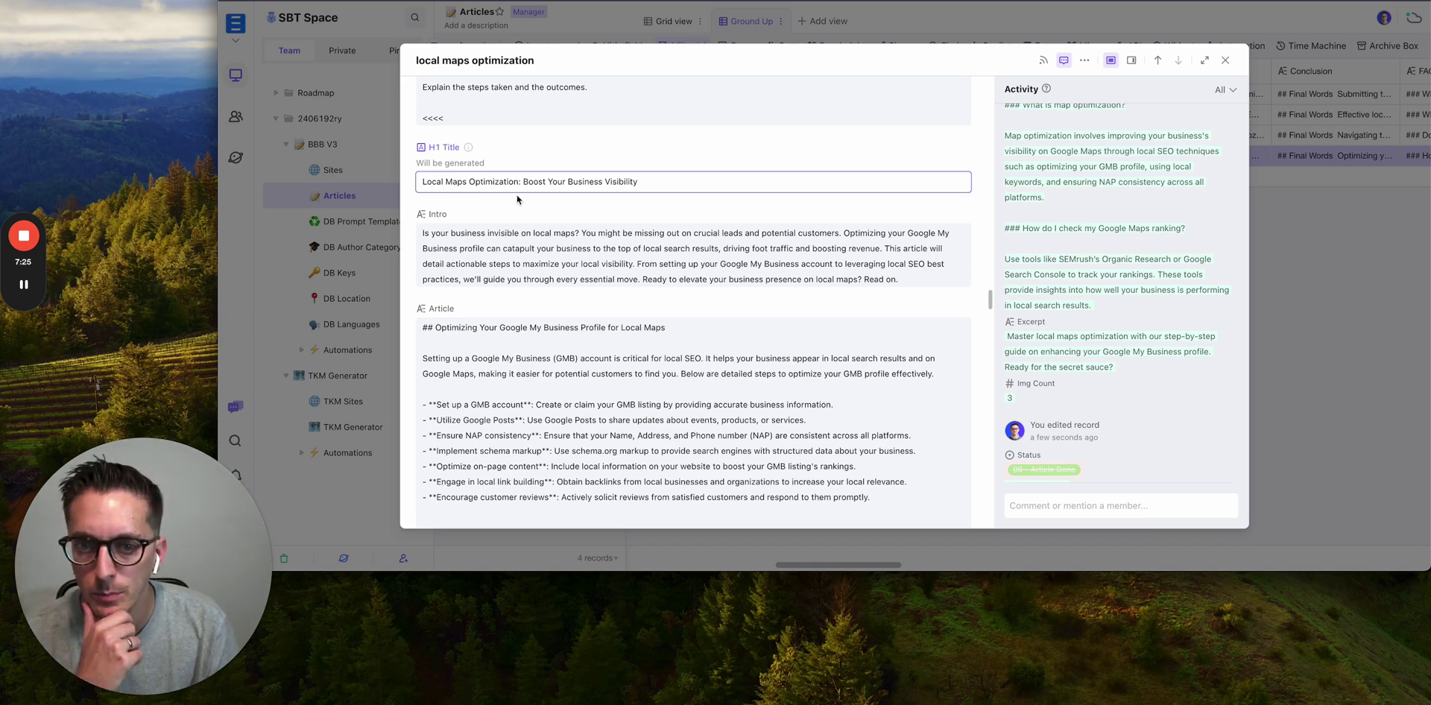
Read the record's Intro and the Article's opening Google My Business profile section, including its bullet list and HTML table.
scroll(571, 231, "down", 2)
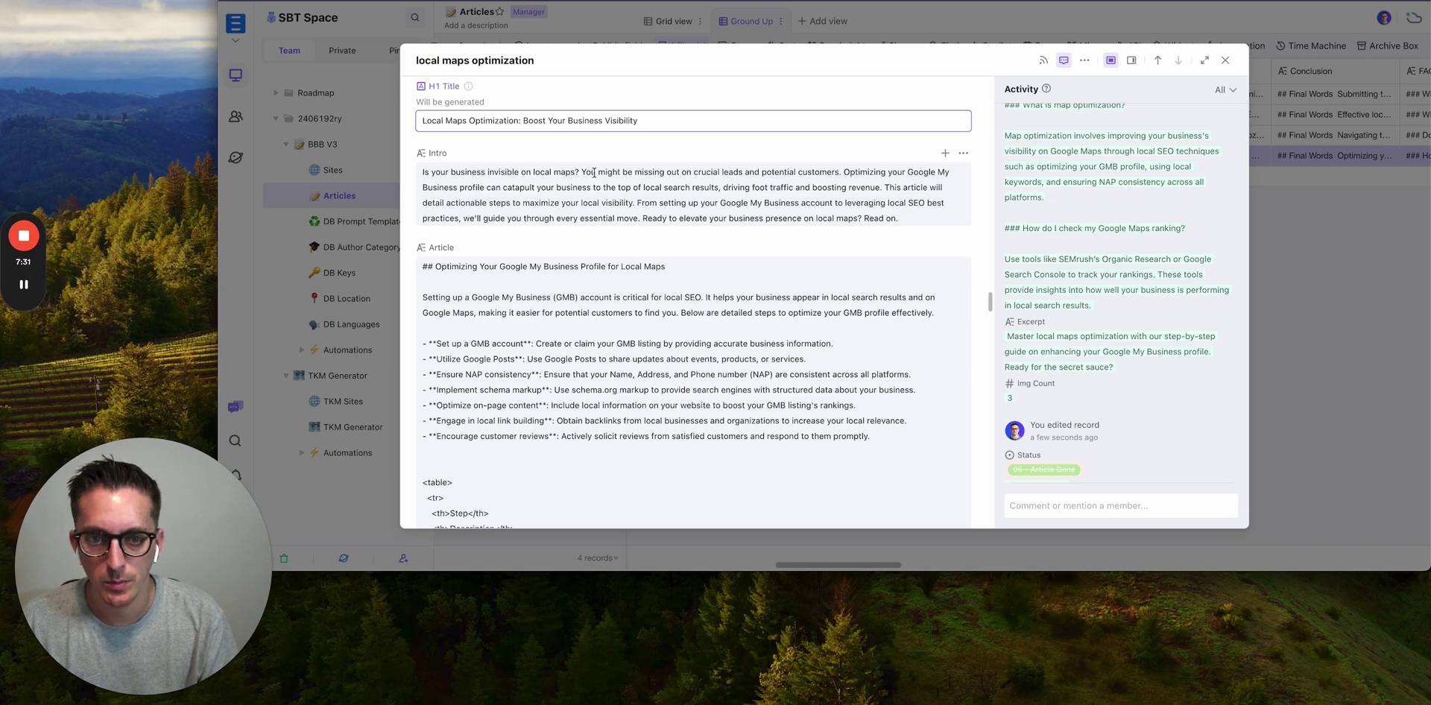
scroll(716, 201, "down", 3)
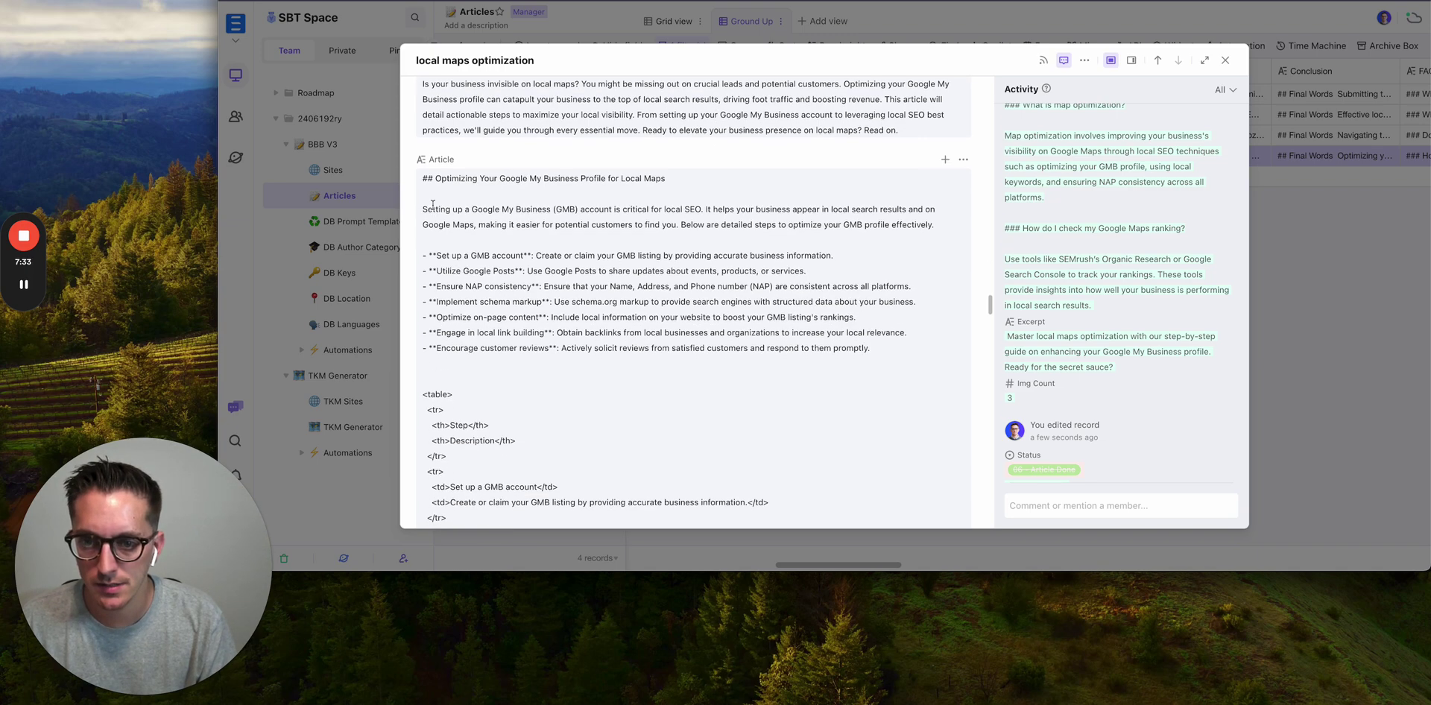
scroll(502, 301, "down", 1)
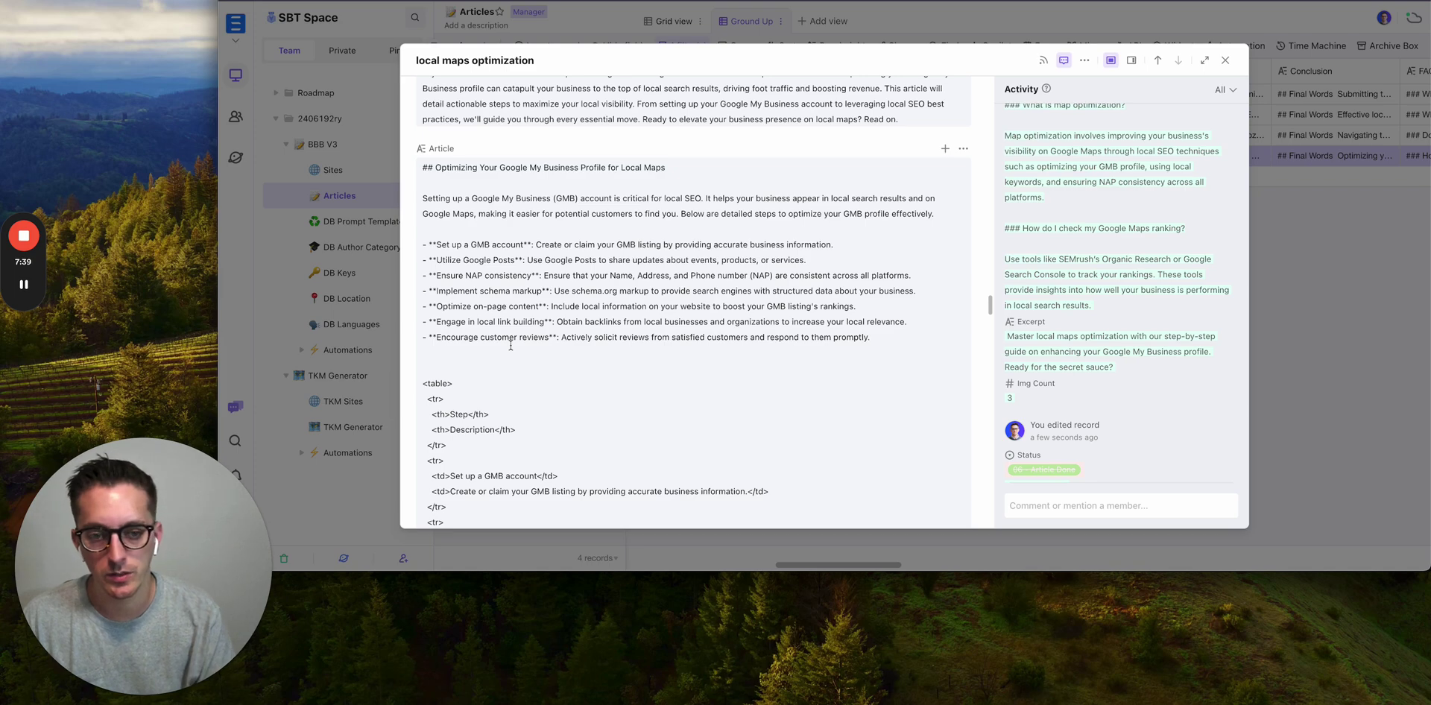
scroll(510, 345, "down", 10)
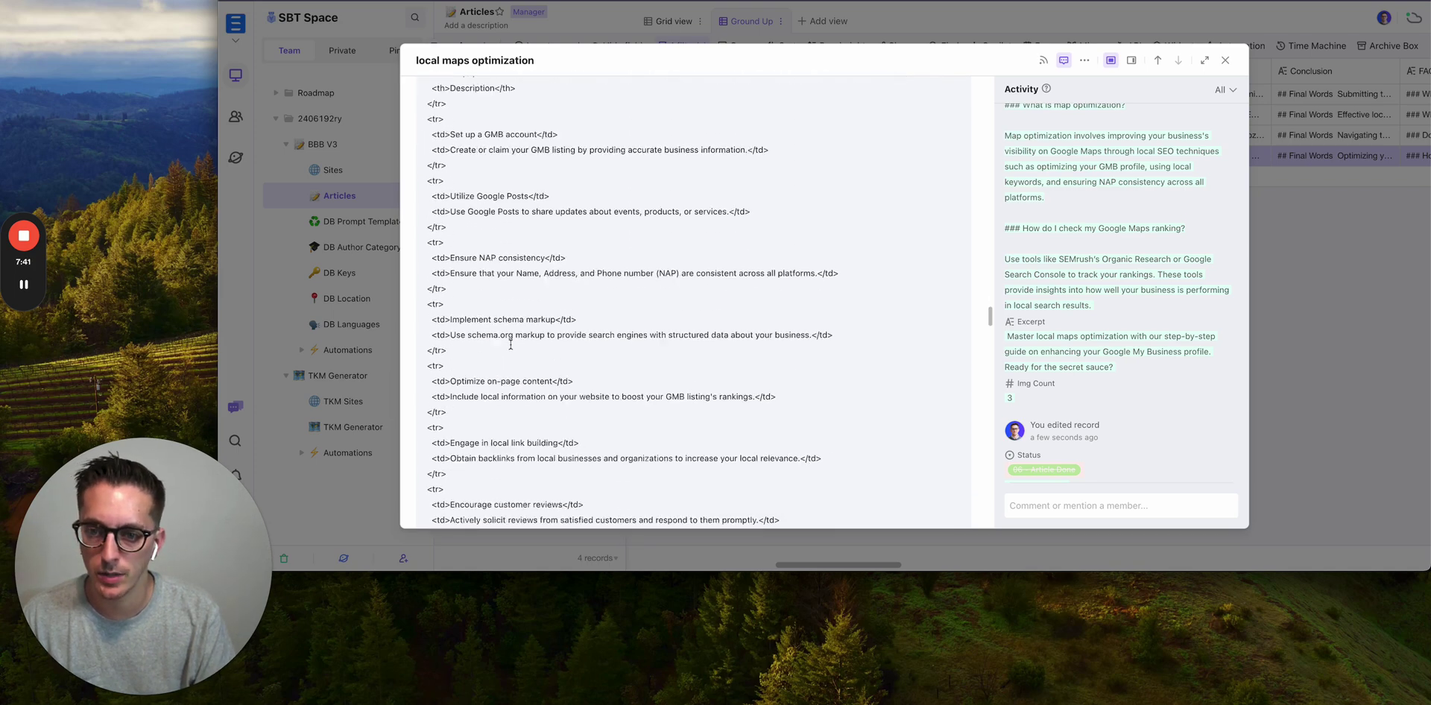
scroll(511, 345, "down", 6)
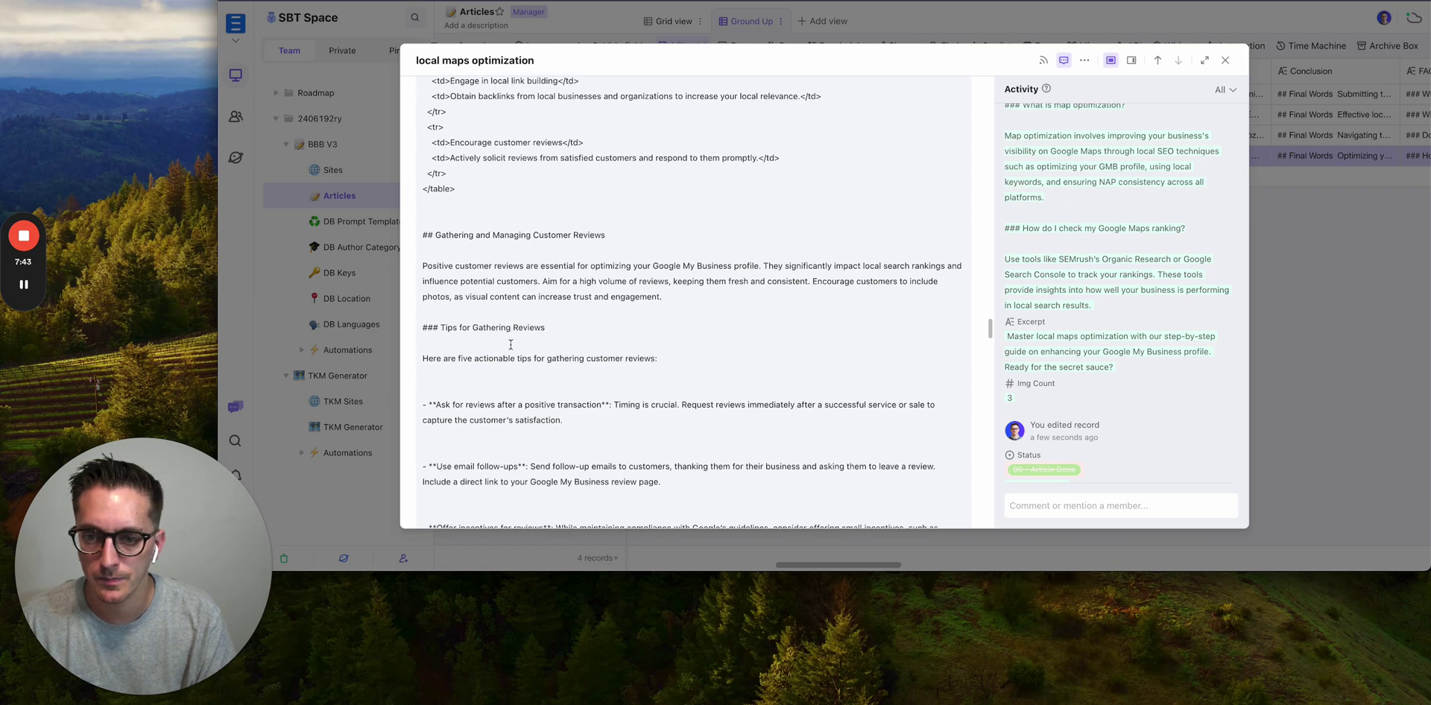
Read the Article's sections on customer reviews, best practices for local SEO and using local keywords effectively.
scroll(666, 378, "down", 10)
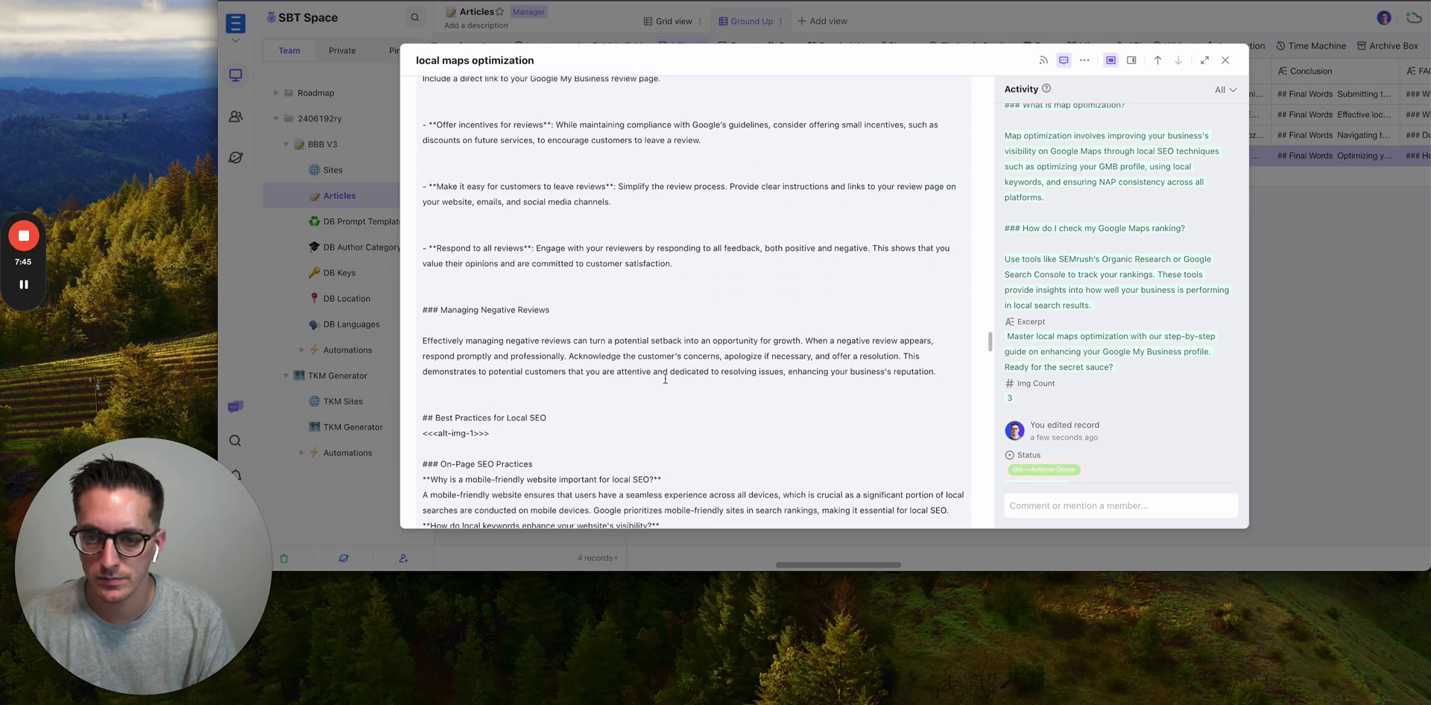
scroll(673, 369, "down", 5)
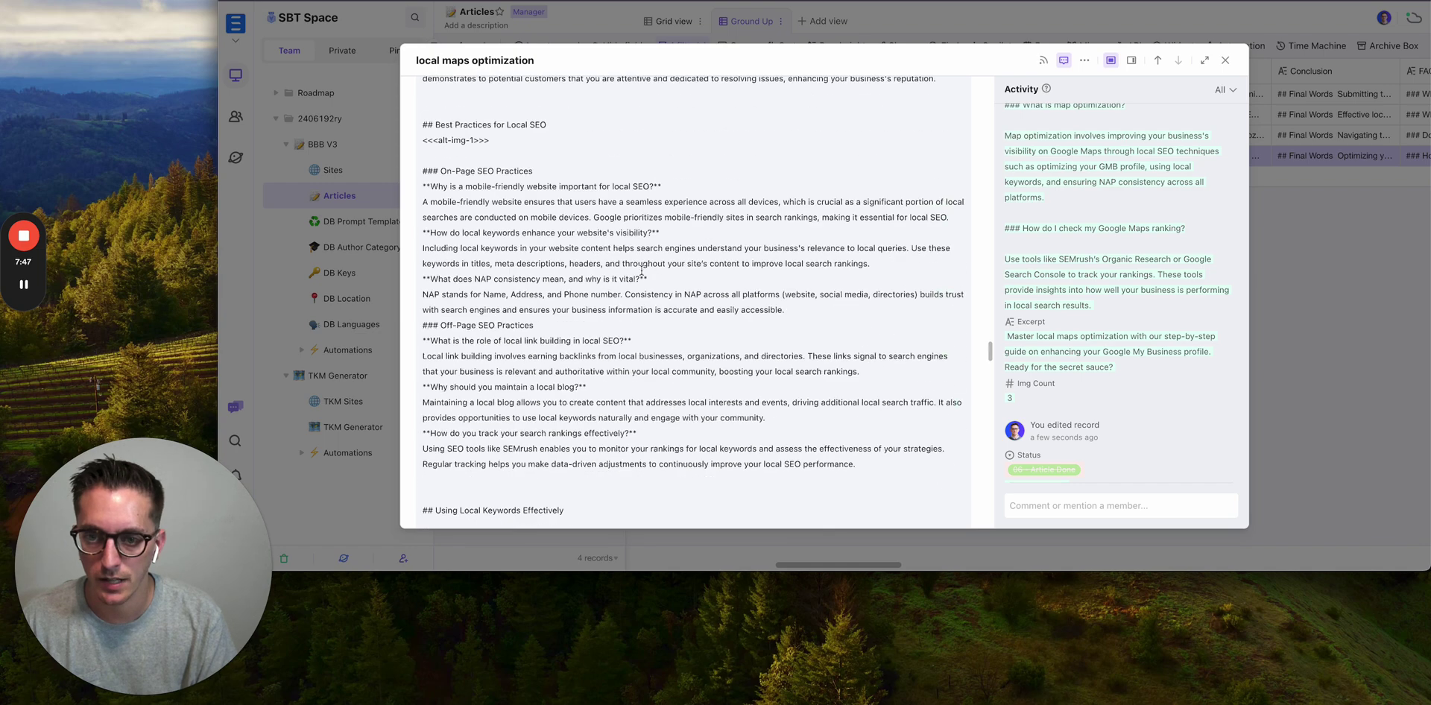
scroll(642, 271, "down", 1)
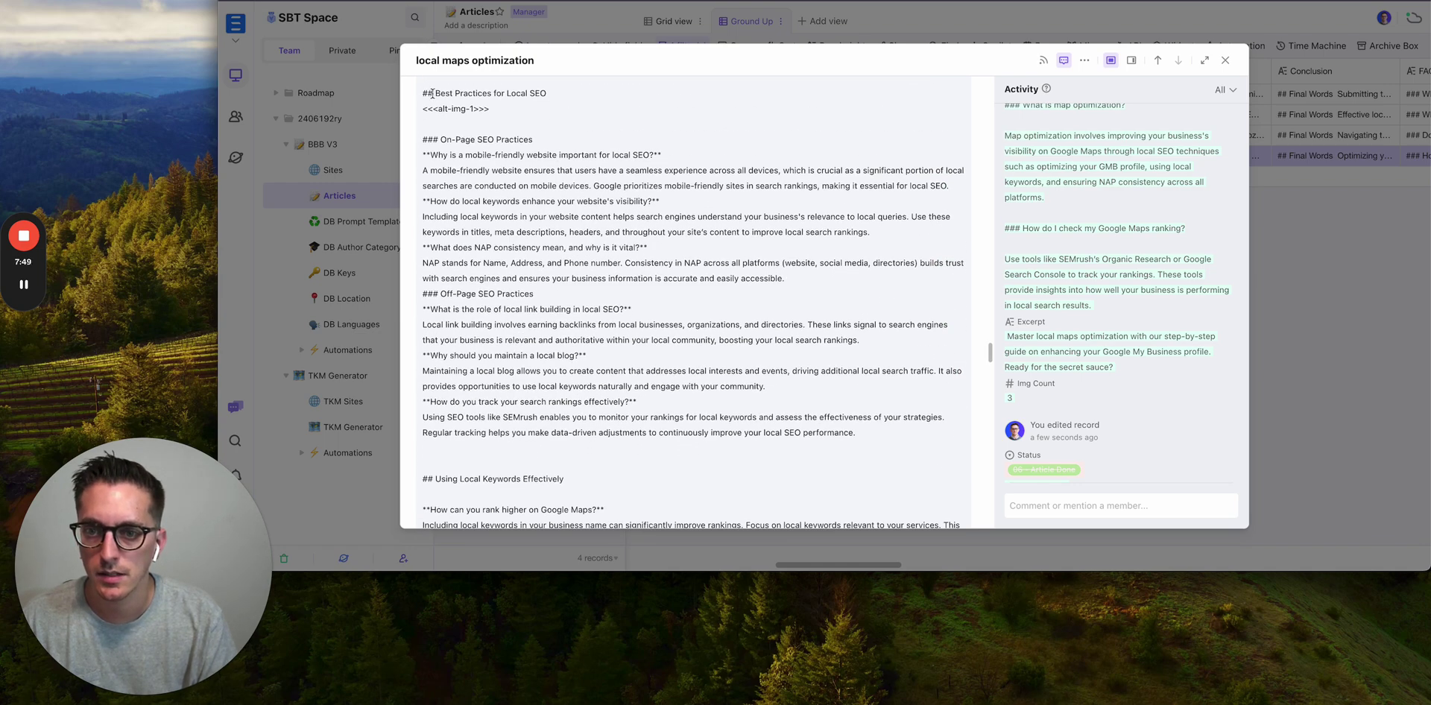
scroll(581, 350, "down", 7)
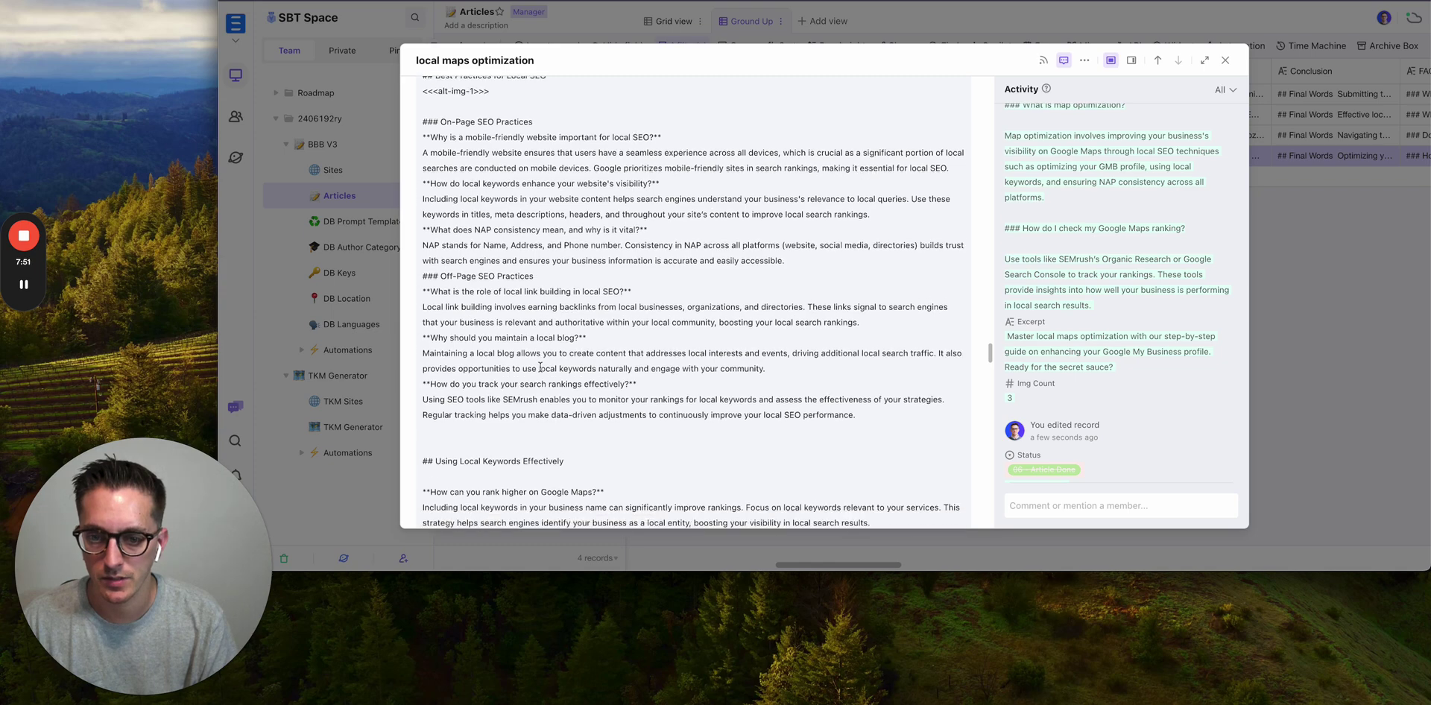
scroll(514, 245, "down", 15)
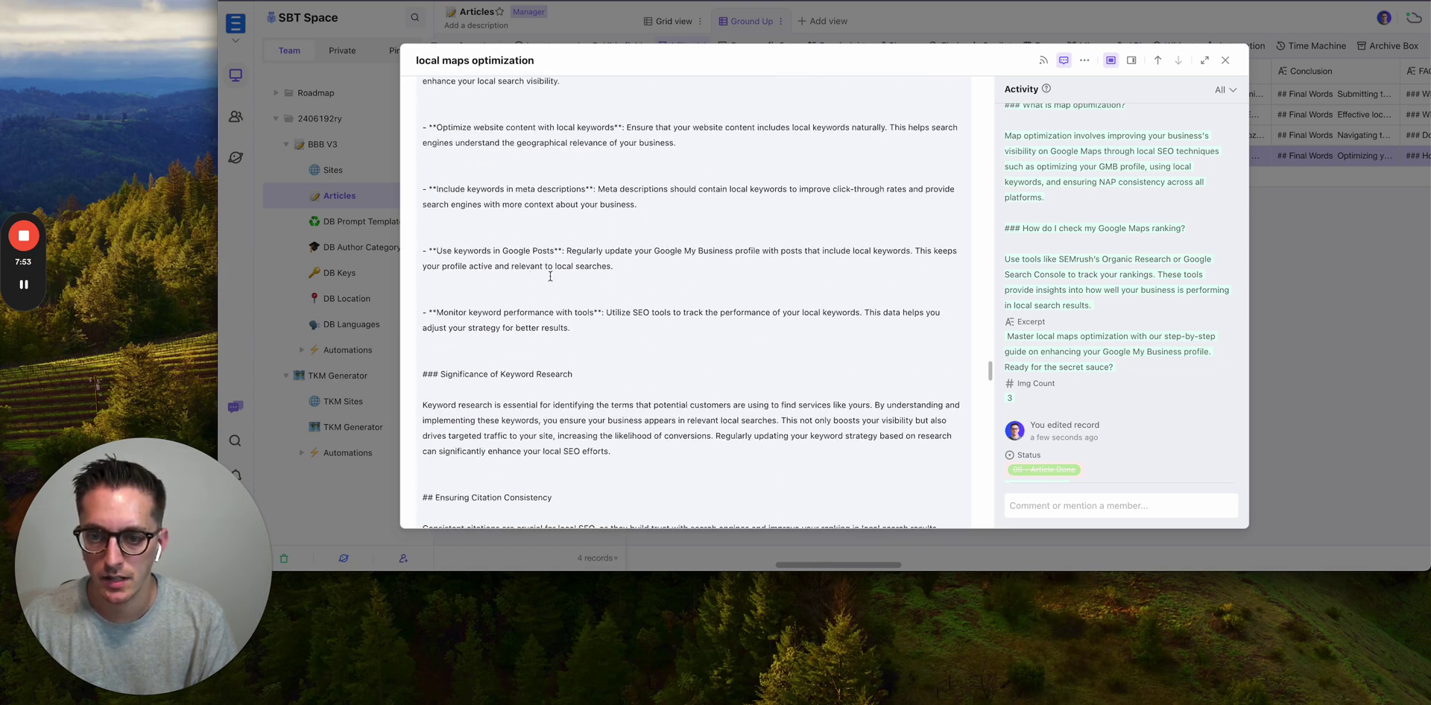
Read the Article's citation consistency section and the case studies on successful local maps optimization.
scroll(562, 281, "down", 3)
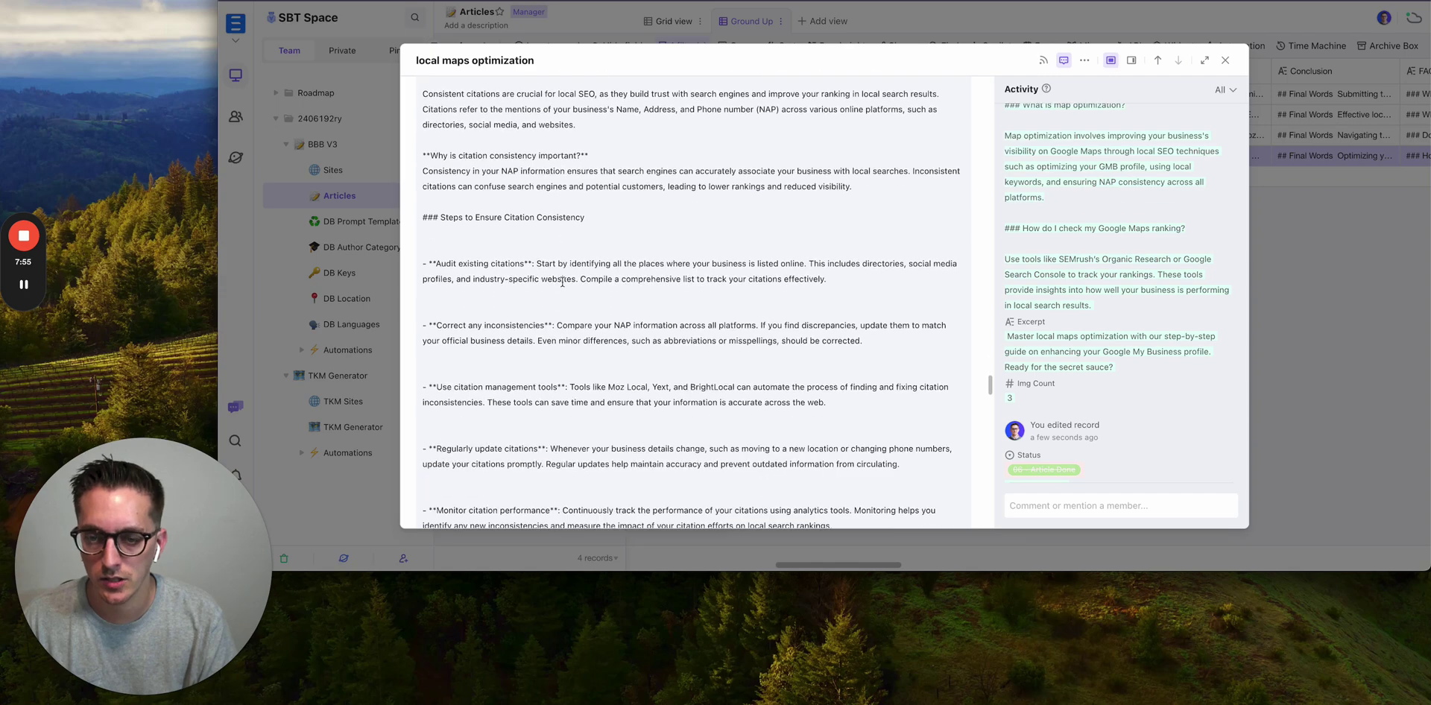
scroll(545, 88, "down", 4)
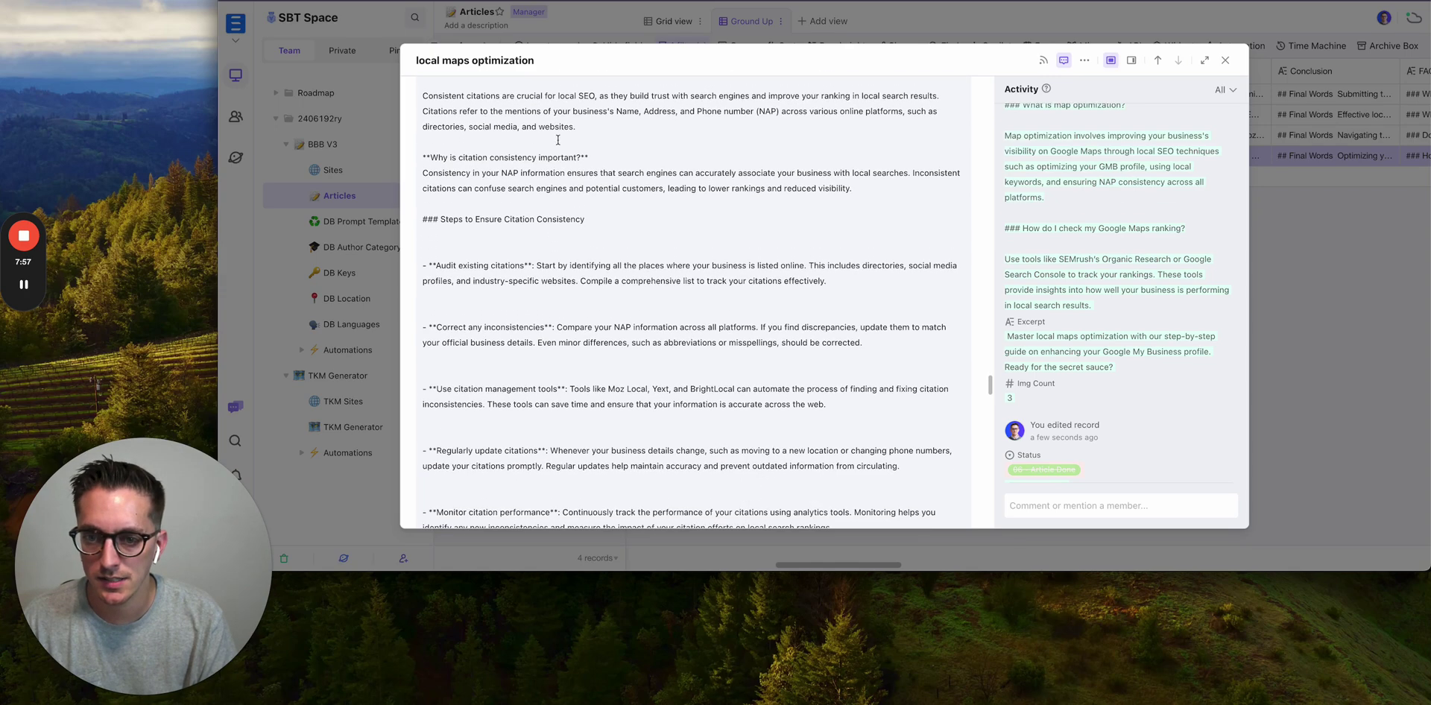
scroll(477, 164, "down", 10)
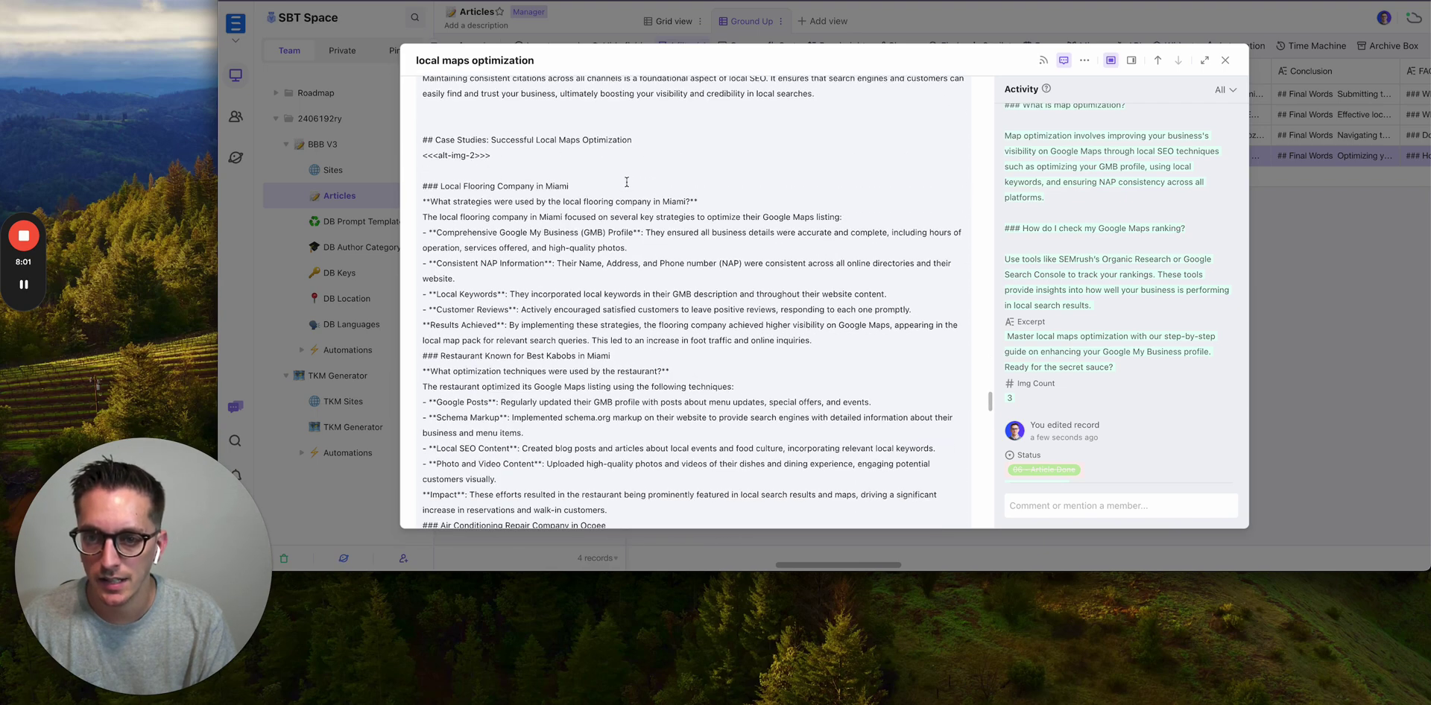
scroll(620, 186, "down", 3)
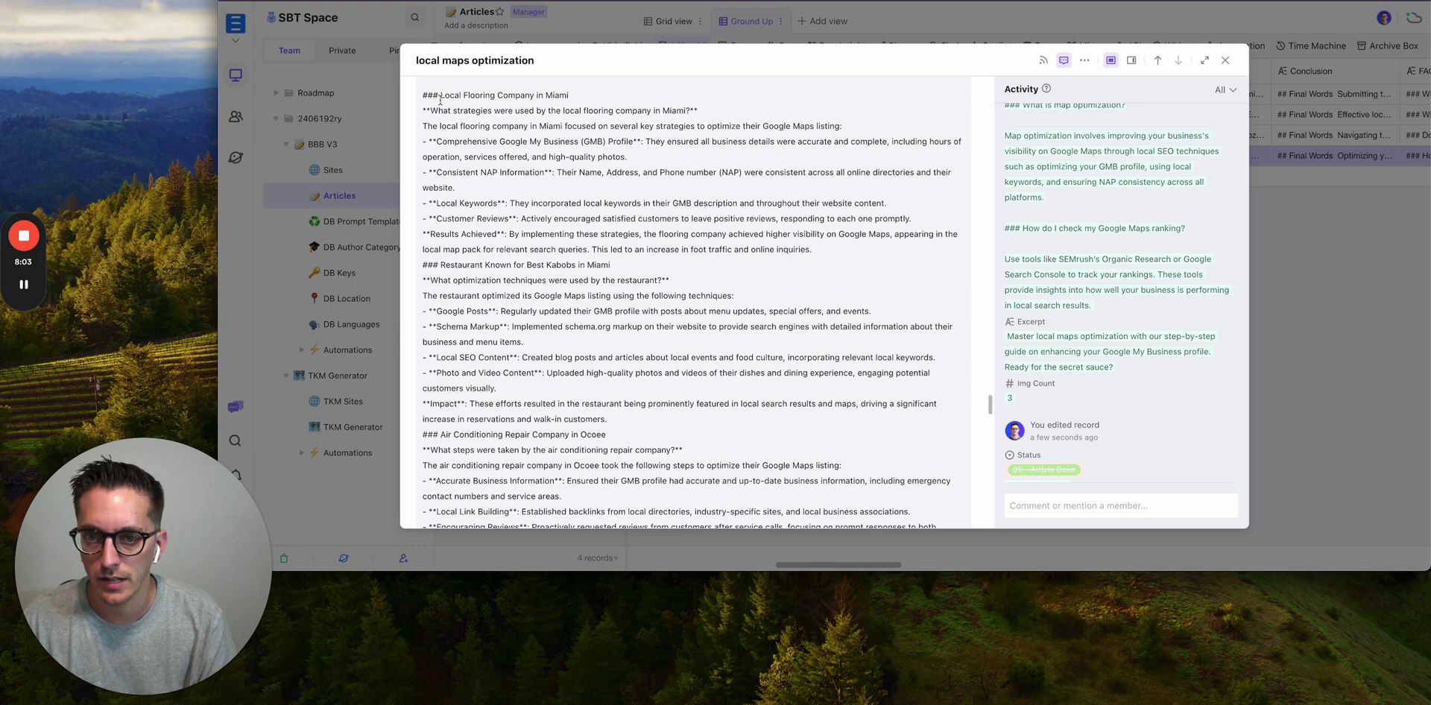
scroll(572, 218, "down", 9)
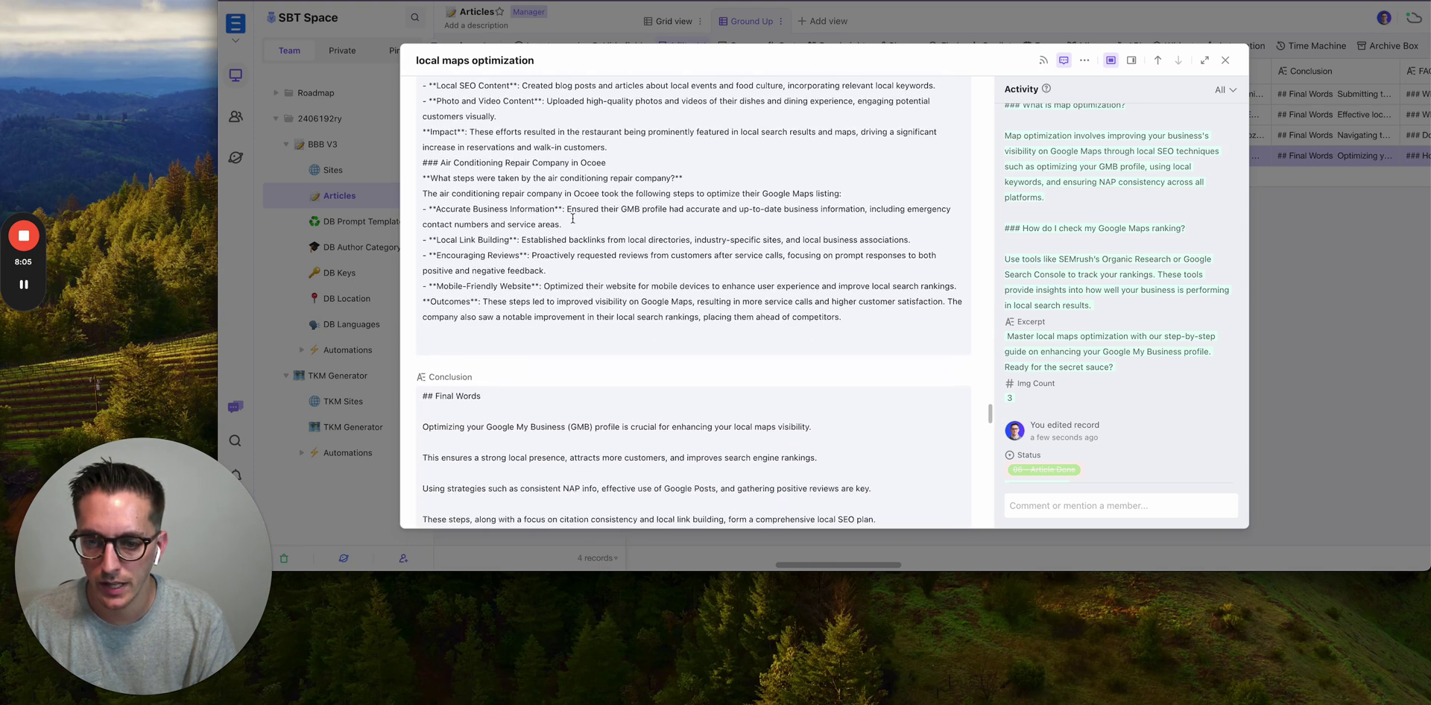
Review the record's Conclusion, FAQ and Excerpt fields, and close the expanded record.
scroll(507, 179, "down", 5)
scroll(629, 297, "down", 9)
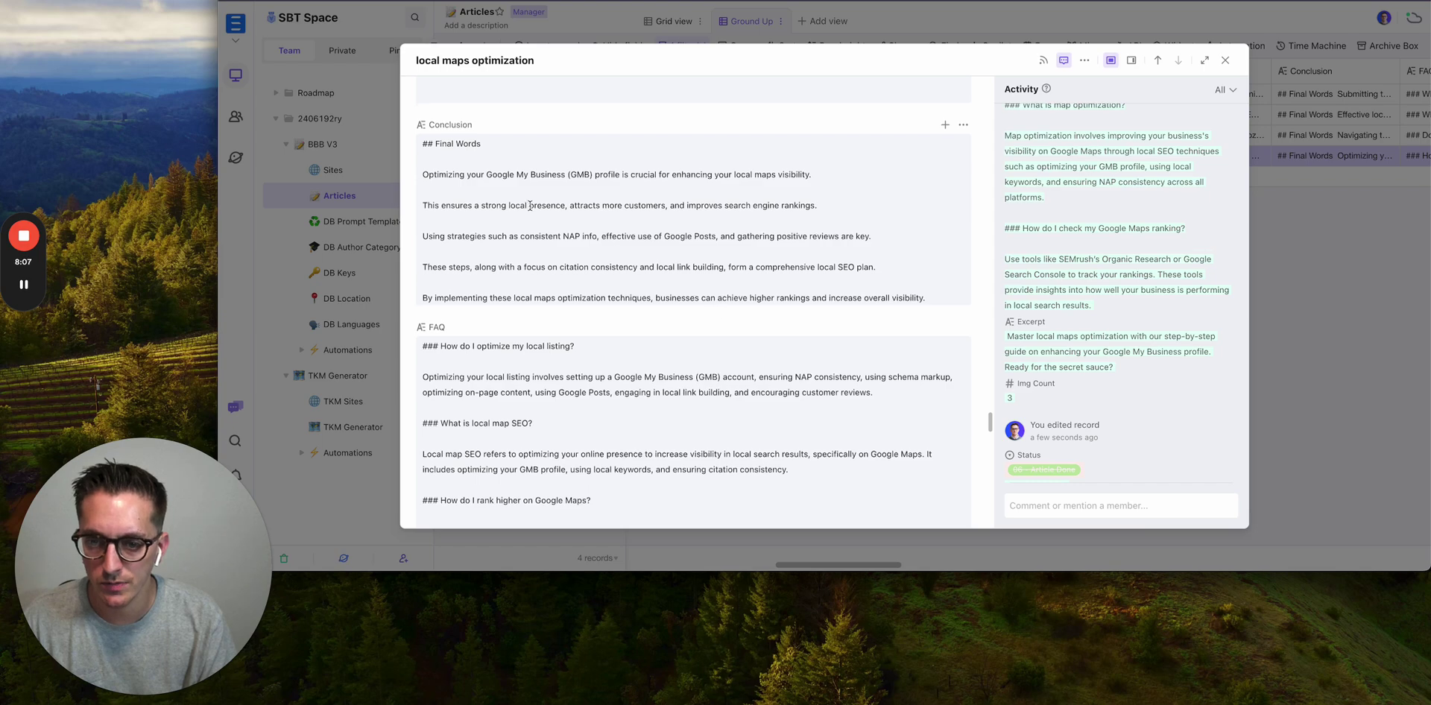
scroll(516, 180, "down", 9)
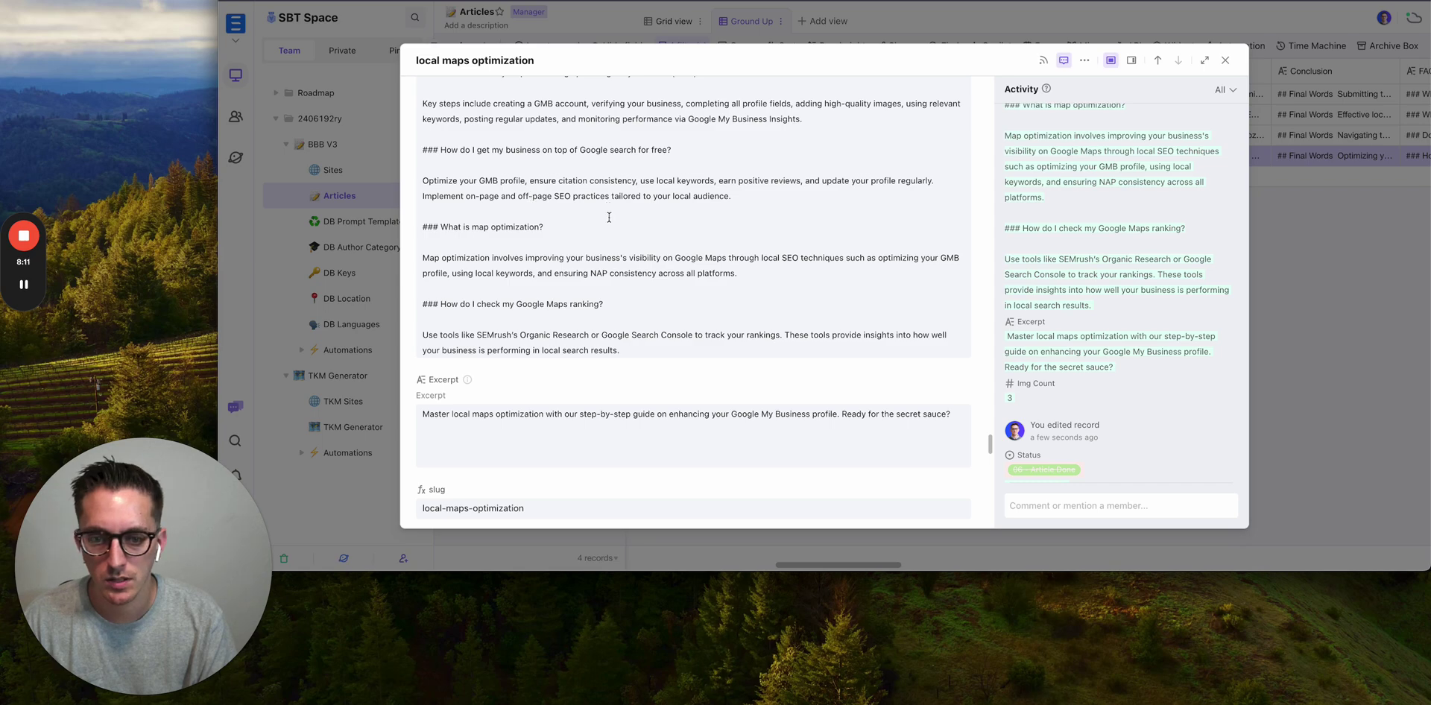
scroll(609, 217, "down", 2)
left_click(1280, 237)
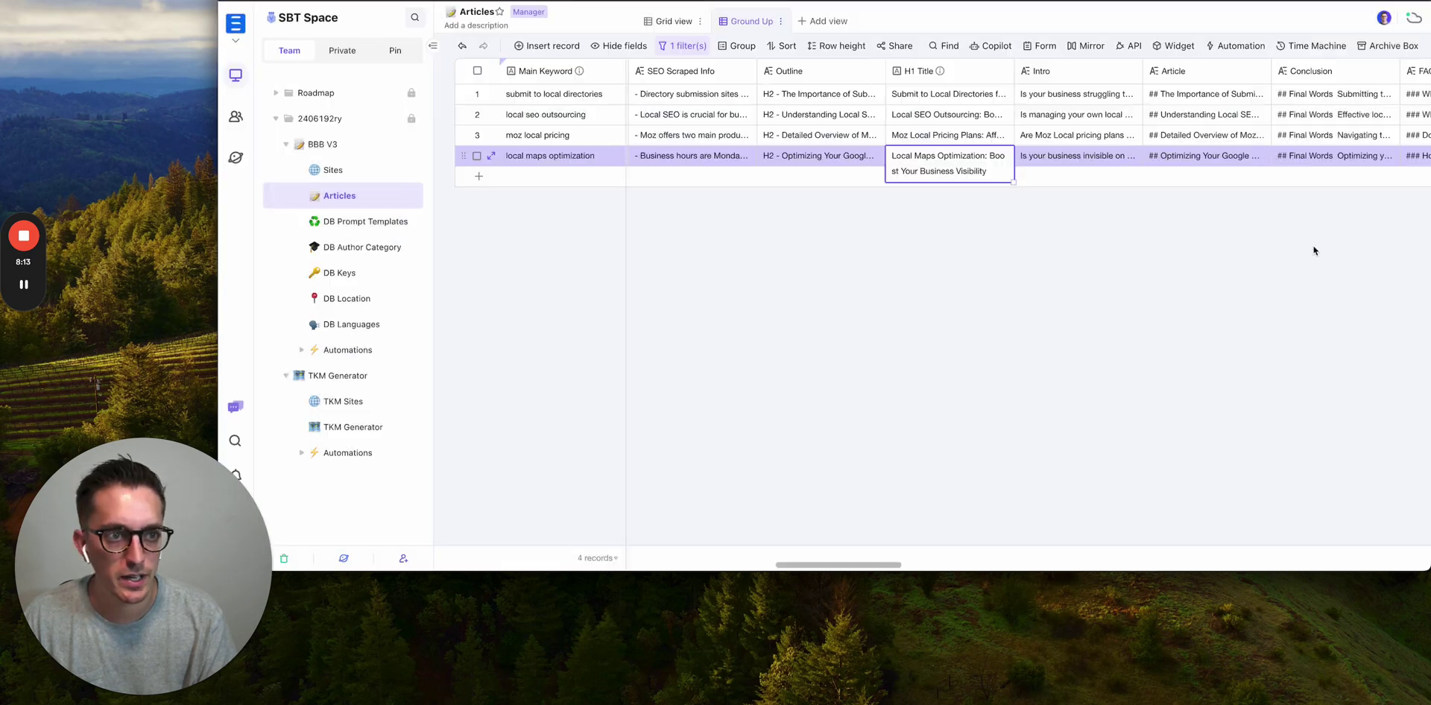
Check the local maps optimization row's Status, Img Density, Img Count, State and image fields to follow the image generation.
scroll(1064, 164, "right", 10)
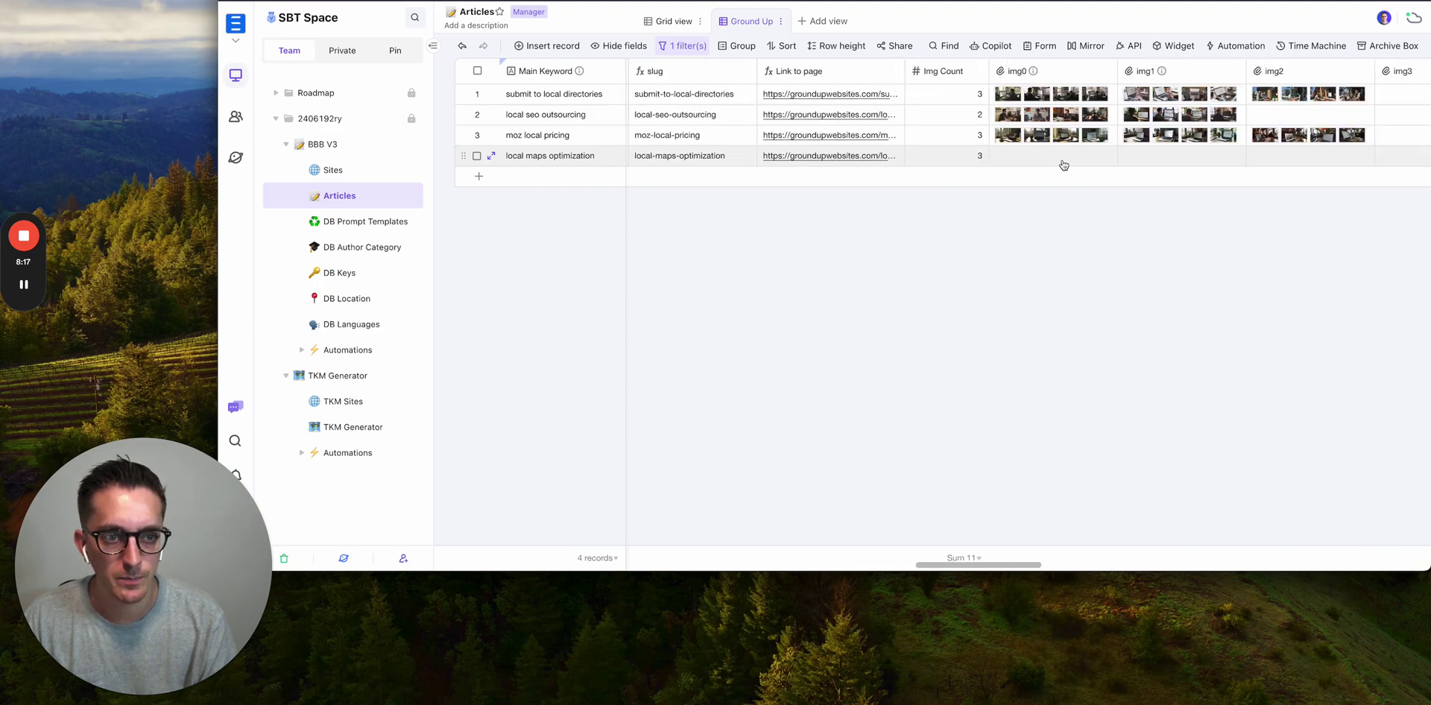
scroll(990, 160, "left", 15)
scroll(783, 156, "right", 15)
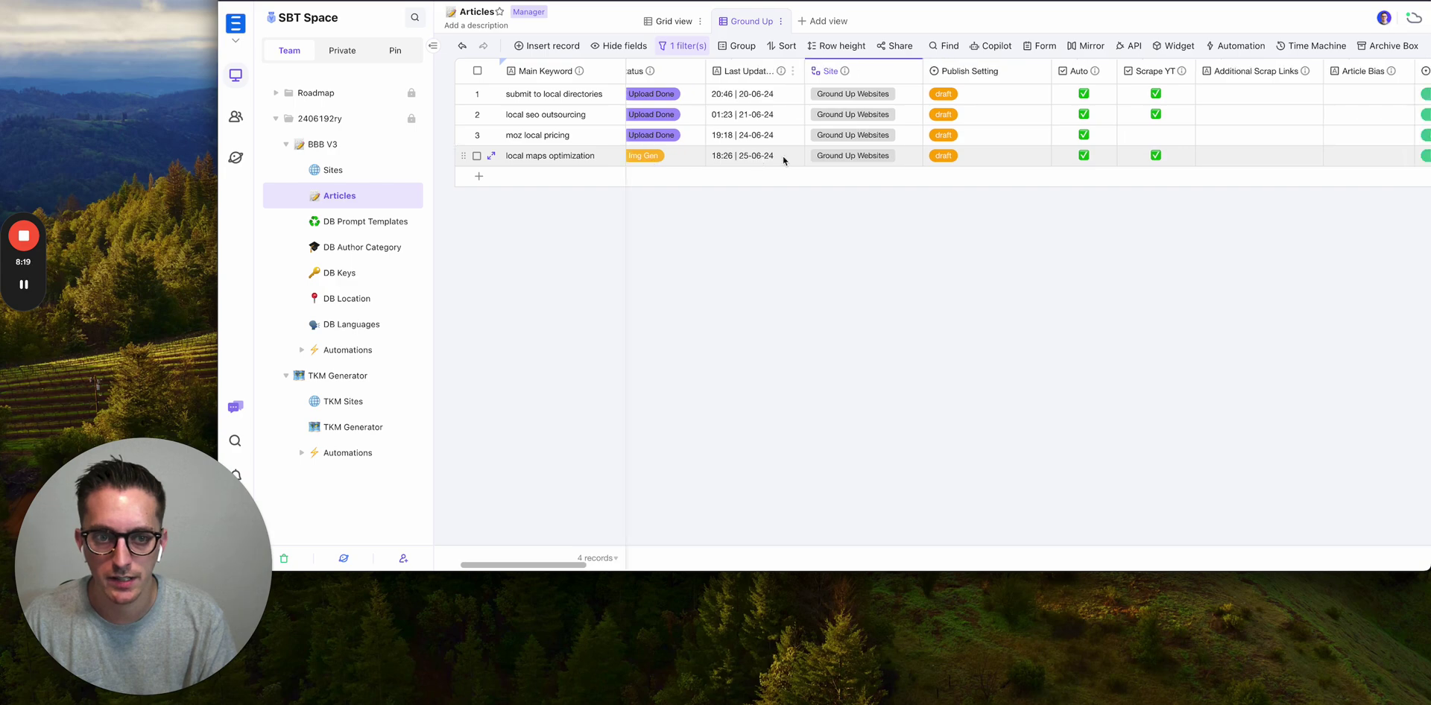
scroll(783, 159, "right", 10)
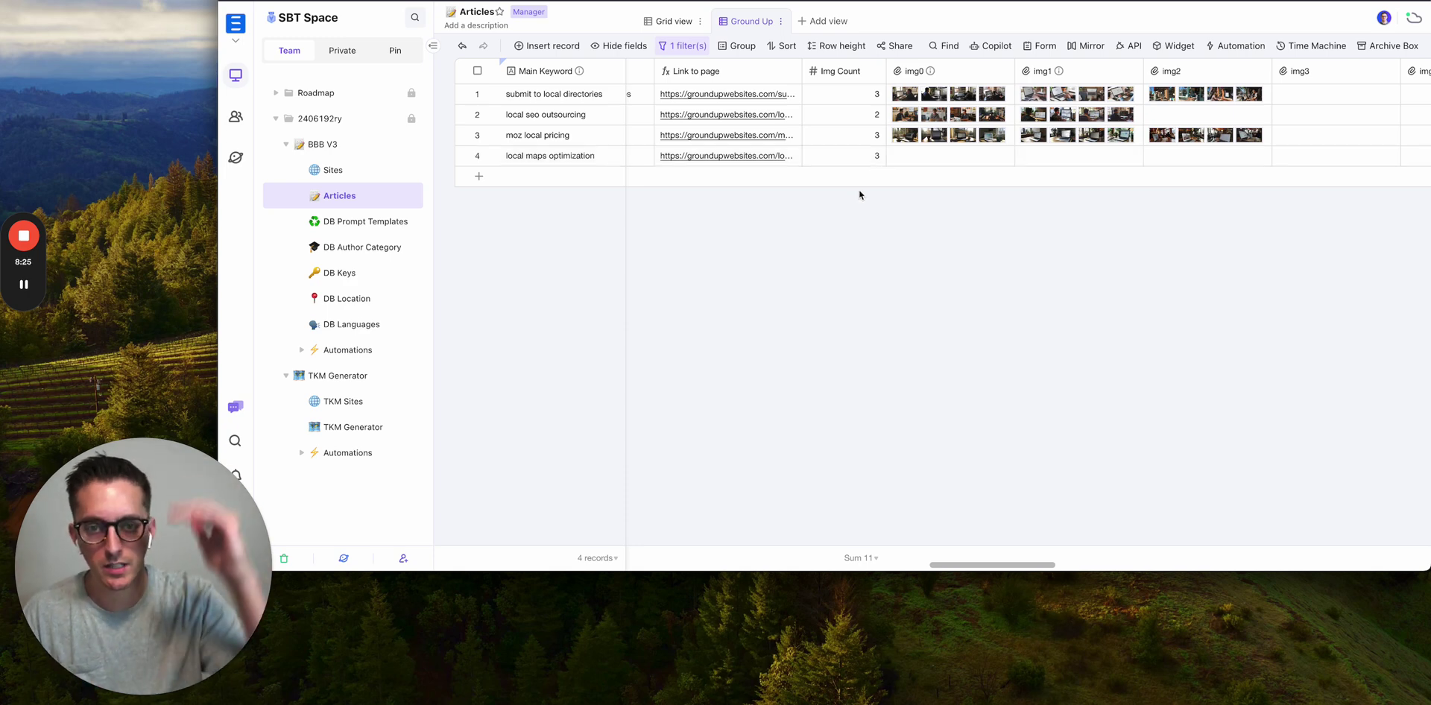
scroll(857, 162, "left", 12)
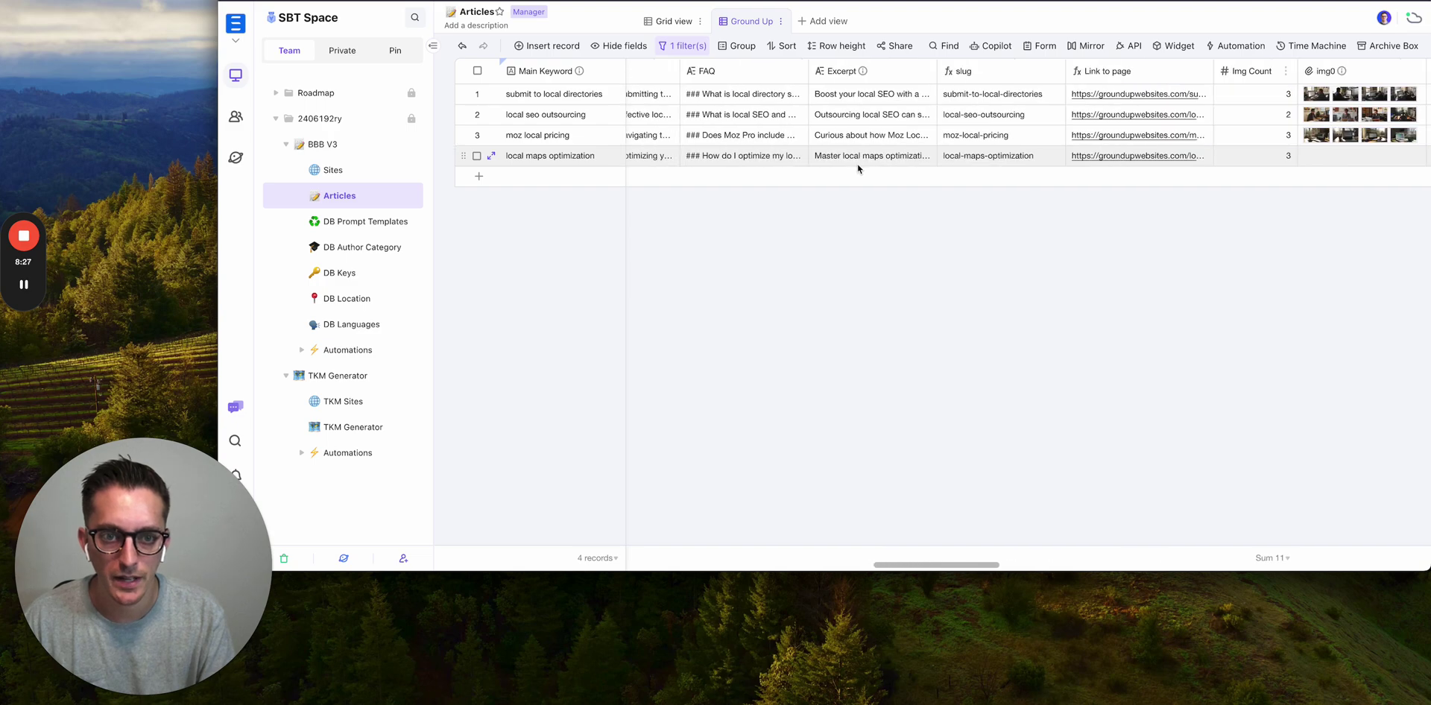
scroll(857, 163, "left", 10)
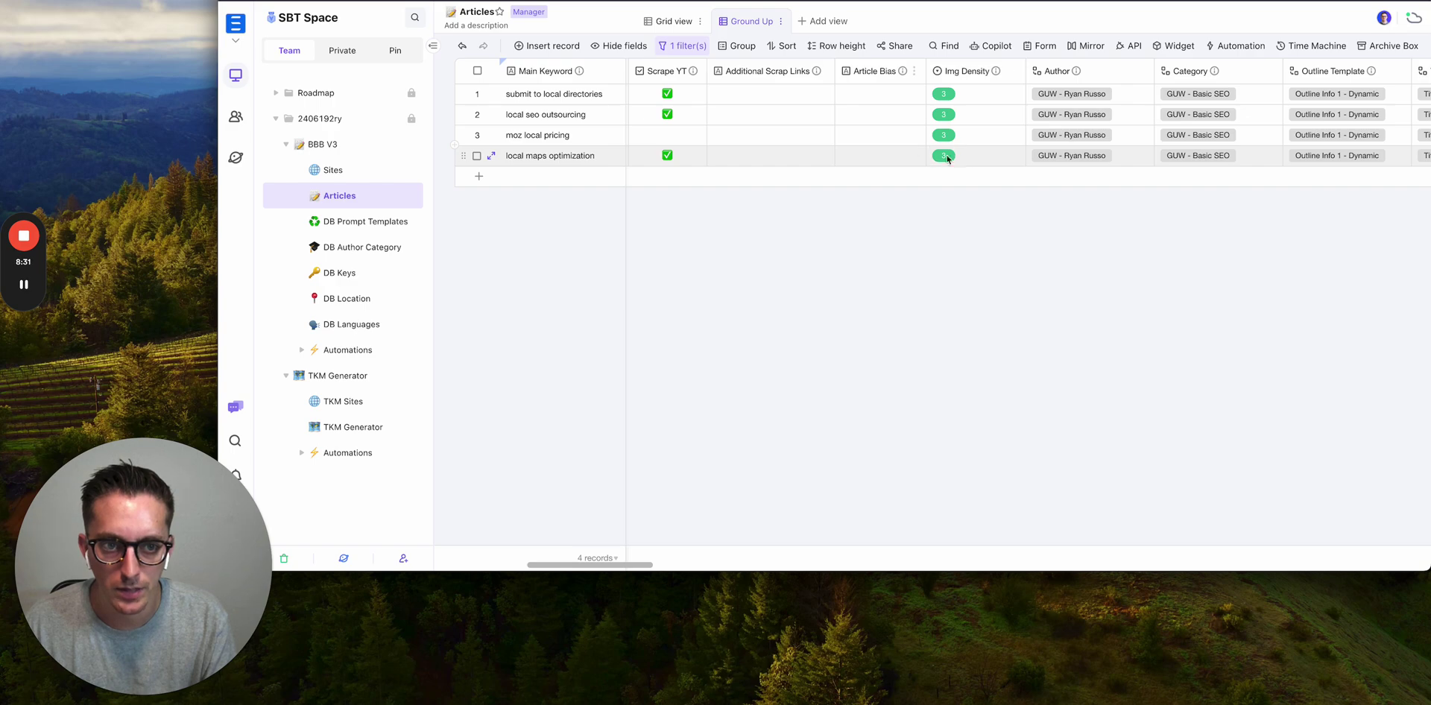
scroll(948, 157, "right", 20)
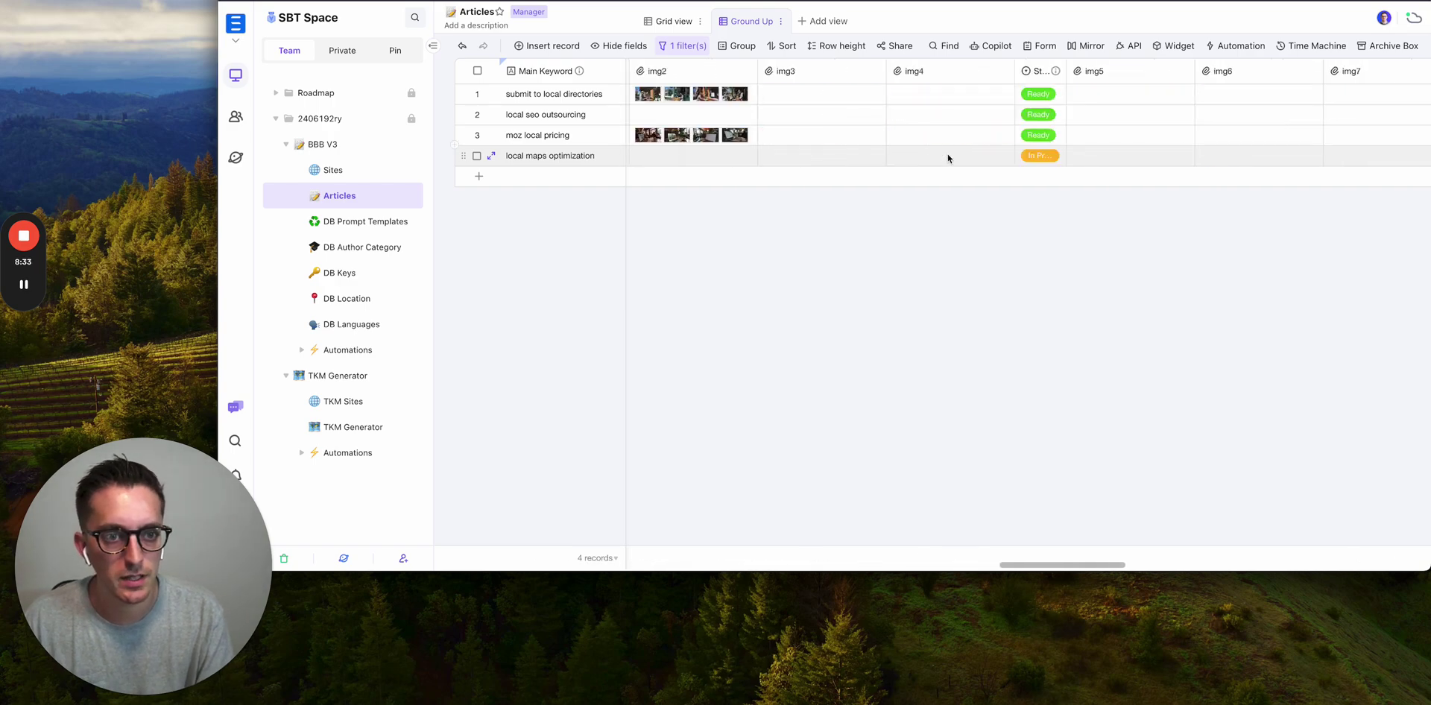
scroll(946, 154, "left", 5)
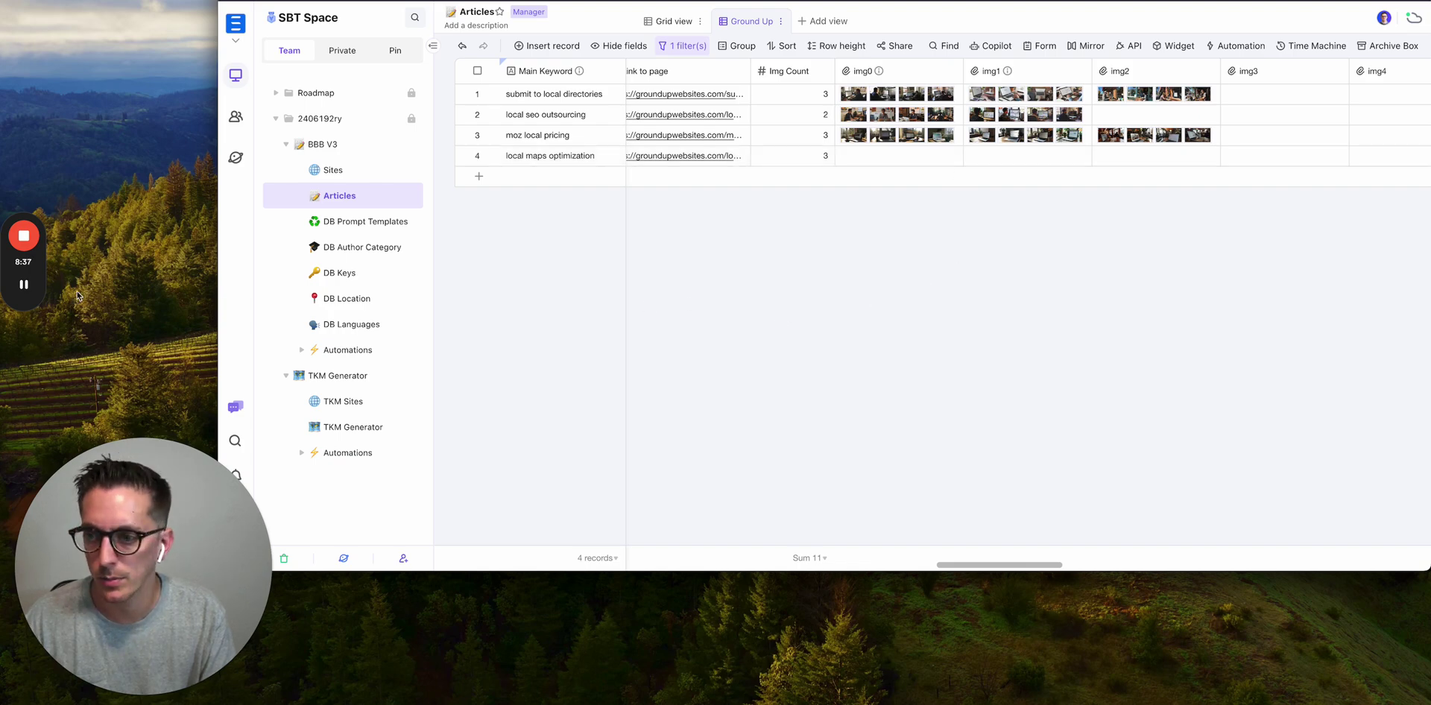
scroll(859, 281, "left", 3)
Expand the local maps optimization record and preview the four Best Practices for Local SEO images in img1, revisiting the first one.
left_click(1149, 162)
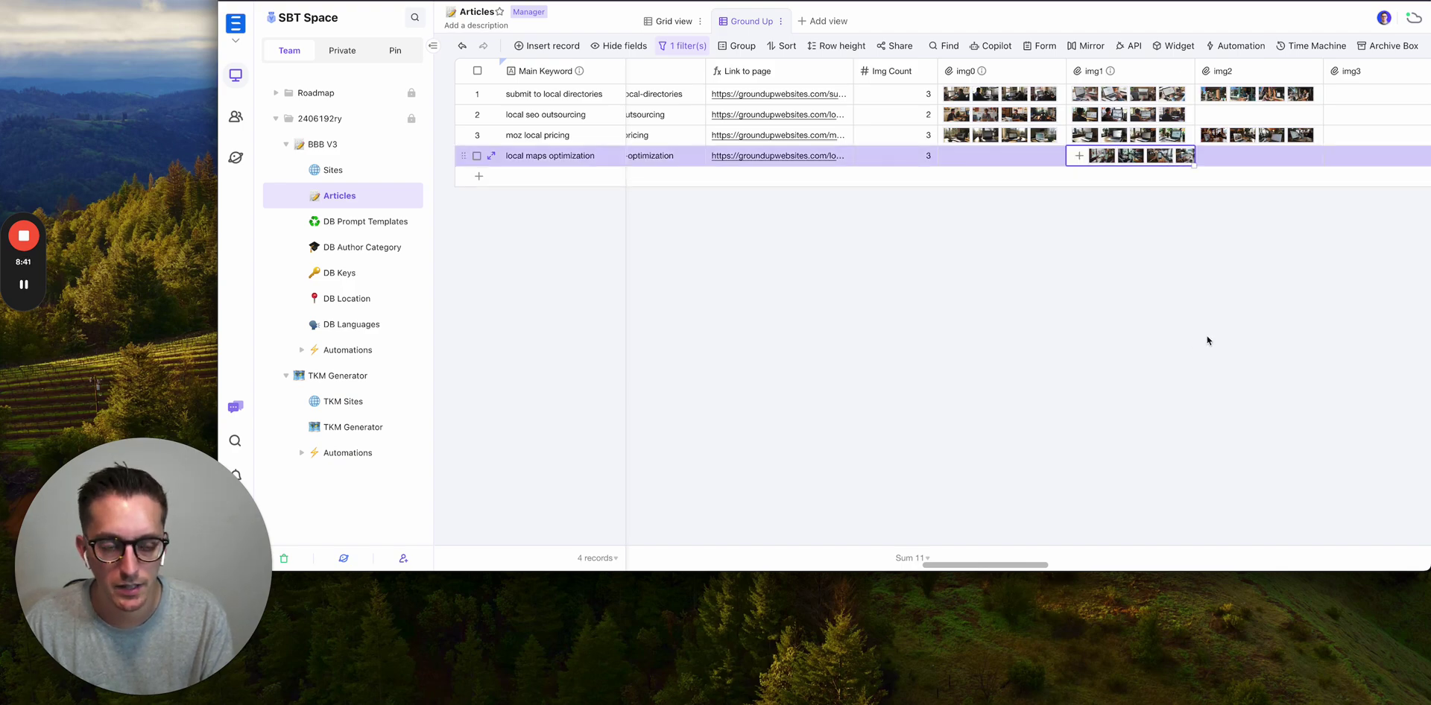
key("space")
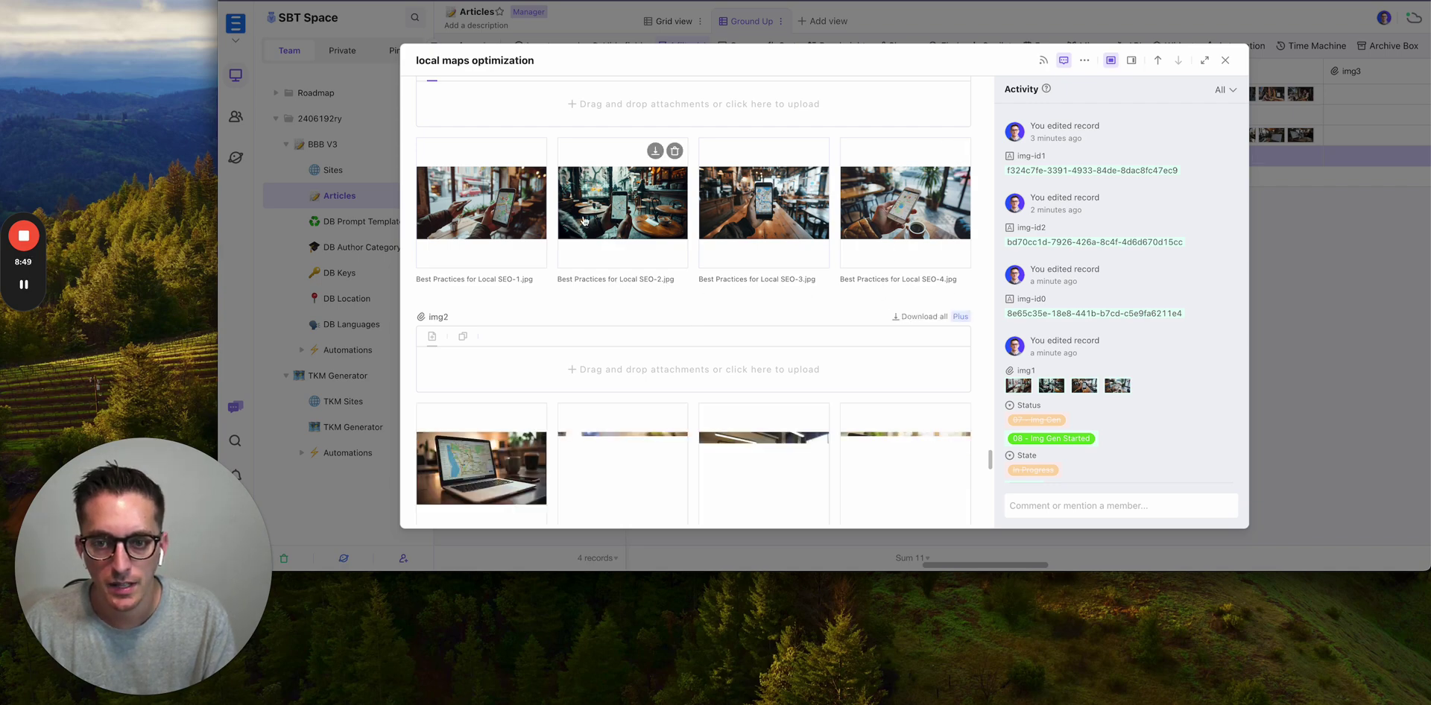
left_click(495, 193)
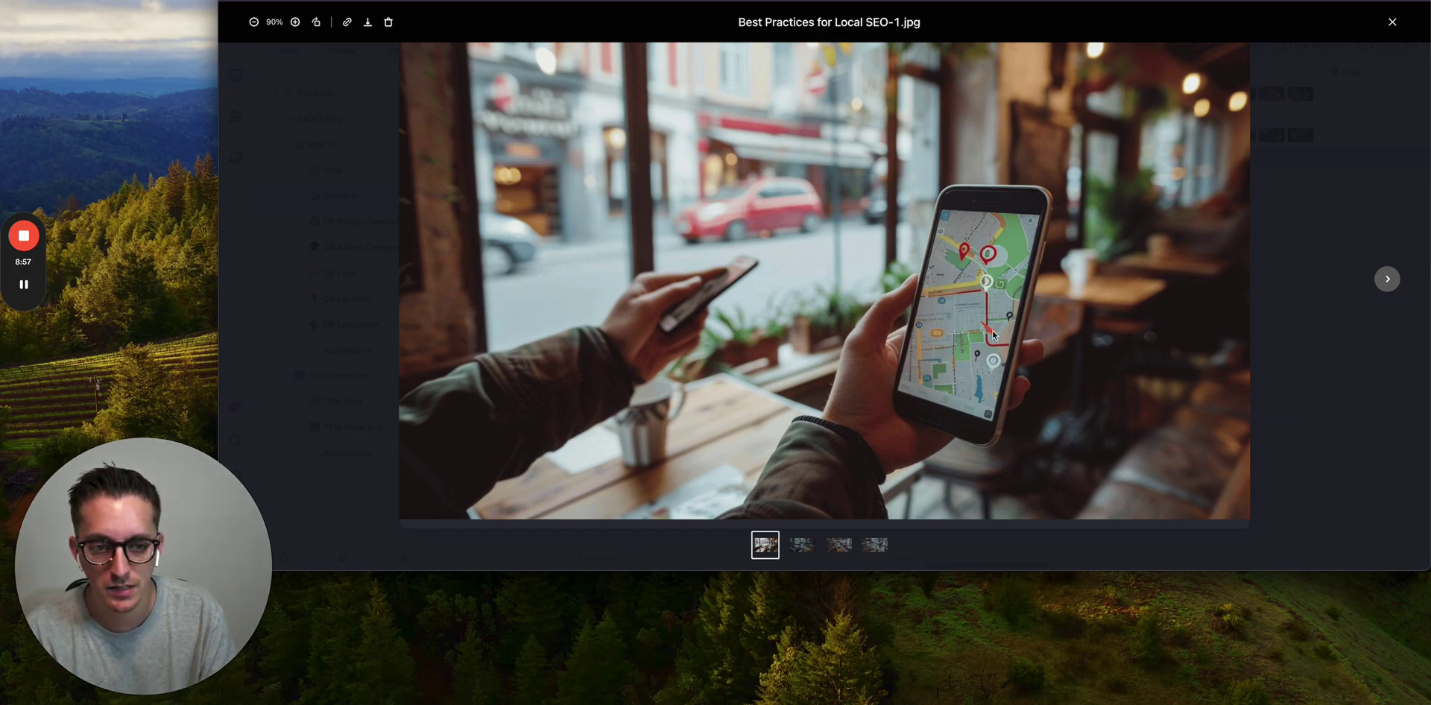
left_click(1387, 280)
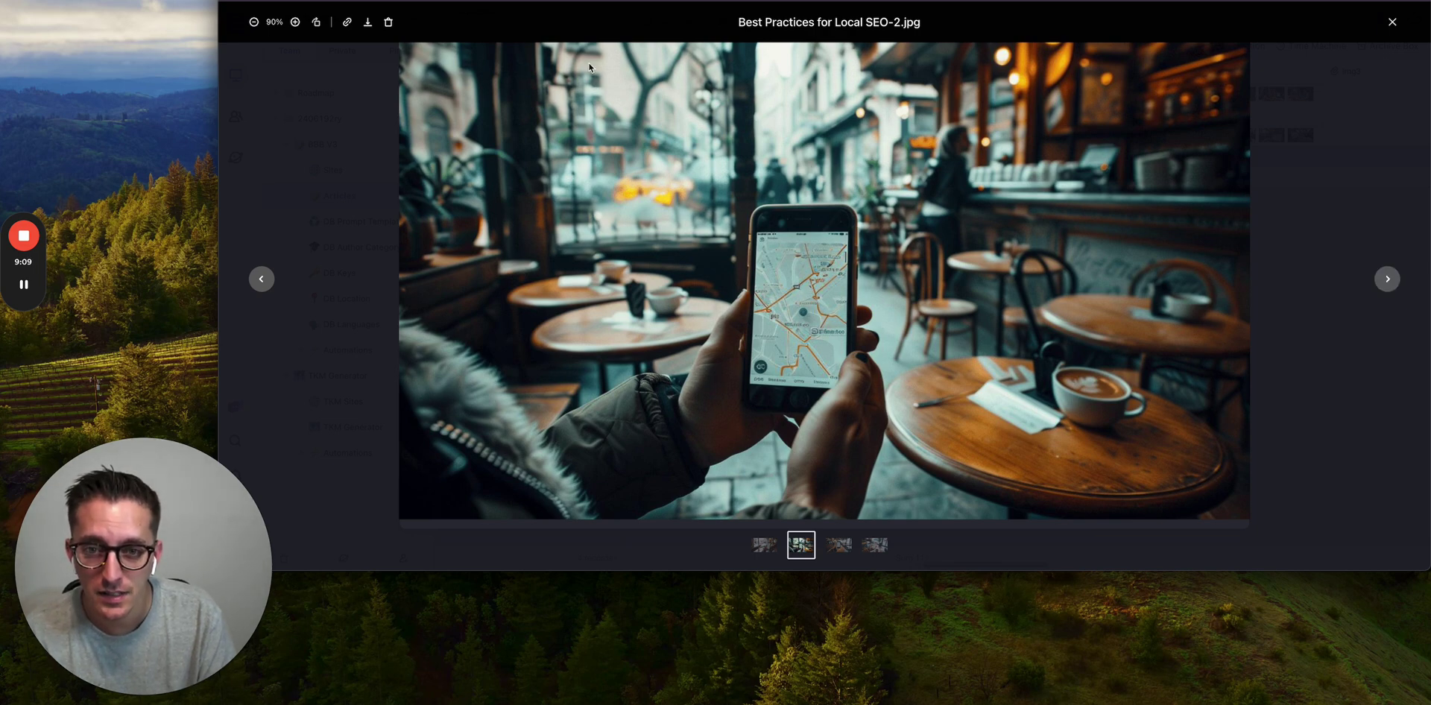
left_click(1386, 279)
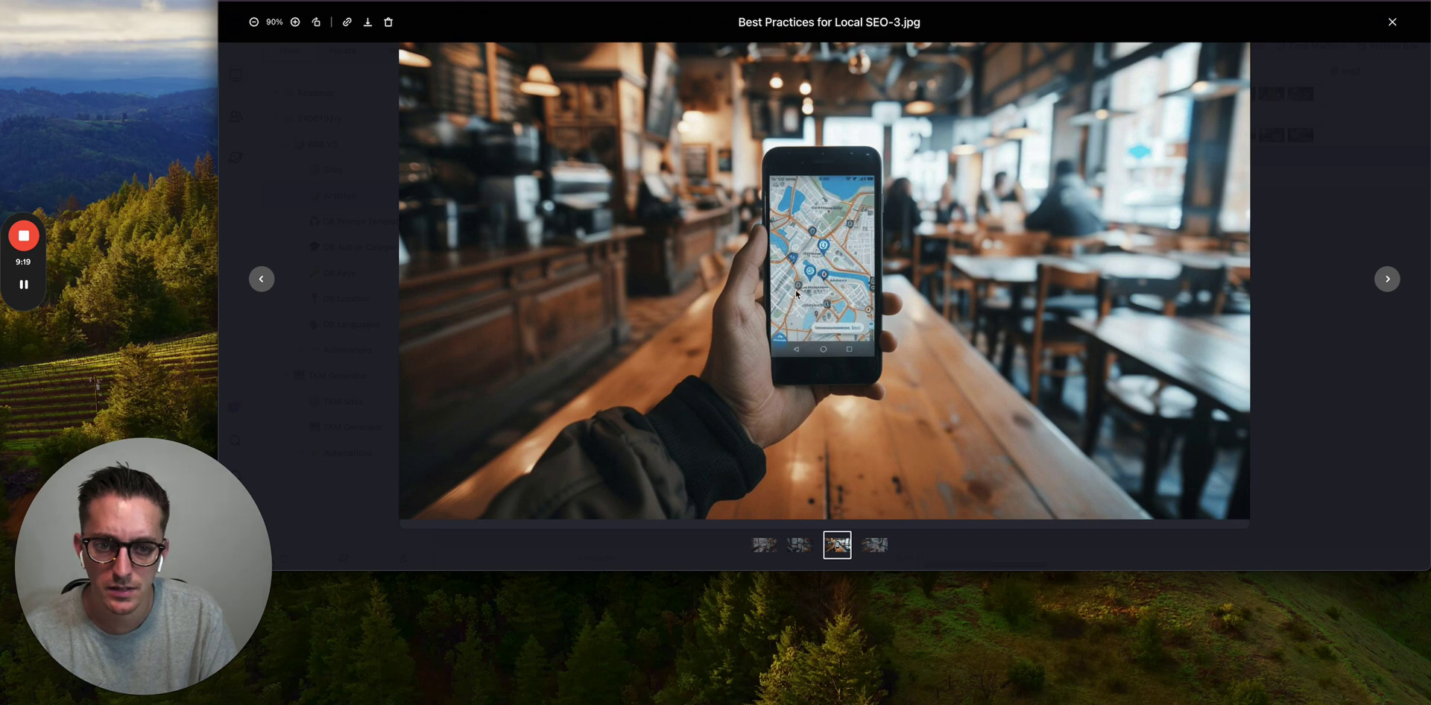
left_click(1387, 280)
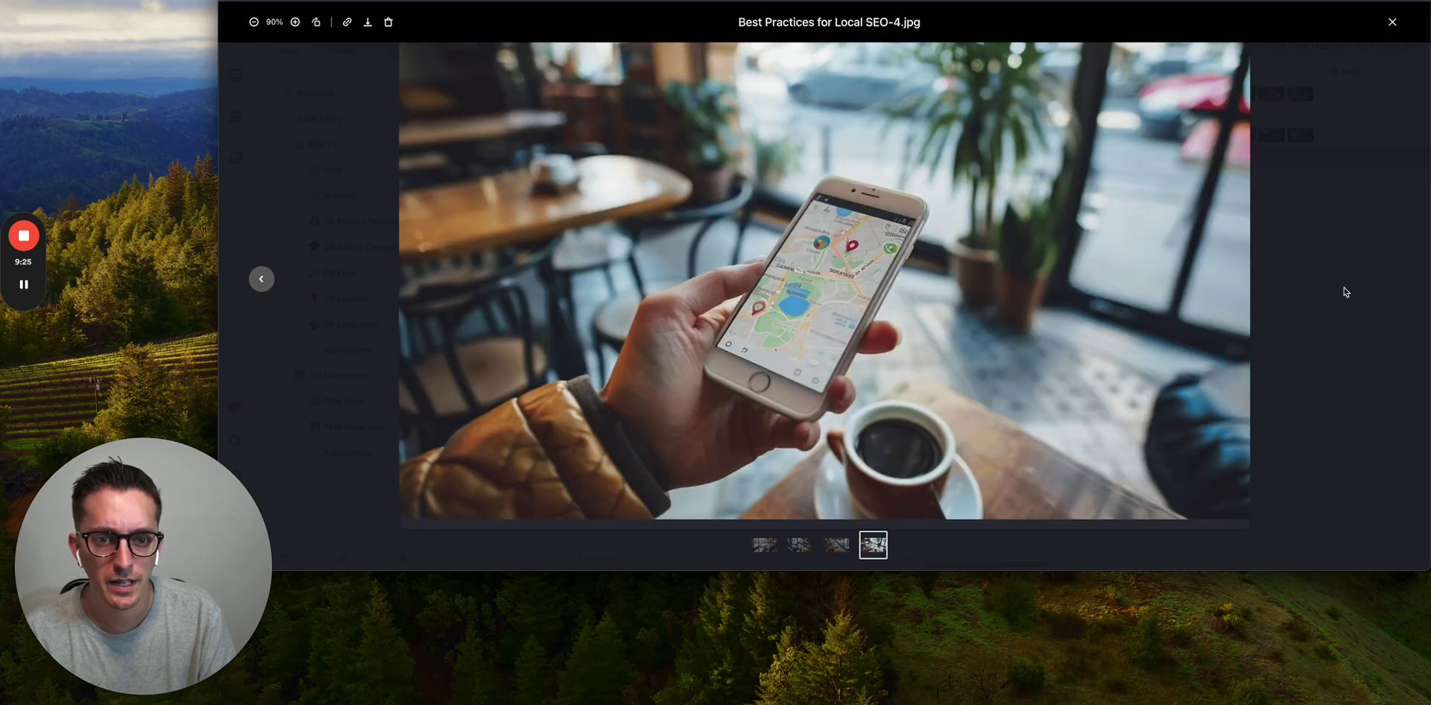
left_click(1315, 137)
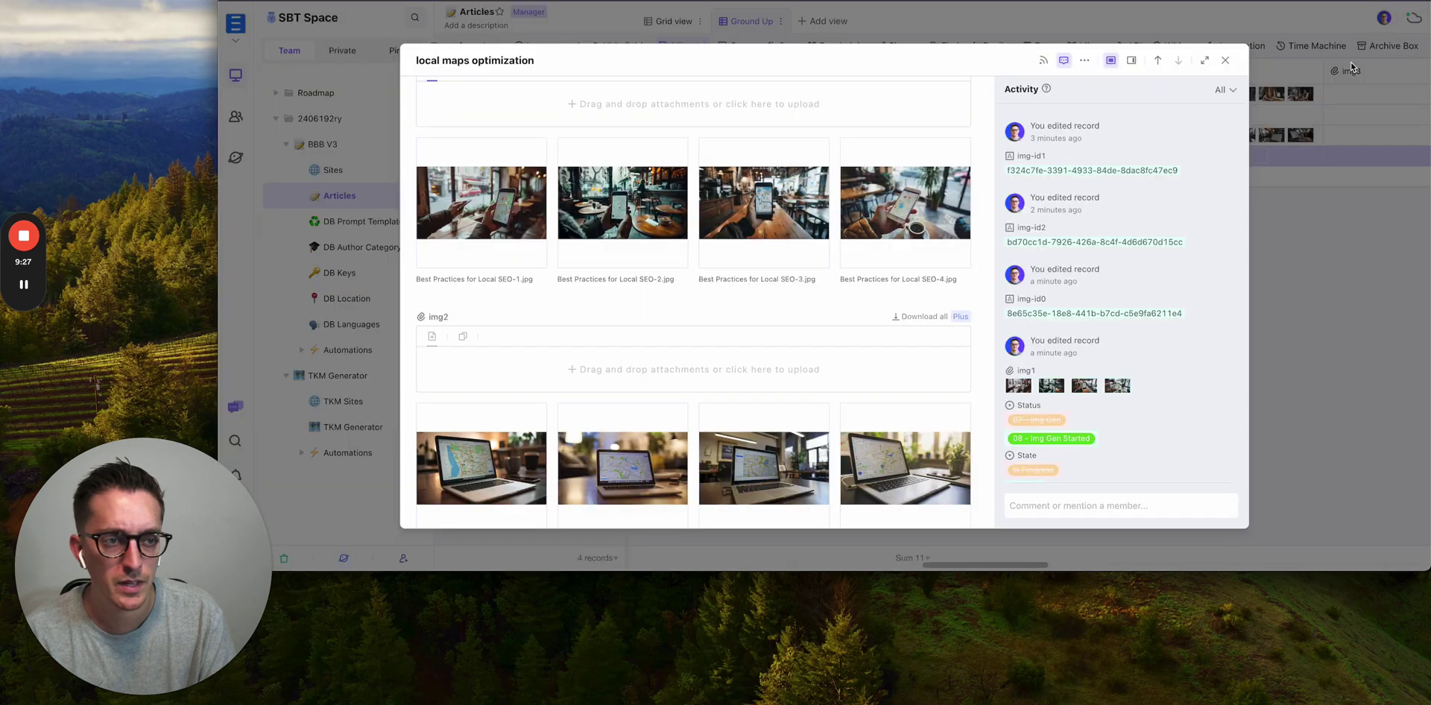
left_click(510, 217)
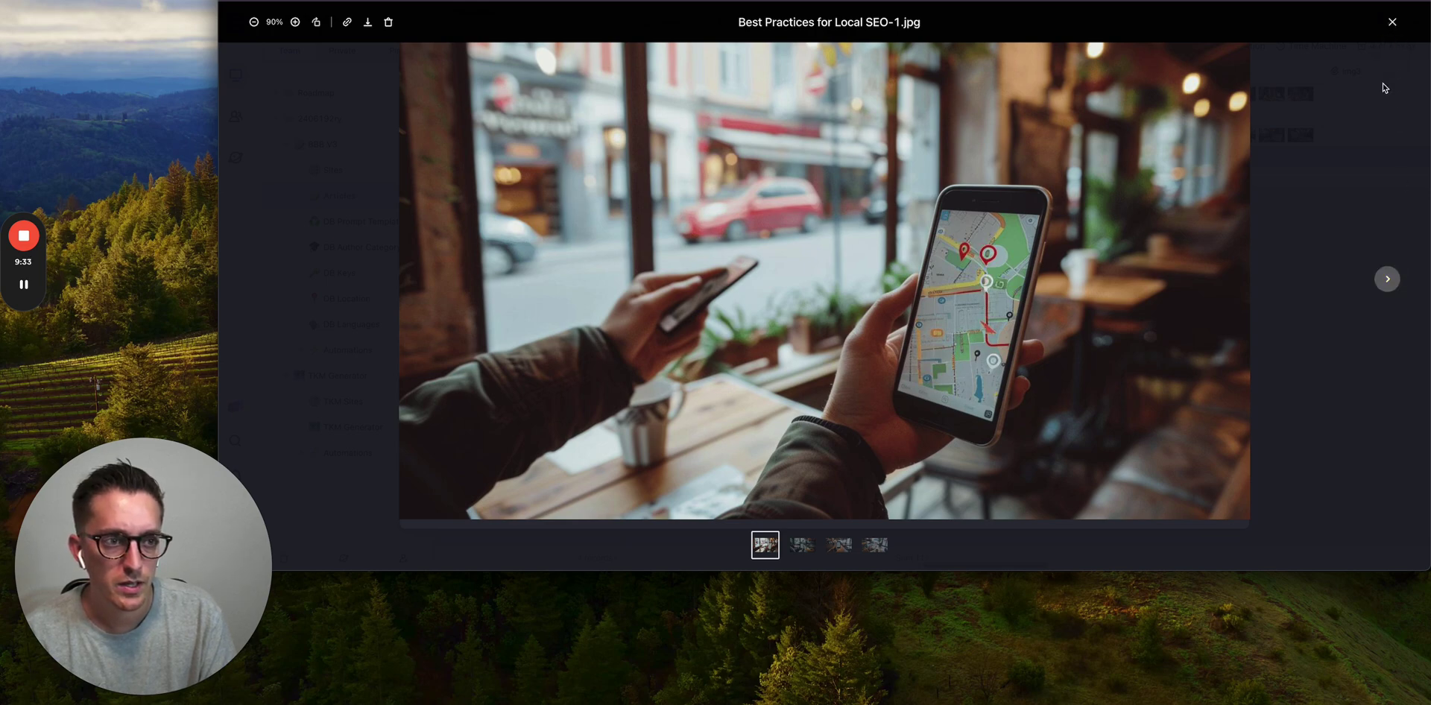
left_click(1392, 23)
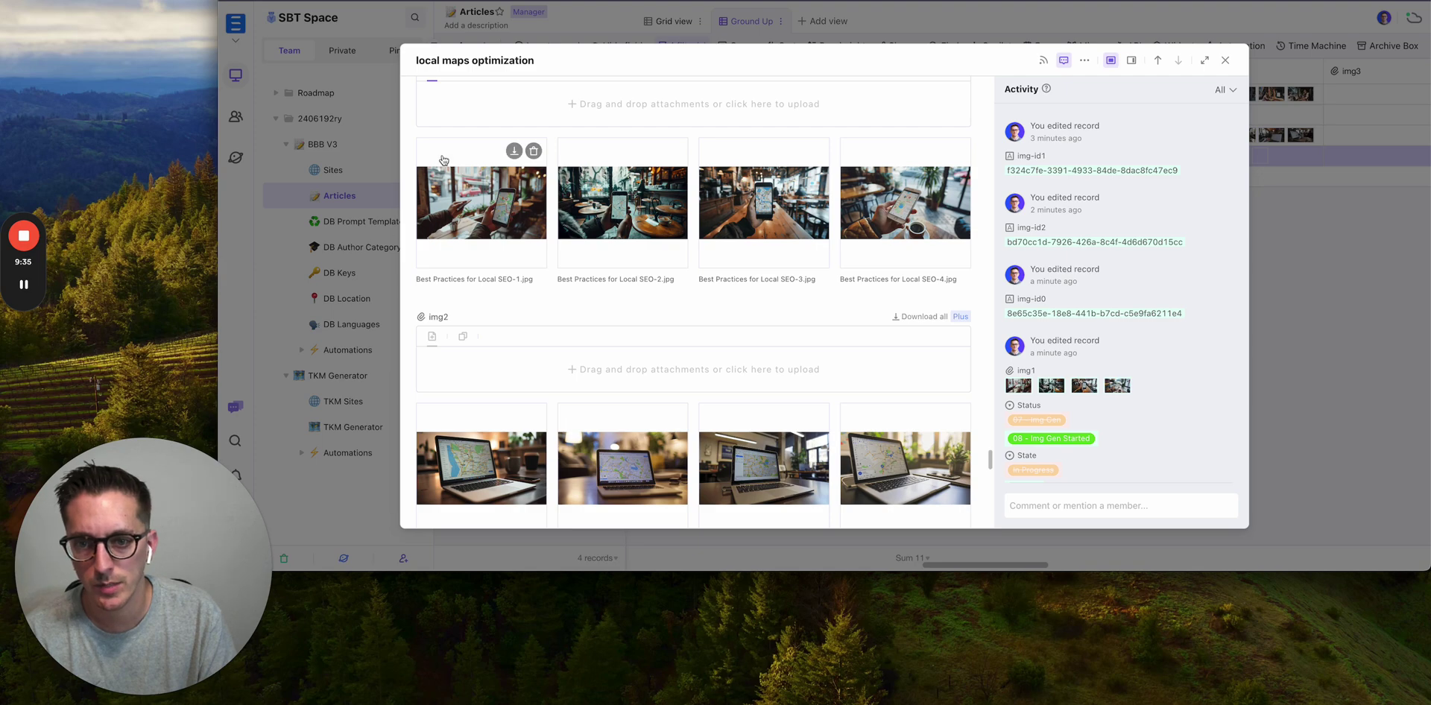
mouse_move(488, 211)
left_mouse_down()
mouse_move(513, 211)
mouse_move(479, 211)
left_mouse_up()
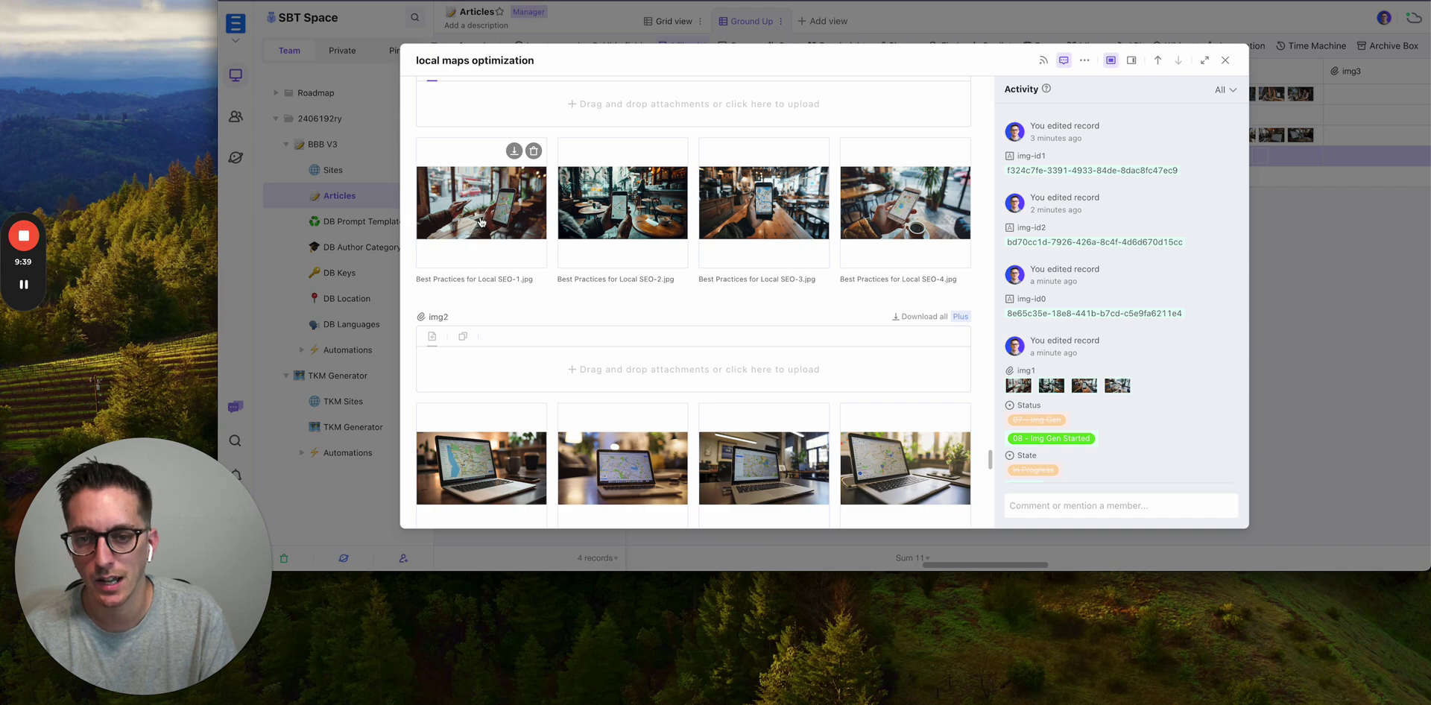
Preview the four Case Studies Successful Local Maps Optimization images in img2 and move the third image ahead of the second.
scroll(721, 312, "down", 2)
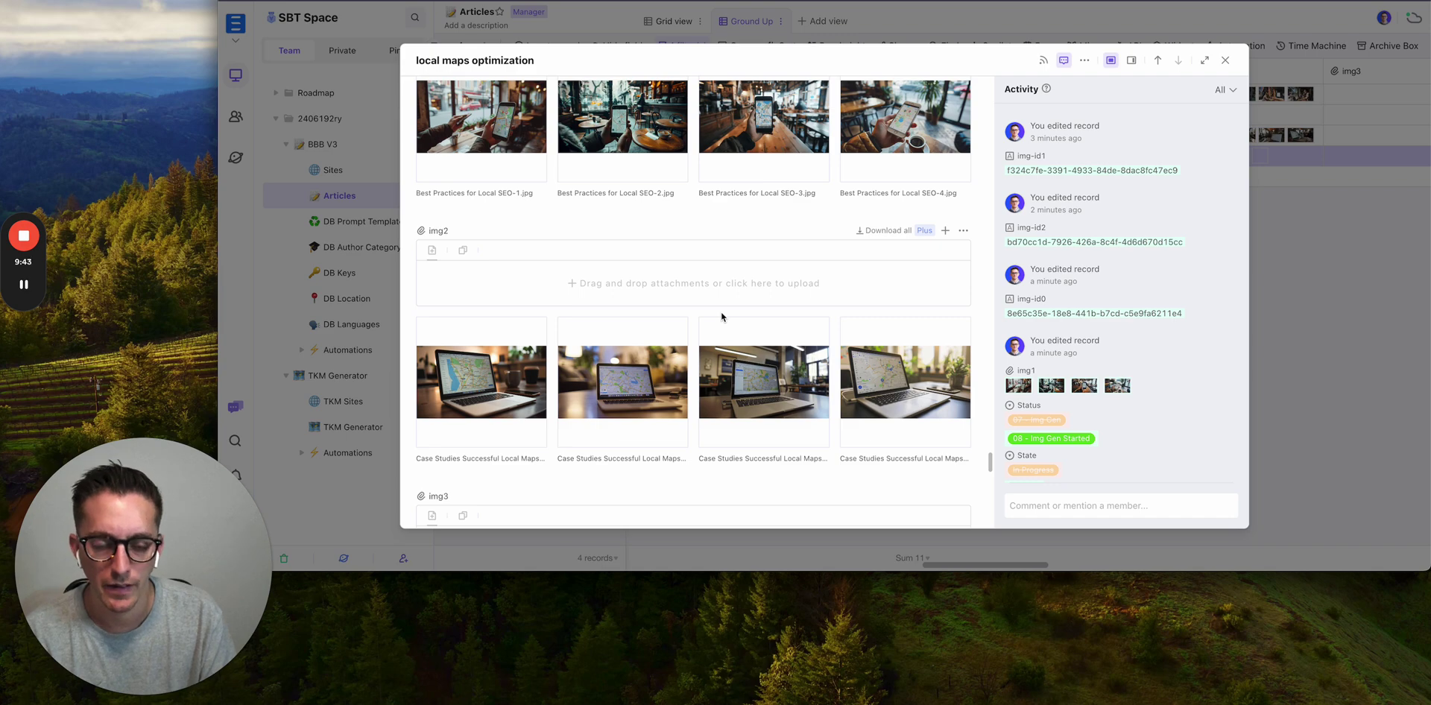
left_click(489, 383)
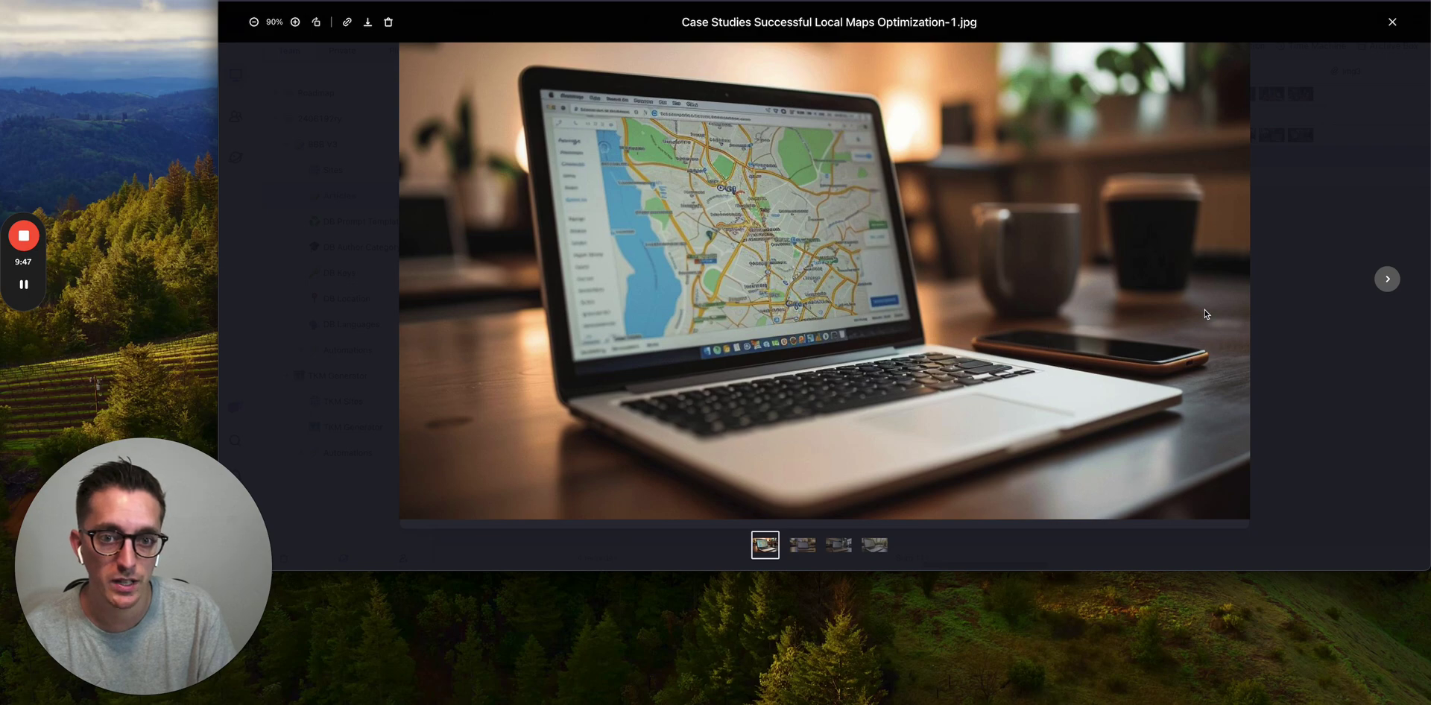
left_click(1391, 282)
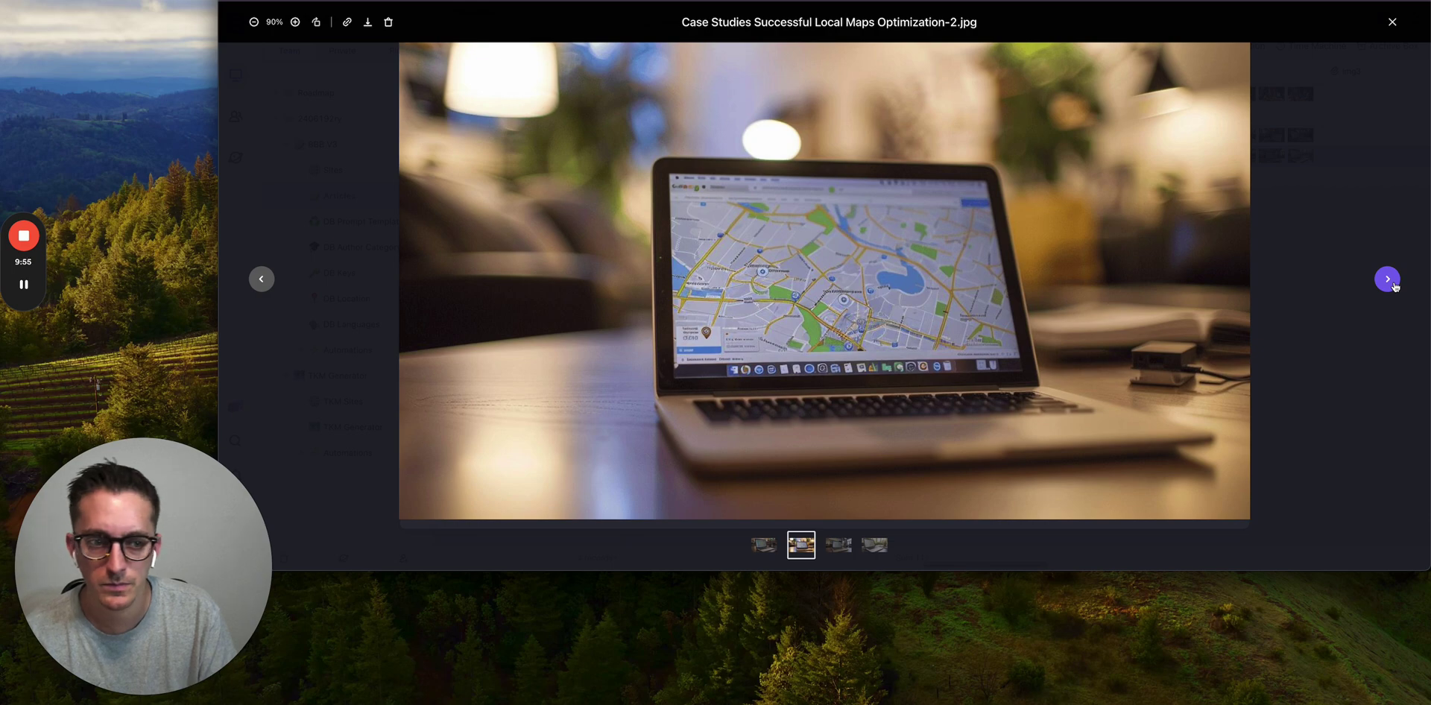
left_click(1393, 284)
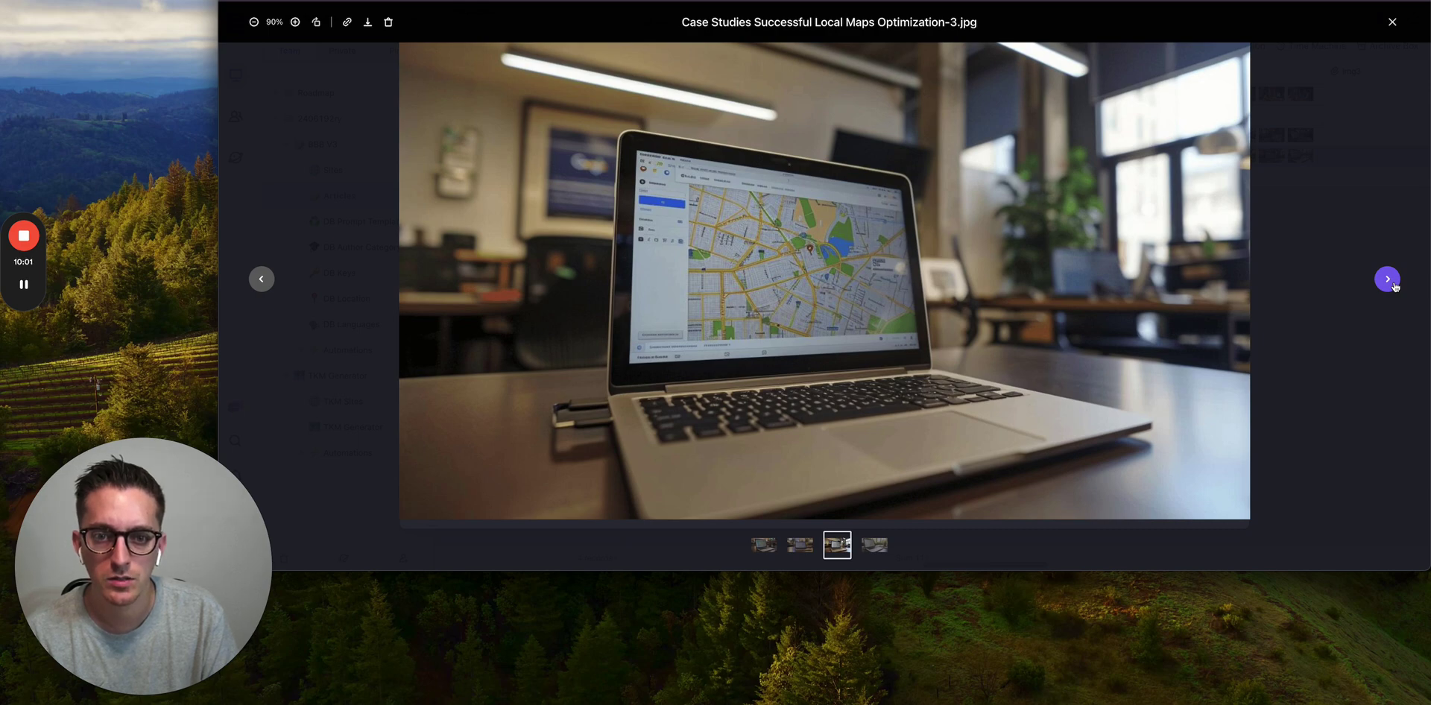
left_click(1387, 280)
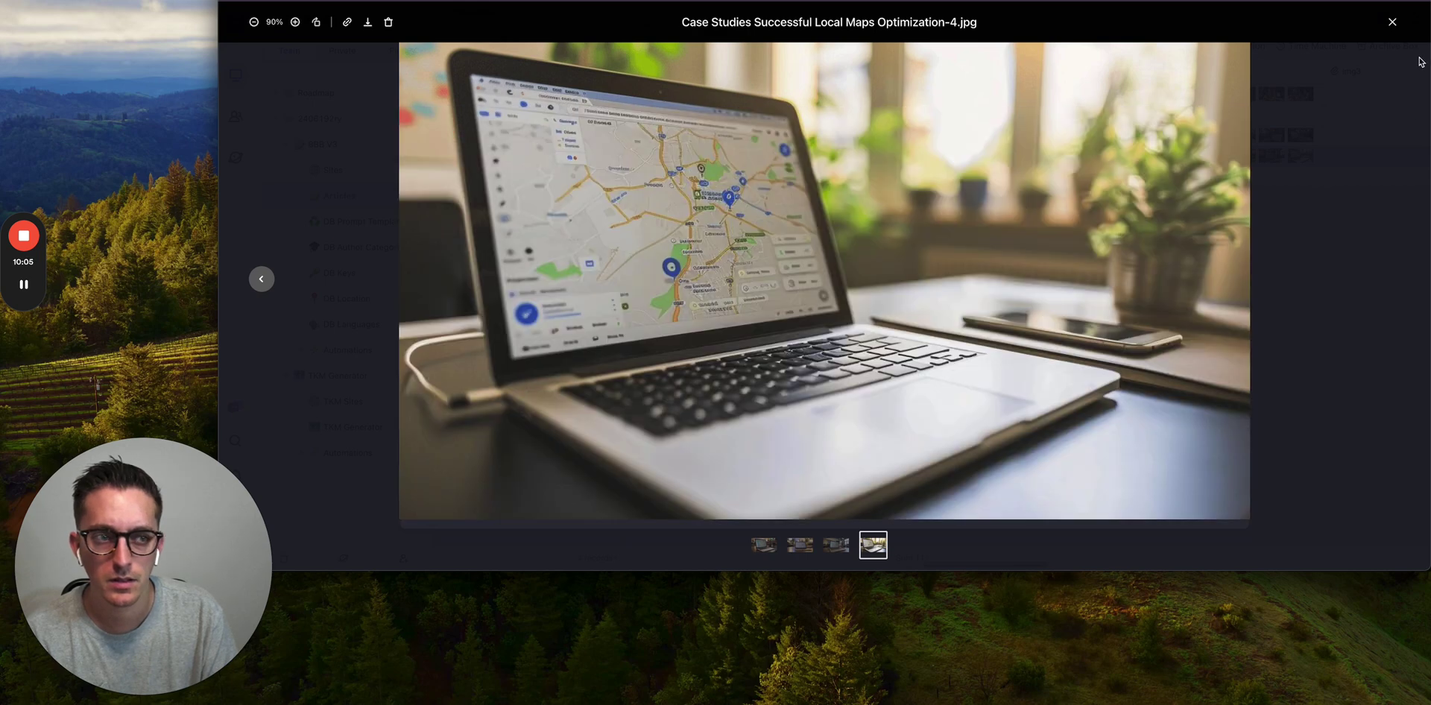
left_click(1391, 21)
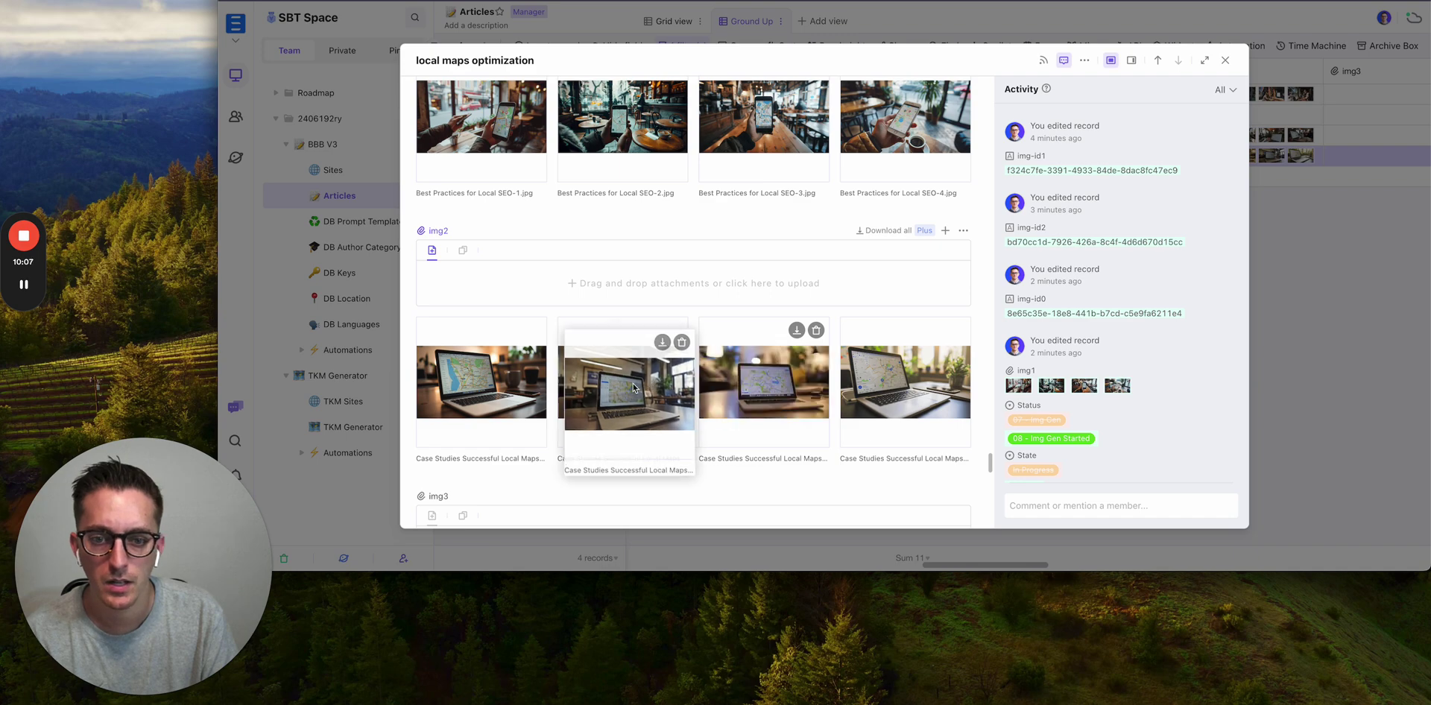
Check the record's State, preview the four featured images in img0, and close the expanded record.
scroll(659, 332, "down", 5)
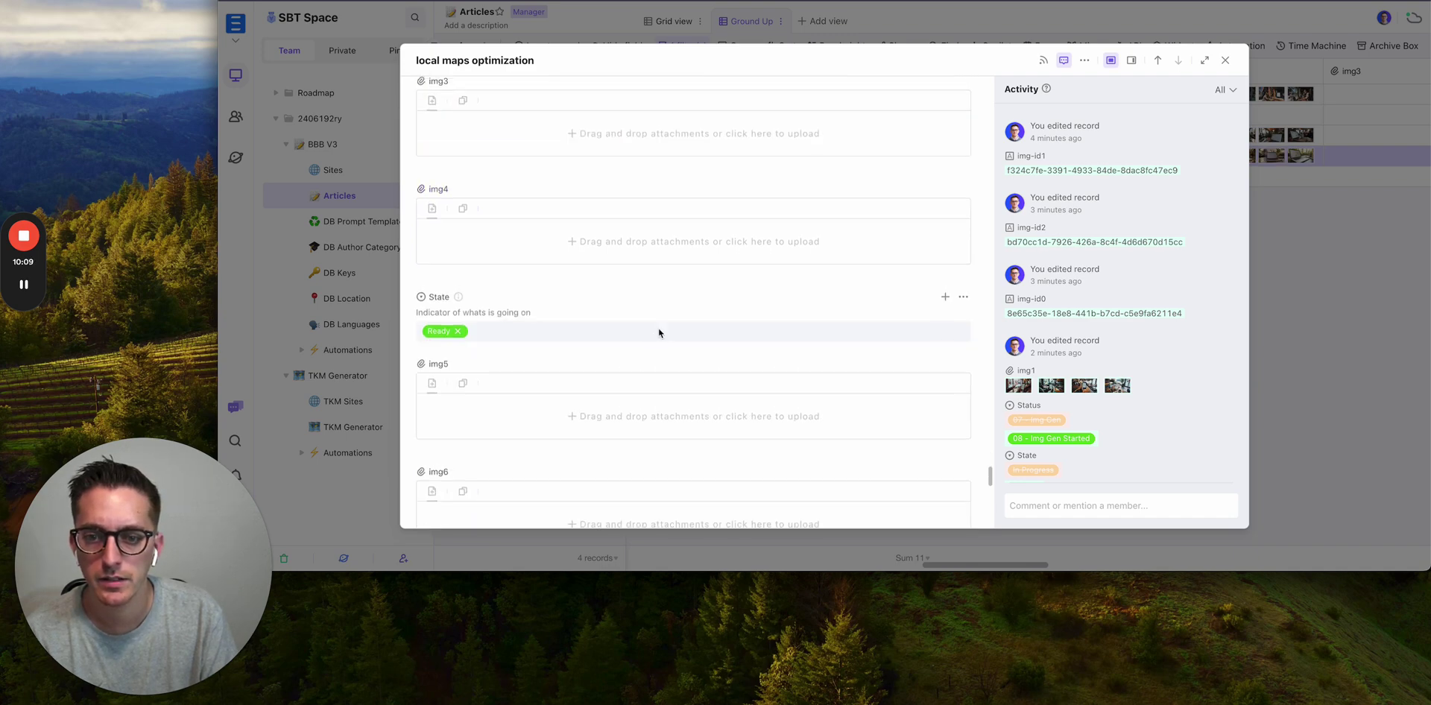
scroll(659, 333, "up", 5)
scroll(660, 333, "up", 5)
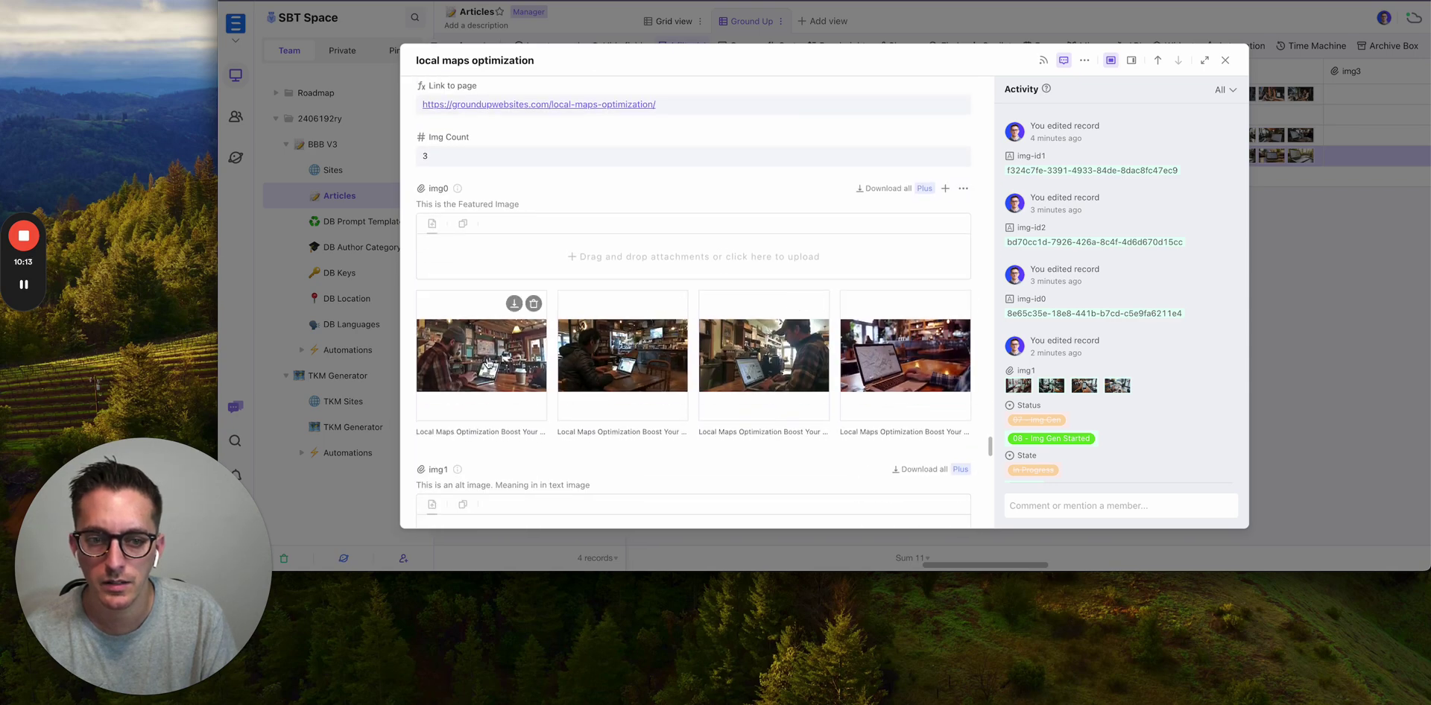
left_click(488, 362)
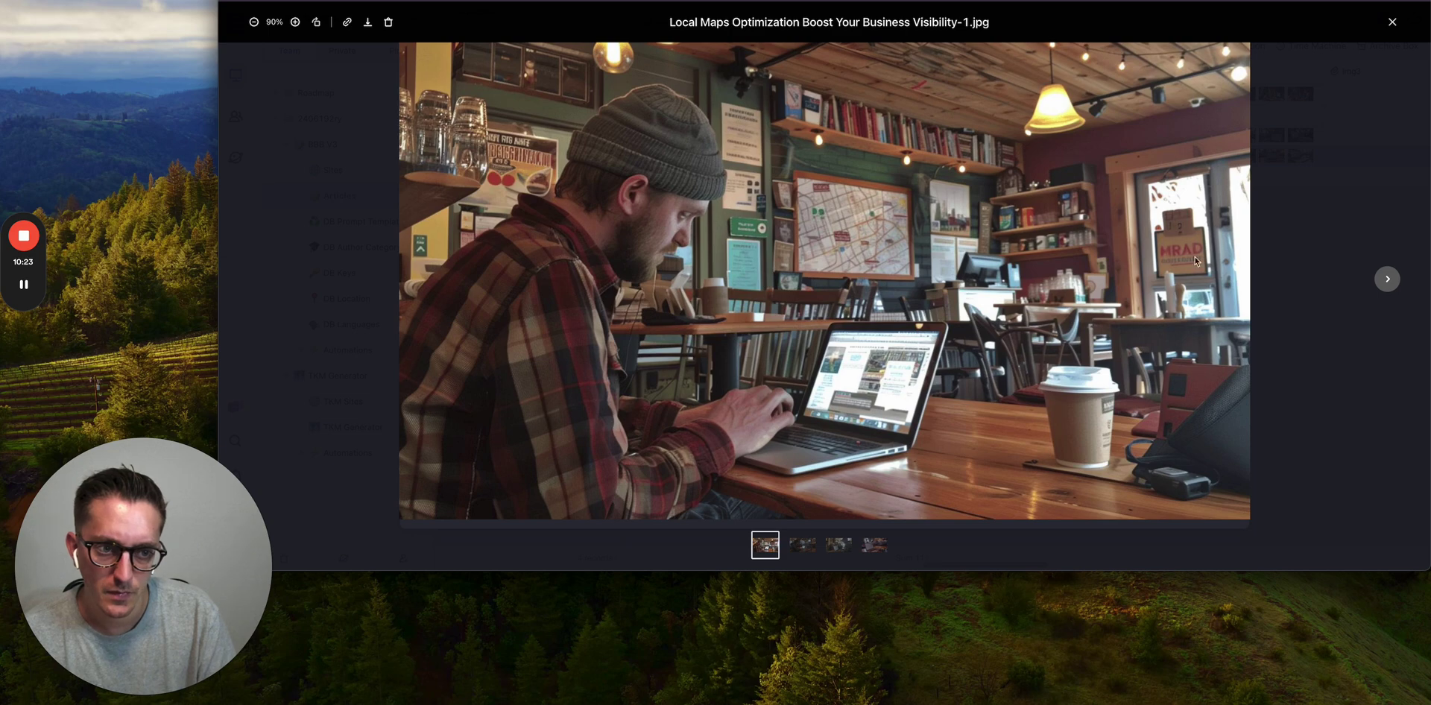
left_click(1387, 279)
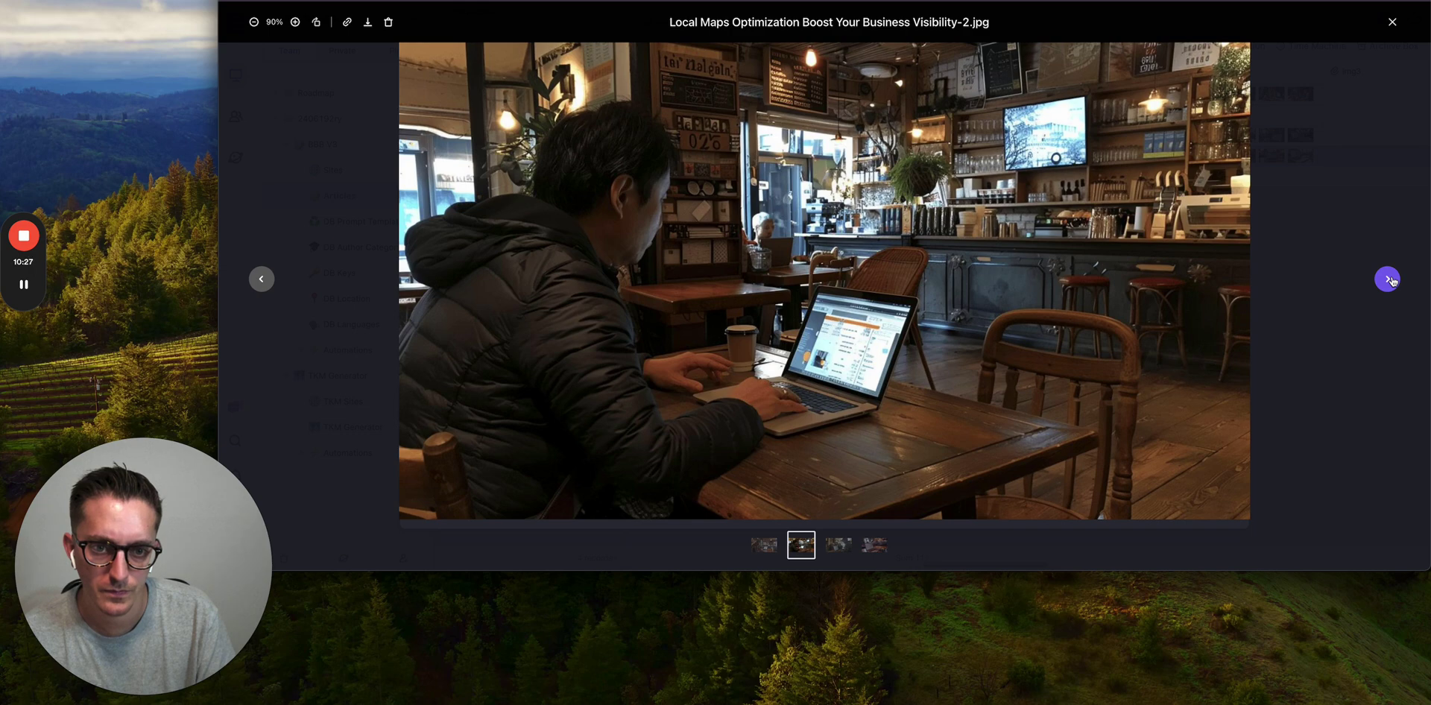
left_click(1388, 280)
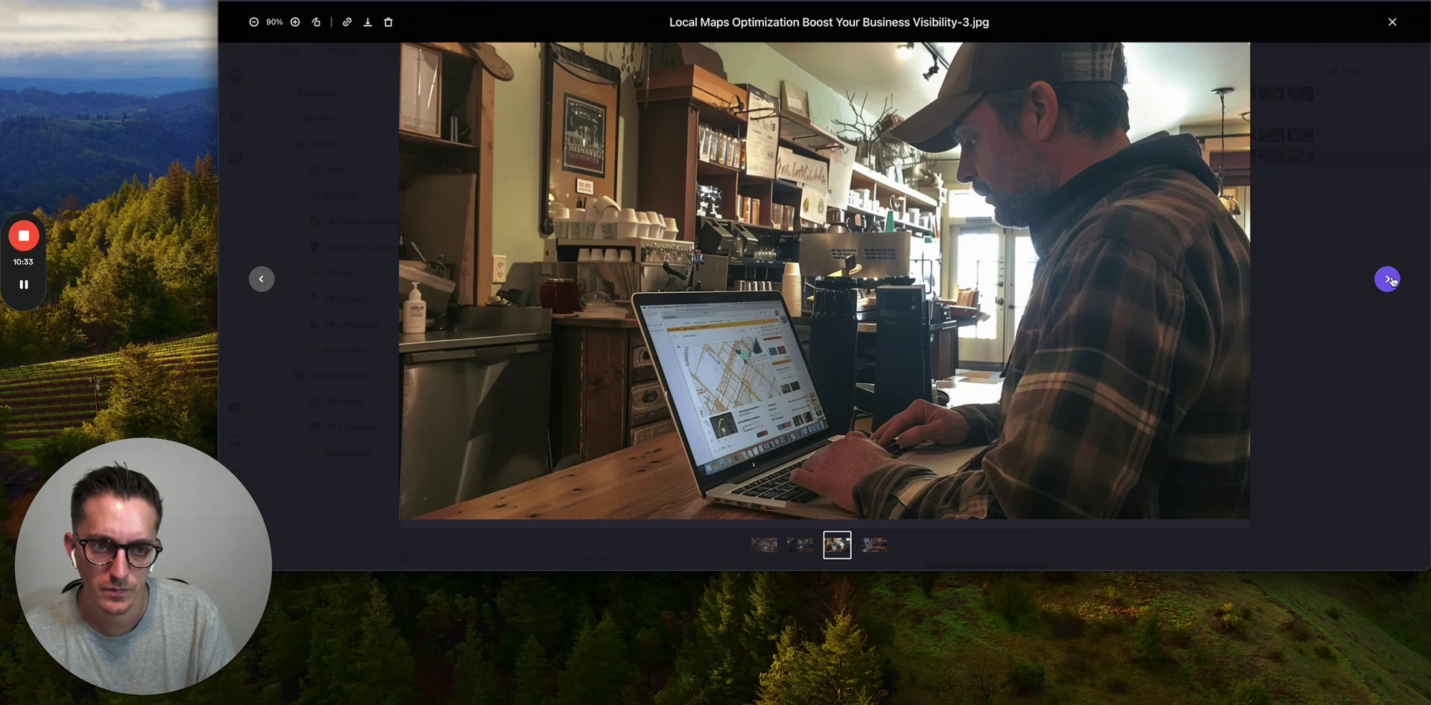
left_click(1389, 280)
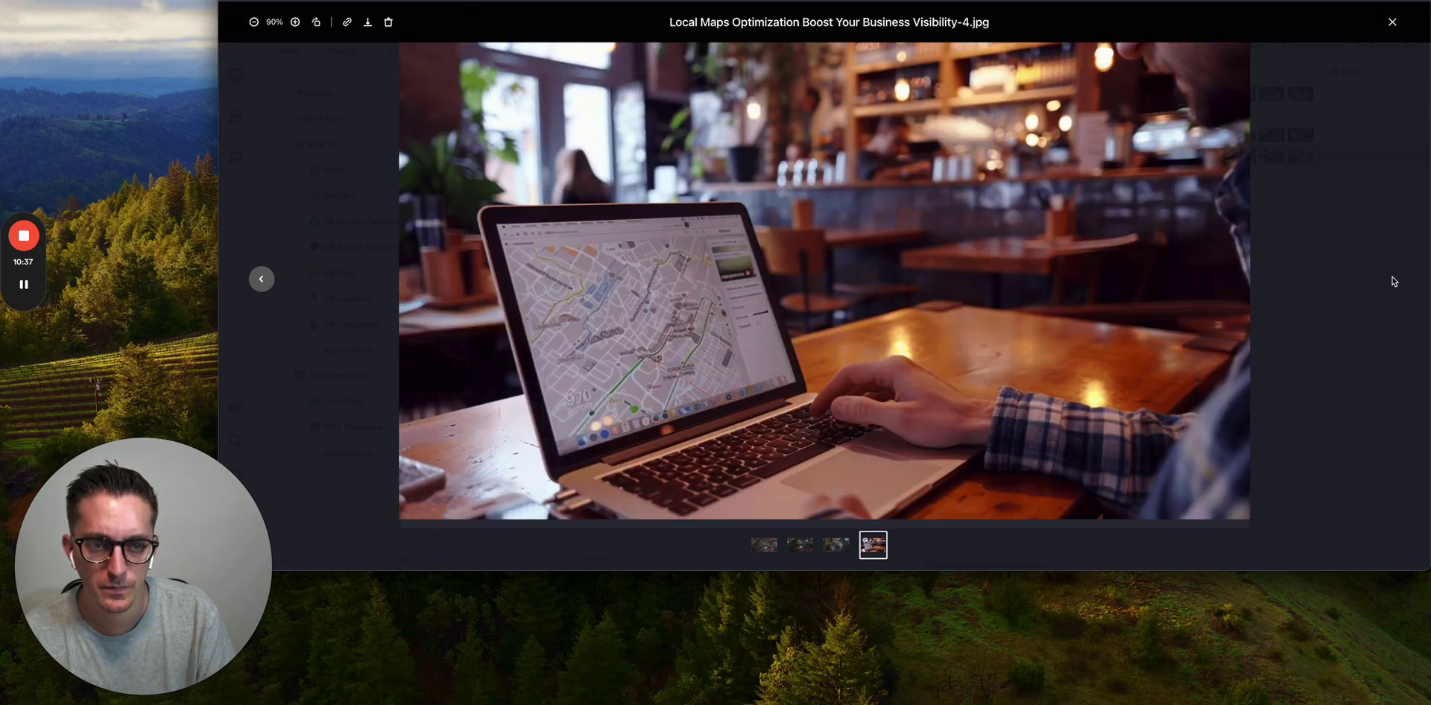
left_click(275, 284)
left_click(1388, 25)
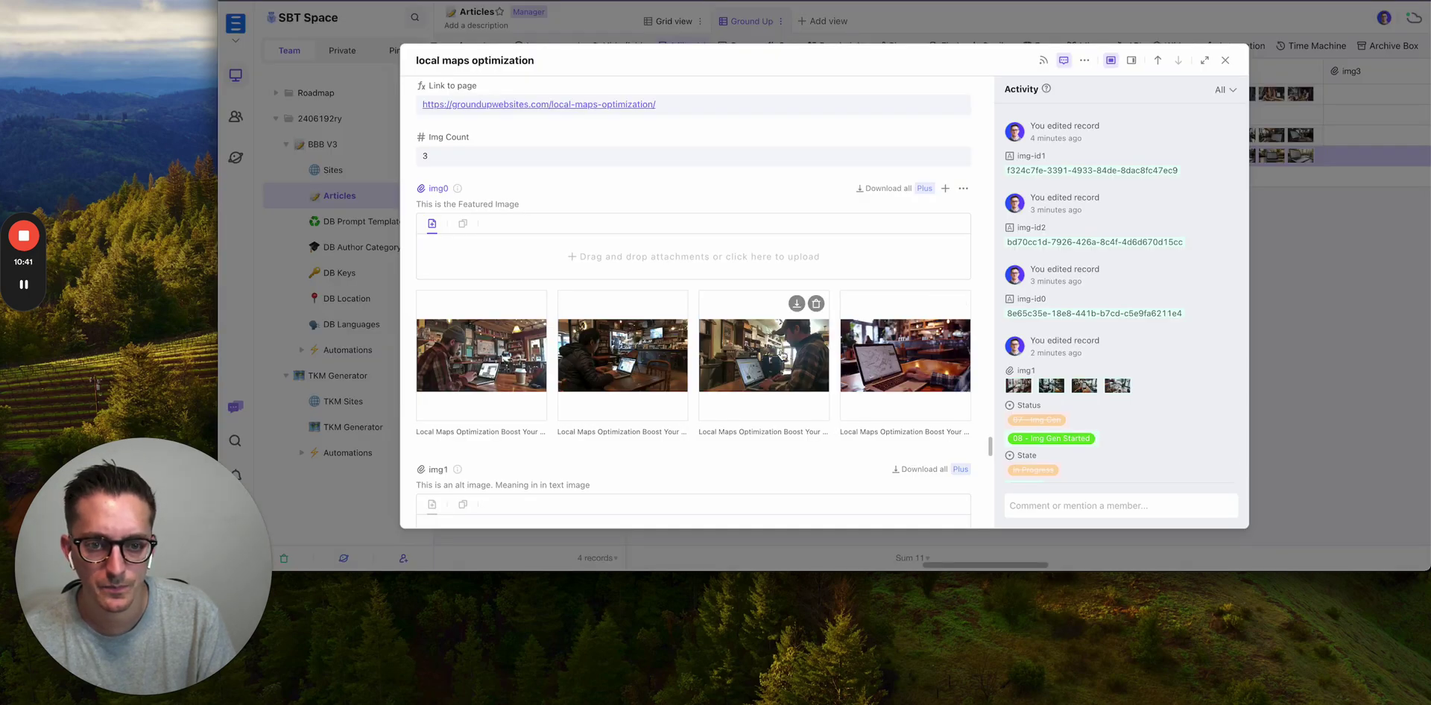
scroll(745, 313, "down", 10)
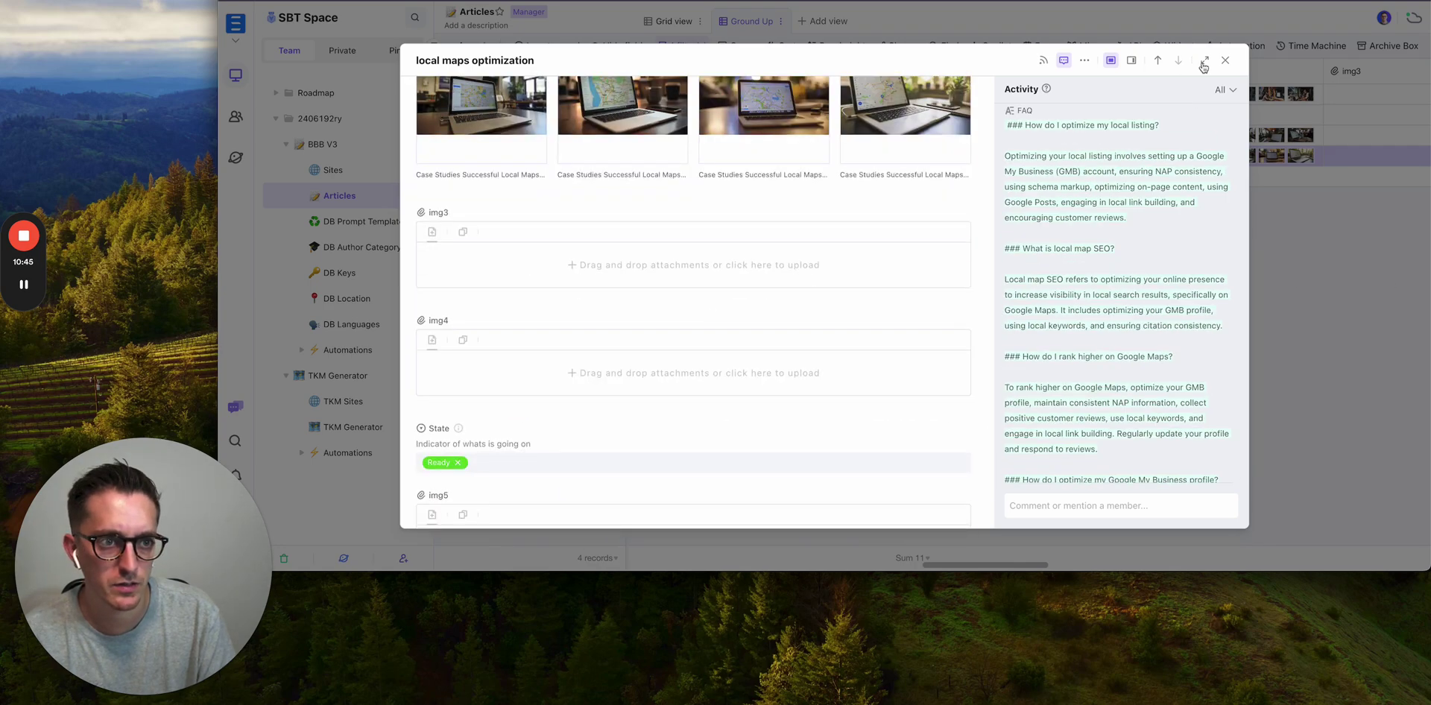
left_click(1226, 61)
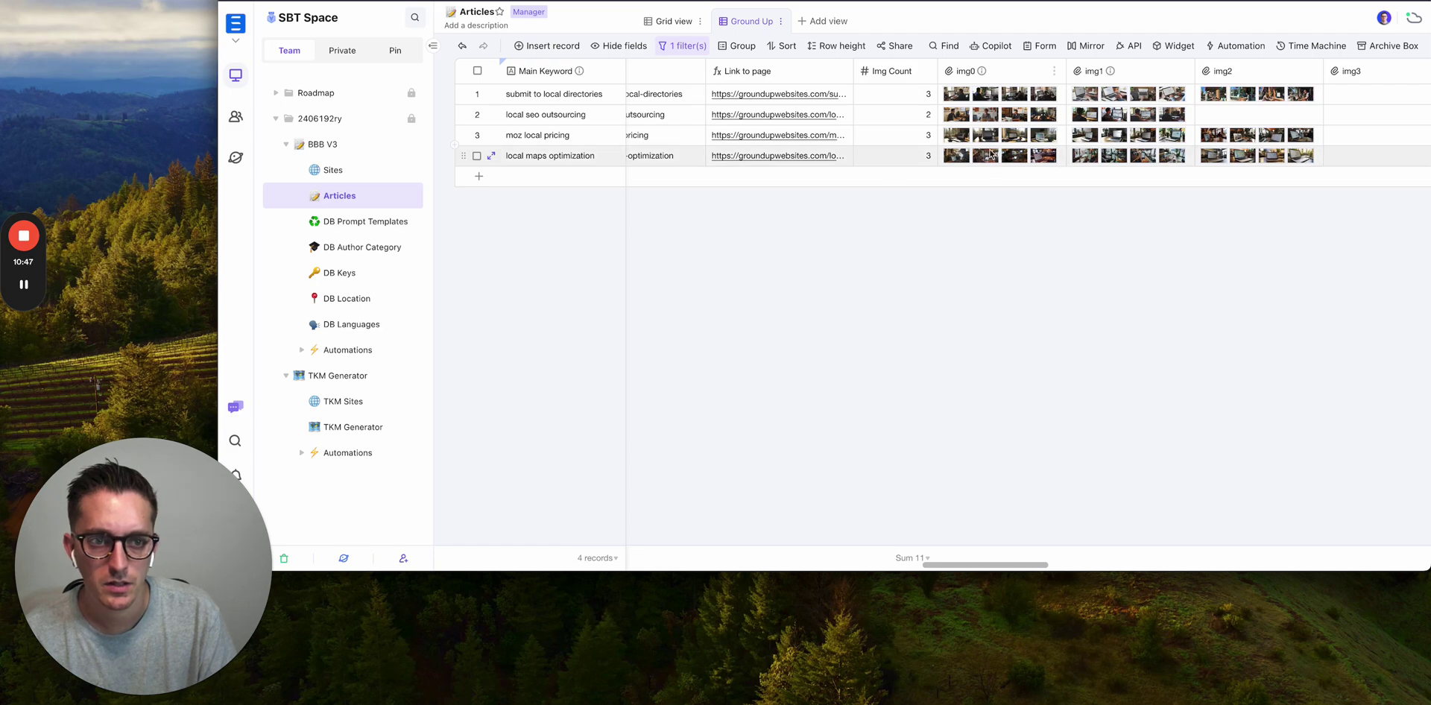
Check the local maps optimization row's Status and its img0, img1 and img2 fields in the grid.
scroll(991, 154, "left", 10)
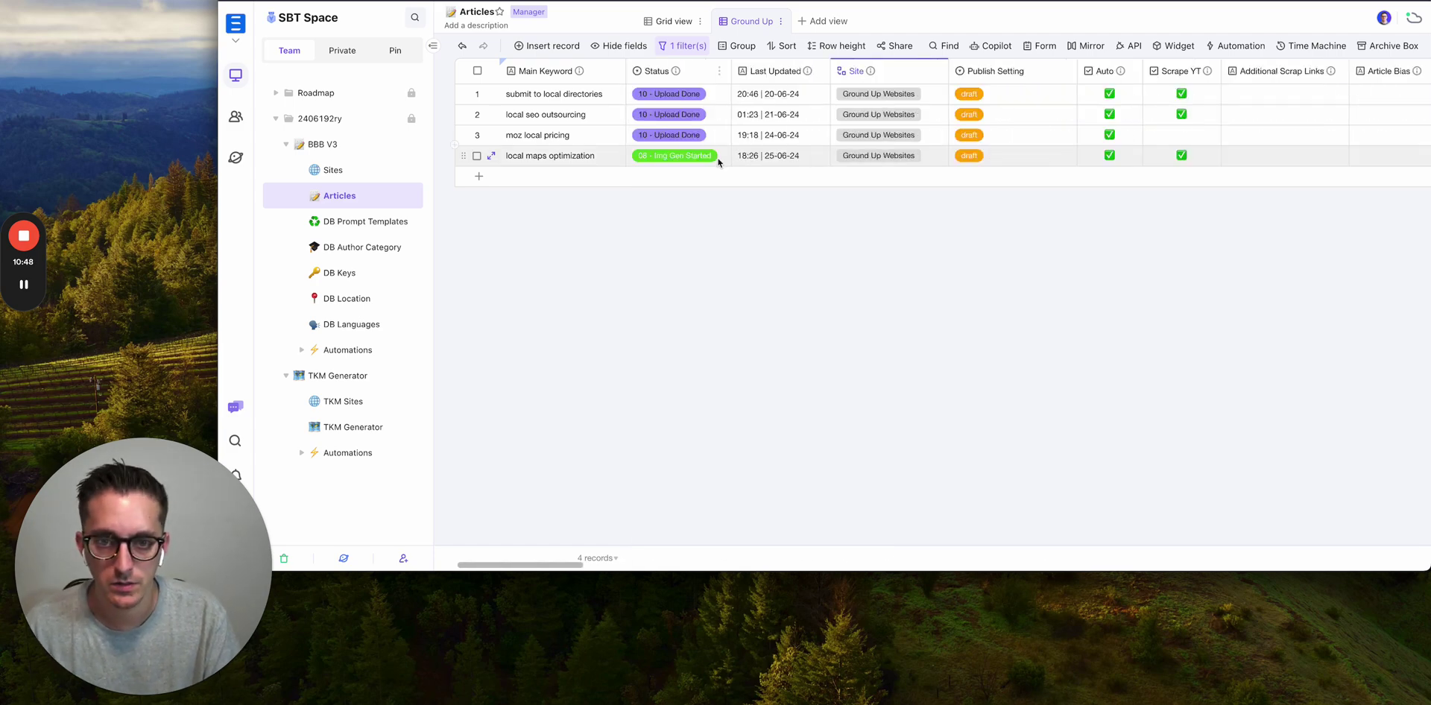
scroll(845, 163, "right", 10)
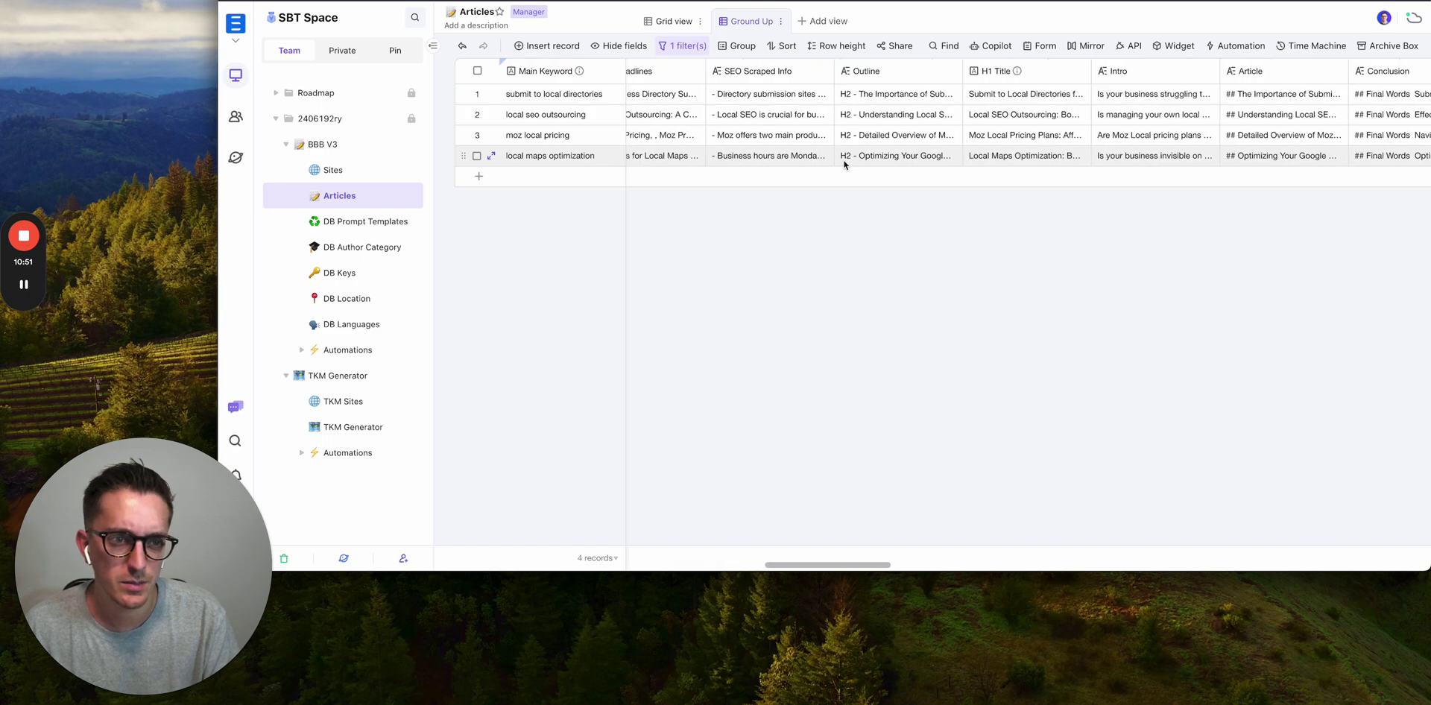
scroll(845, 163, "right", 10)
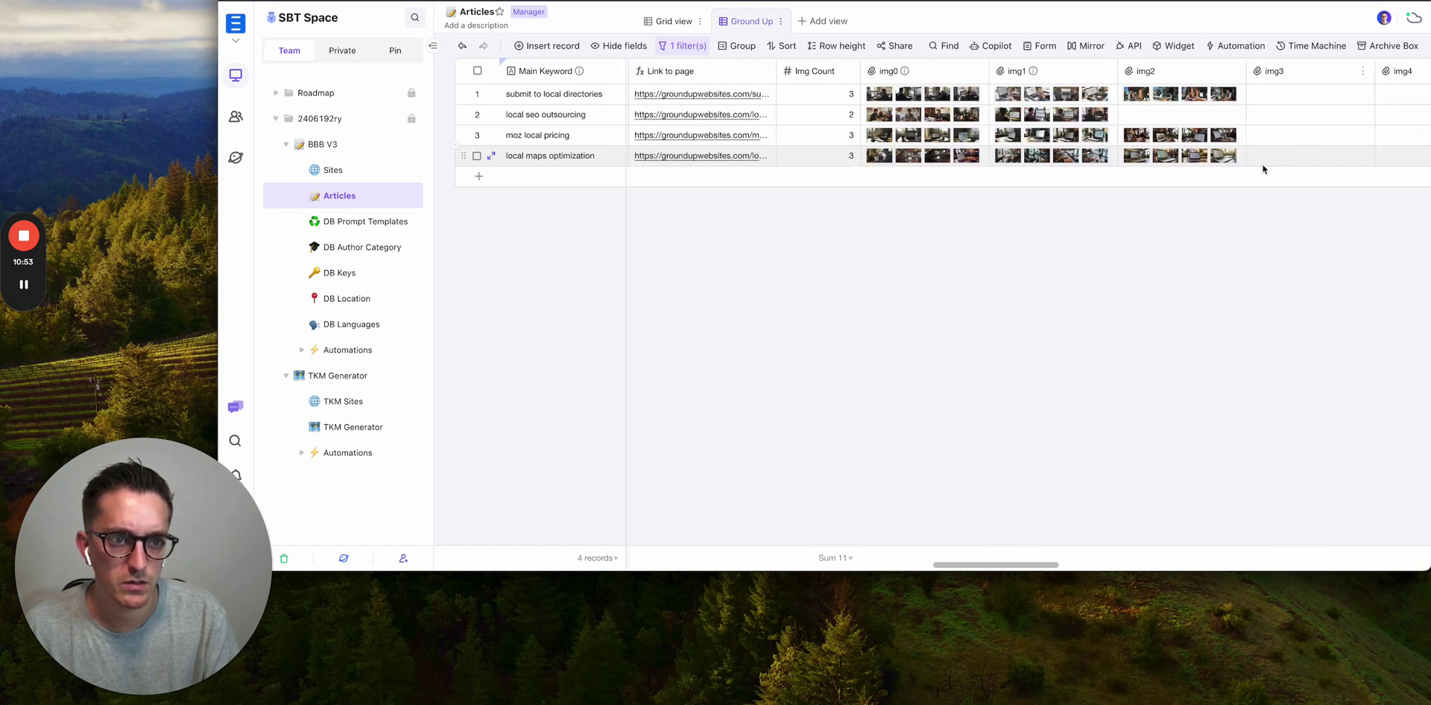
Check the local maps optimization row's State and WP Post ID, and set its Status to 09 - Article Upload.
scroll(1103, 164, "right", 8)
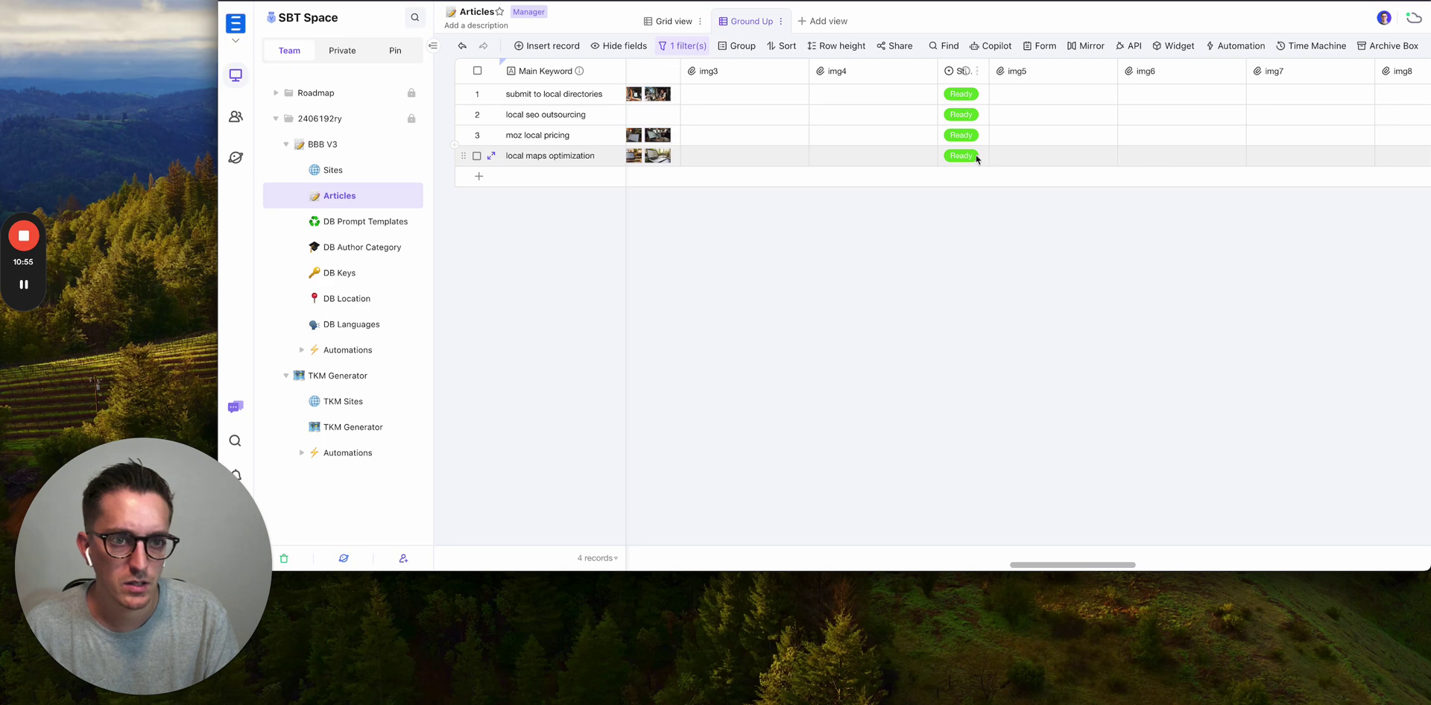
scroll(971, 160, "right", 15)
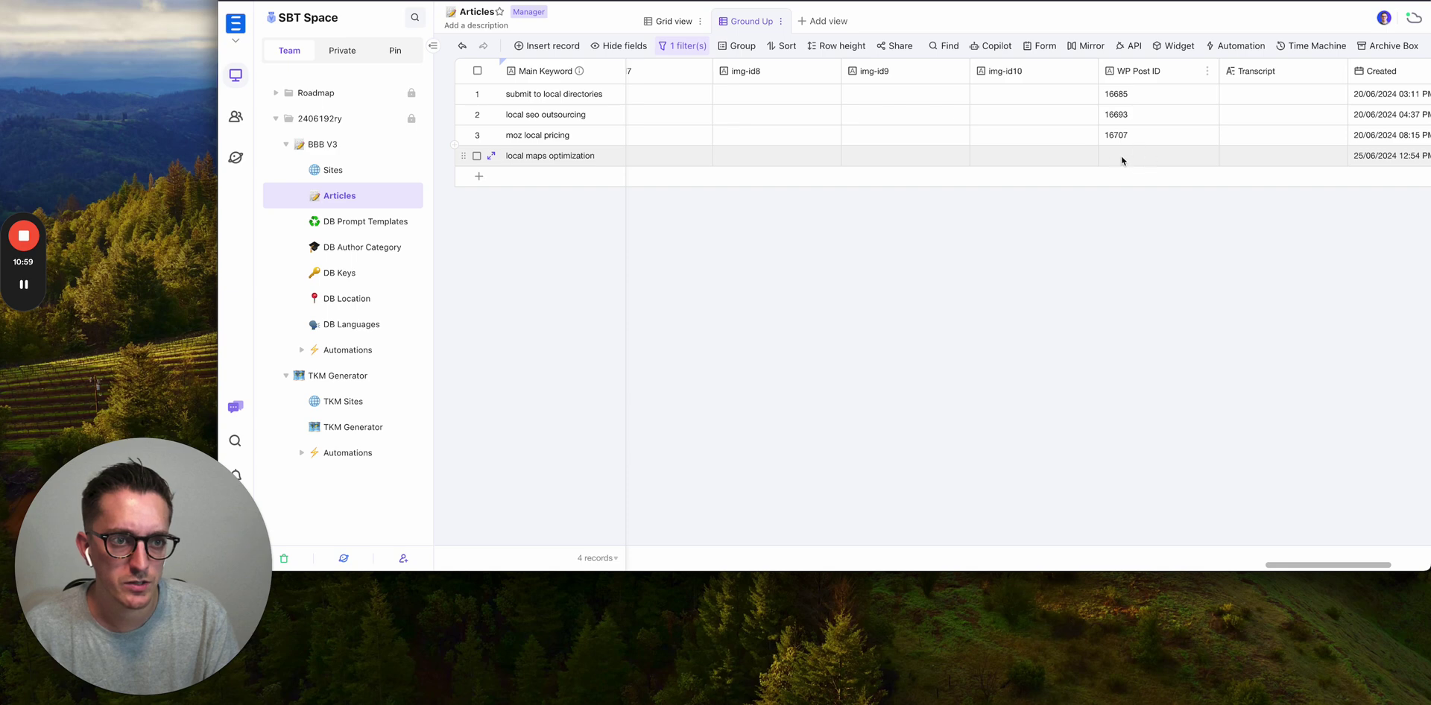
scroll(1120, 155, "left", 20)
left_click(722, 160)
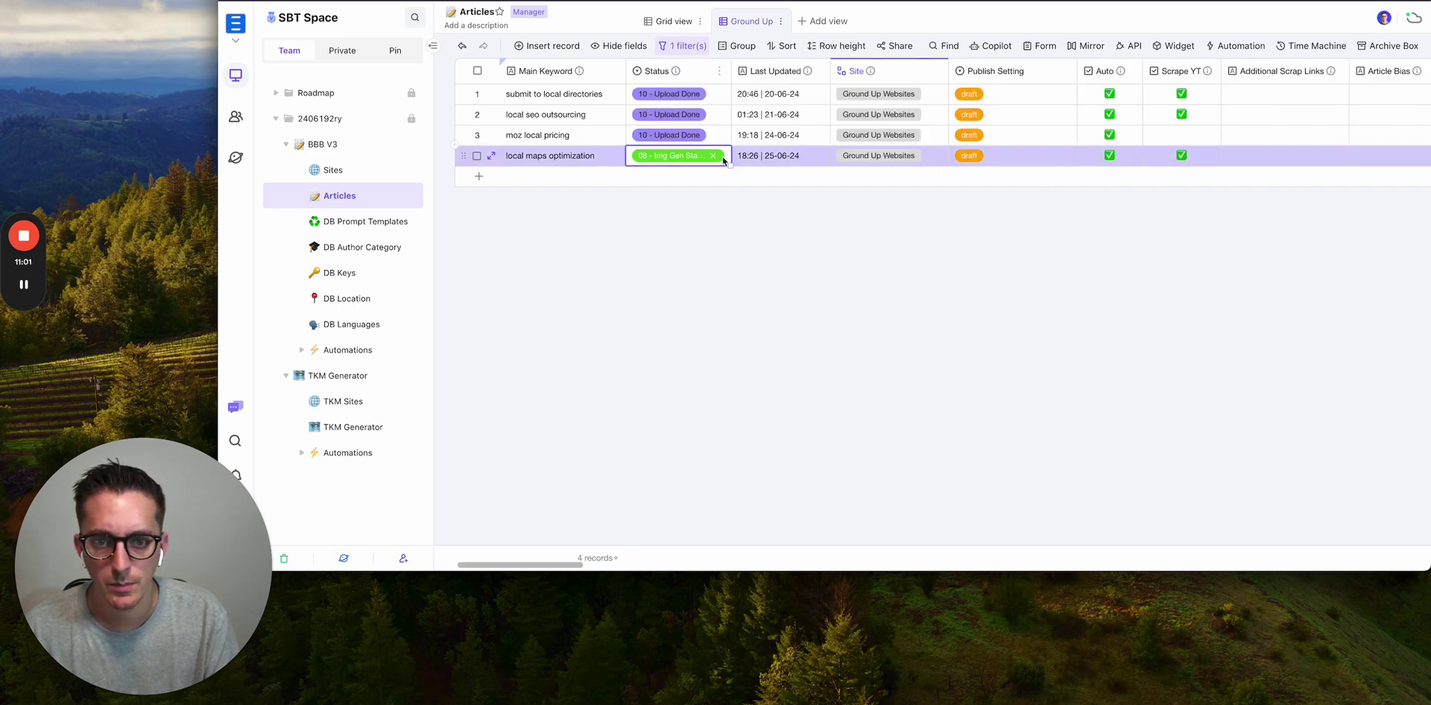
left_click(727, 161)
scroll(730, 335, "down", 3)
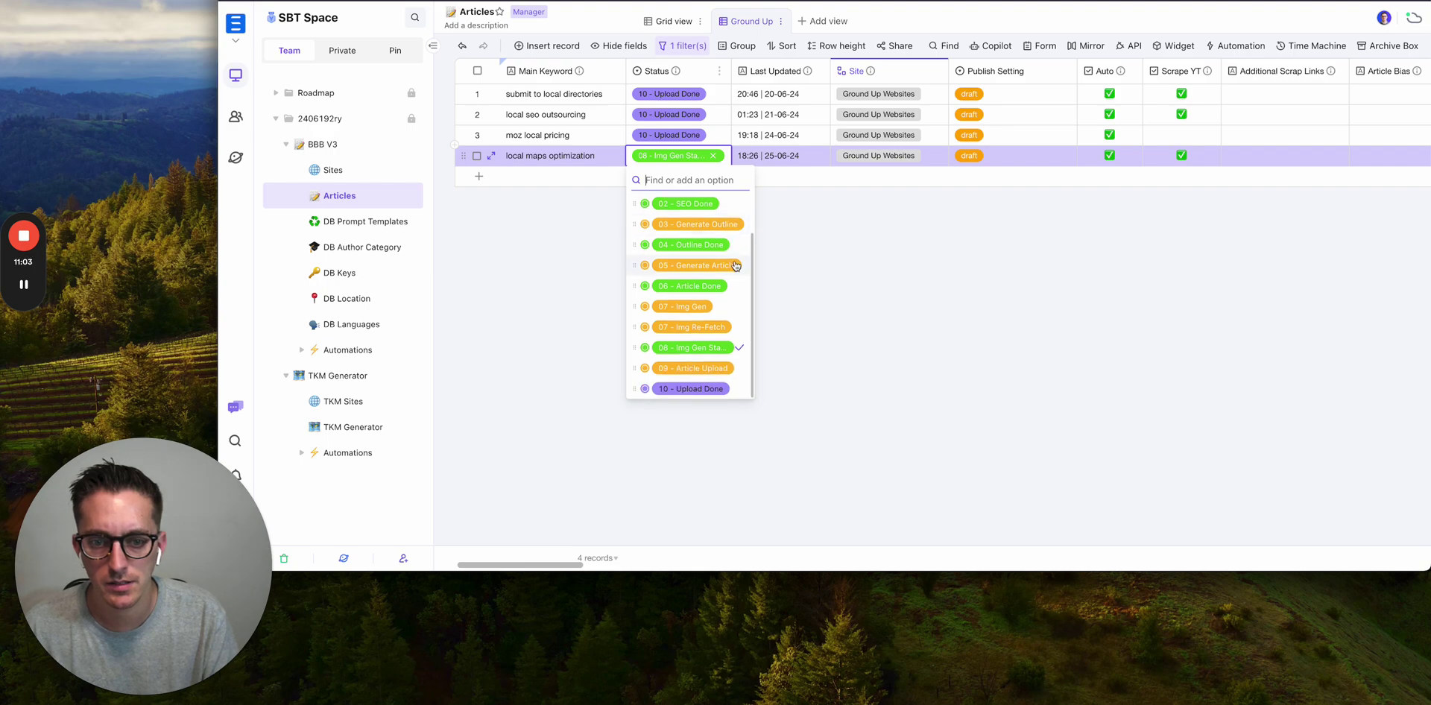
left_click(713, 372)
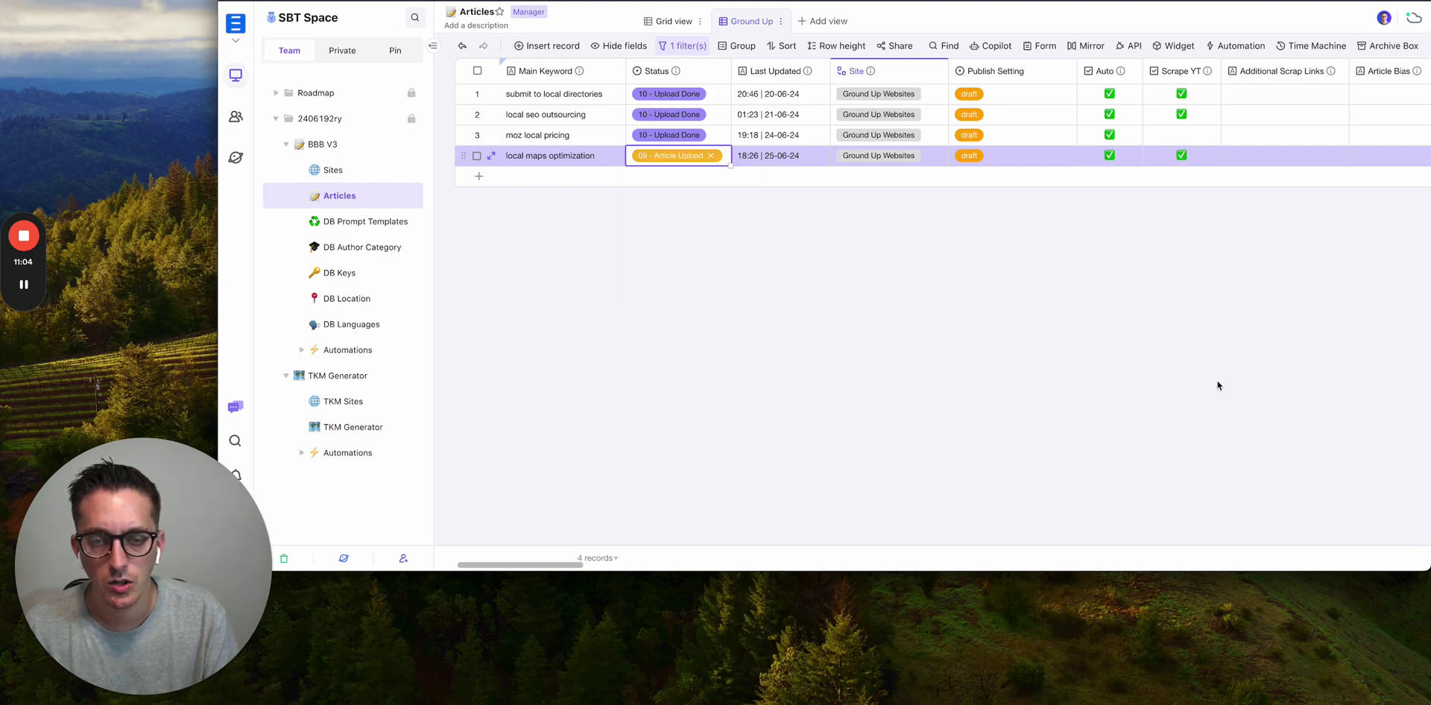
left_click(911, 308)
Switch to the WordPress Posts list, view the Moz Local Pricing Plans post, and examine its featured image, pricing sections, tables and inline images.
left_click(670, 2)
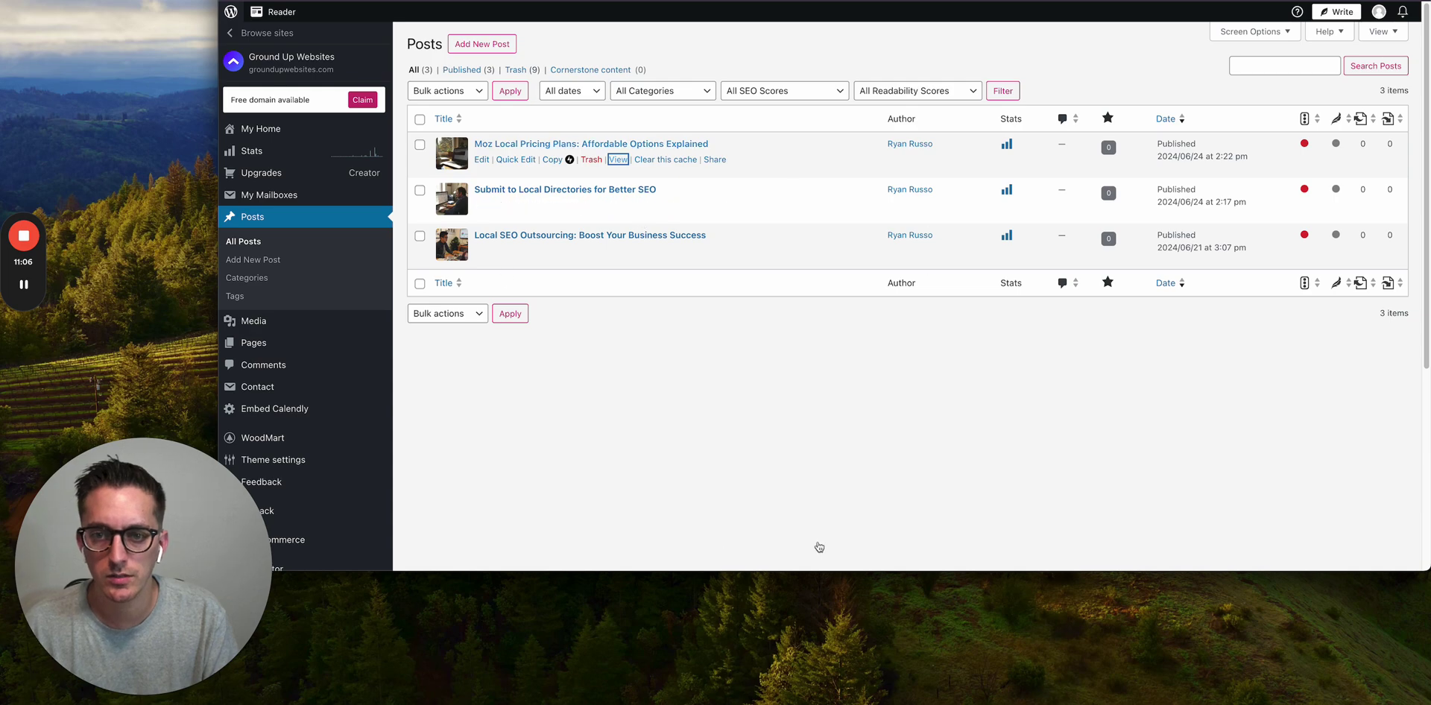
left_click(802, 441)
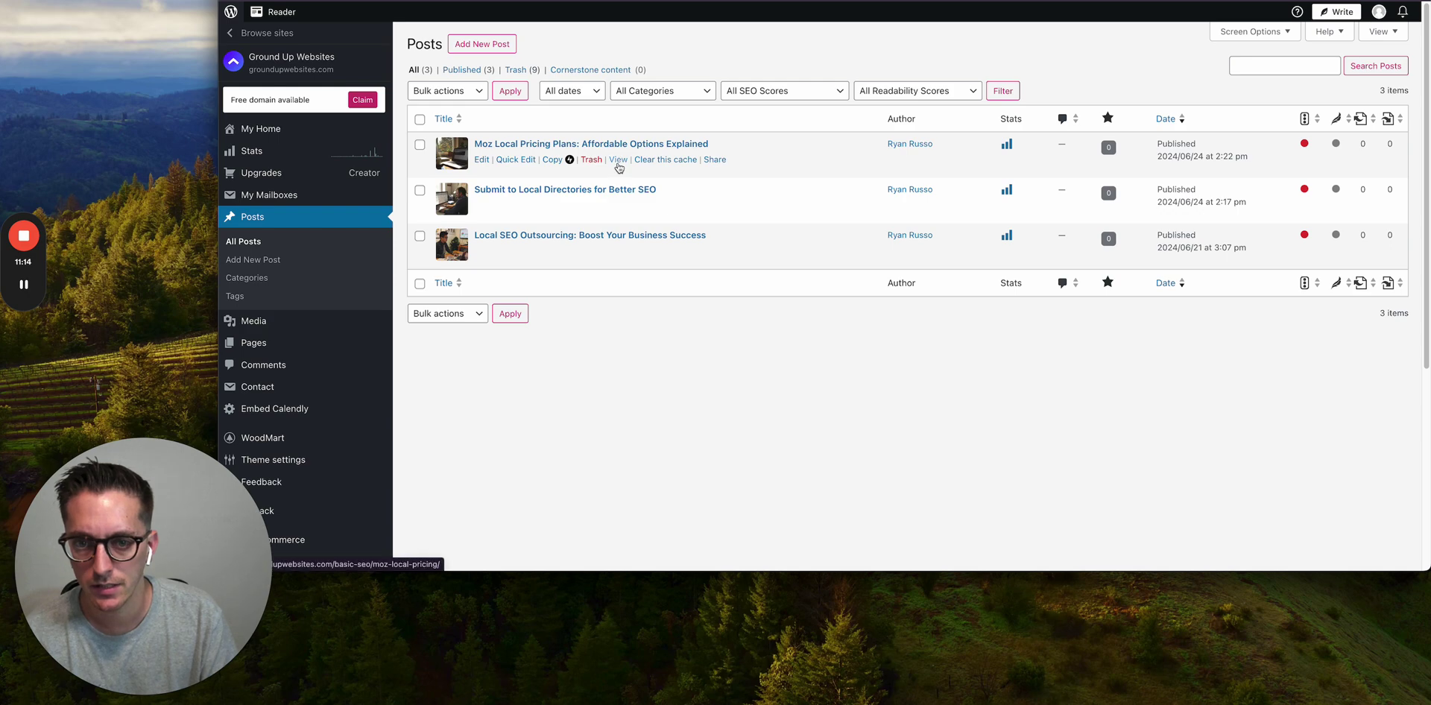
left_click(618, 160)
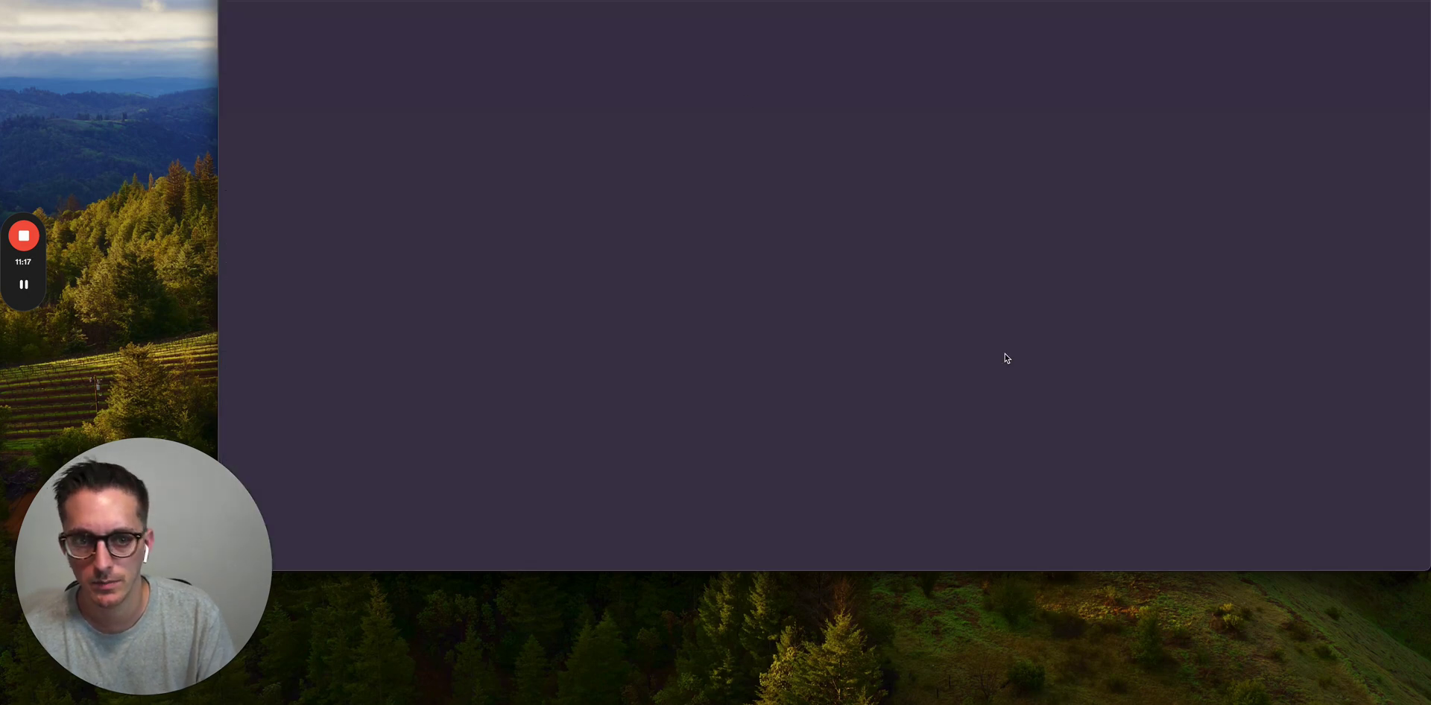
scroll(1117, 347, "down", 10)
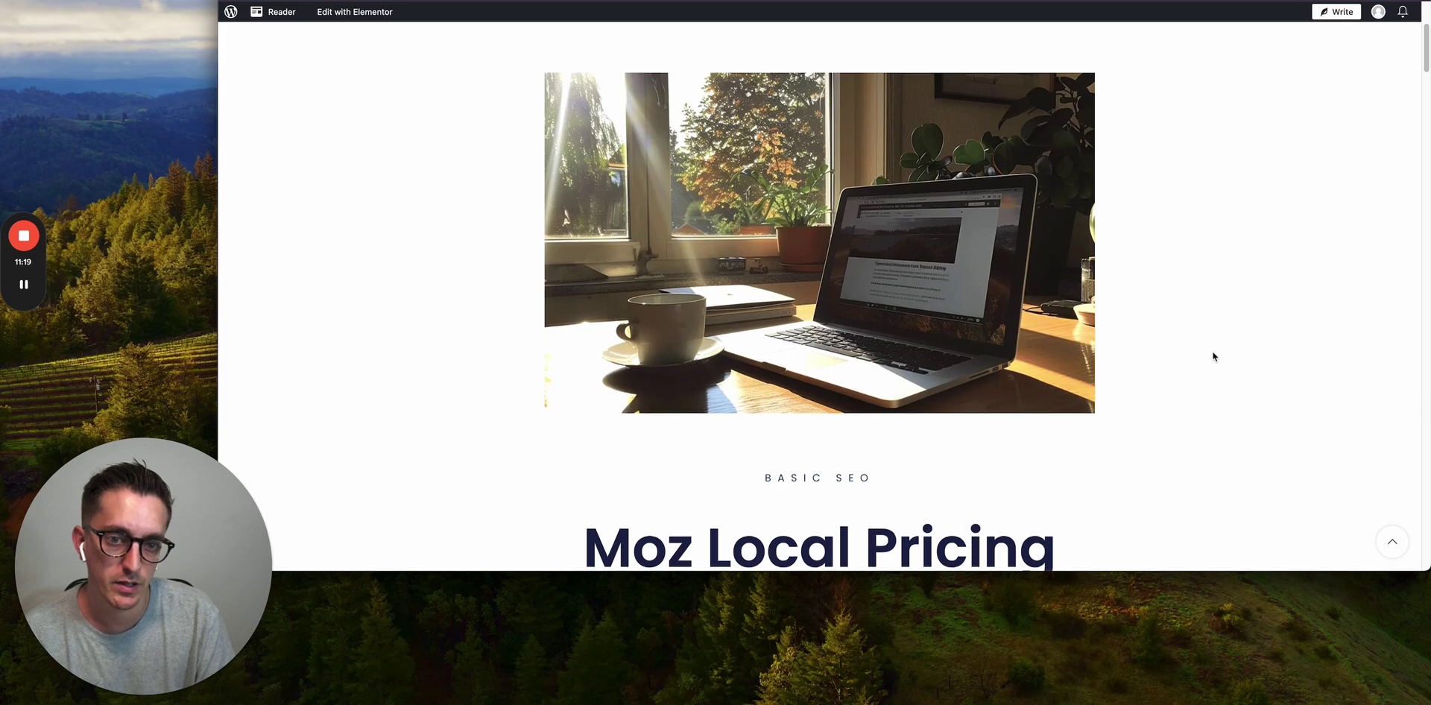
scroll(1212, 358, "down", 10)
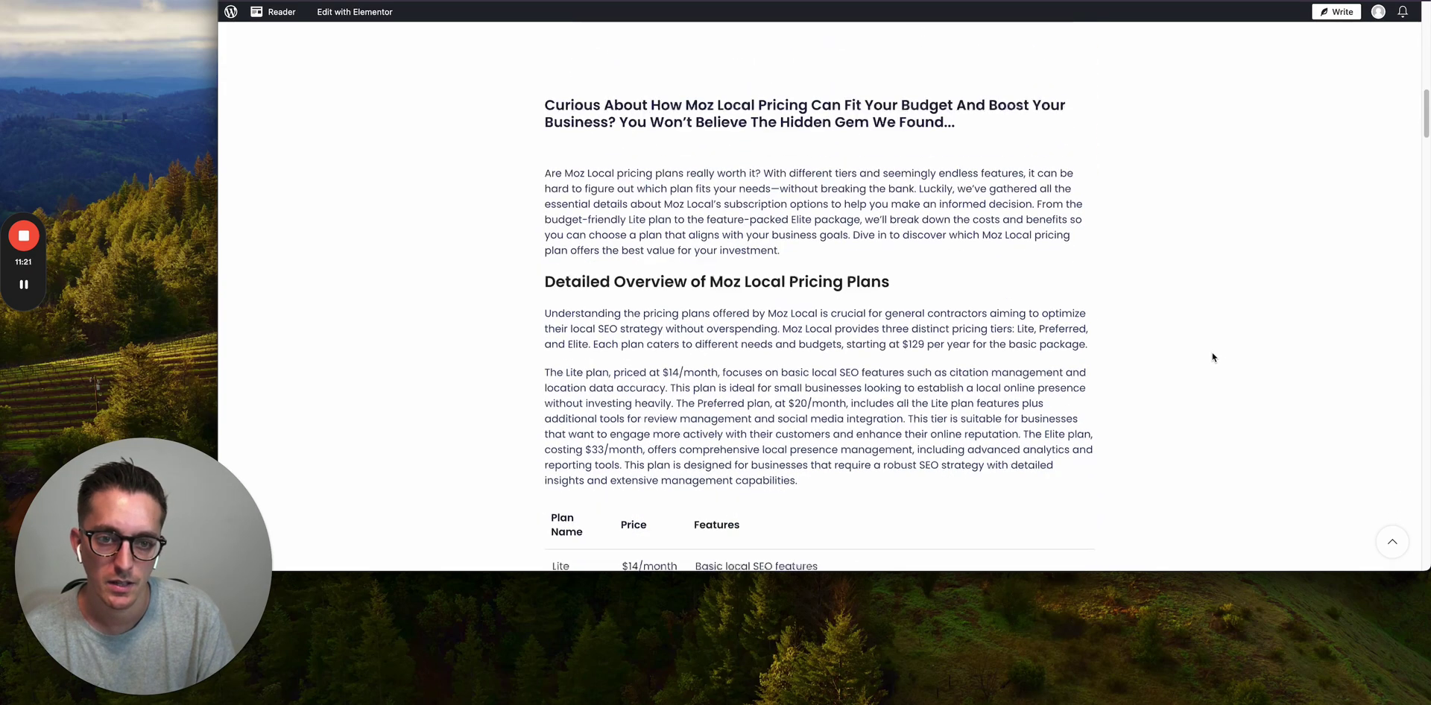
scroll(978, 339, "down", 15)
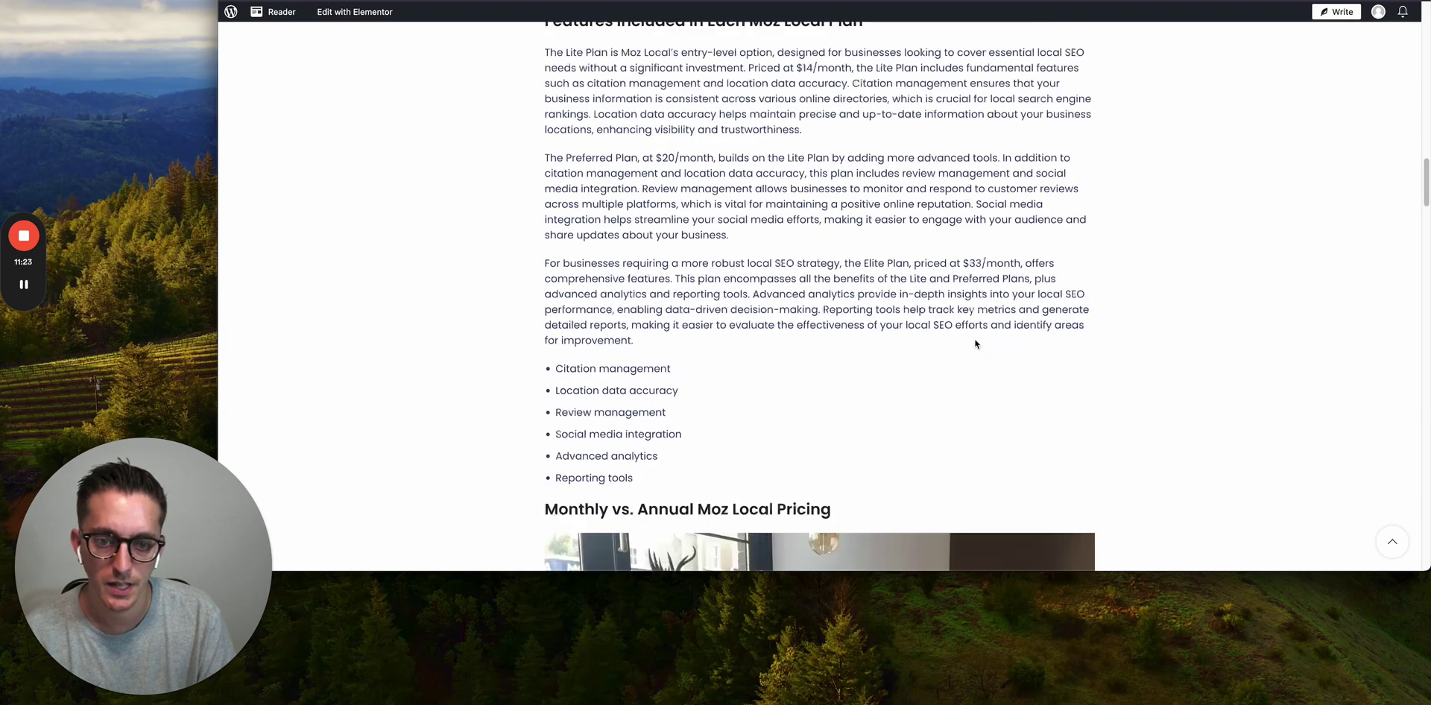
scroll(977, 339, "down", 15)
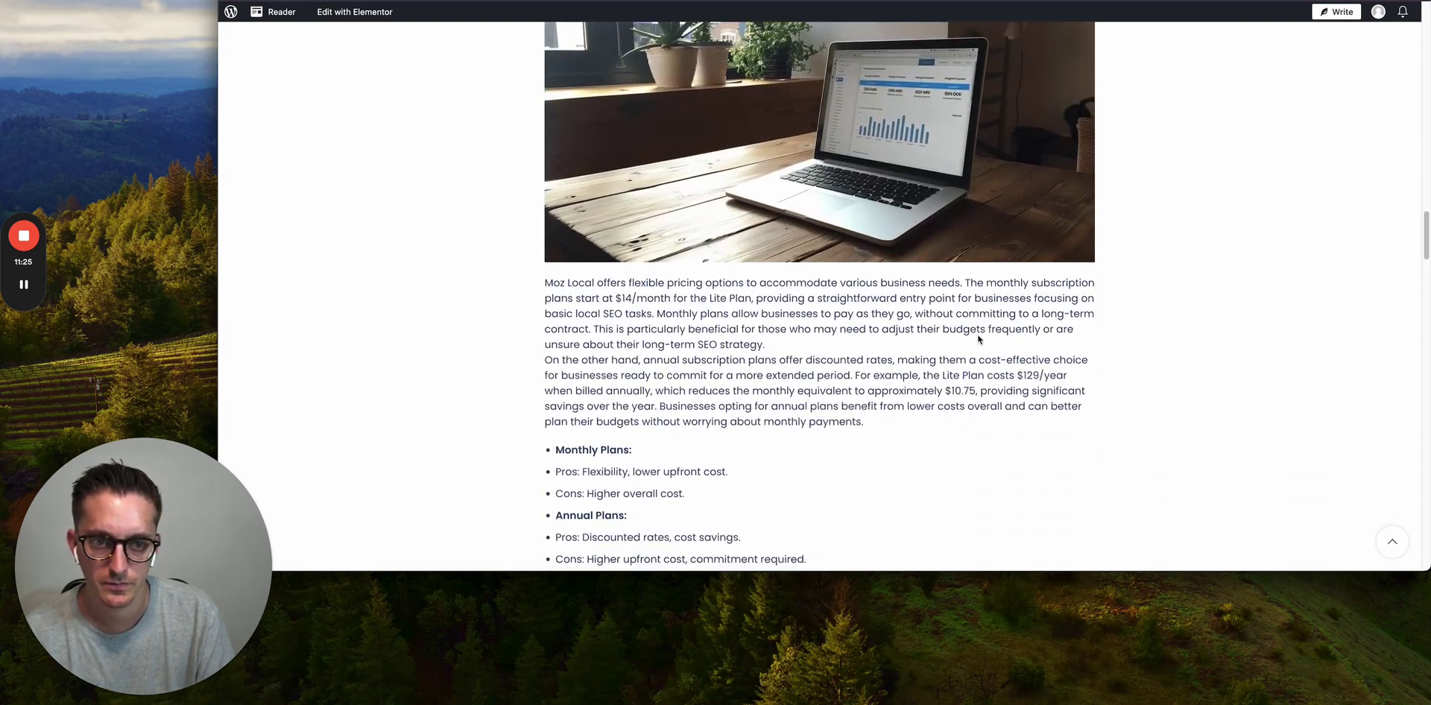
scroll(978, 339, "down", 4)
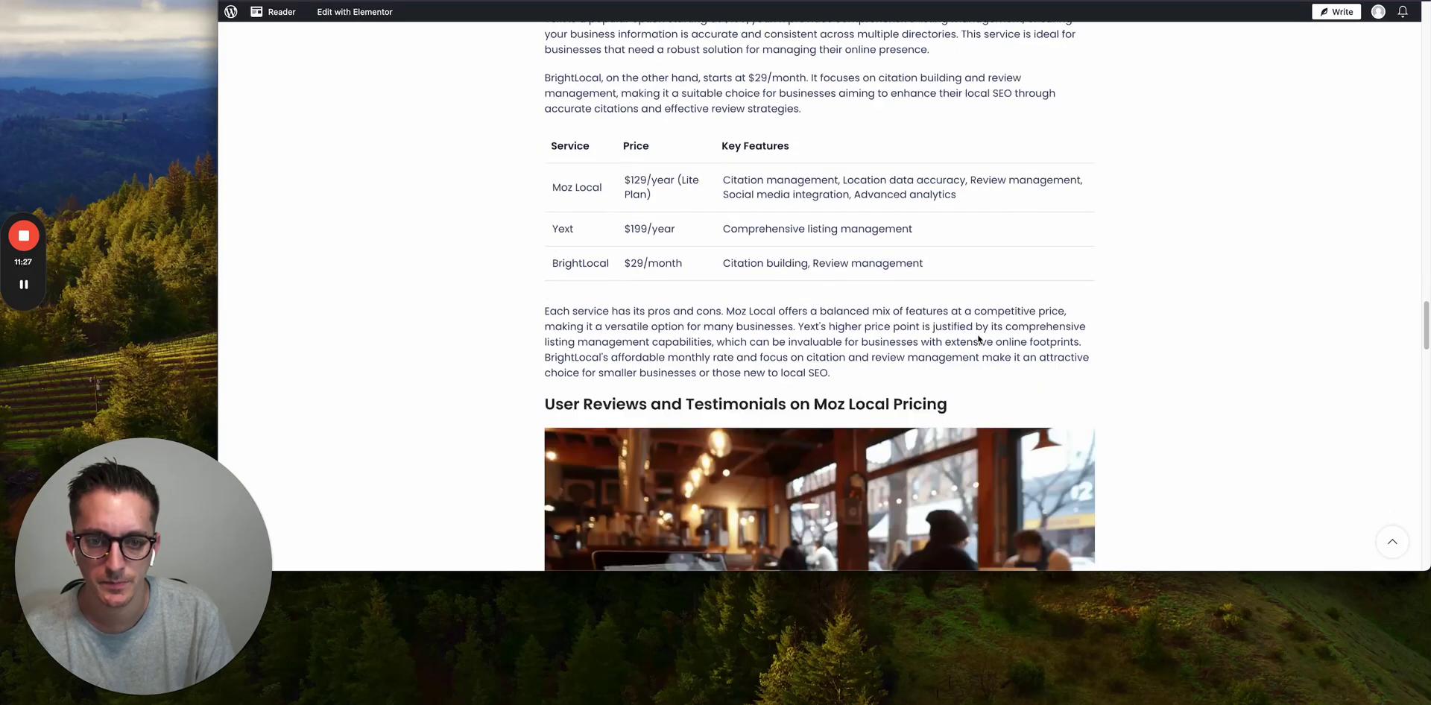
scroll(904, 198, "down", 12)
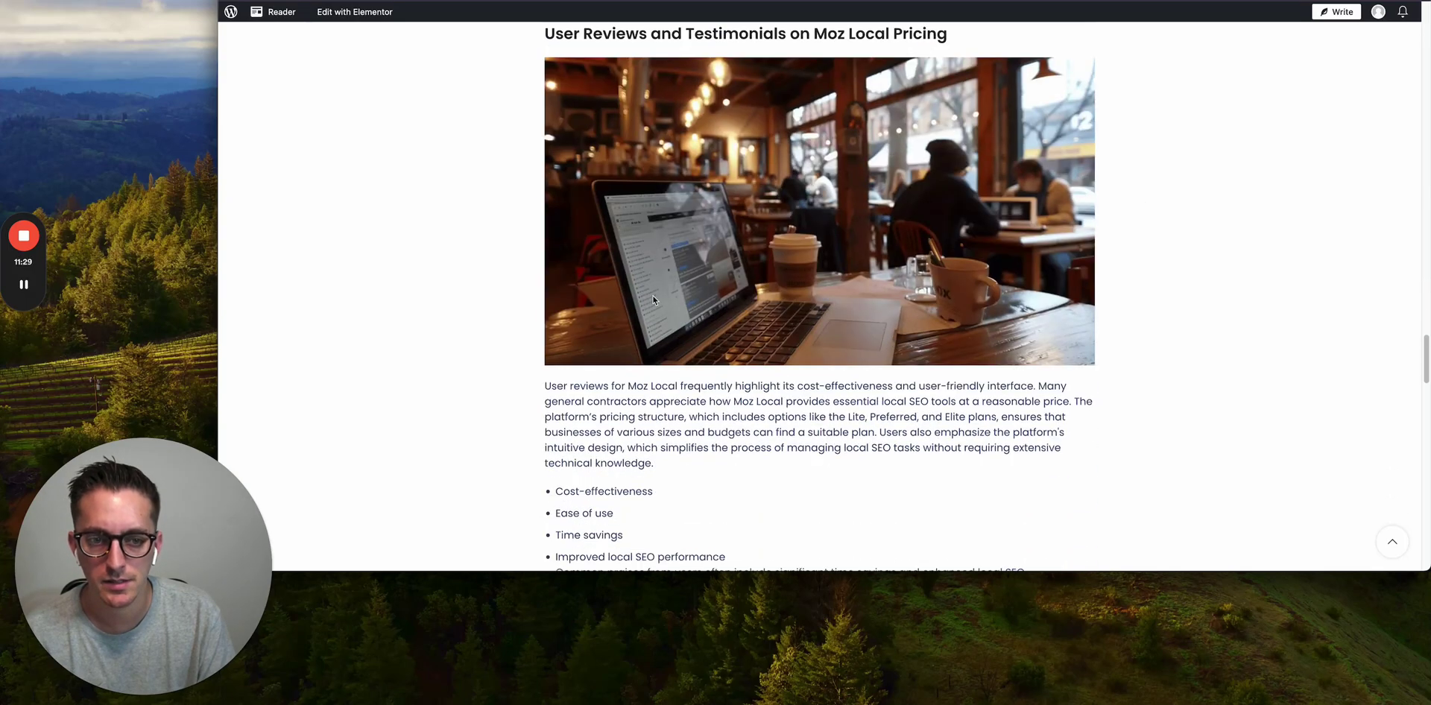
Examine the Moz Local post's FAQ, sharing and Related Posts sections, and close its page.
scroll(1034, 274, "down", 7)
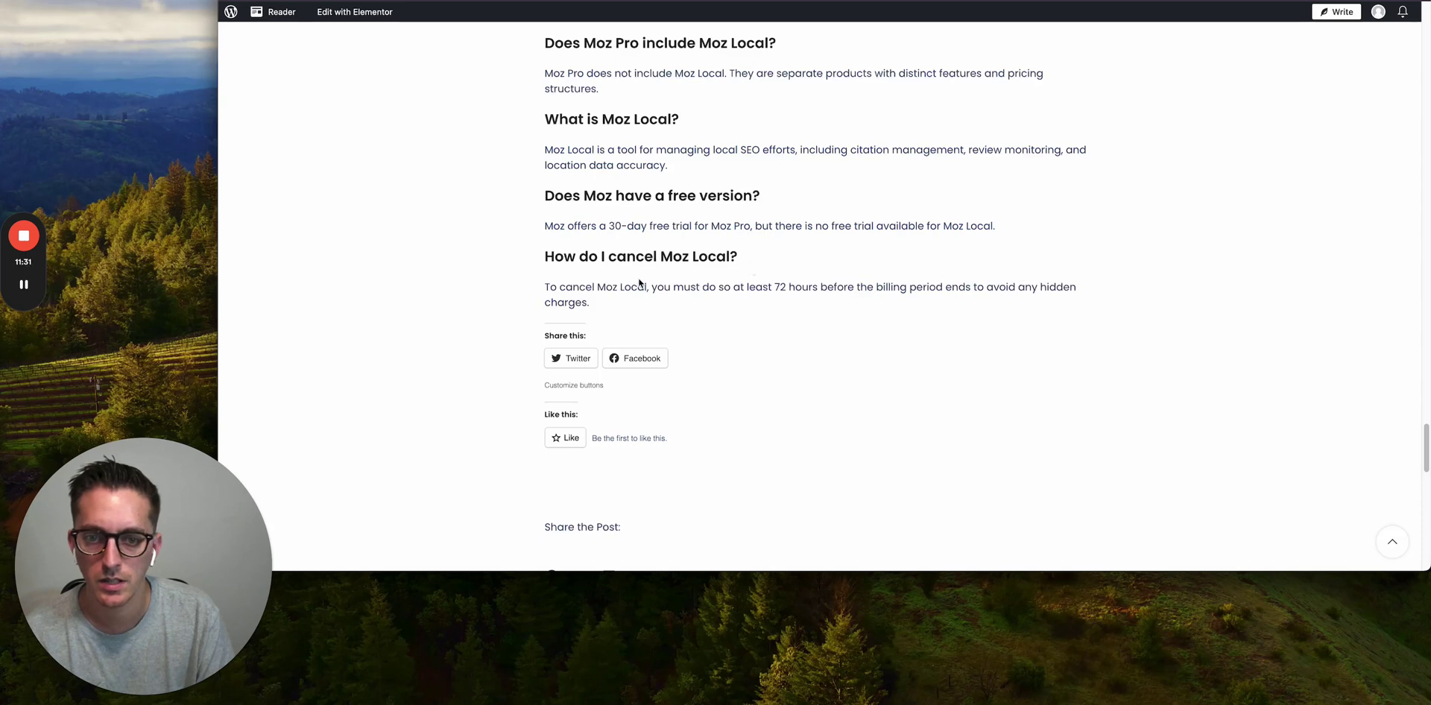
scroll(638, 280, "up", 1)
scroll(637, 280, "up", 1)
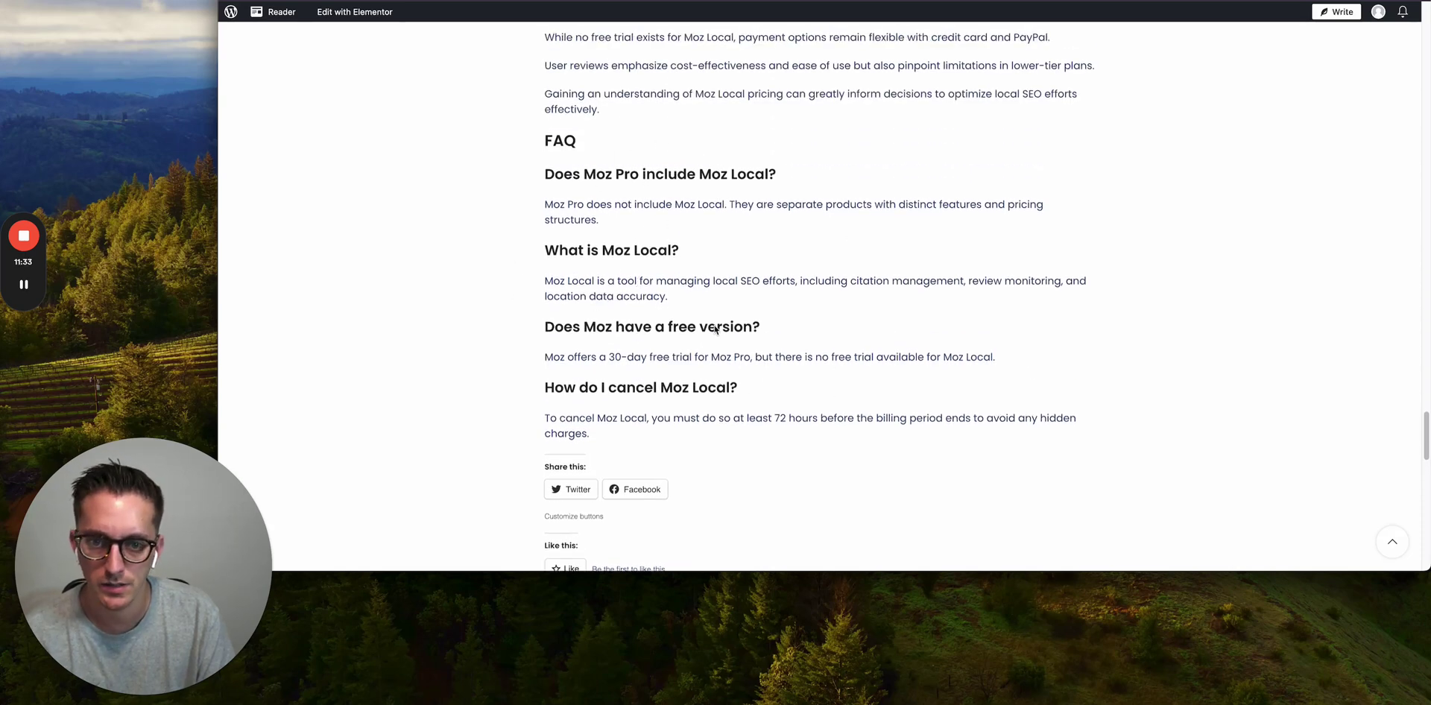
scroll(829, 315, "down", 8)
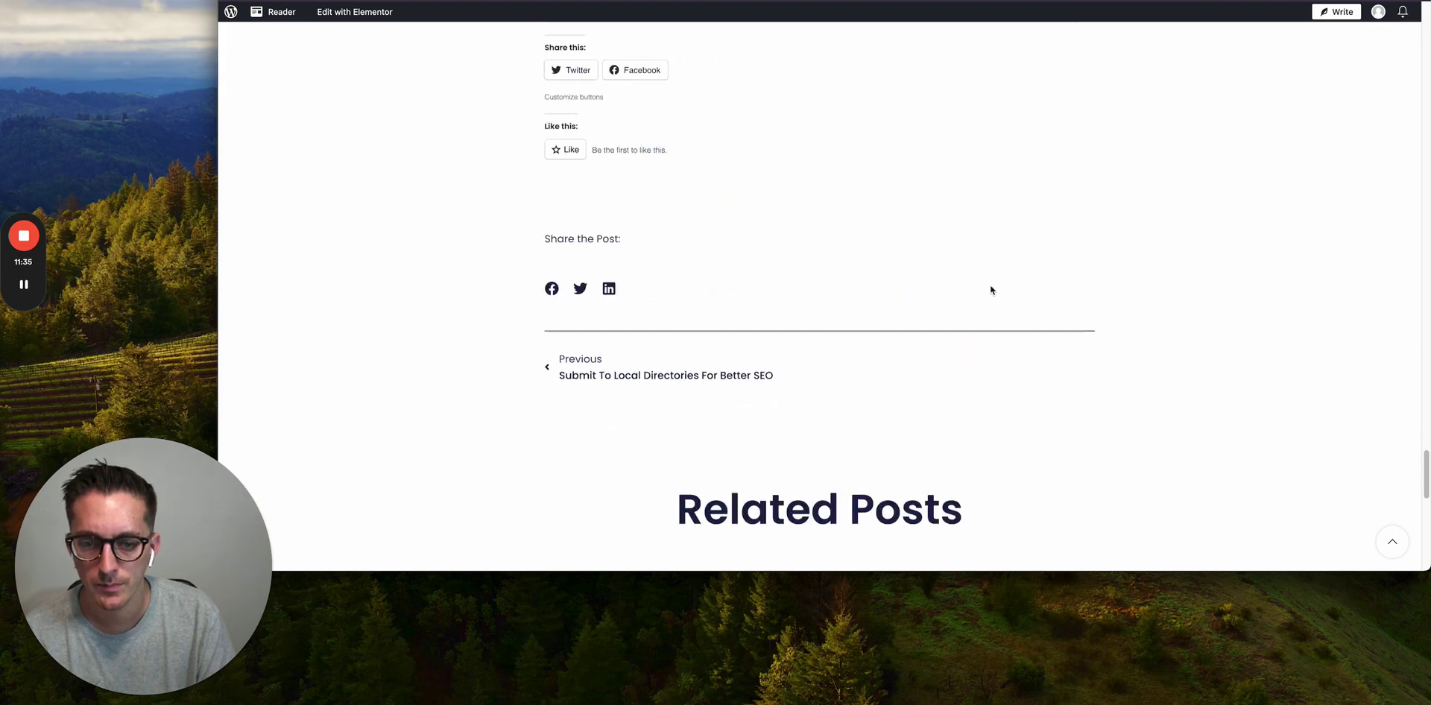
scroll(1003, 287, "down", 2)
scroll(1003, 288, "up", 20)
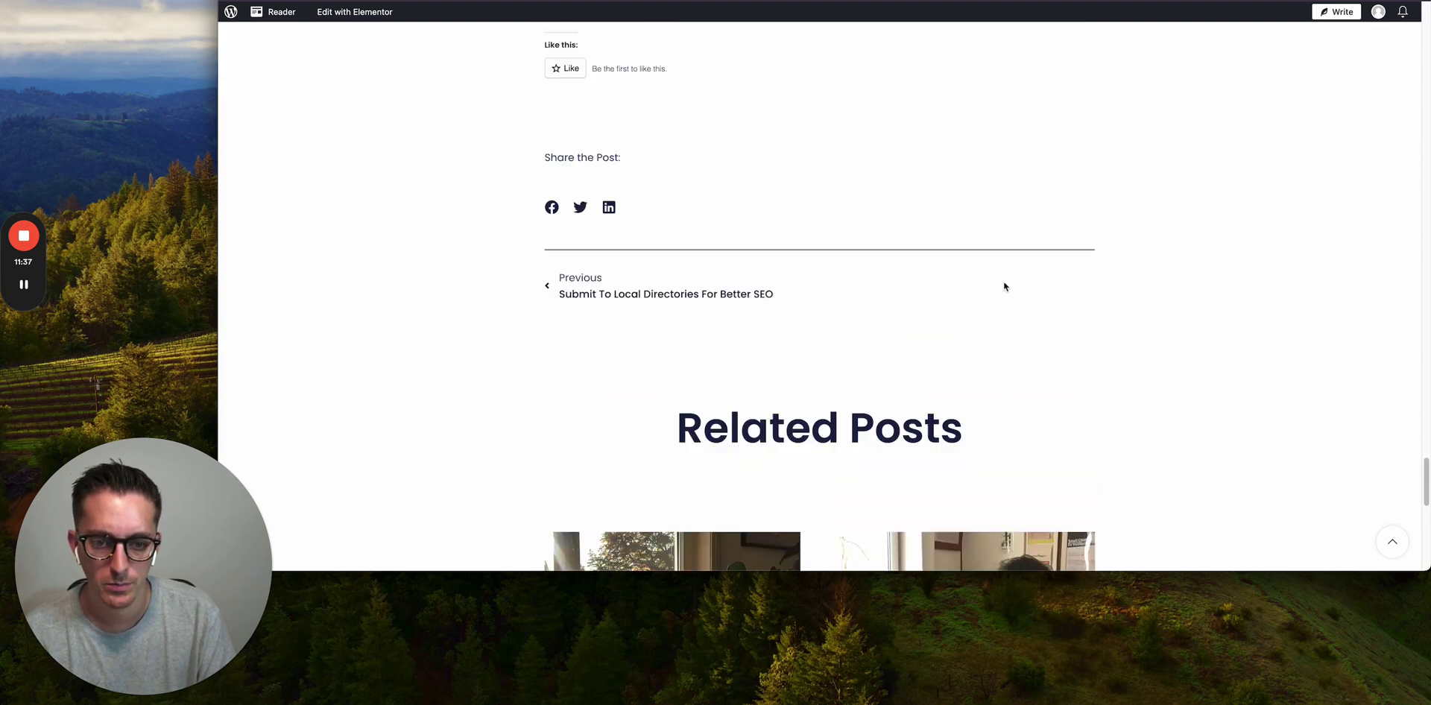
key("super+w")
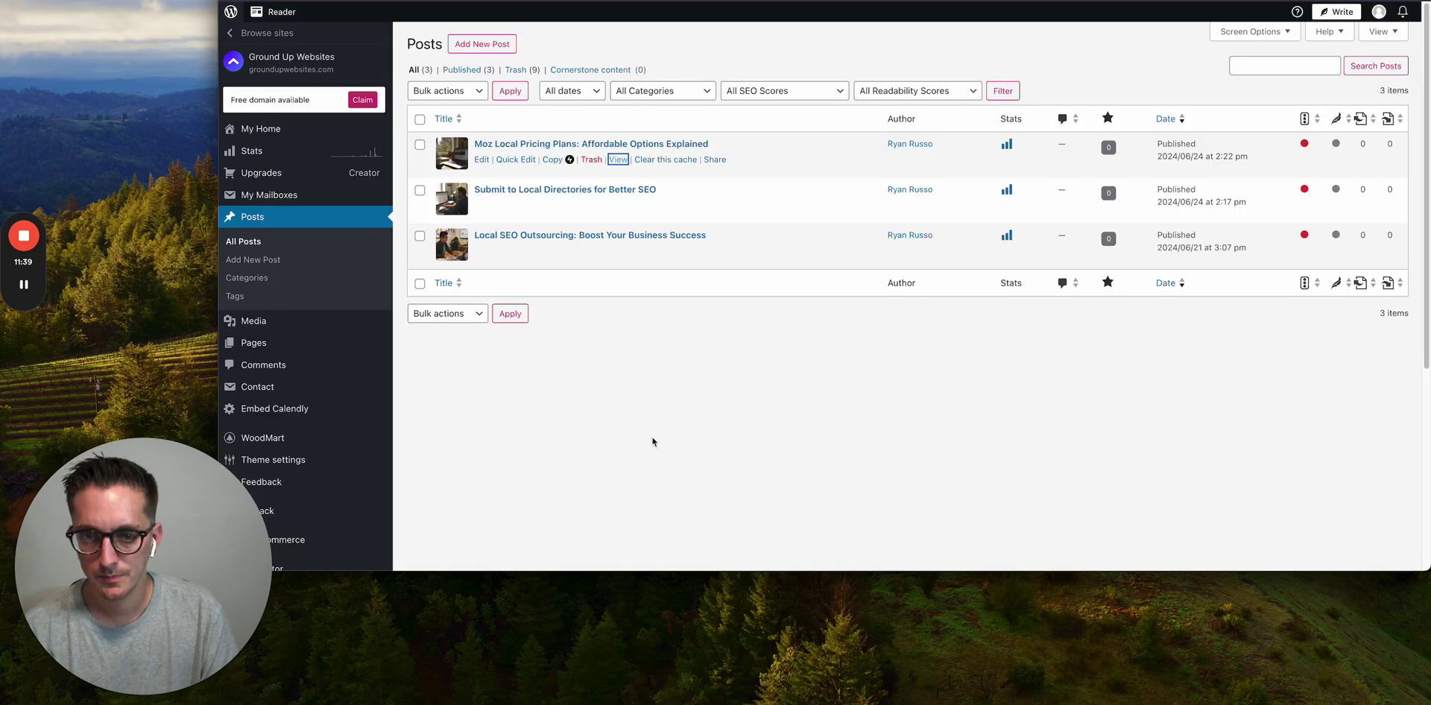
Check the local maps optimization row's Status and Publish Setting in Articles, and refresh the WordPress Posts list to compare the uploaded post's status.
key("ctrl+Tab")
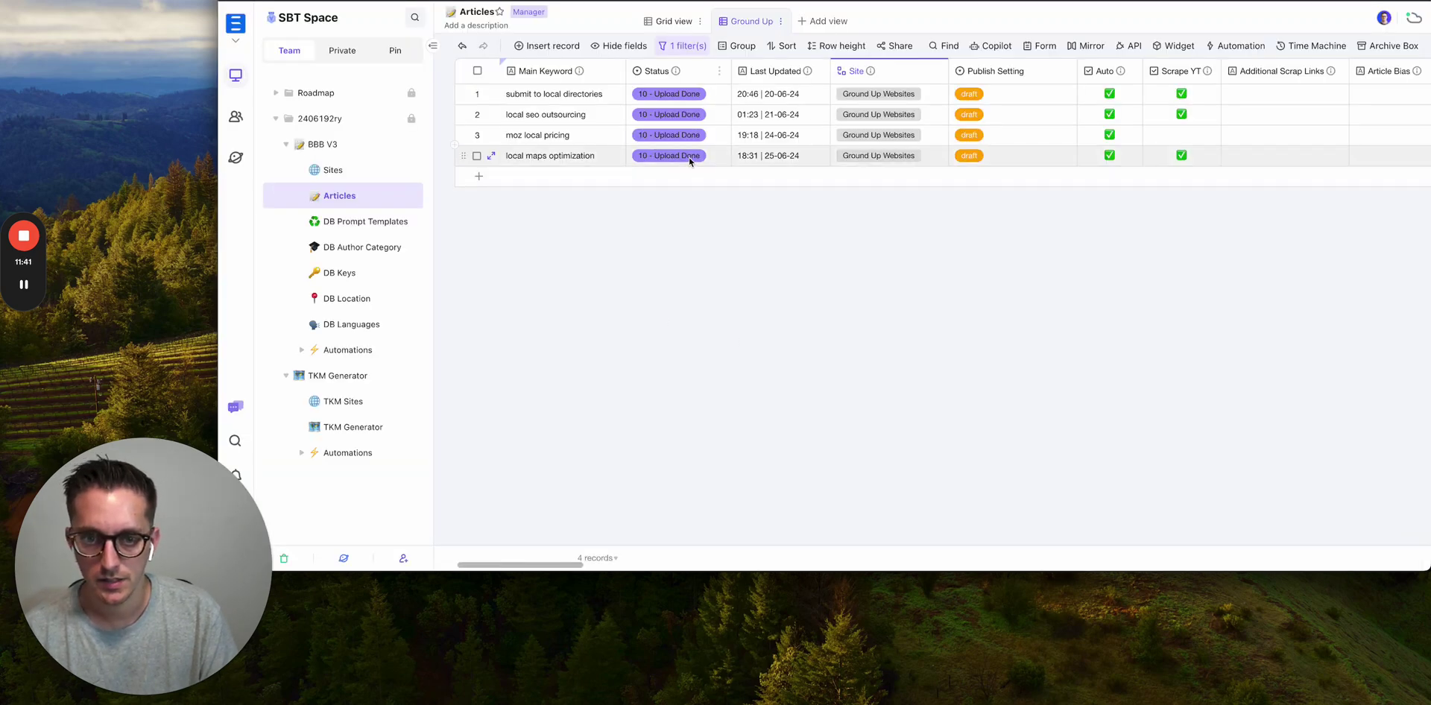
key("ctrl+shift+Tab")
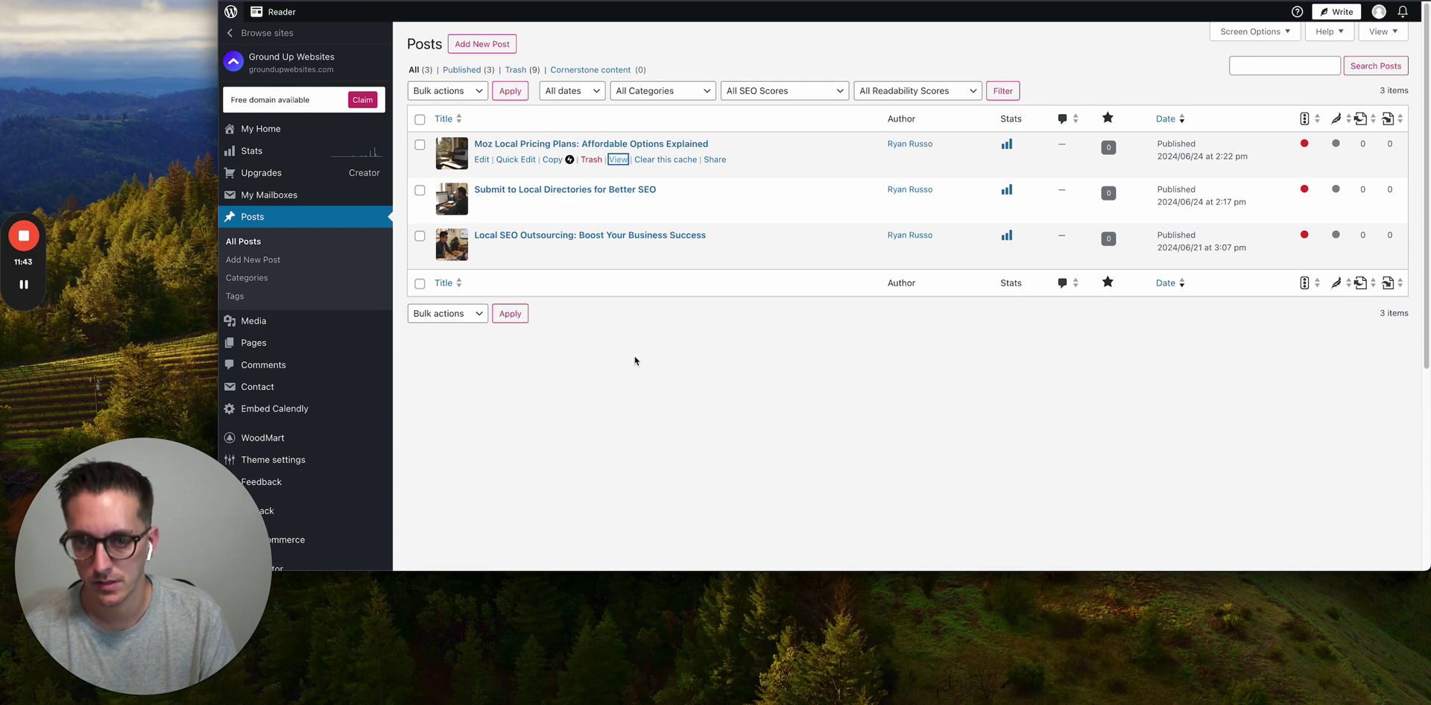
key("super+r")
scroll(645, 372, "down", 5)
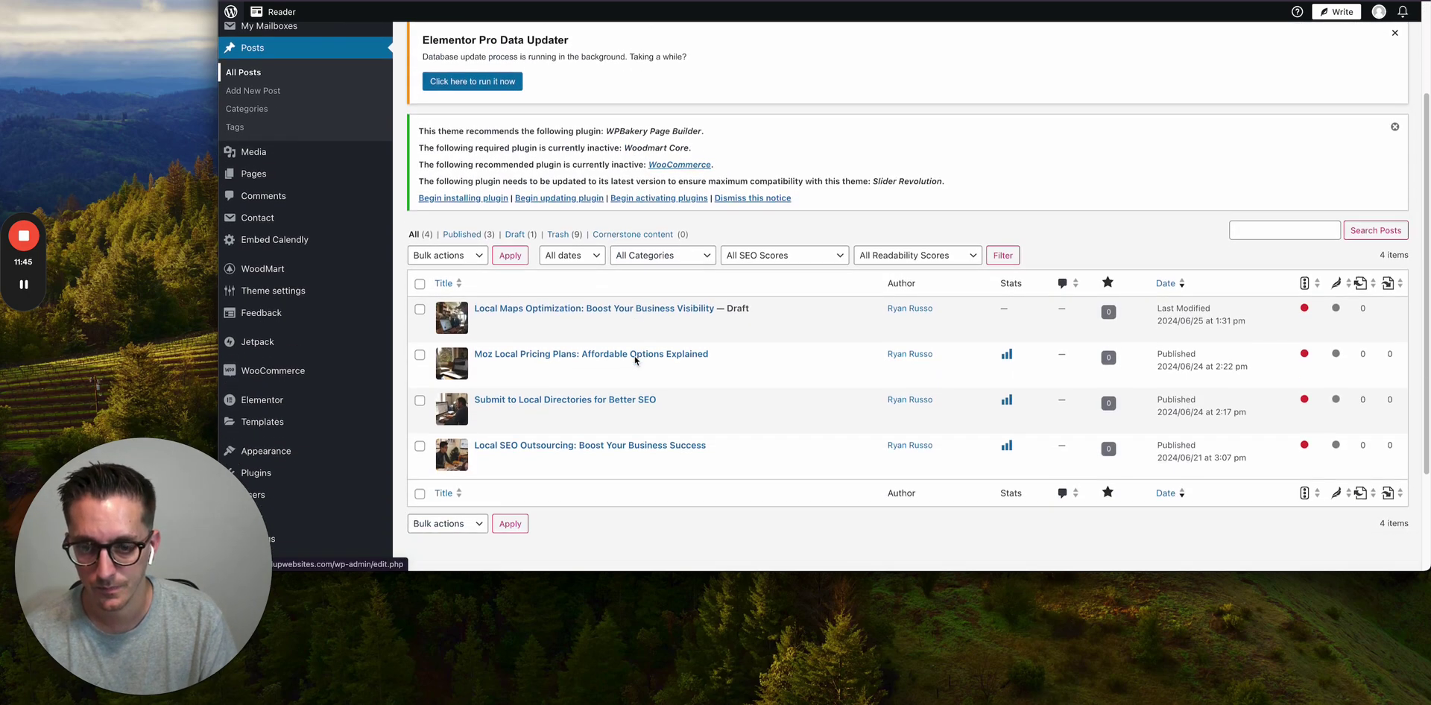
scroll(654, 384, "down", 1)
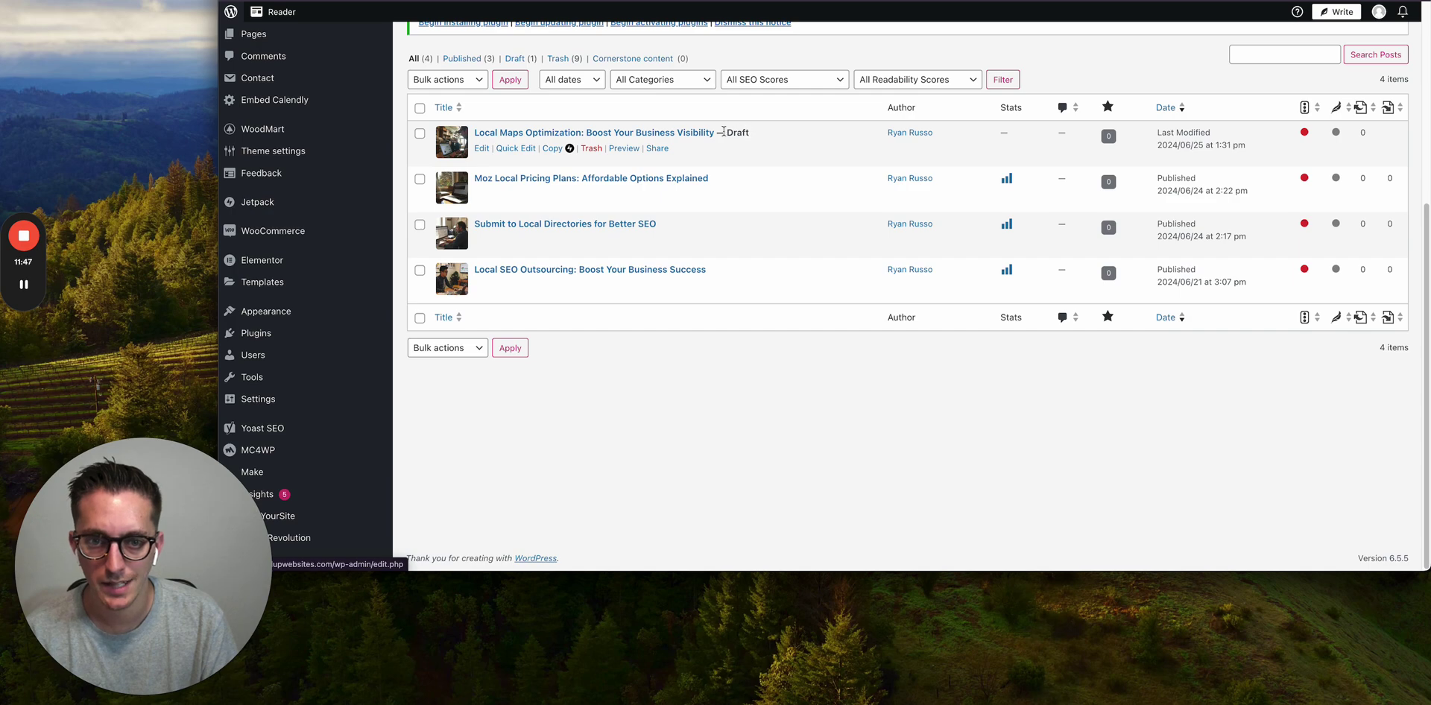
key("ctrl+Tab")
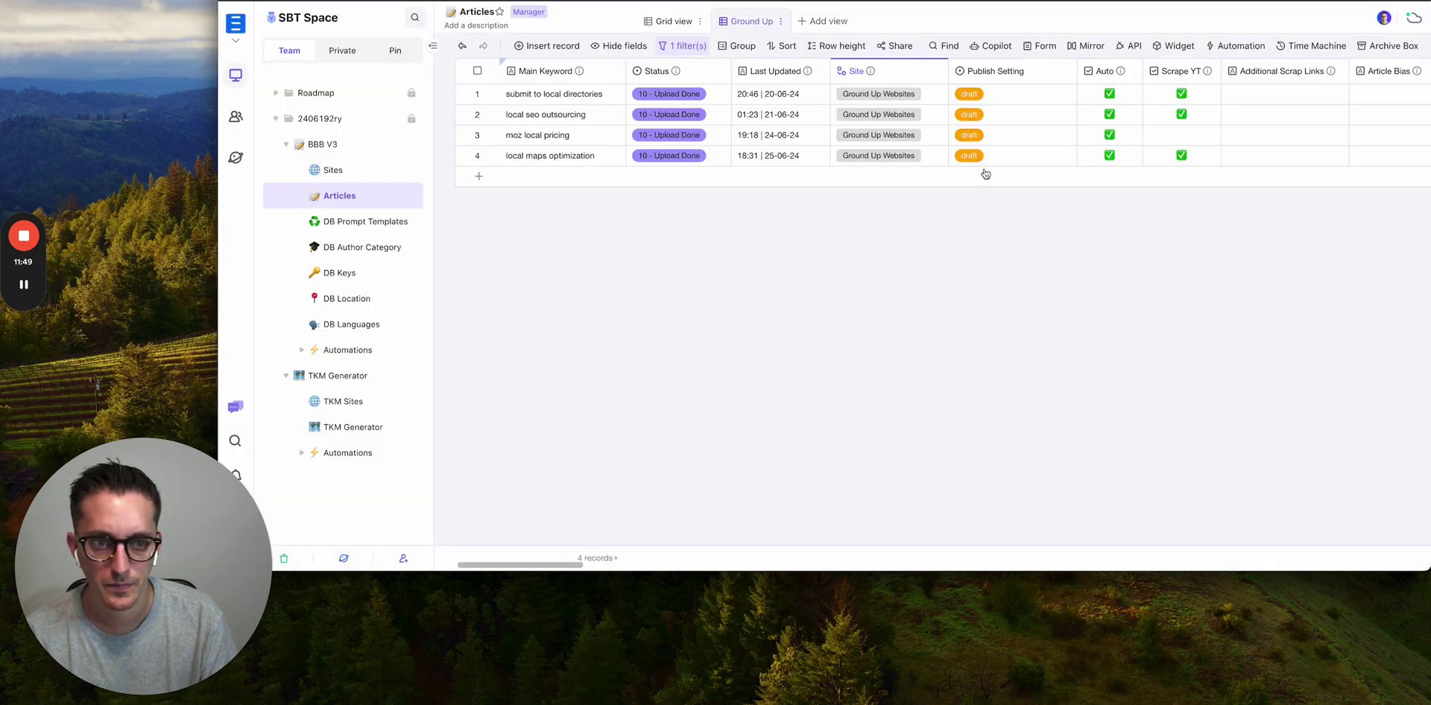
key("ctrl+shift+Tab")
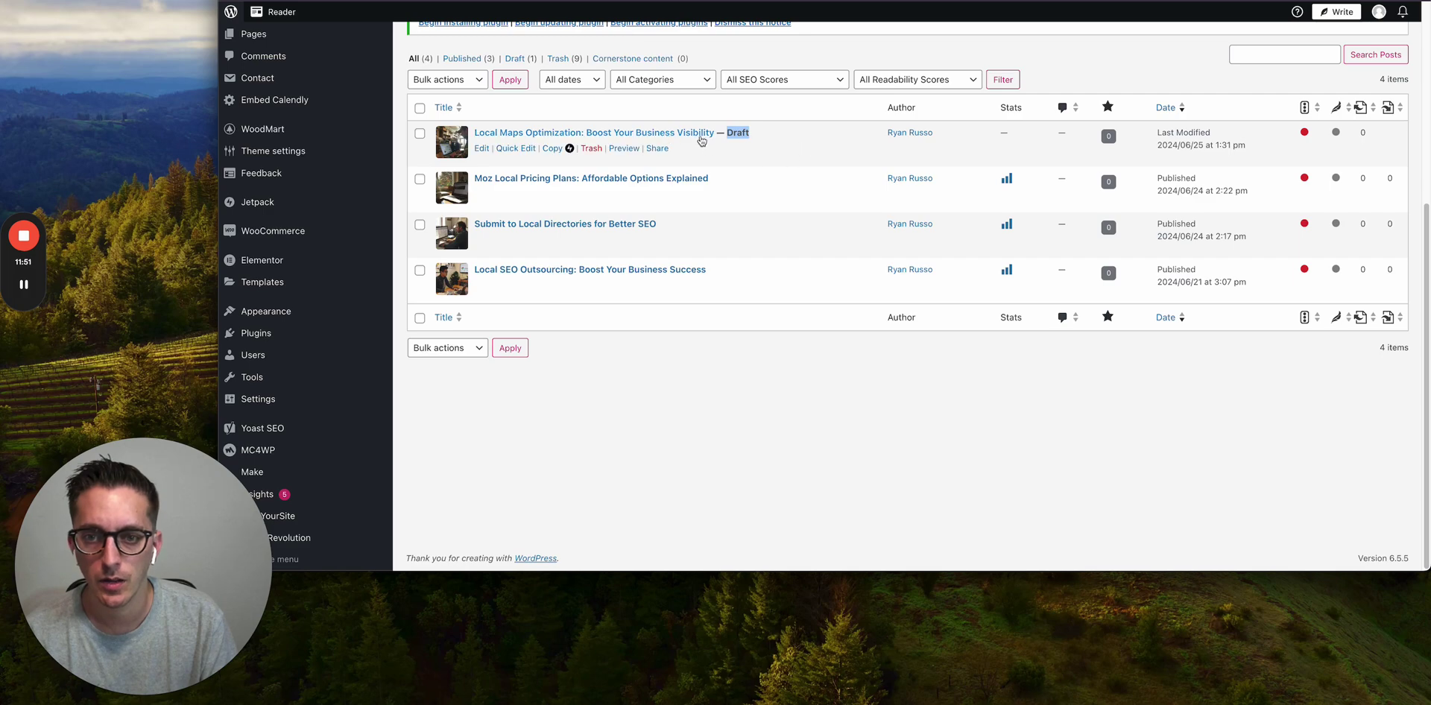
Preview the Local Maps Optimization: Boost Your Business Visibility post and examine its featured image, category, title and byline.
left_click(624, 149)
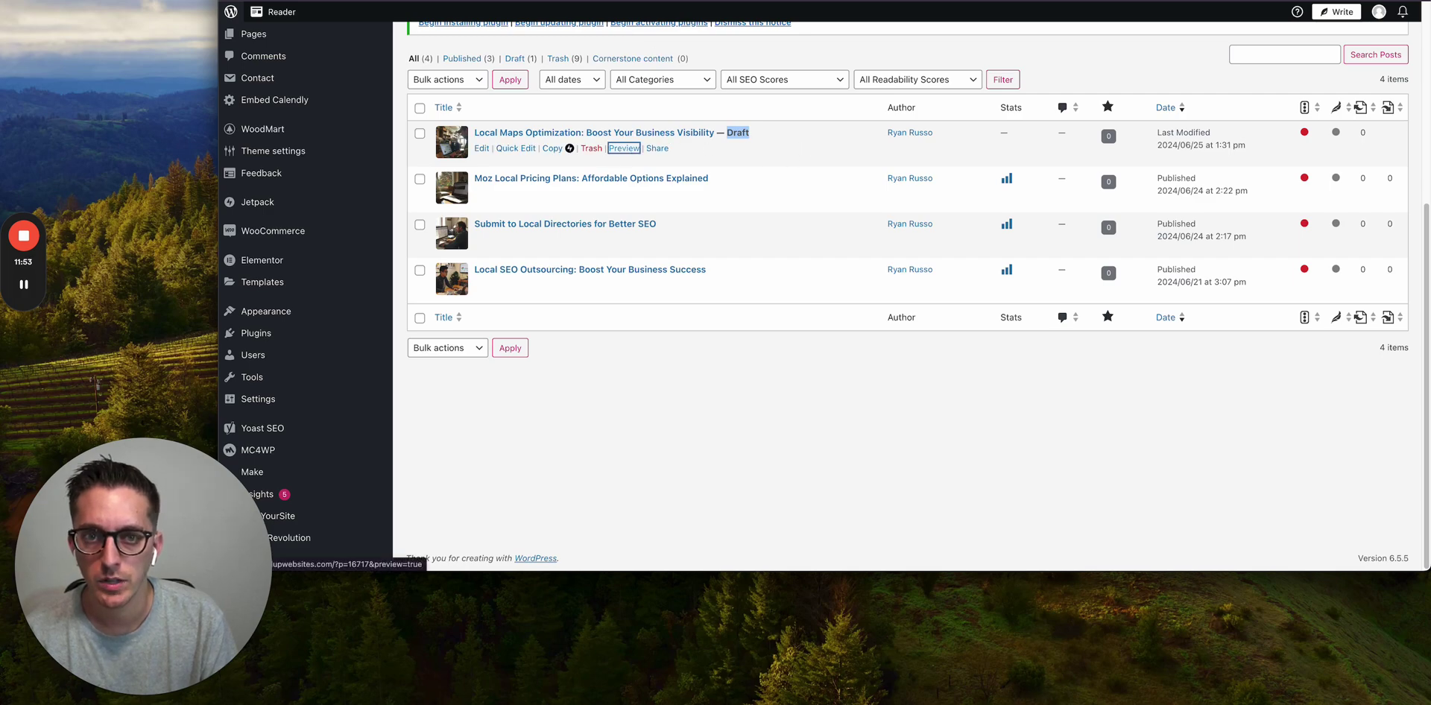
scroll(1161, 277, "down", 2)
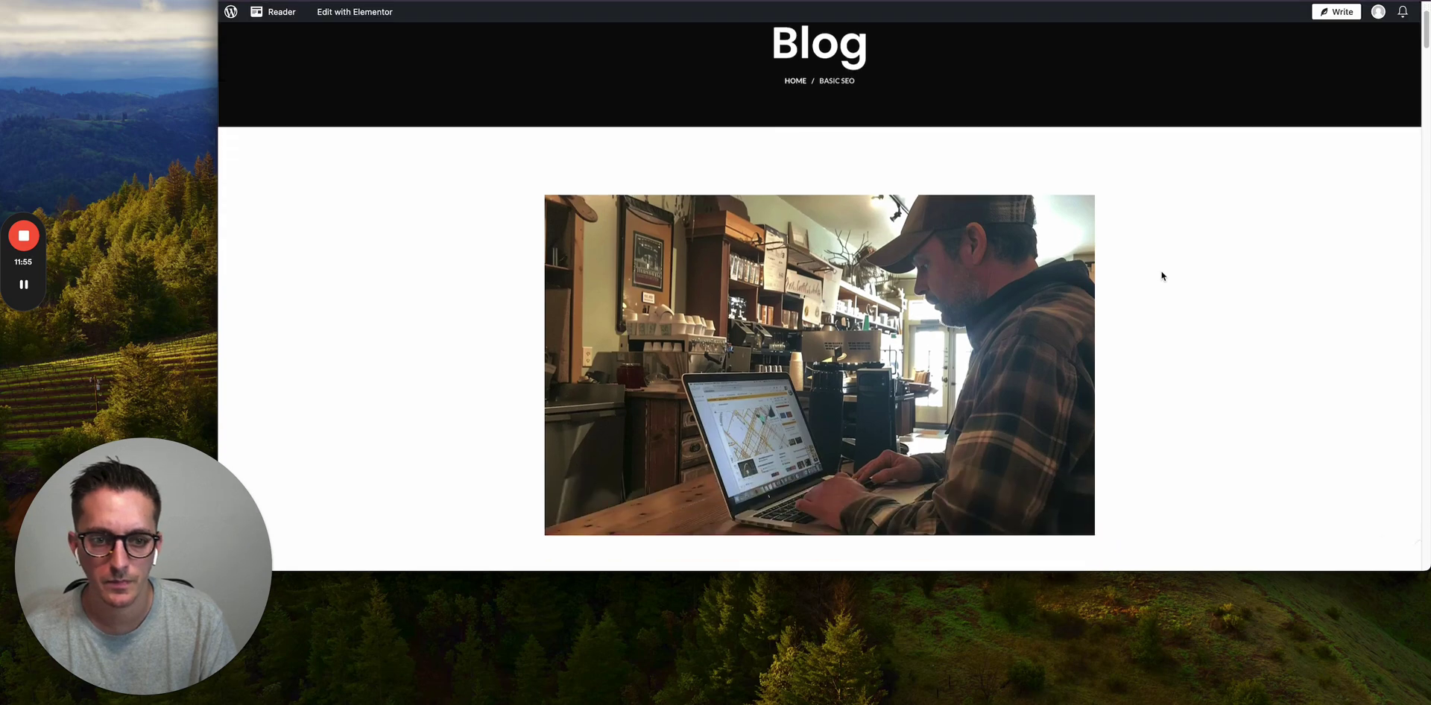
scroll(1162, 276, "up", 2)
scroll(1162, 276, "down", 8)
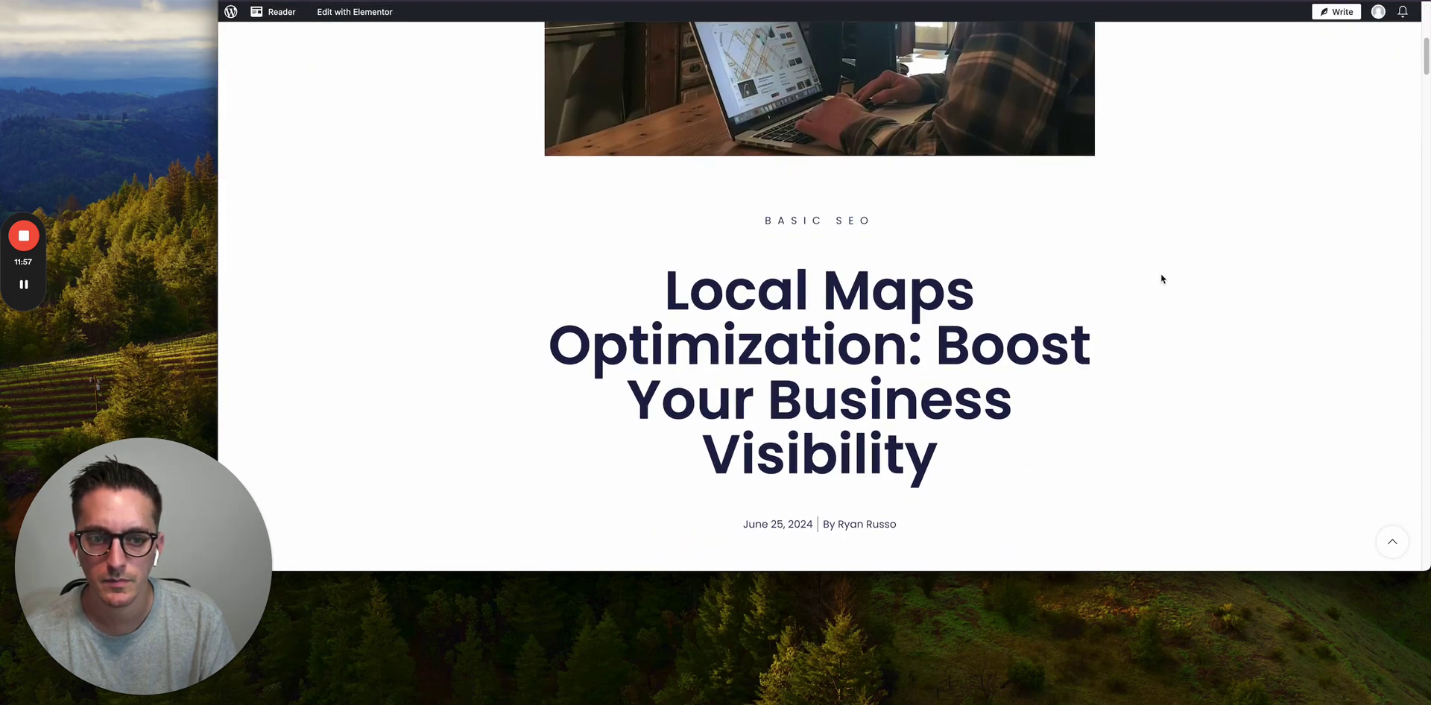
scroll(1161, 279, "down", 1)
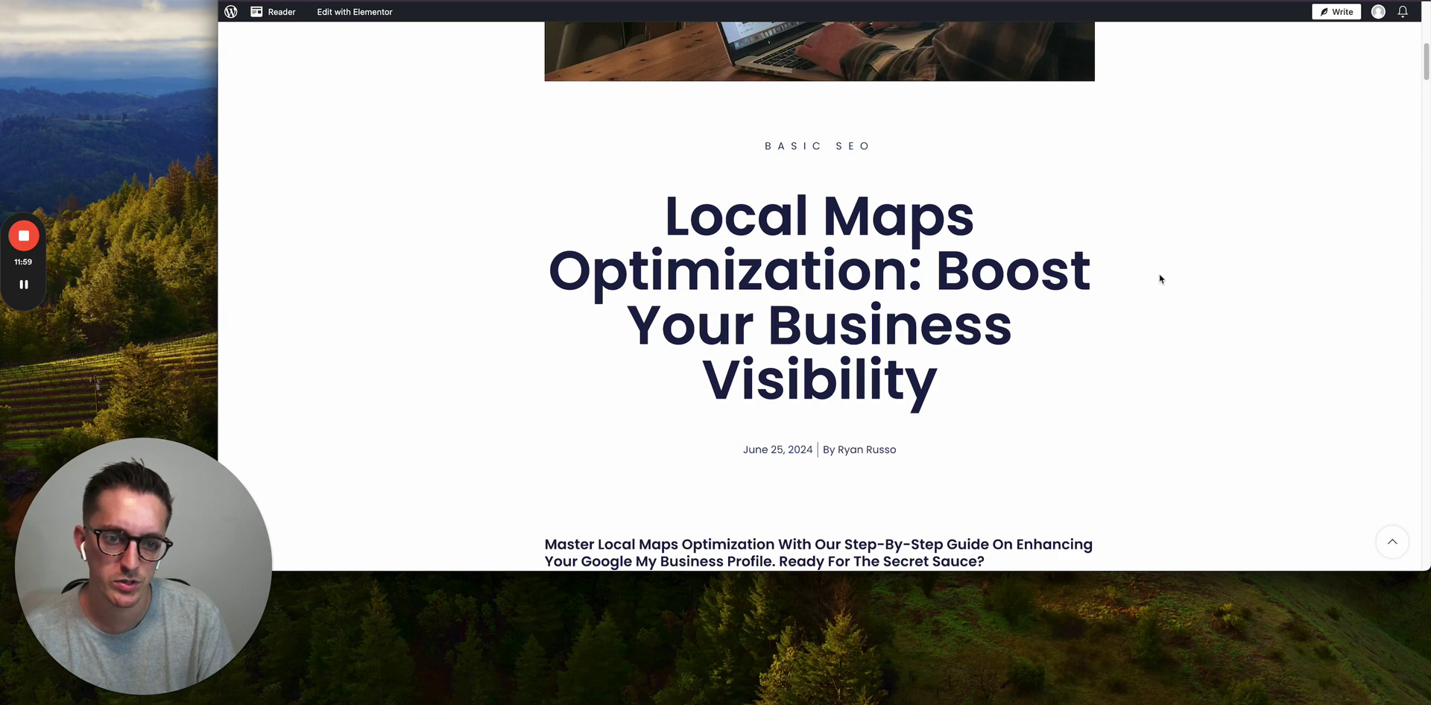
scroll(1159, 278, "up", 6)
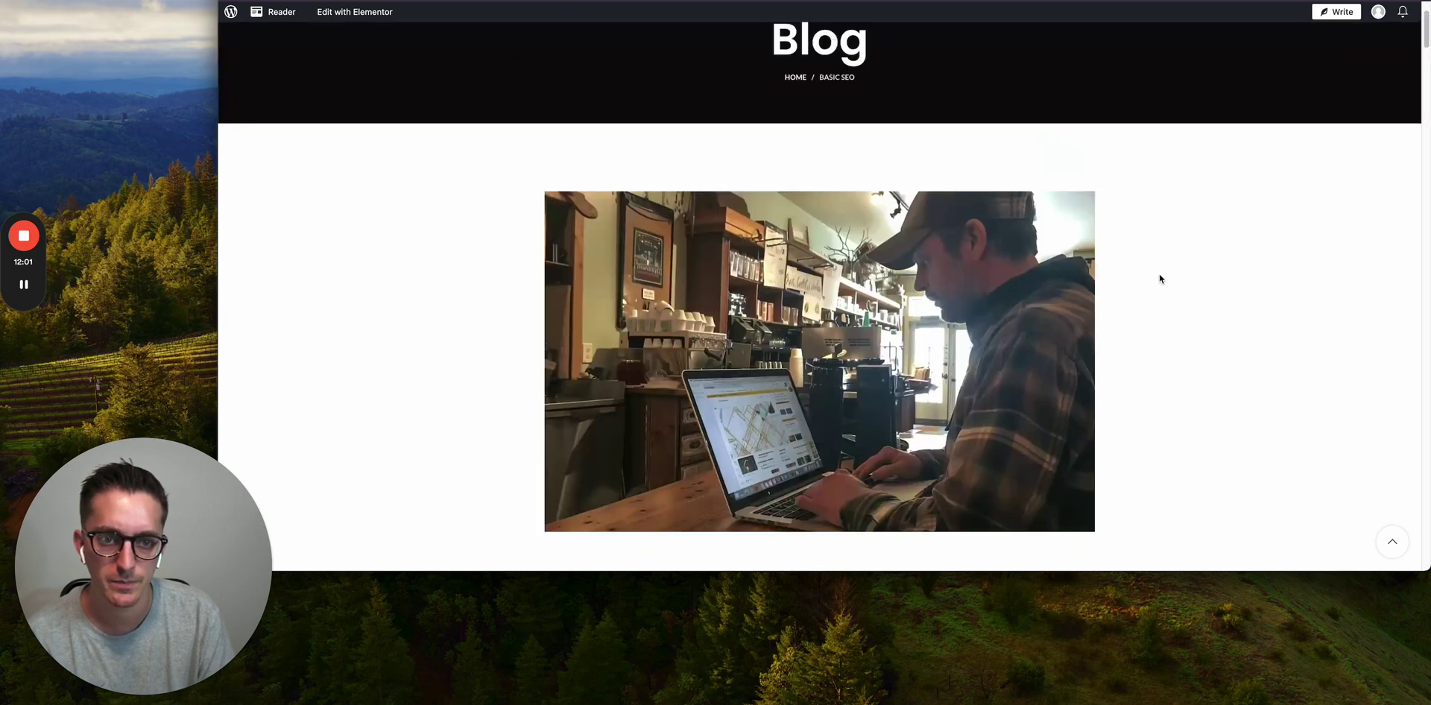
scroll(1160, 278, "down", 6)
scroll(1159, 278, "down", 1)
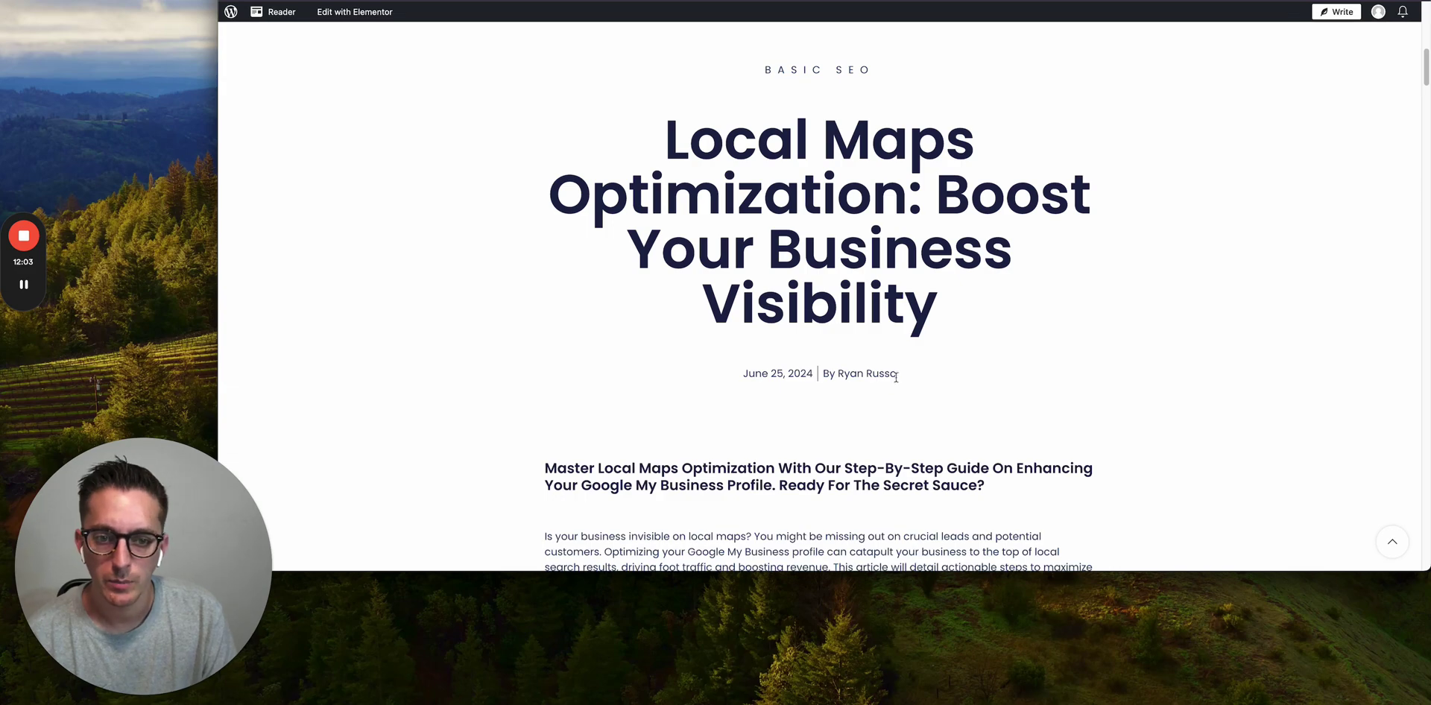
Examine the Local Maps Optimization post's introduction, Google My Business profile list and the steps table.
scroll(782, 369, "down", 7)
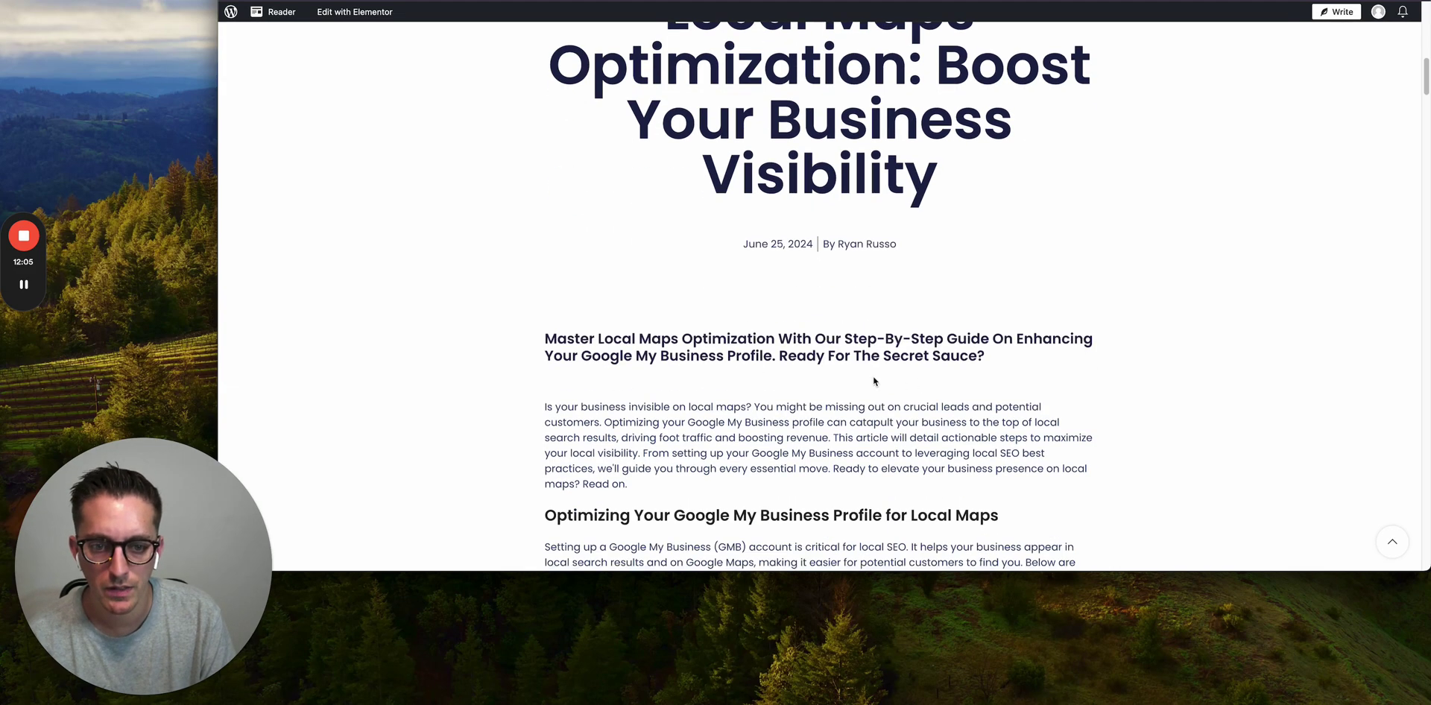
scroll(574, 273, "up", 4)
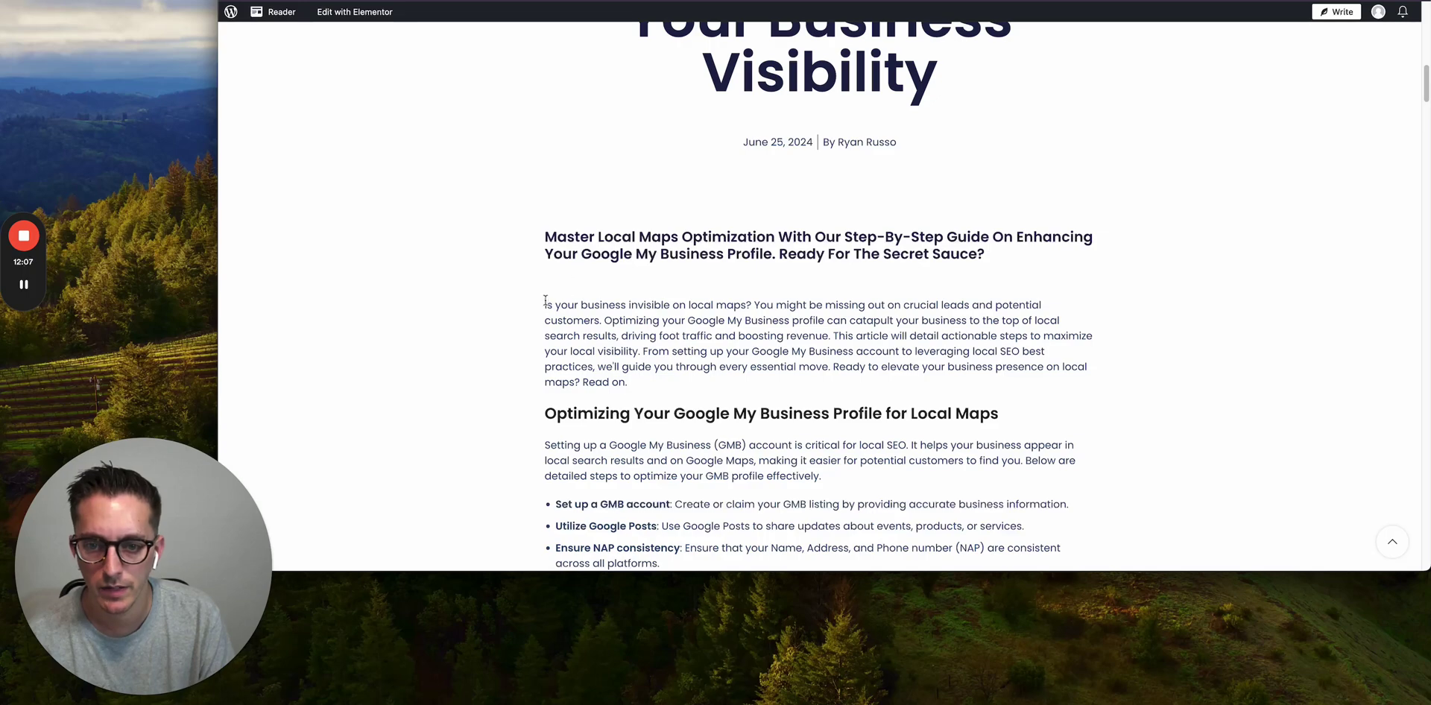
left_click_drag(548, 304, 754, 304)
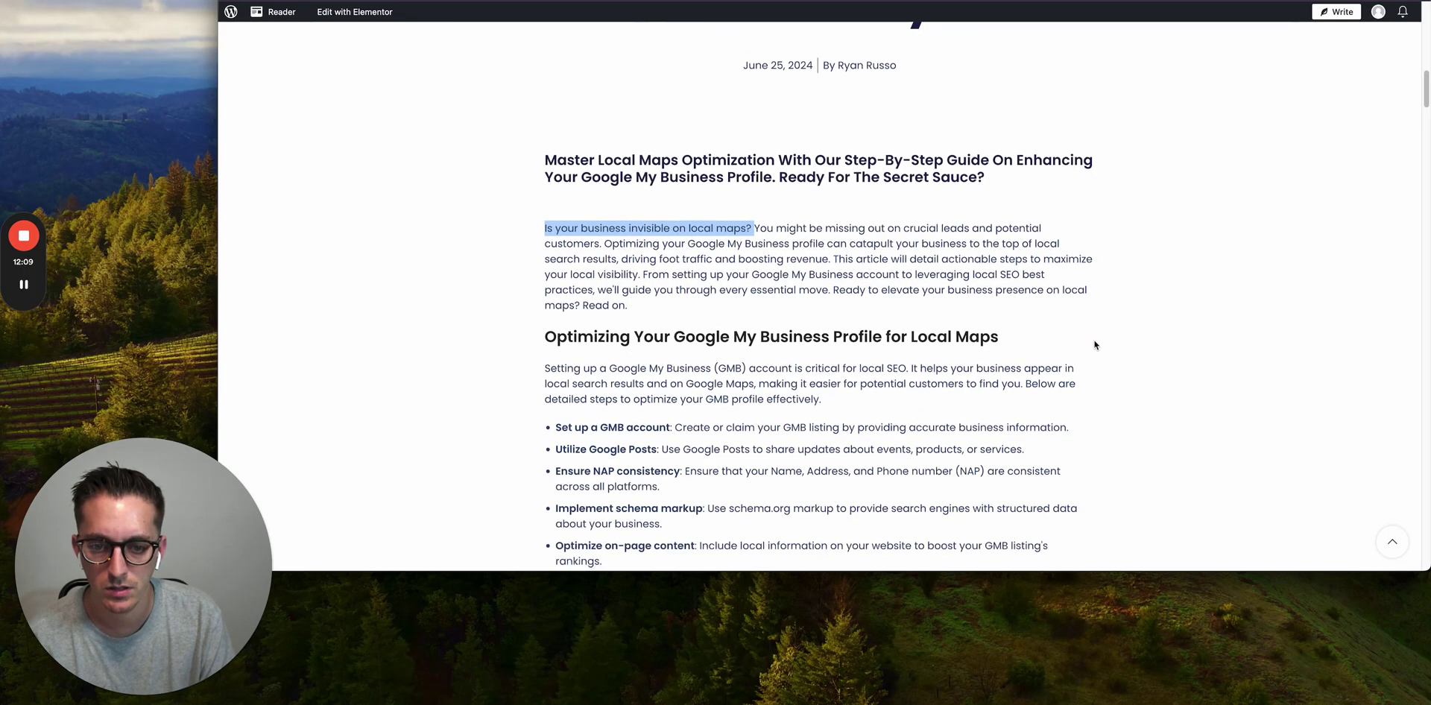
scroll(1093, 344, "down", 5)
scroll(1095, 345, "down", 3)
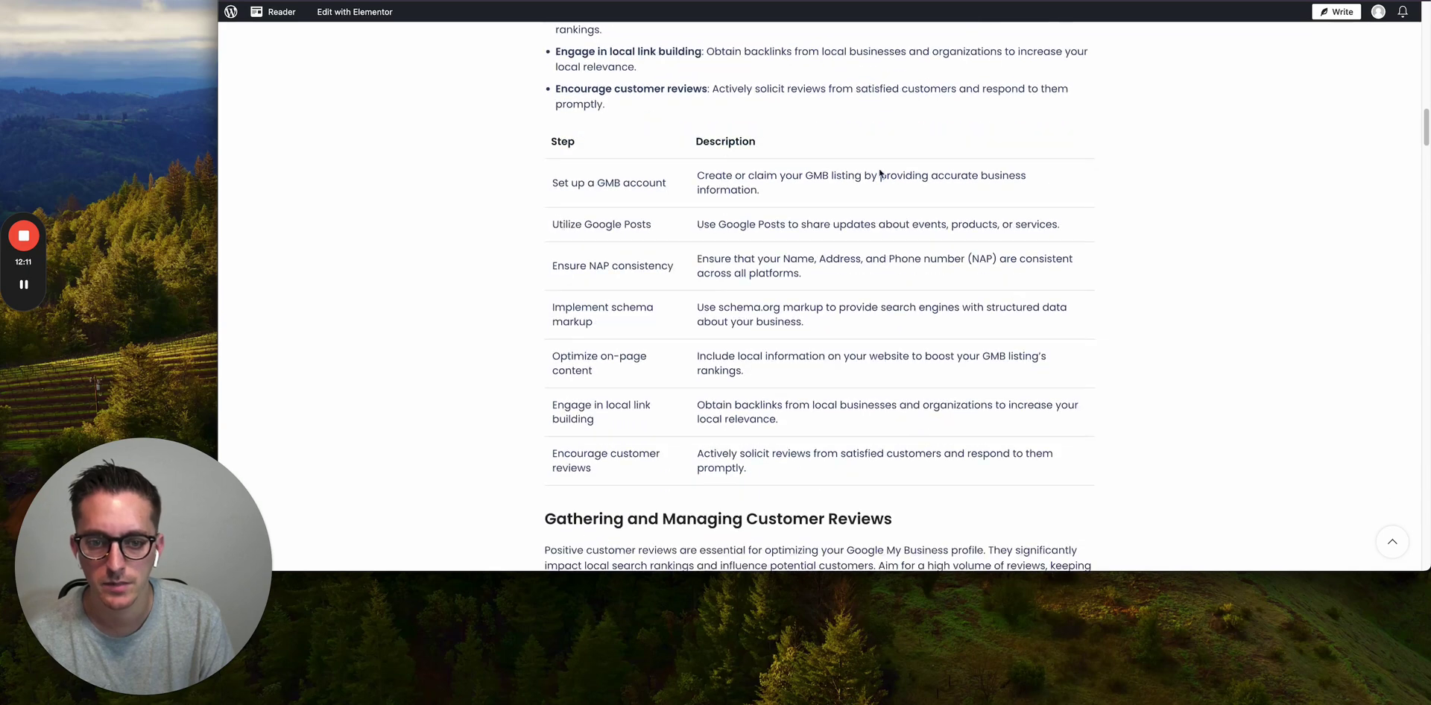
scroll(1134, 344, "down", 9)
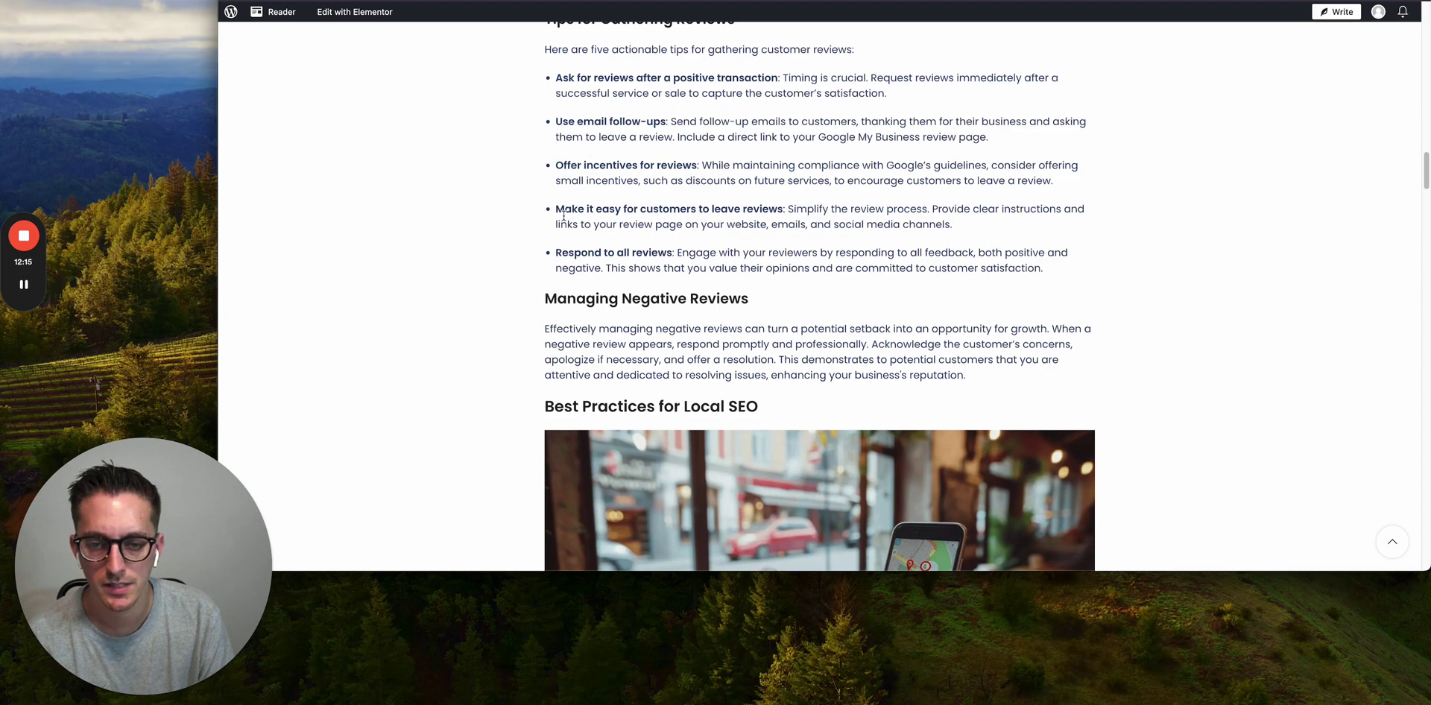
Examine the post's review-gathering tips, Best Practices for Local SEO image, on-page and off-page sections, and local keyword advice.
scroll(644, 345, "up", 2)
scroll(935, 261, "down", 10)
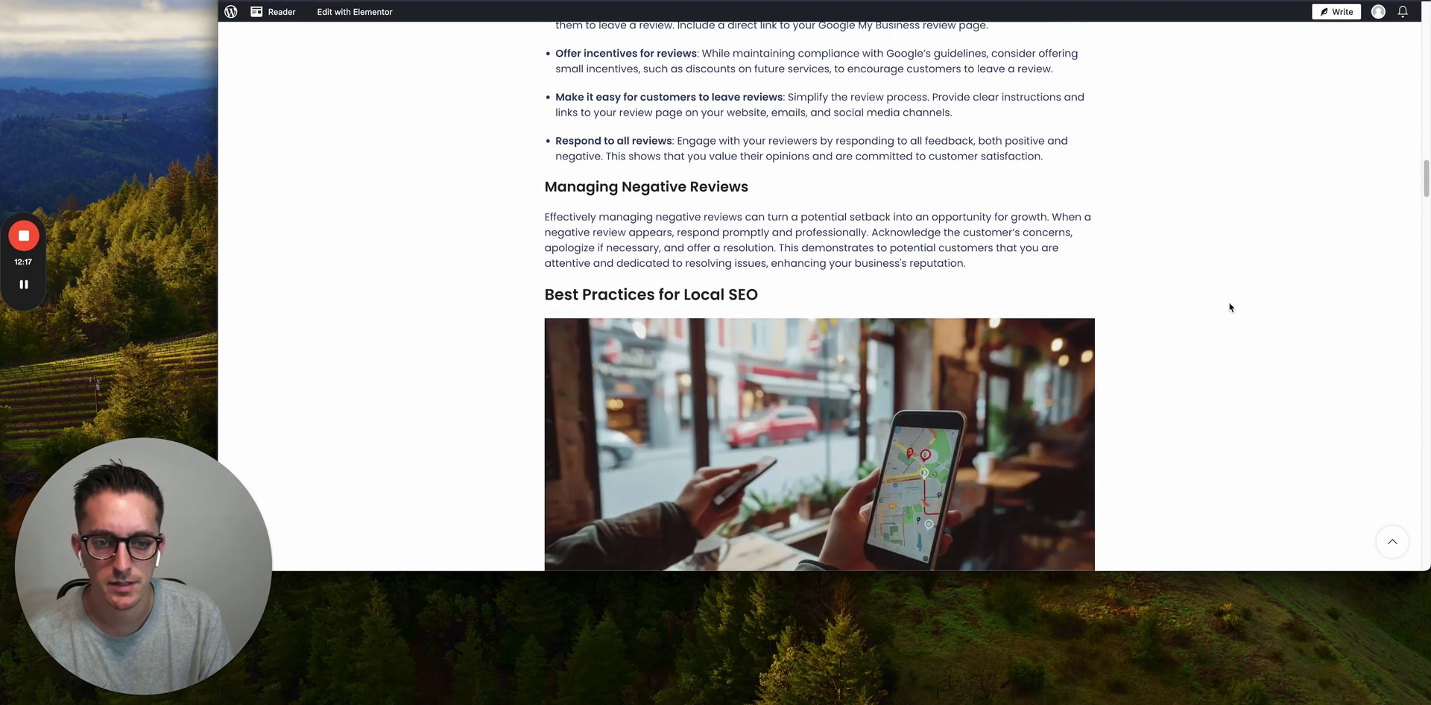
scroll(1042, 257, "down", 2)
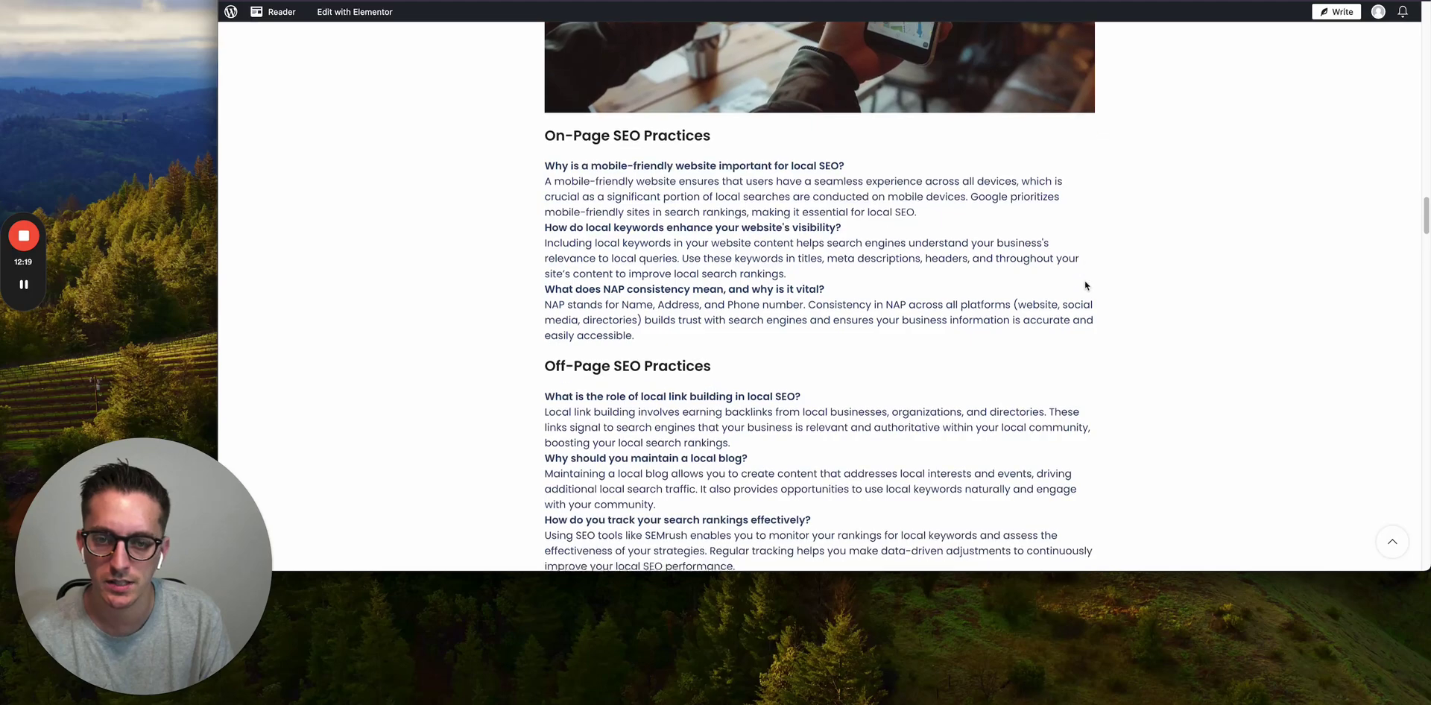
scroll(764, 254, "down", 11)
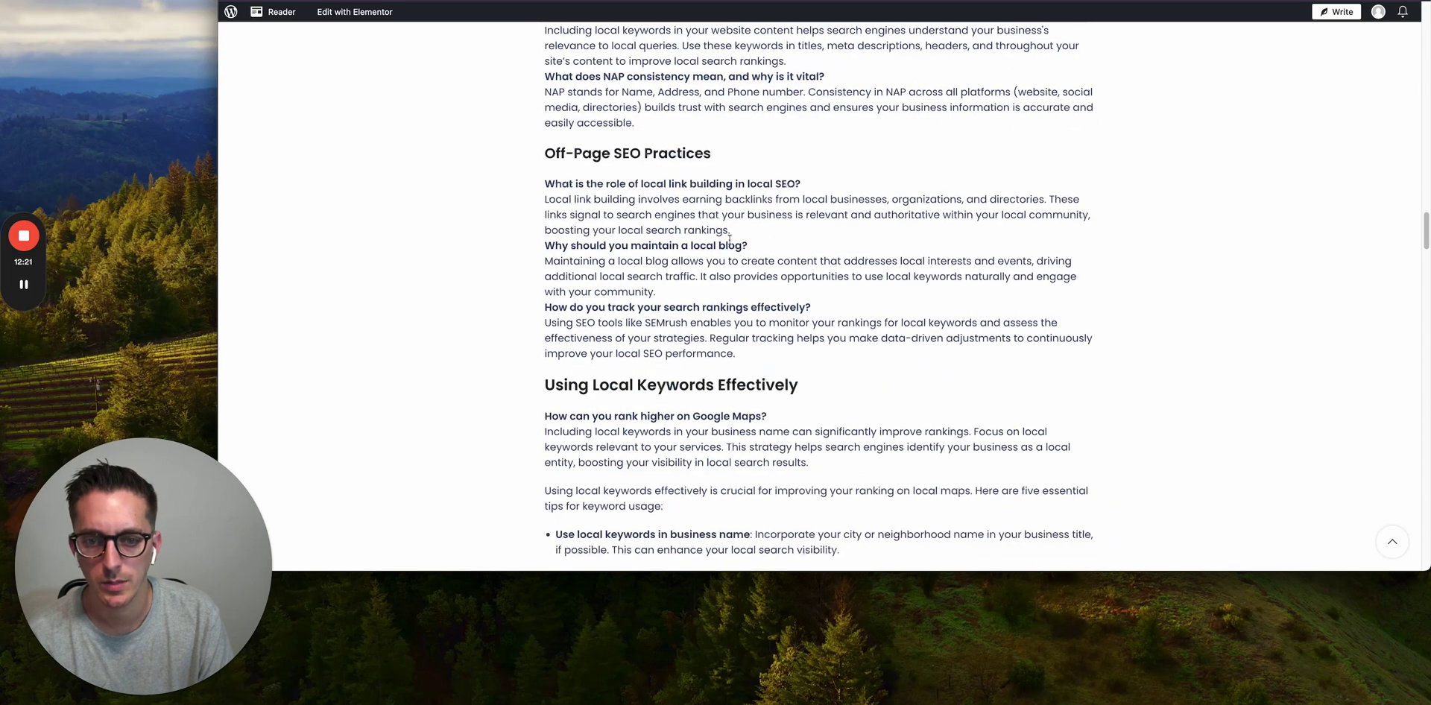
scroll(923, 292, "down", 8)
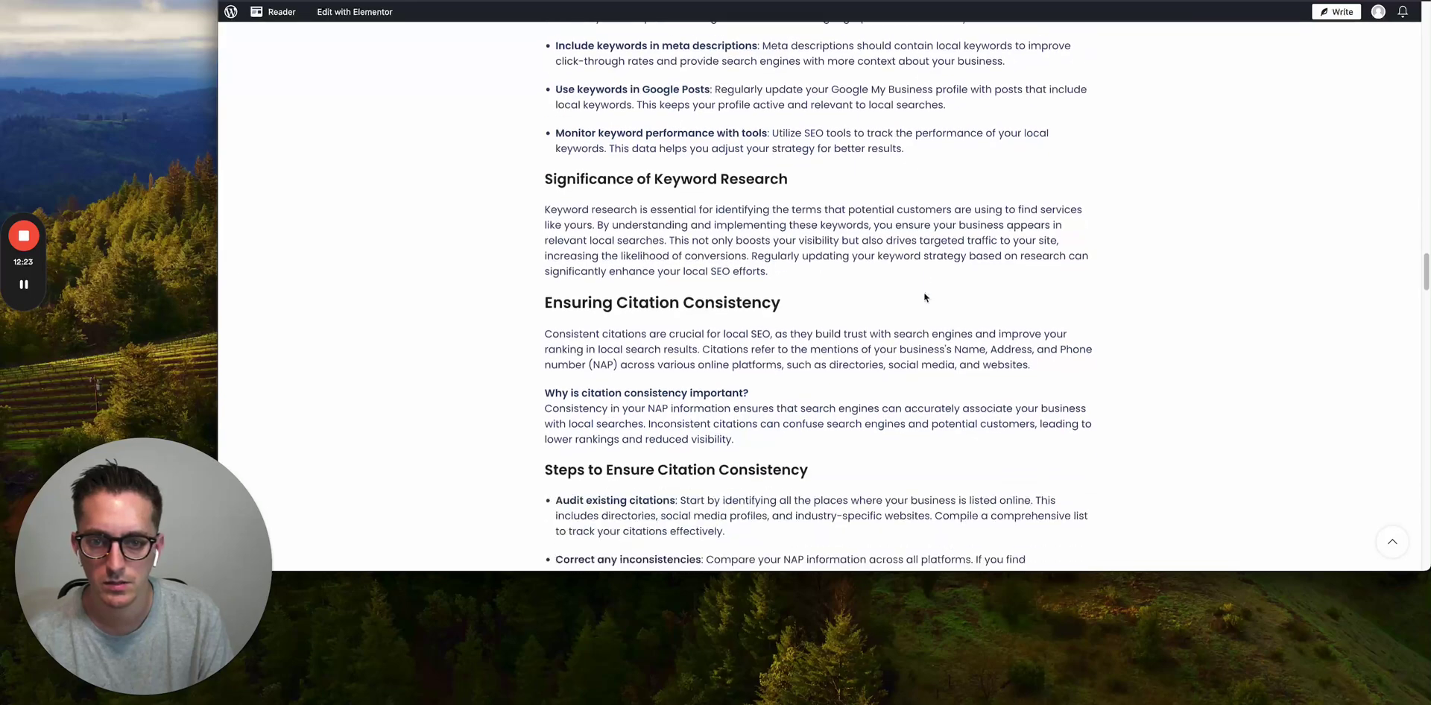
Examine the post's case studies on the Miami flooring company, Miami restaurant and Ocoee air conditioning company, plus the FAQ.
scroll(924, 285, "down", 8)
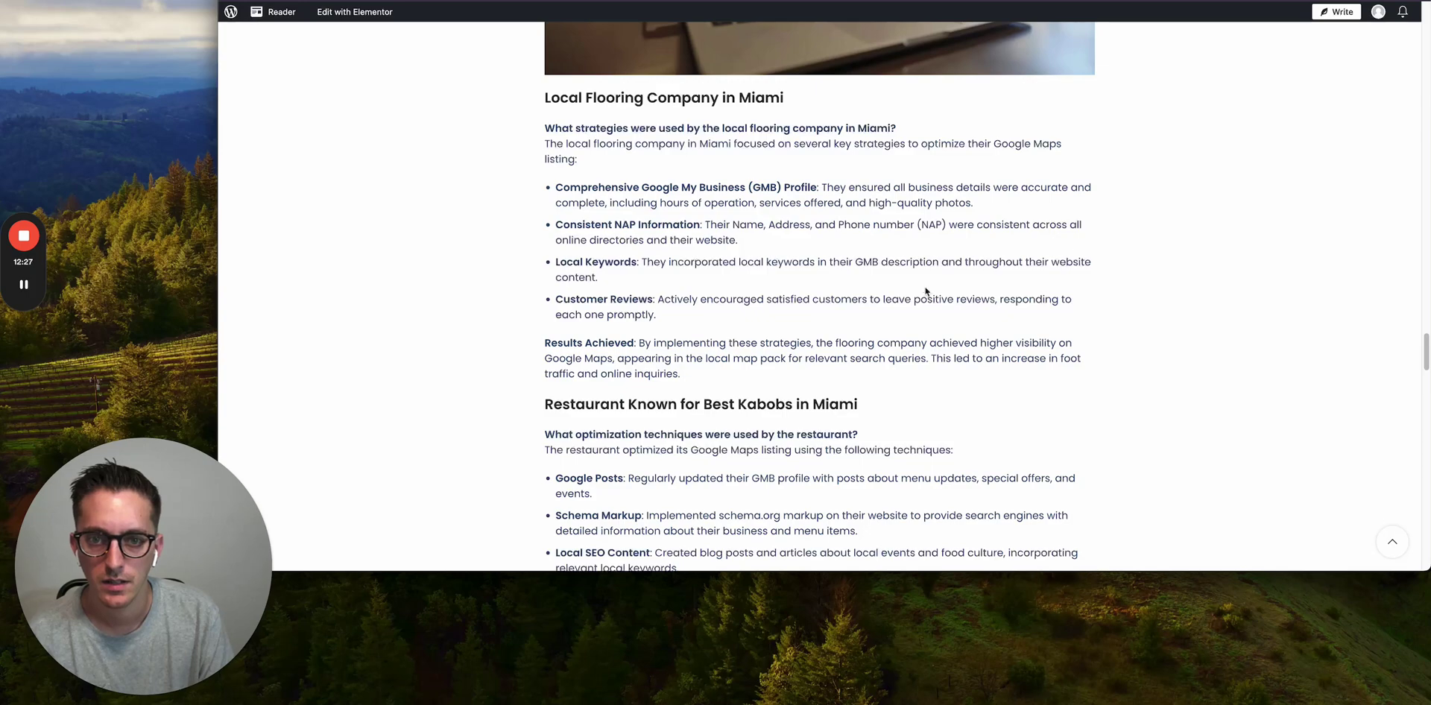
scroll(771, 124, "down", 1)
scroll(1079, 365, "down", 2)
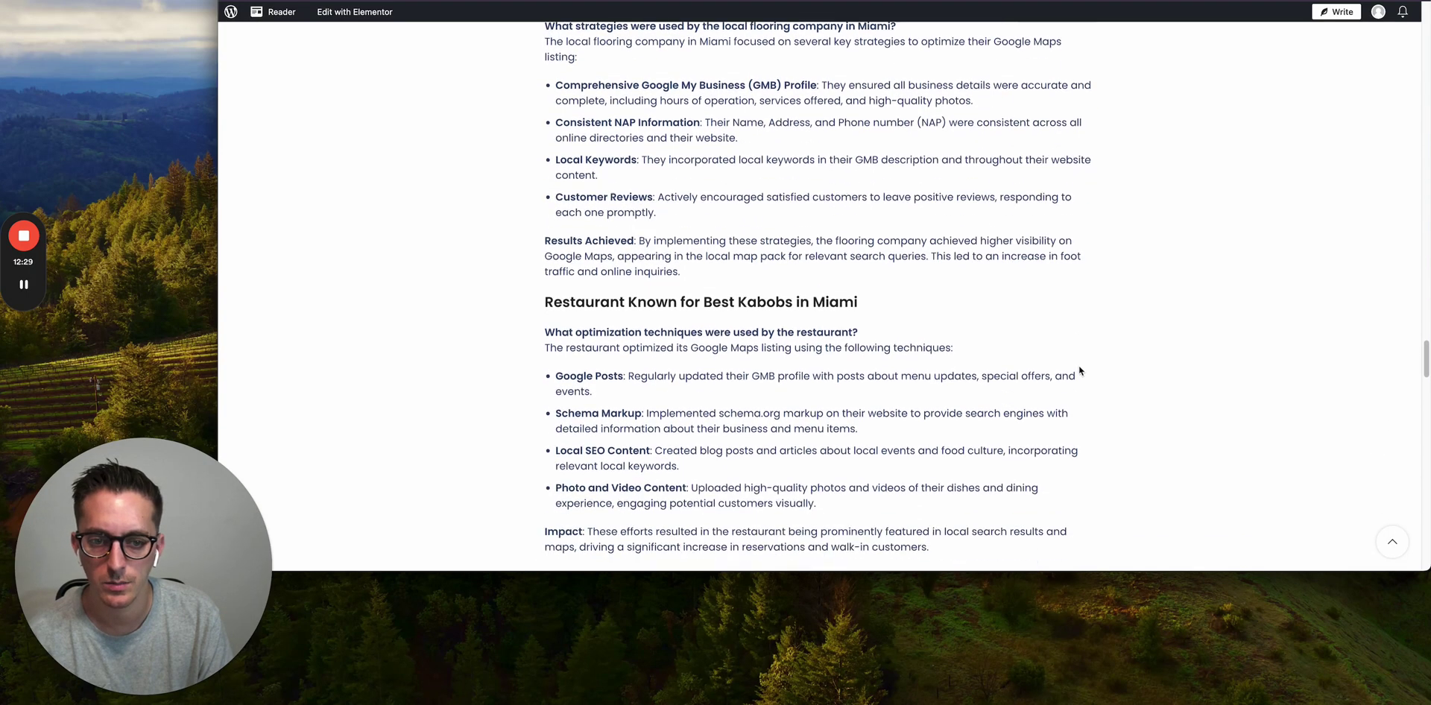
left_click_drag(812, 231, 858, 231)
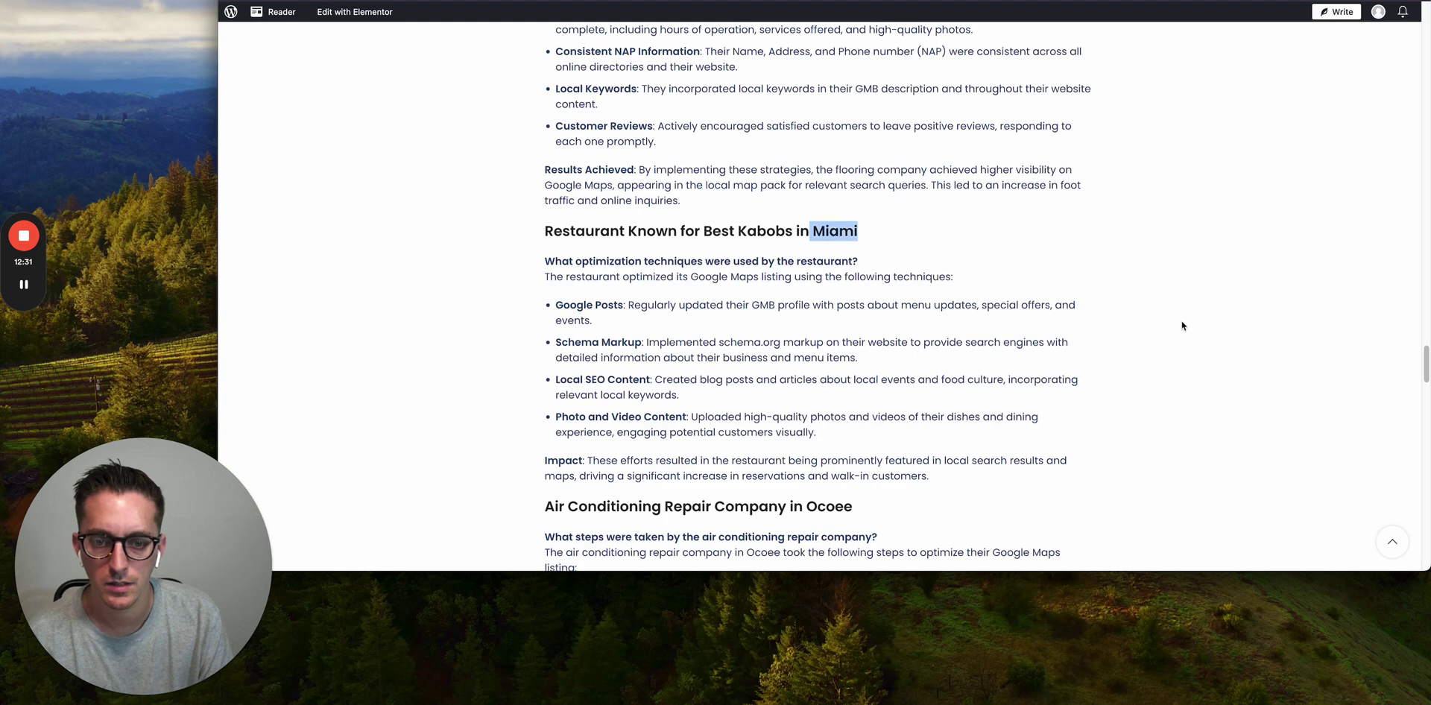
scroll(858, 233, "down", 1)
scroll(1095, 322, "down", 8)
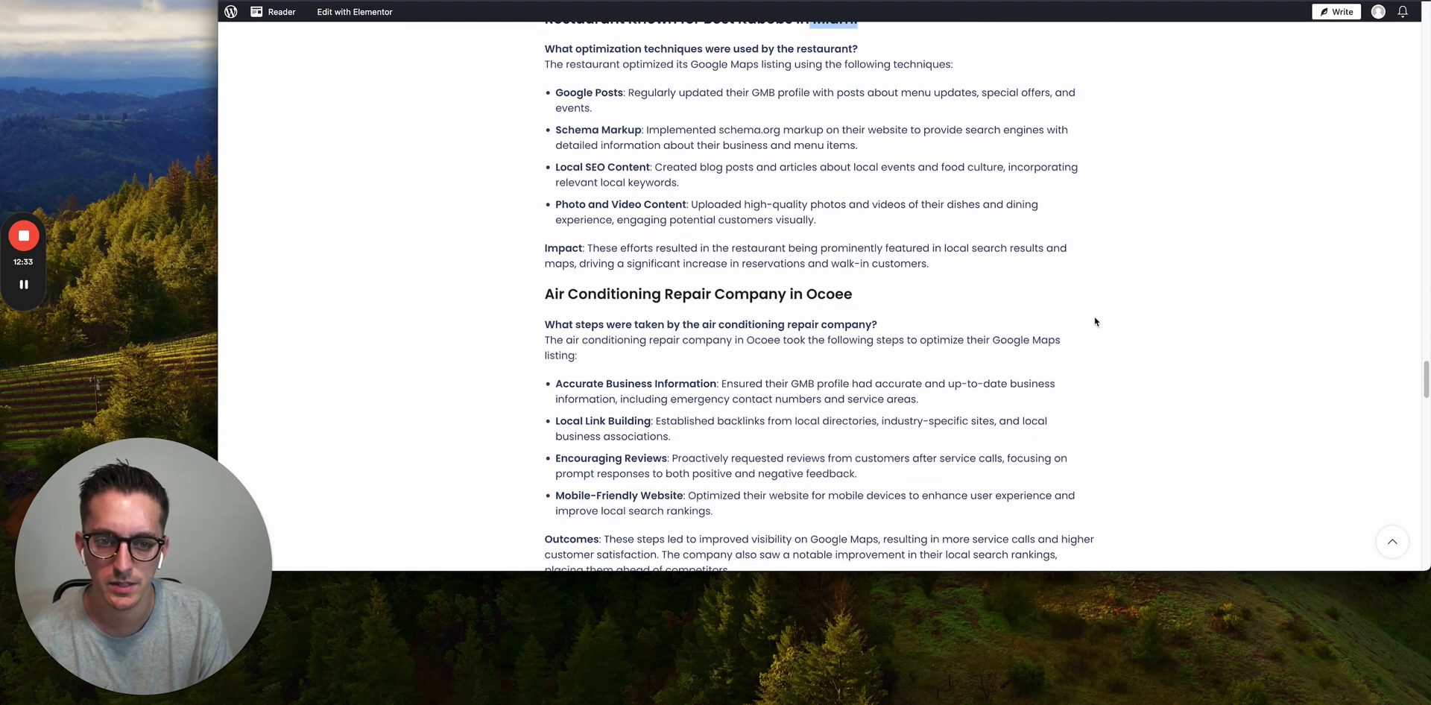
scroll(1095, 321, "down", 10)
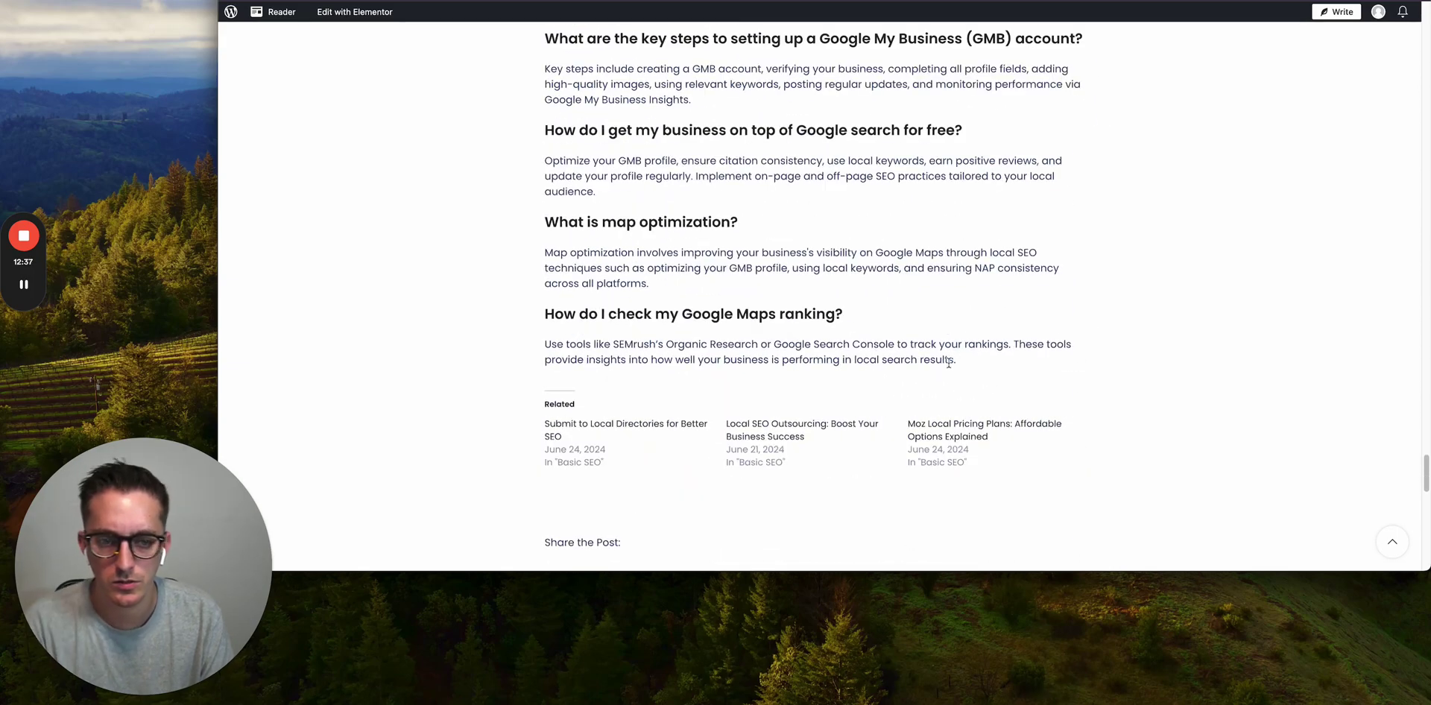
Copy the post's text from the date and byline through the last FAQ answer, and open WordCounter in a new tab.
left_click_drag(958, 365, 497, 527)
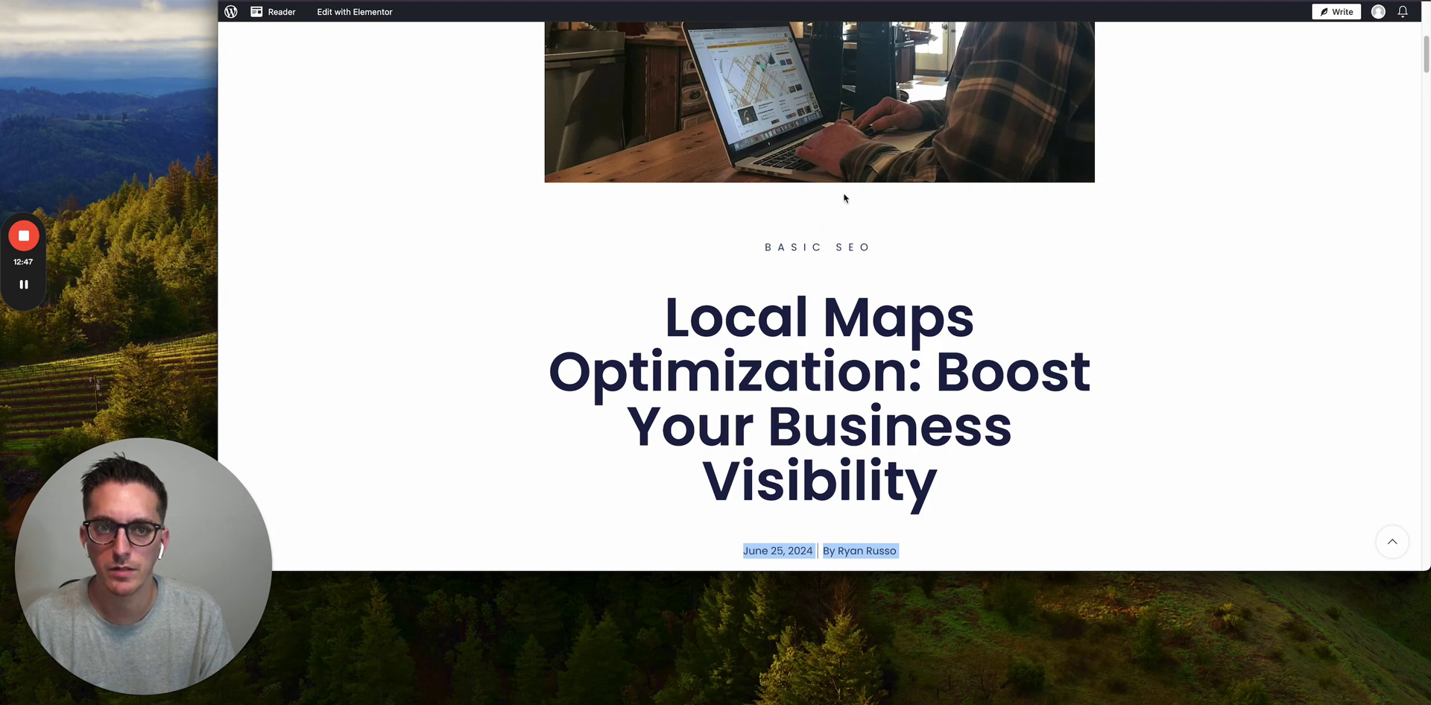
key("super+t")
type("word cou")
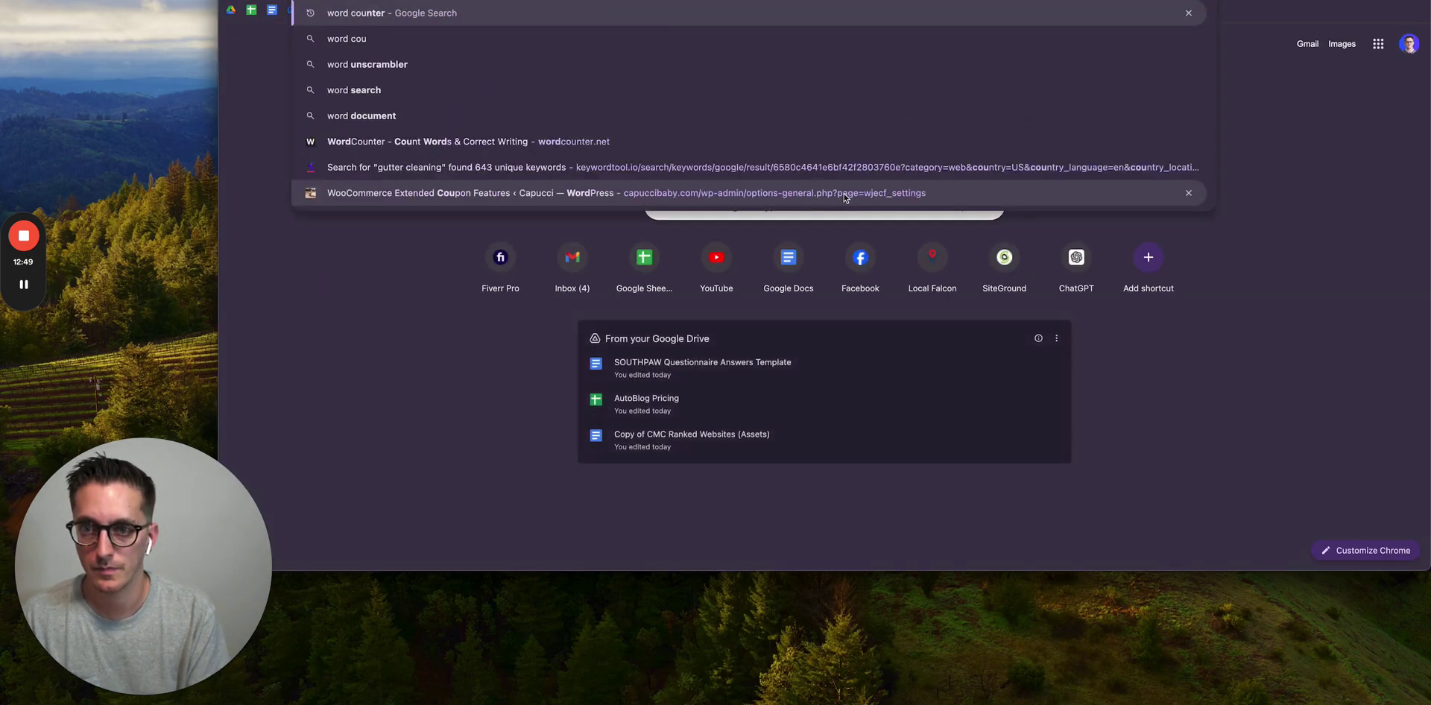
key("Return")
left_click(532, 142)
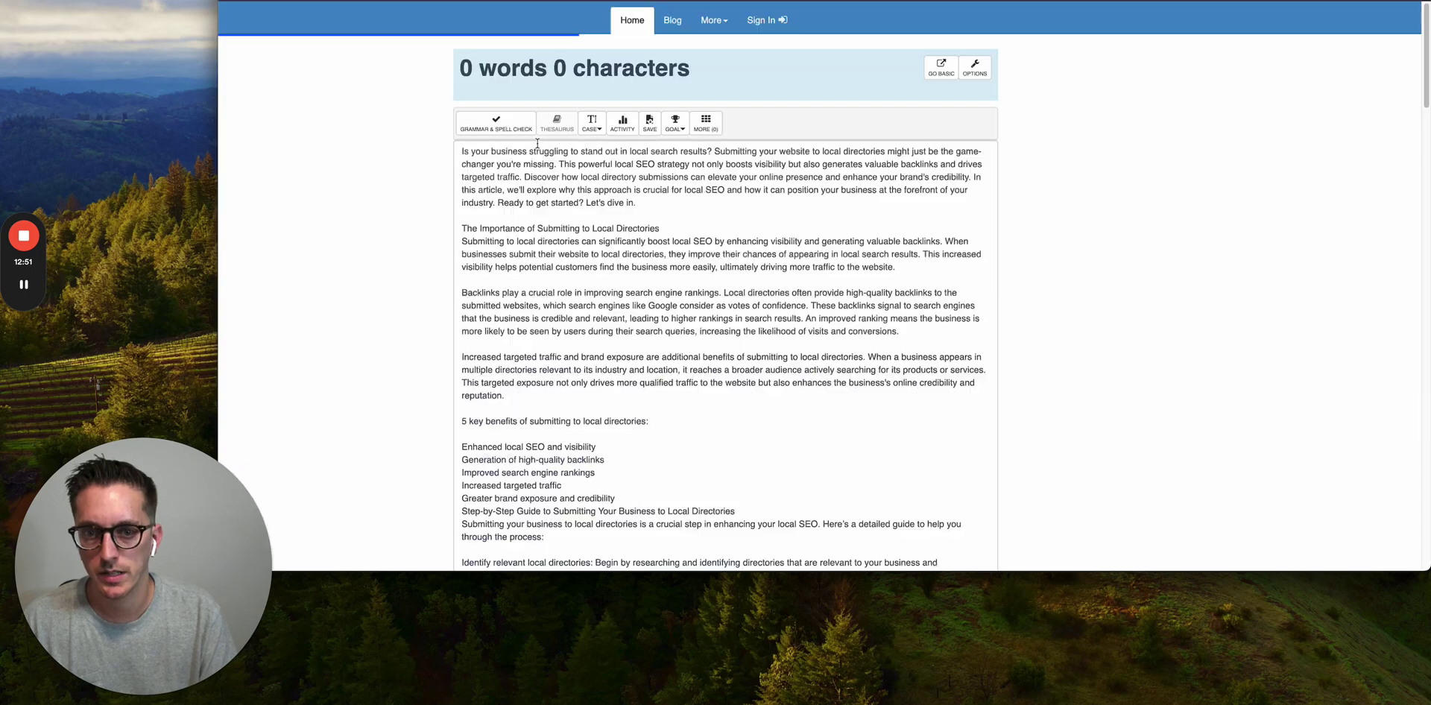
Replace the existing text in WordCounter with the copied article and check its word count.
left_click(590, 219)
key("super+a")
key("super+v")
scroll(654, 241, "up", 20)
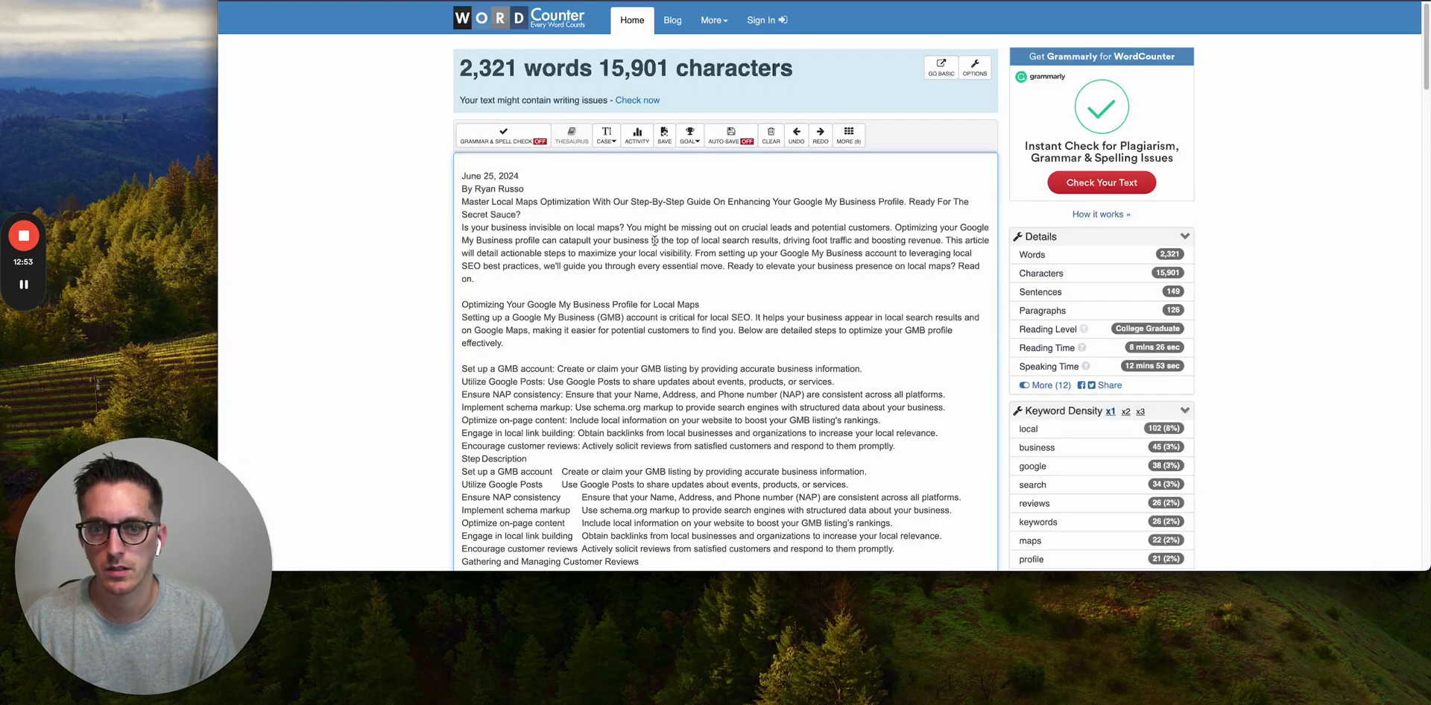
left_click_drag(461, 67, 524, 75)
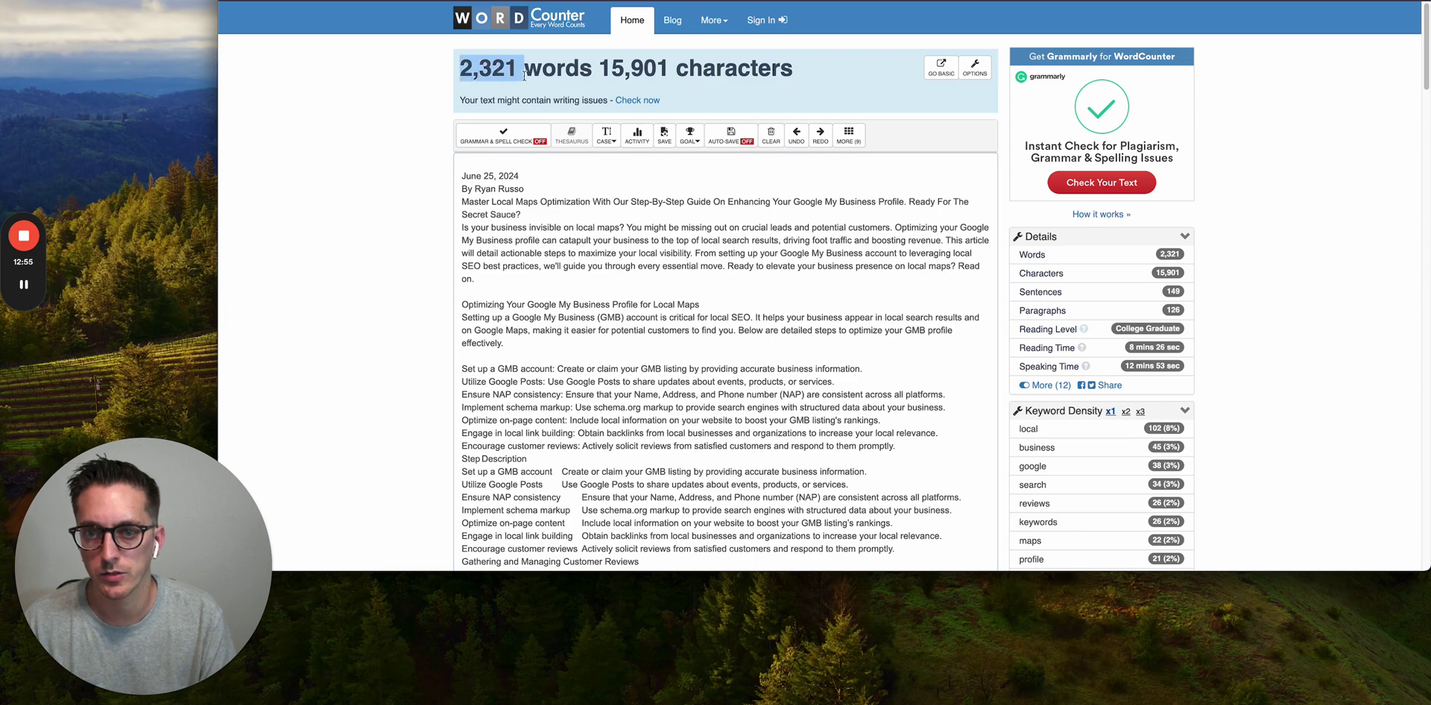
left_click(937, 343)
Return to the post preview, clear the text selection, and review the whole article through Related and sharing, then back to the introduction.
key("ctrl+shift+Tab")
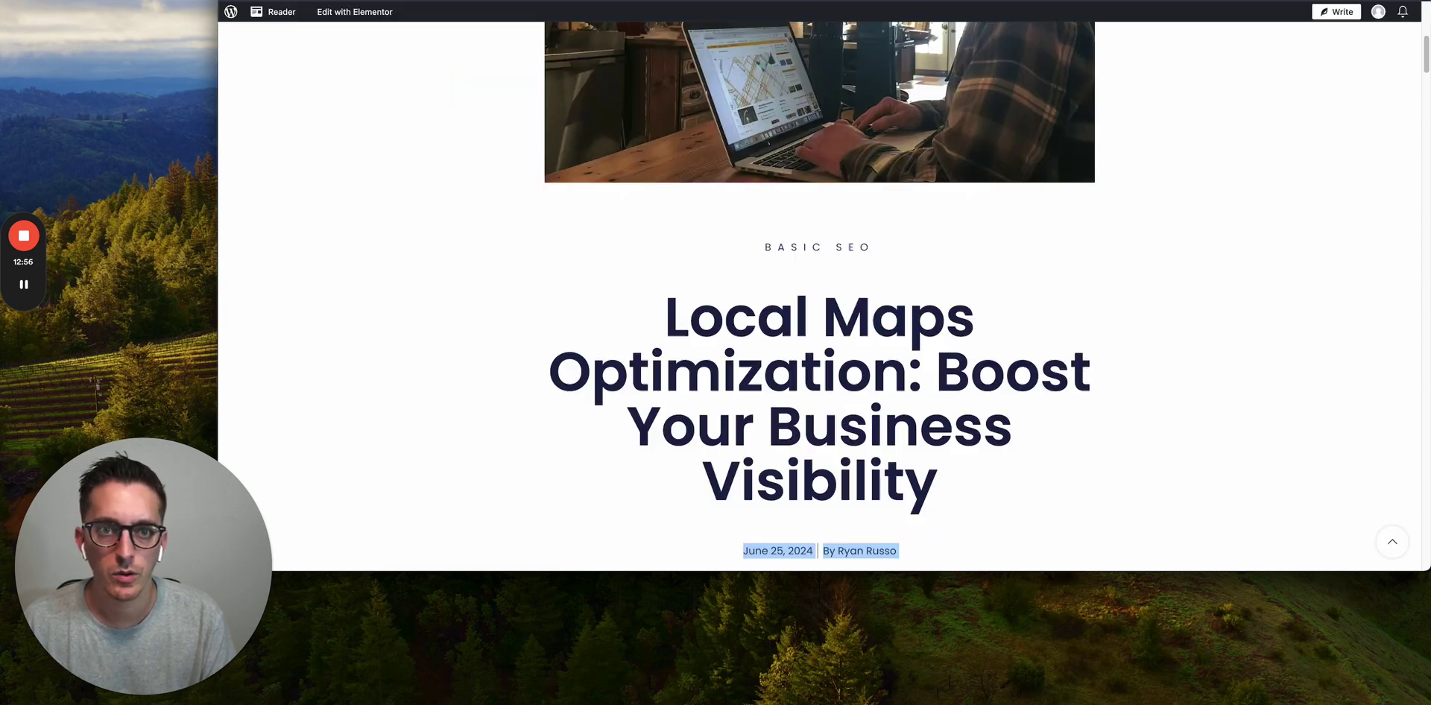
scroll(1125, 307, "down", 20)
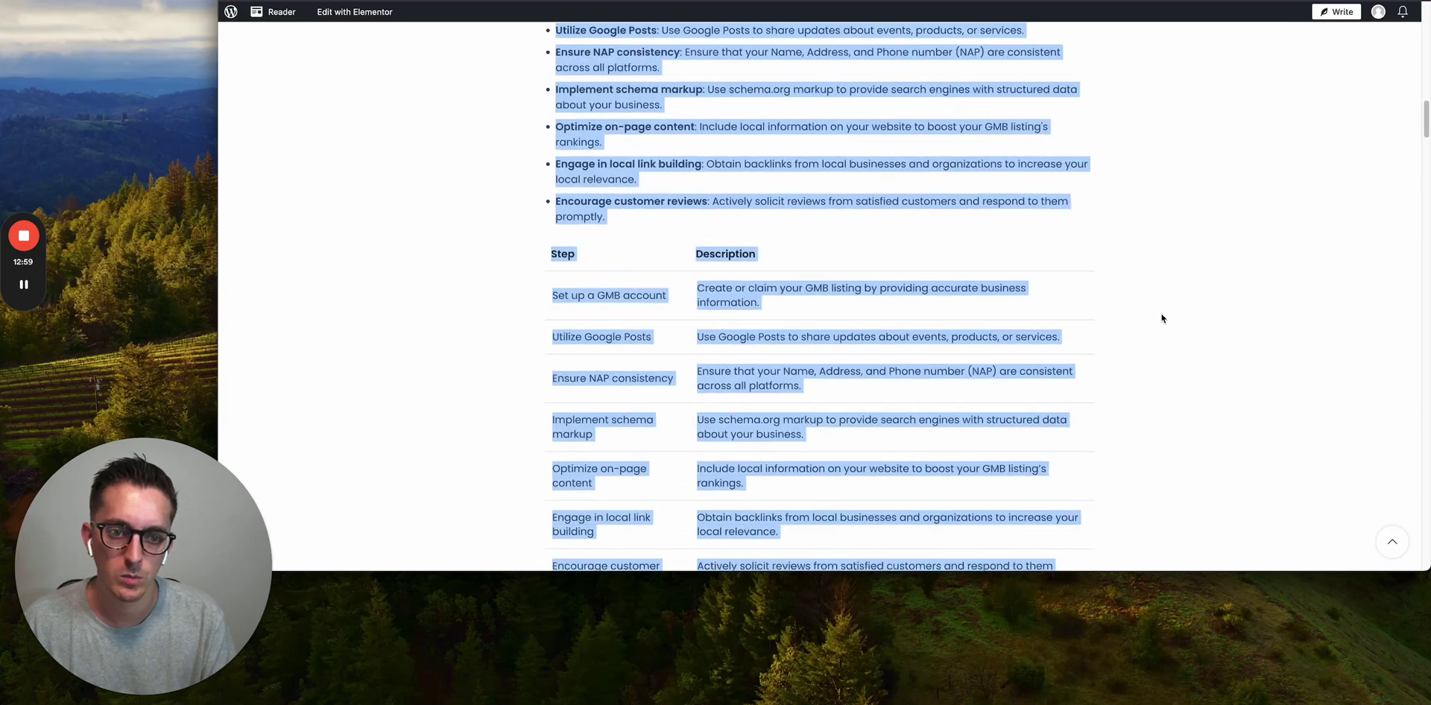
scroll(1161, 319, "down", 20)
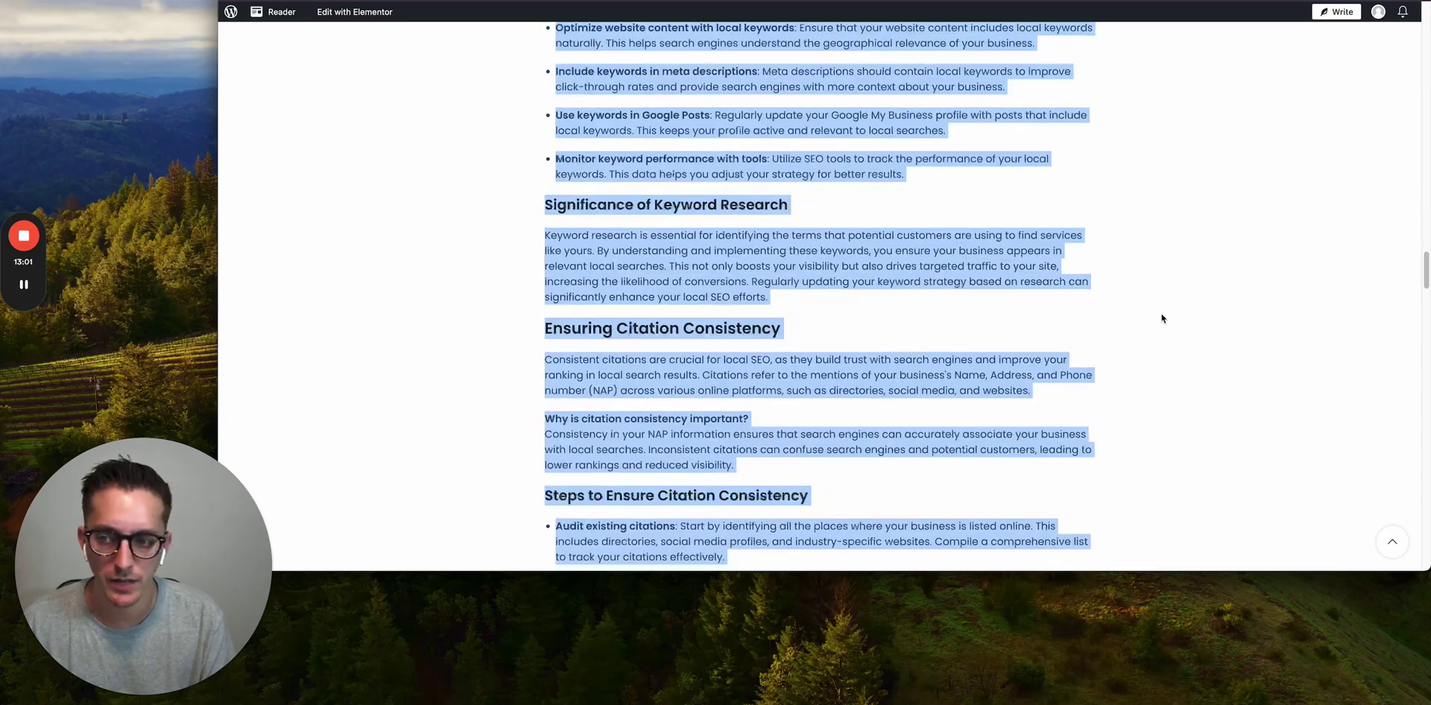
scroll(1161, 318, "down", 20)
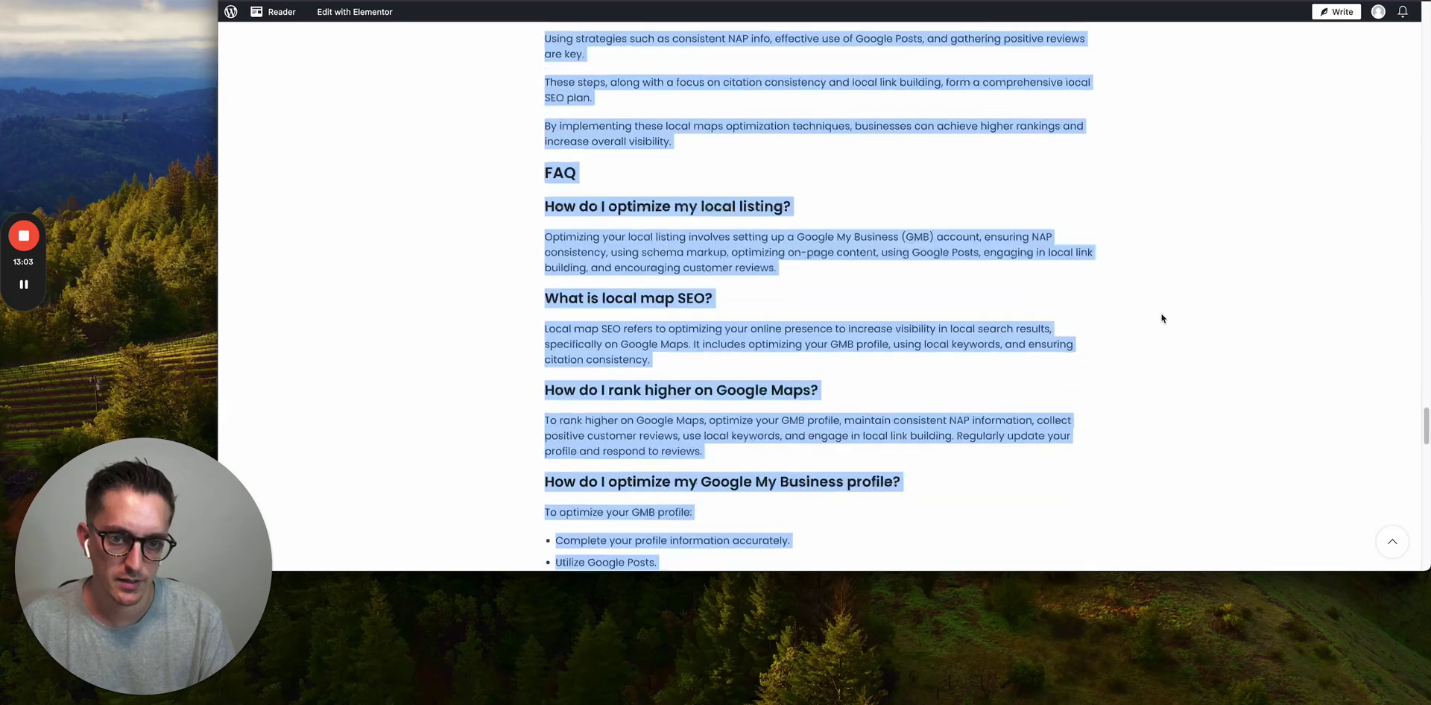
left_click(1161, 318)
scroll(1160, 319, "down", 5)
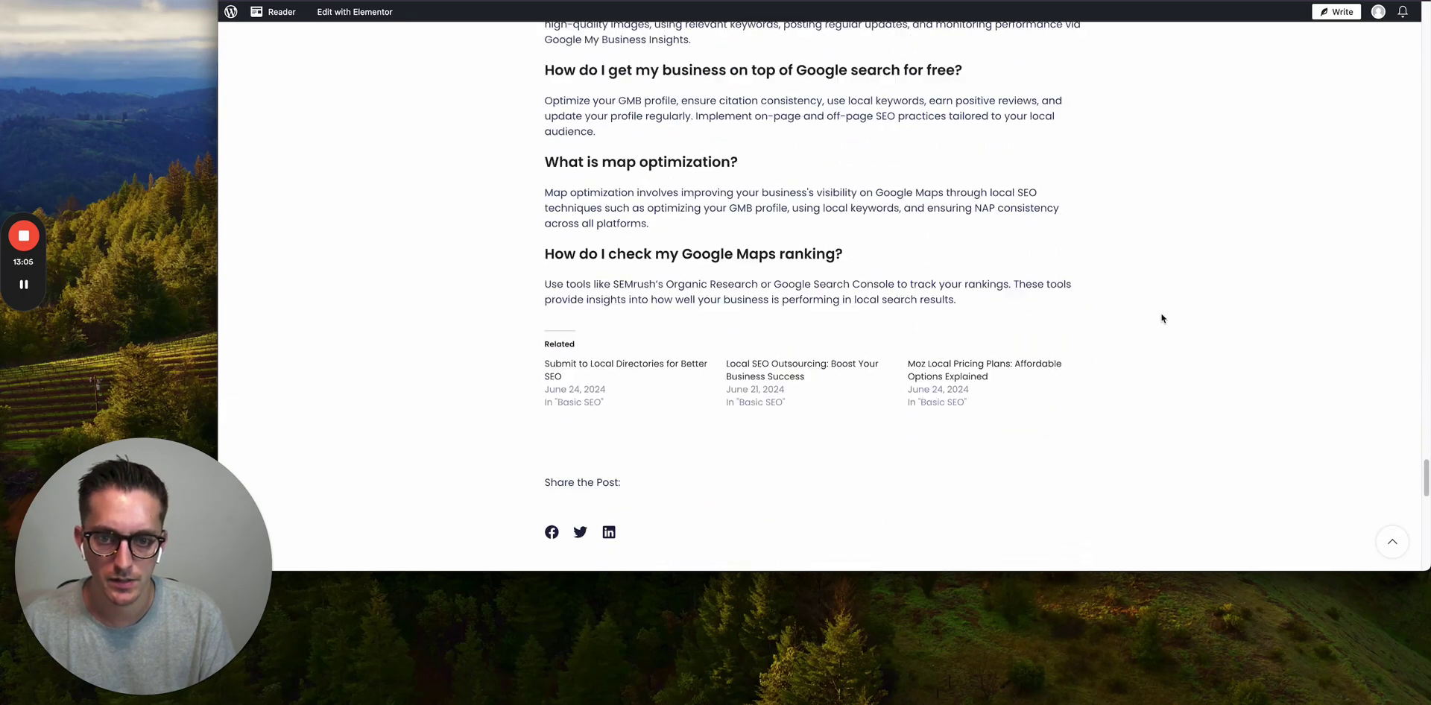
scroll(1160, 318, "up", 17)
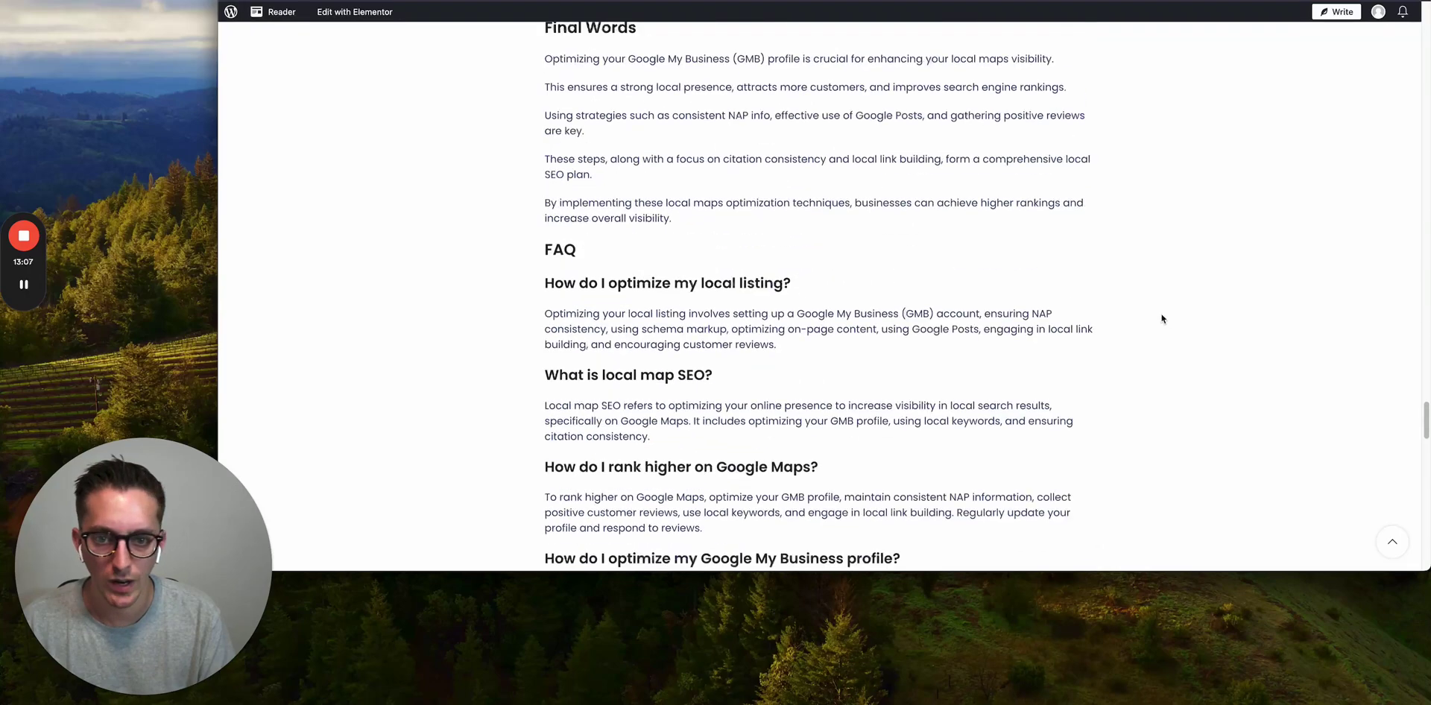
scroll(1161, 321, "up", 8)
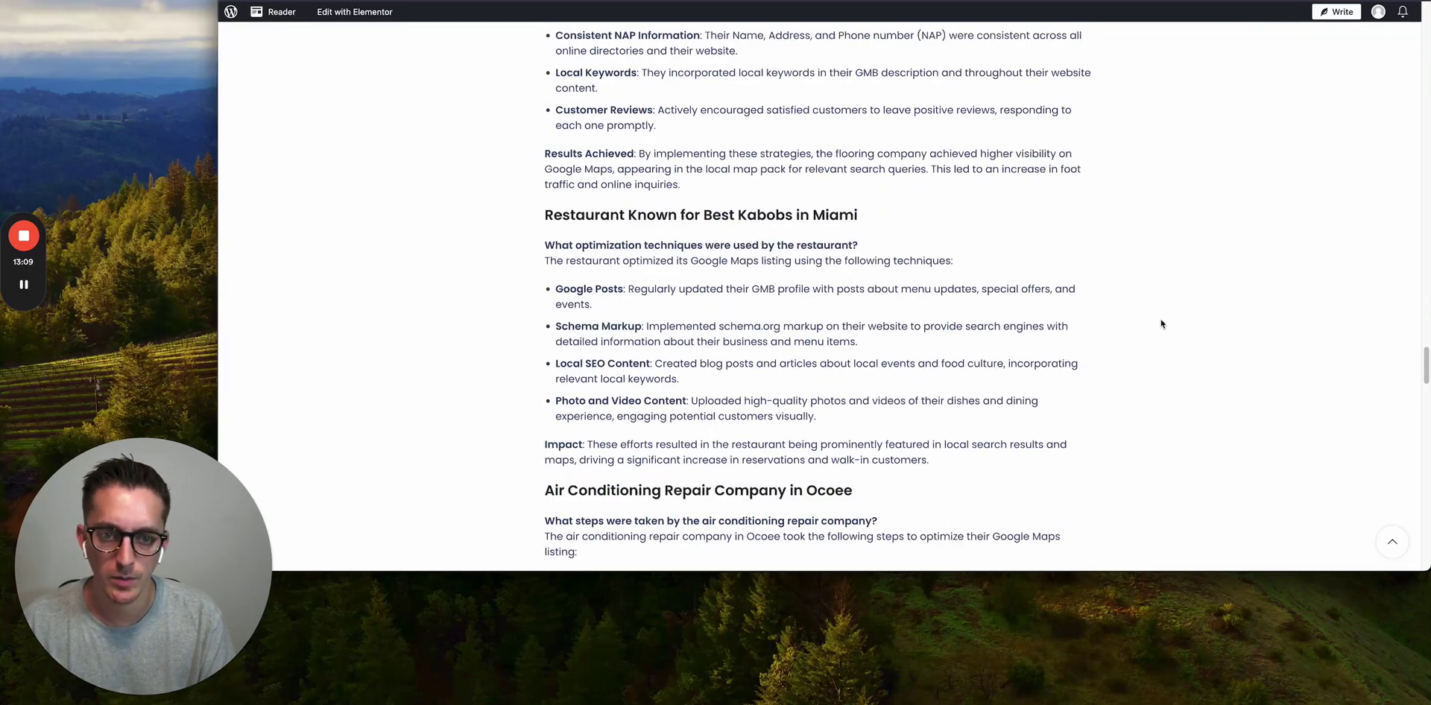
scroll(1161, 324, "up", 11)
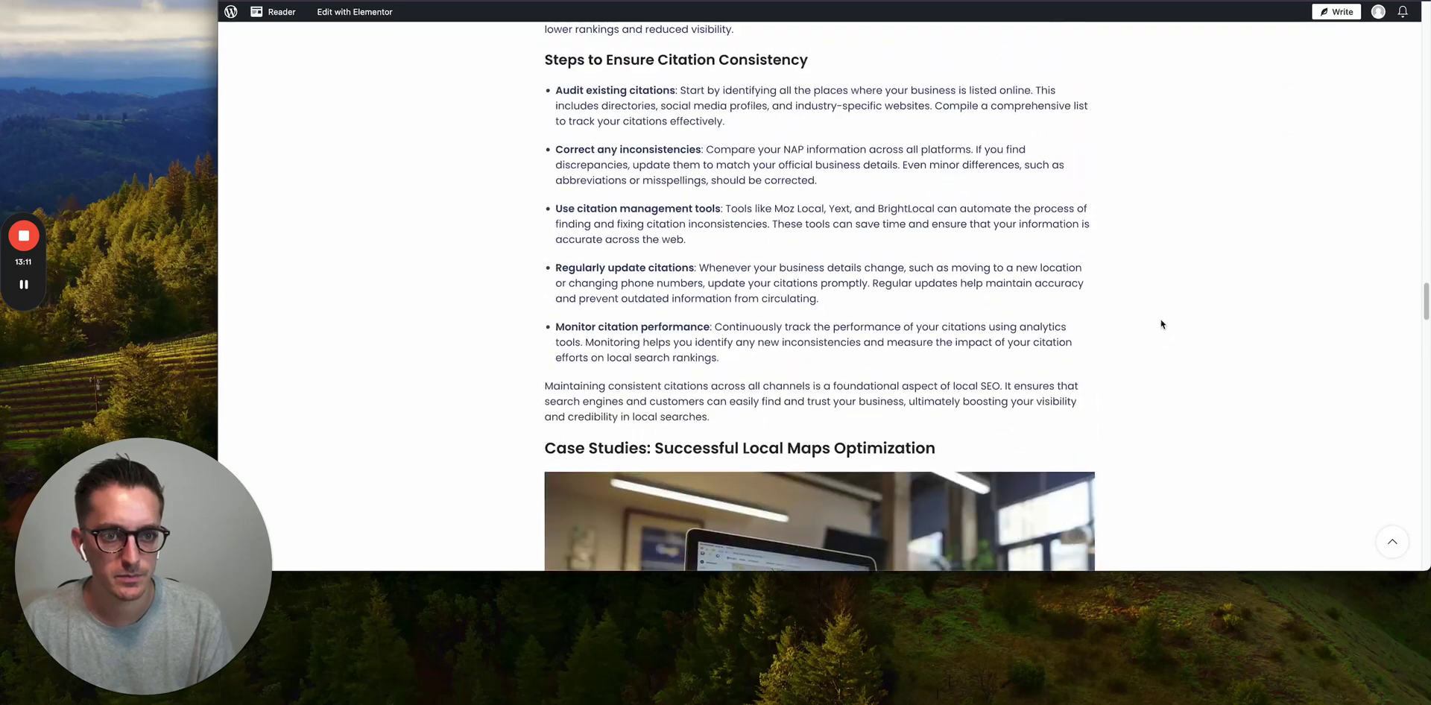
scroll(1160, 324, "up", 15)
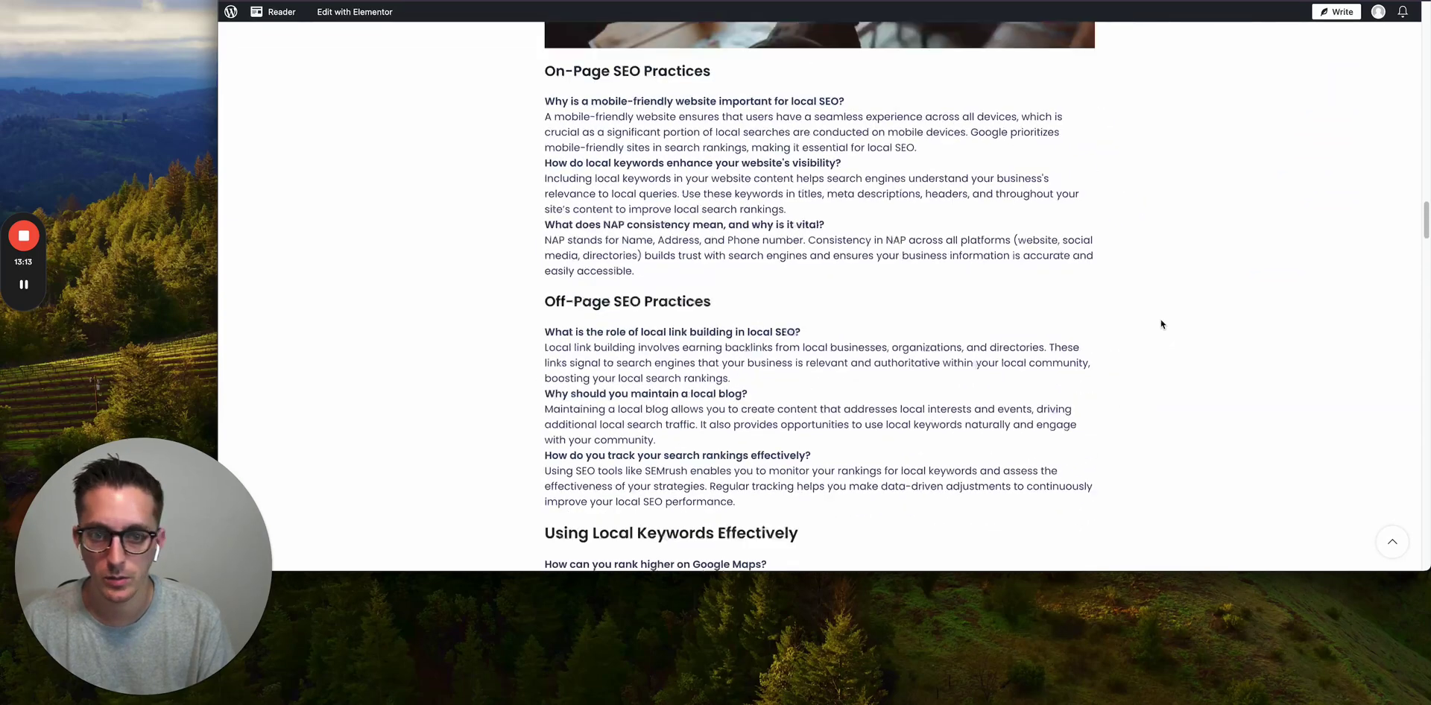
scroll(1161, 324, "up", 15)
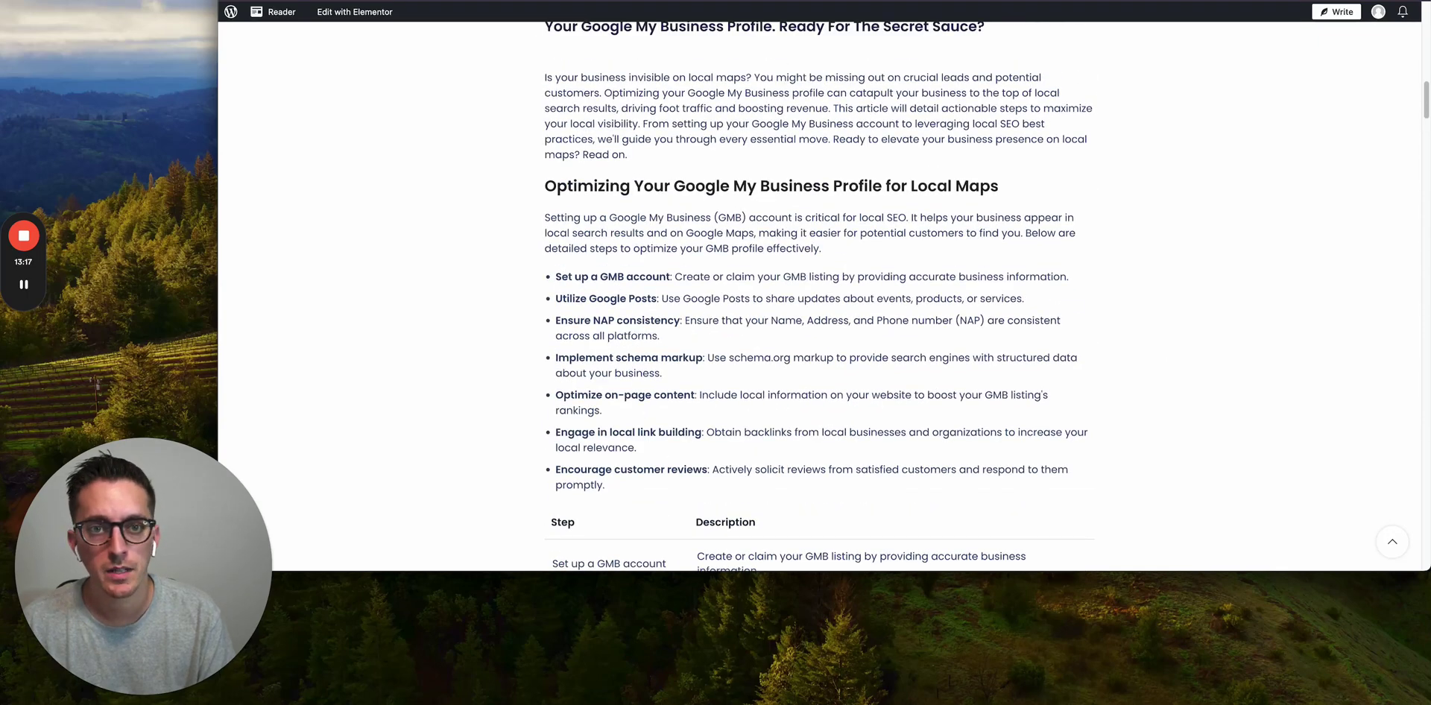
In the TKM Generator table, copy the T2 keywords from "submit to local directories" through "local services ads vs google ads".
key("ctrl+shift+Tab")
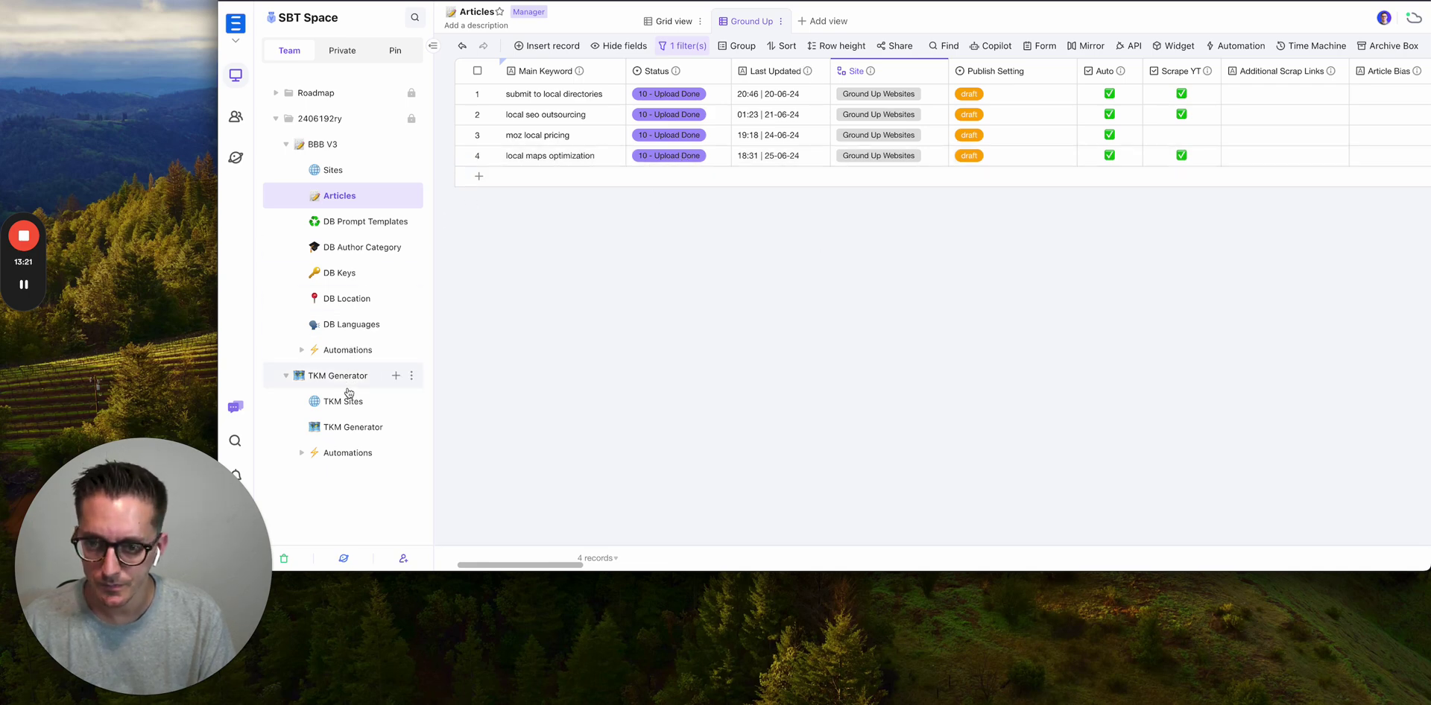
left_click(346, 429)
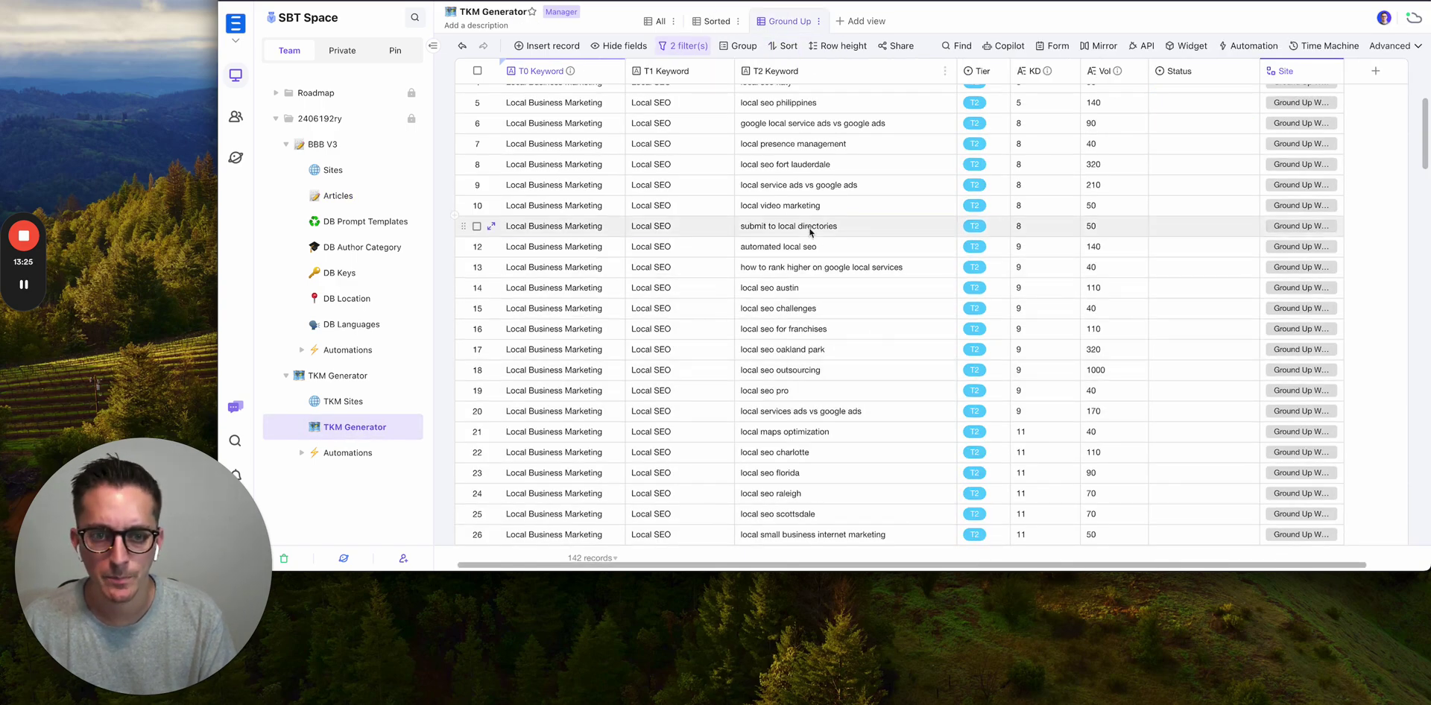
left_click(816, 226)
left_click(831, 410, "shift")
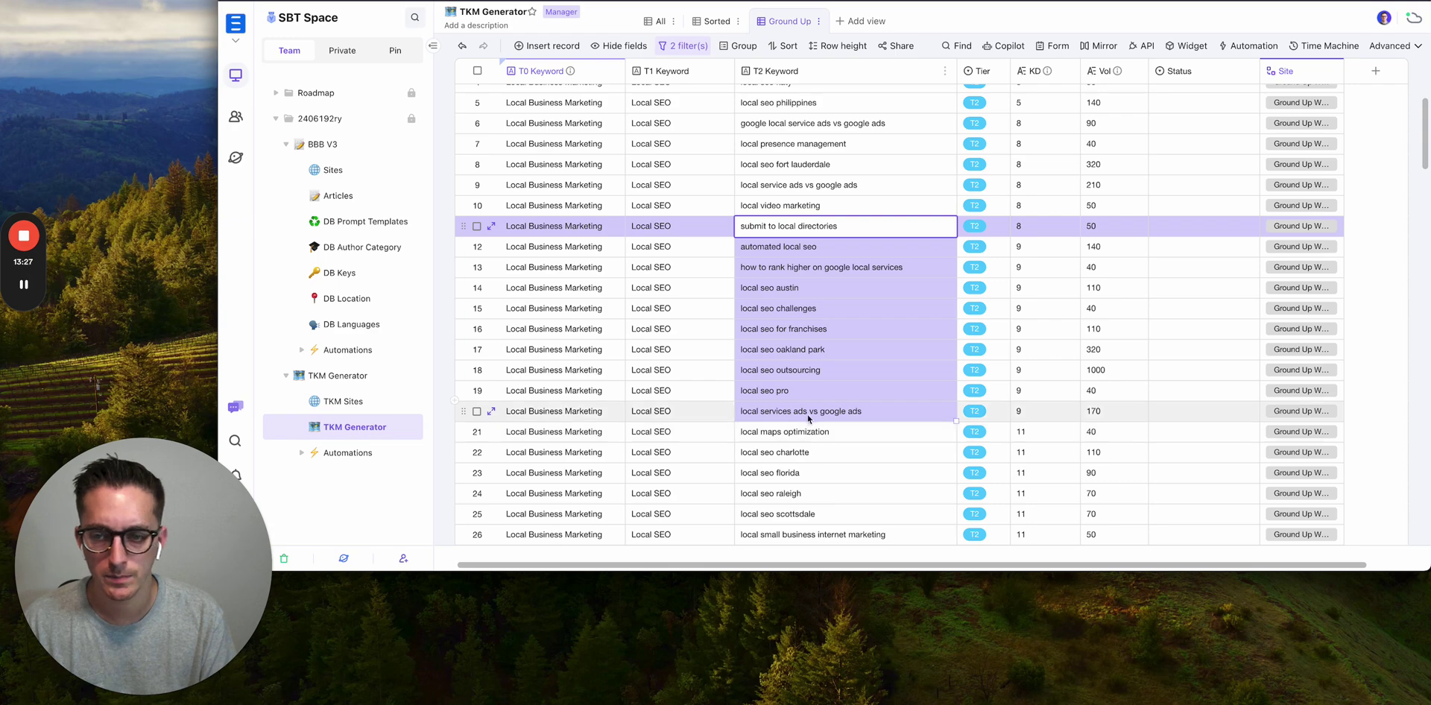
key("ctrl+c")
Open the Articles table and paste the copied T2 keywords into Main Keyword as new records.
left_click(335, 195)
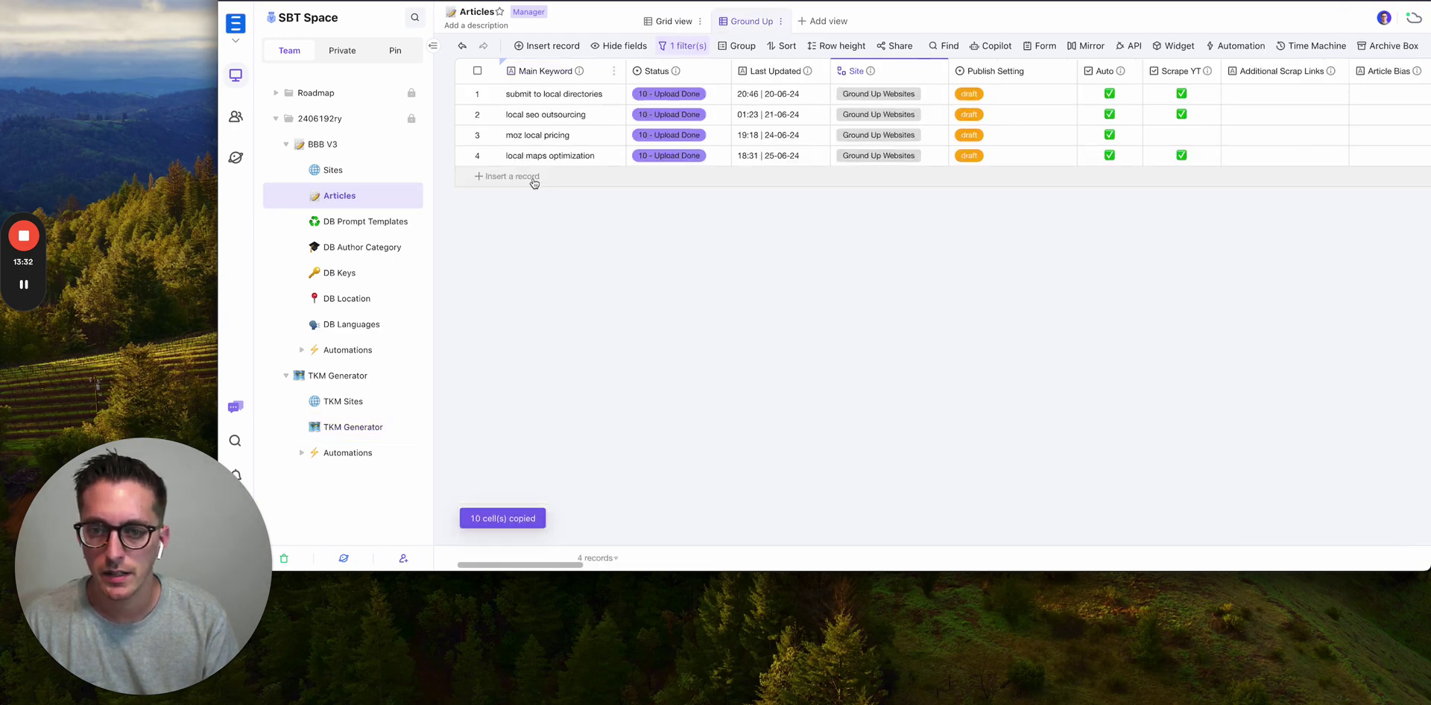
left_click(485, 177)
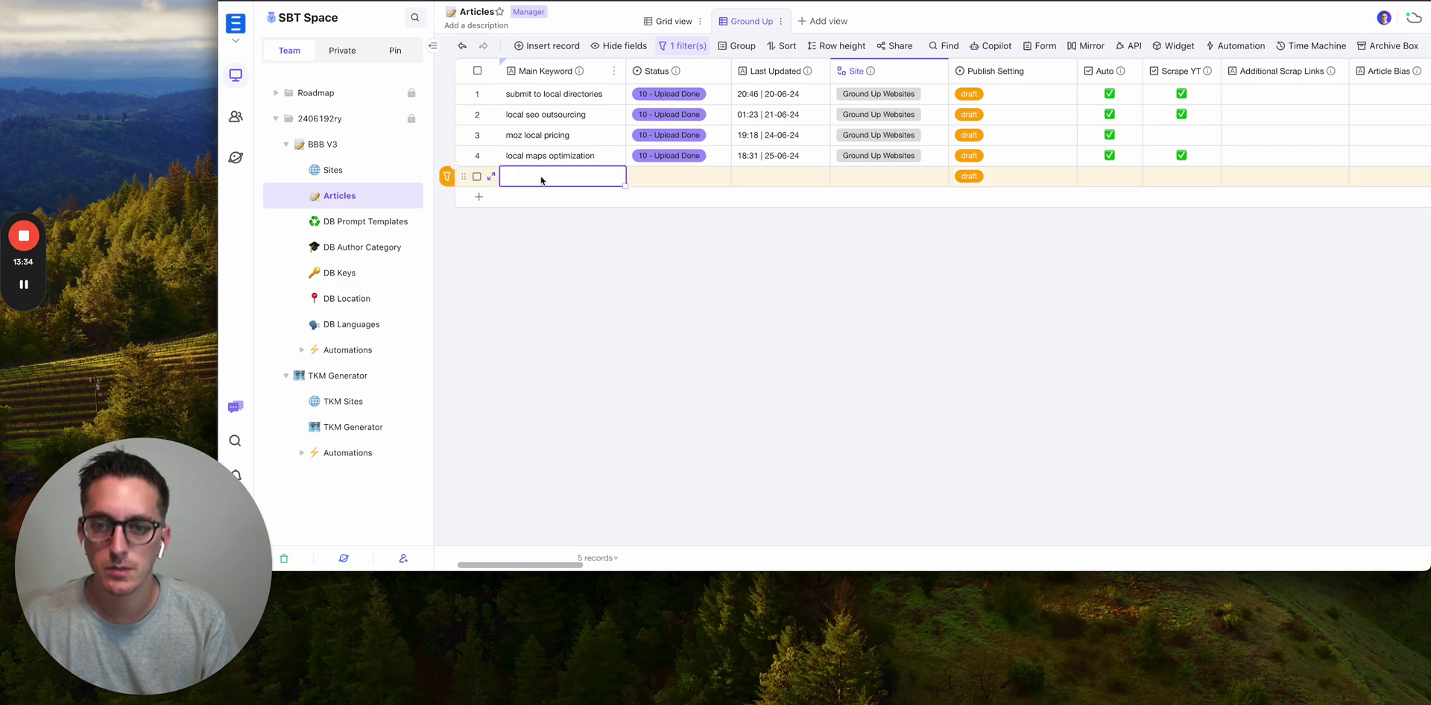
key("ctrl+v")
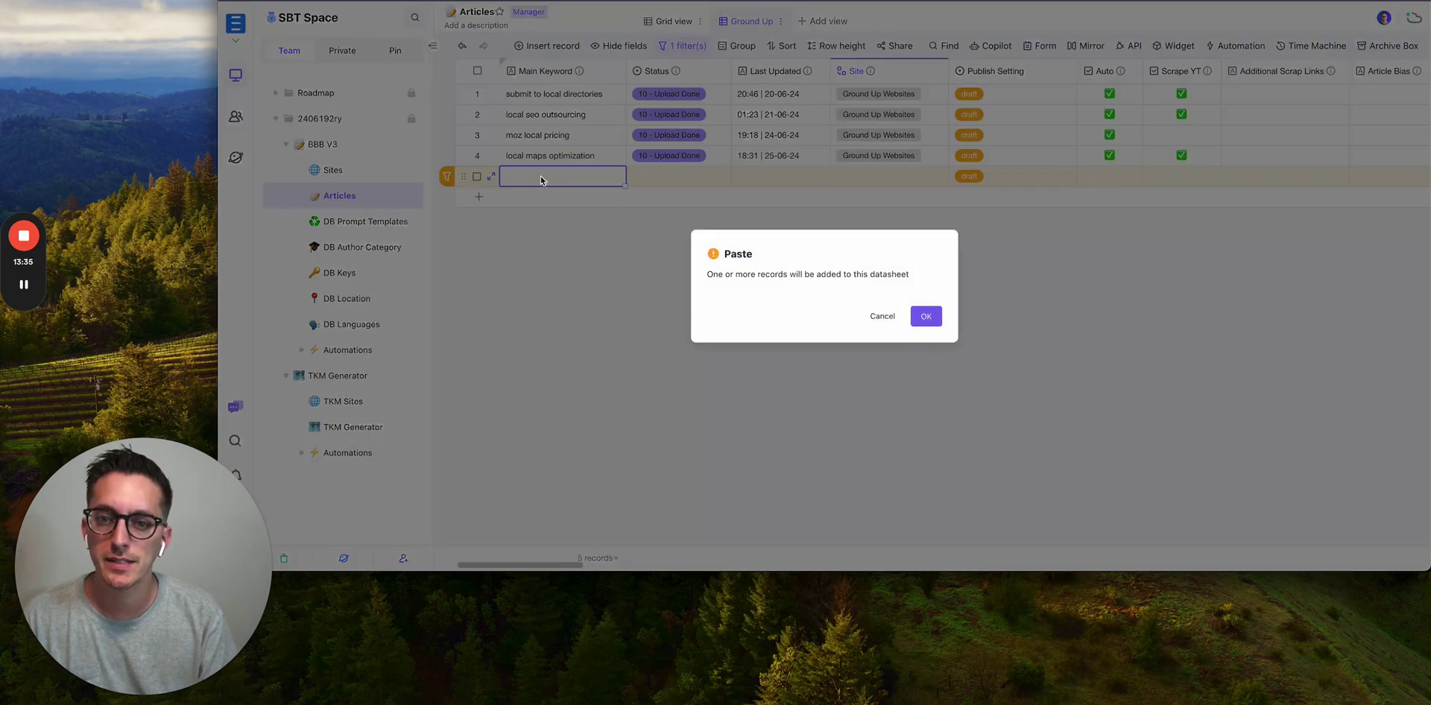
left_click(926, 326)
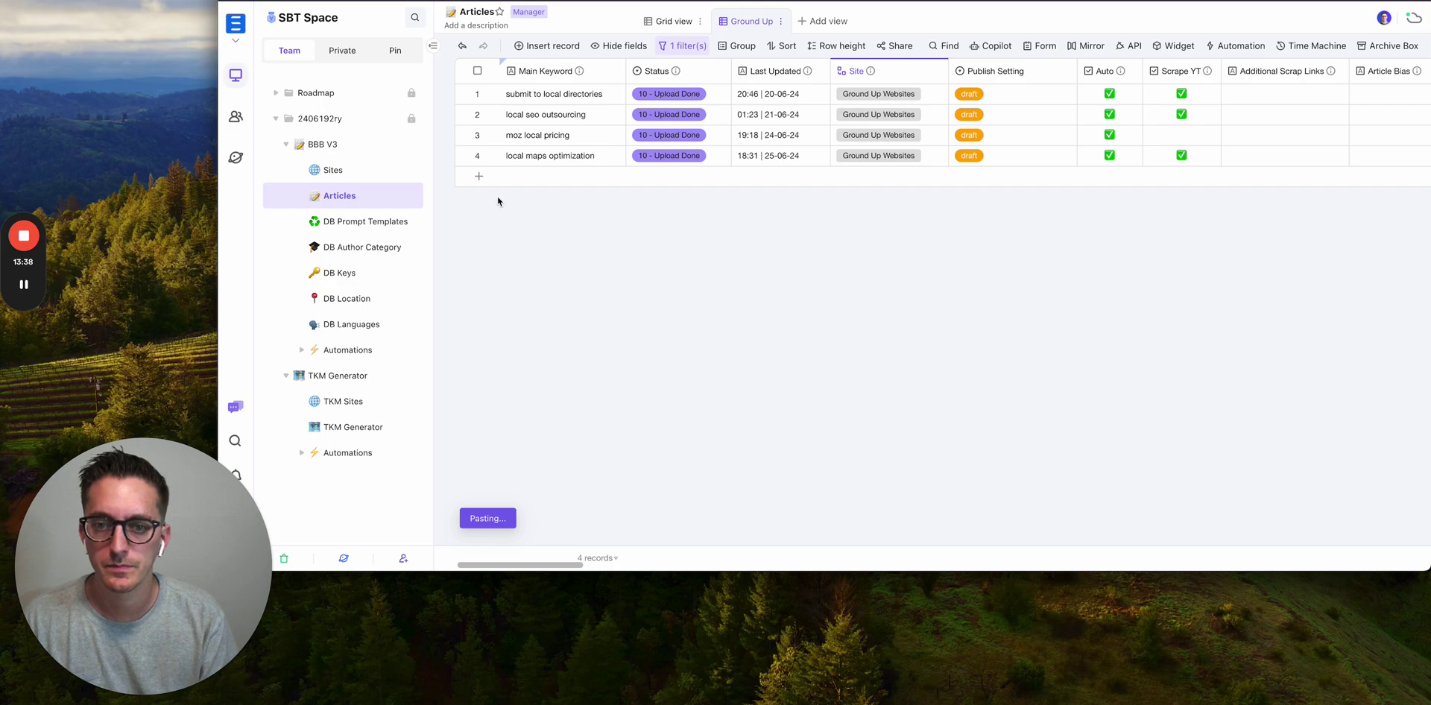
Insert another empty record in Articles and look through its fields as far as the Created column.
left_click(499, 198)
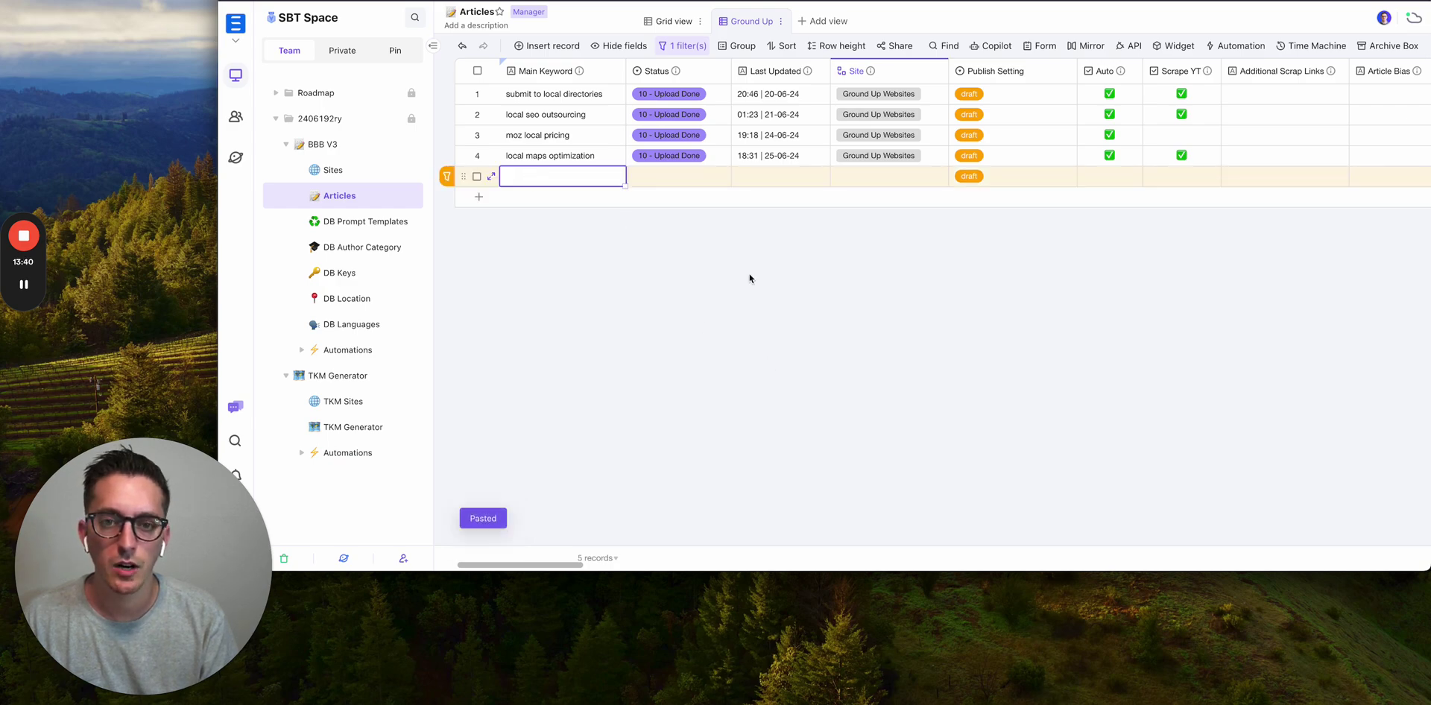
scroll(1133, 339, "right", 10)
scroll(1129, 337, "right", 15)
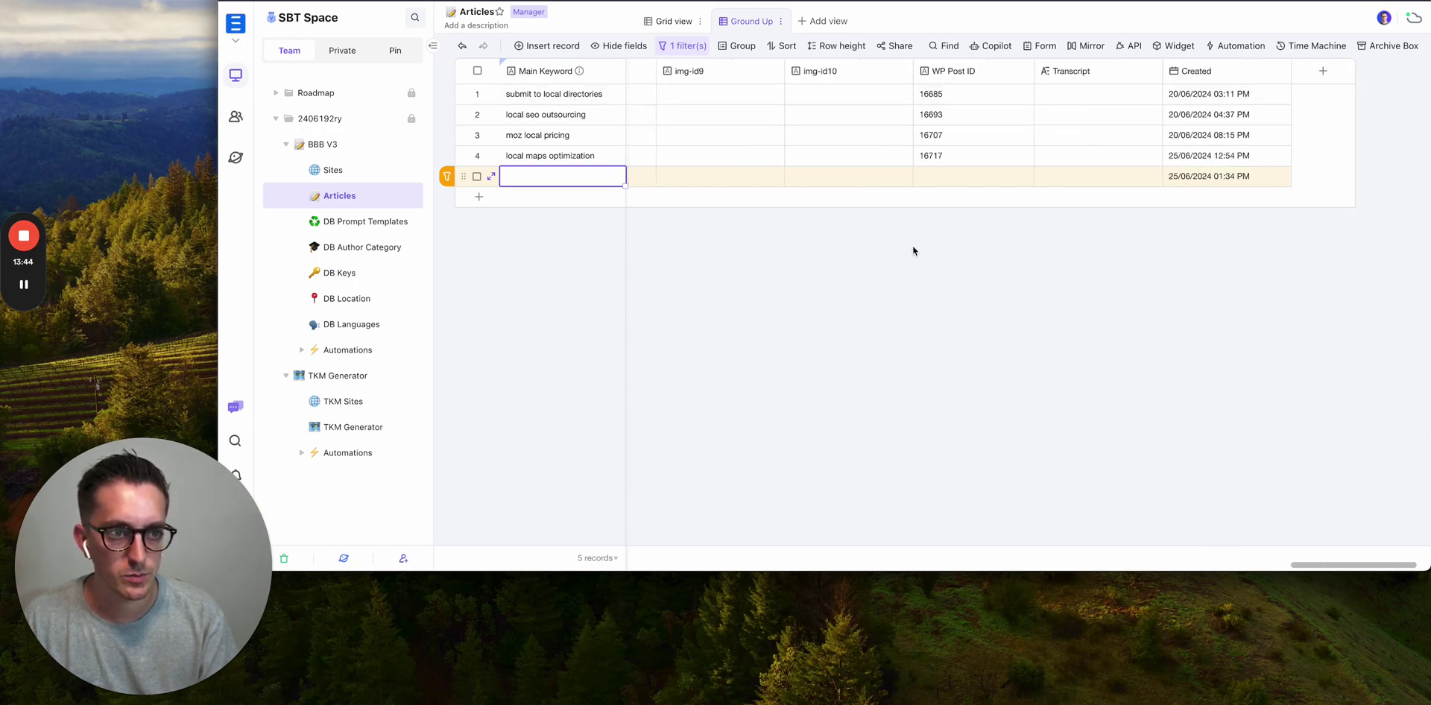
scroll(913, 249, "left", 20)
left_click(729, 292)
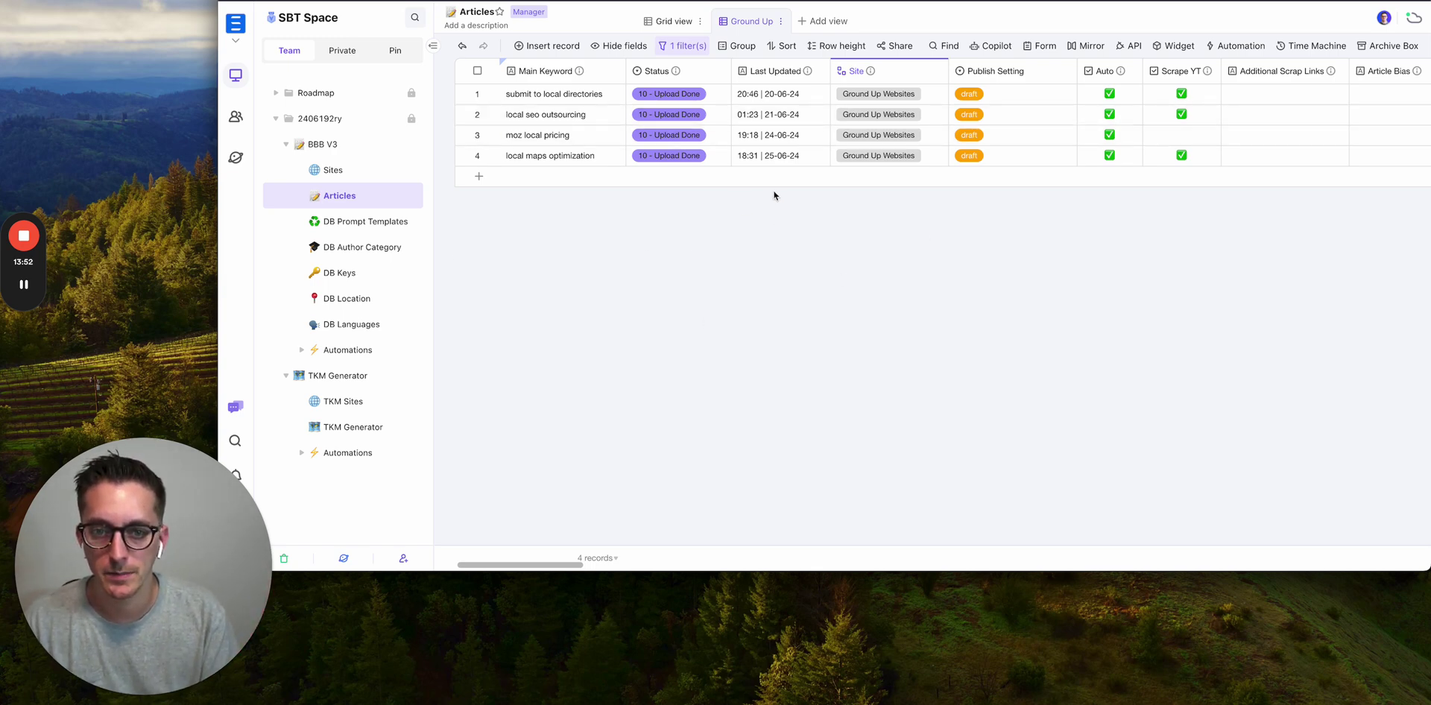
Look at the available Status options for the local maps optimization record.
left_click(722, 162)
left_click(722, 163)
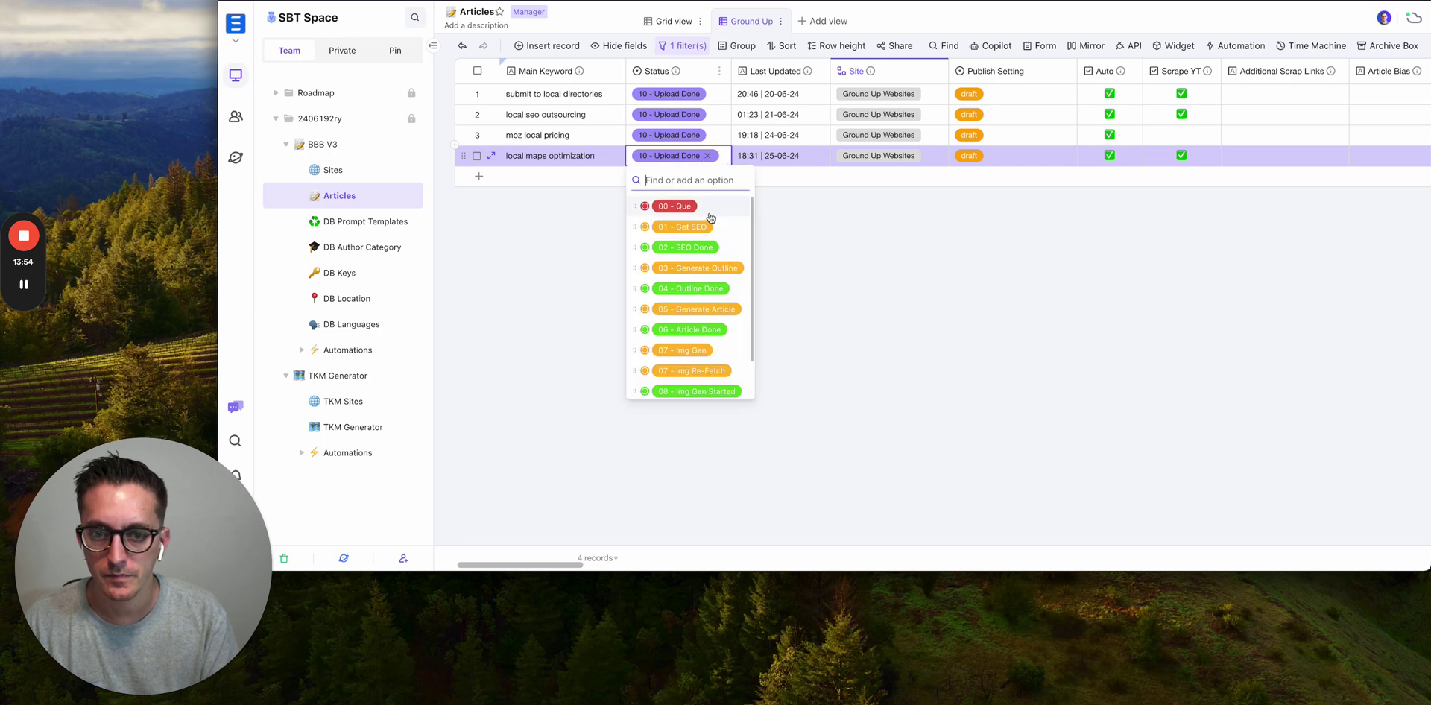
left_click(980, 248)
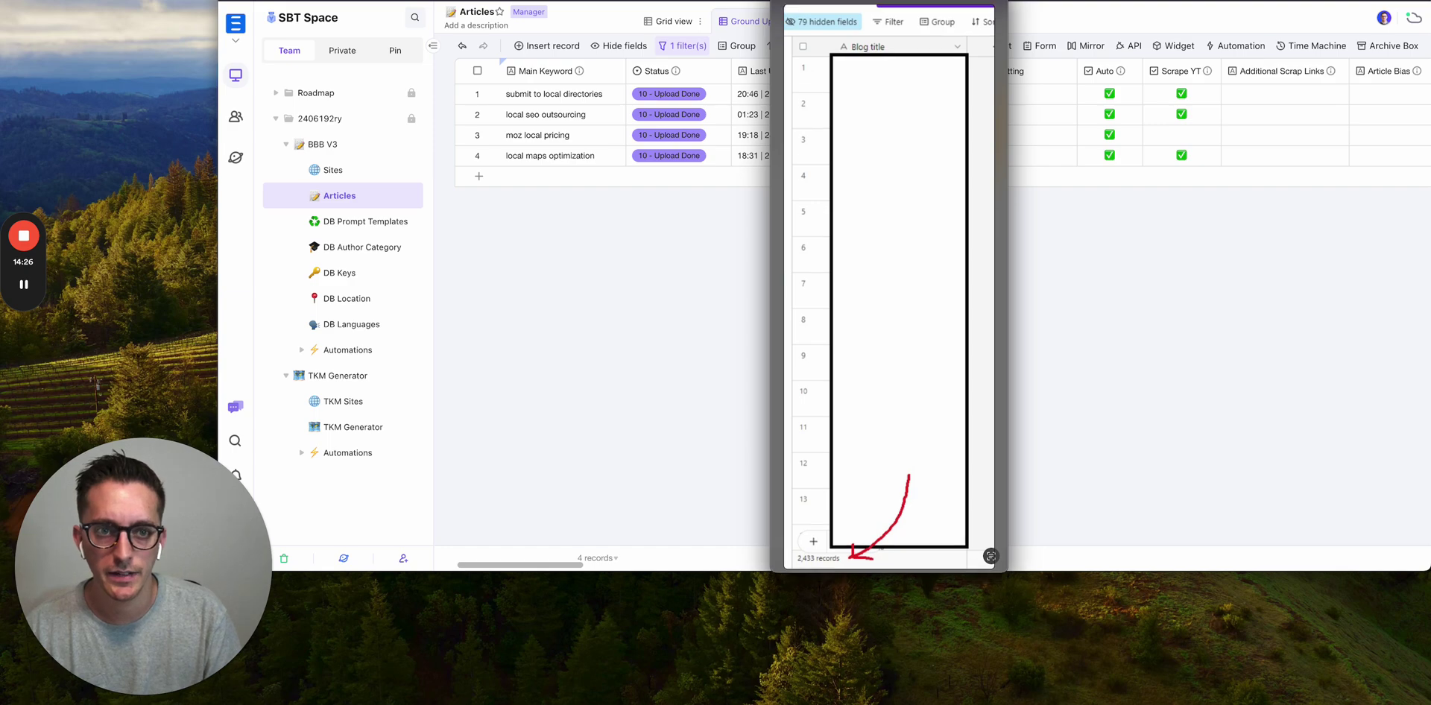
Preview the blog records screenshot and the enlarged Results image with its organic traffic and keyword charts, and return to the Articles table.
left_click_drag(820, 7, 714, 29)
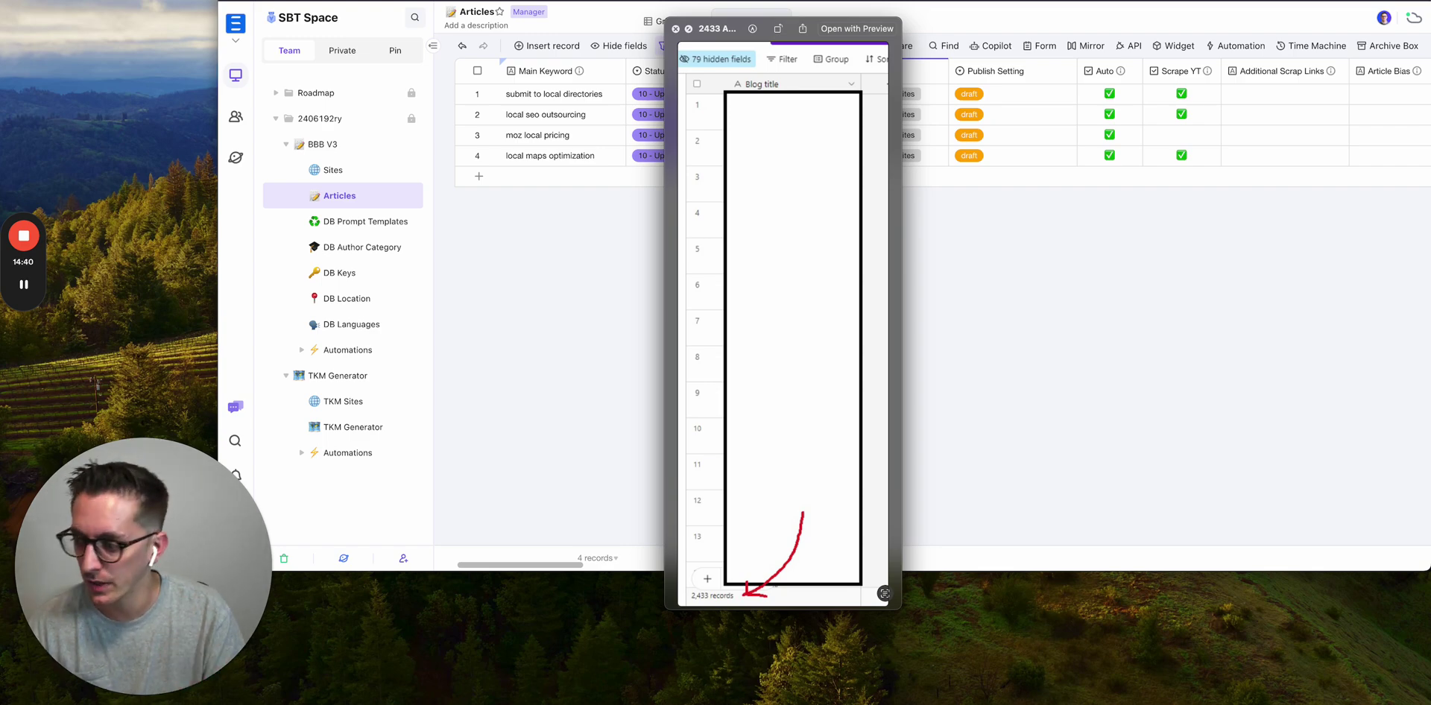
key("Down")
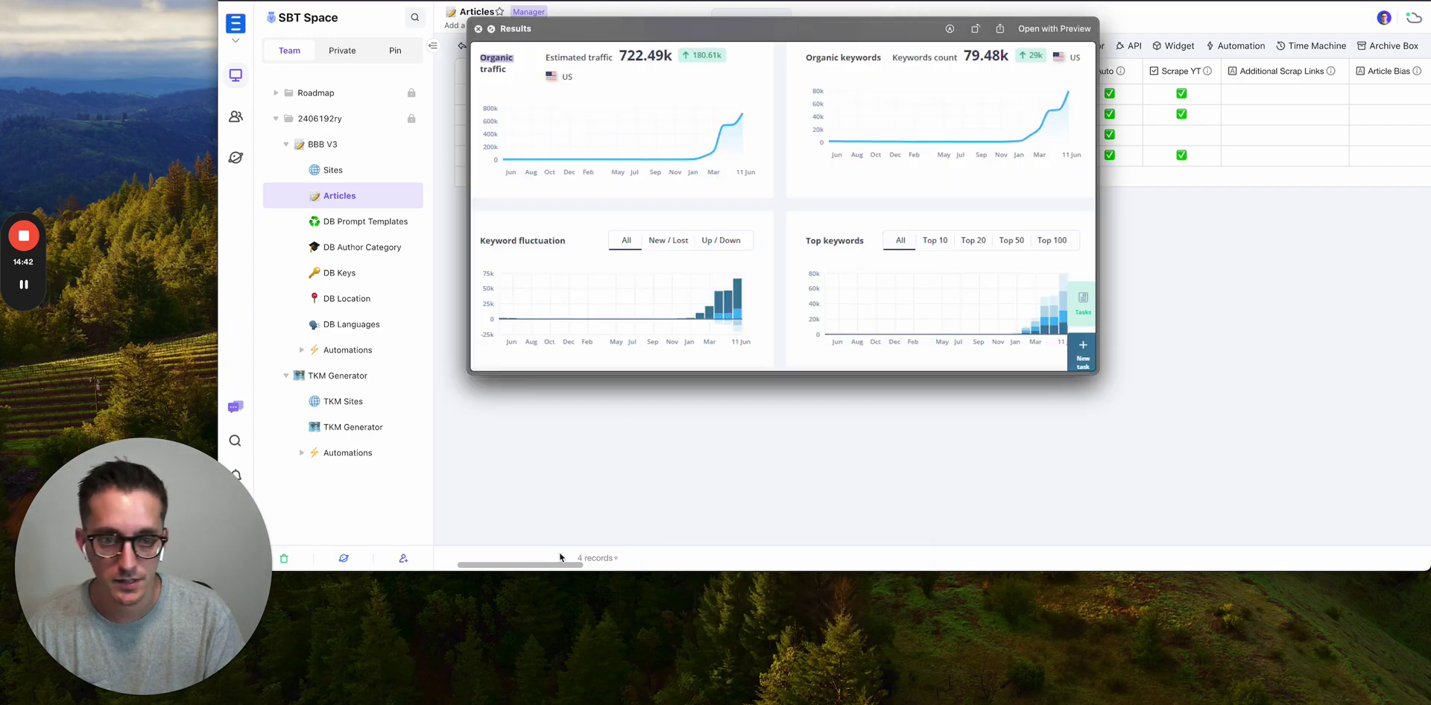
left_click_drag(1095, 374, 1398, 652)
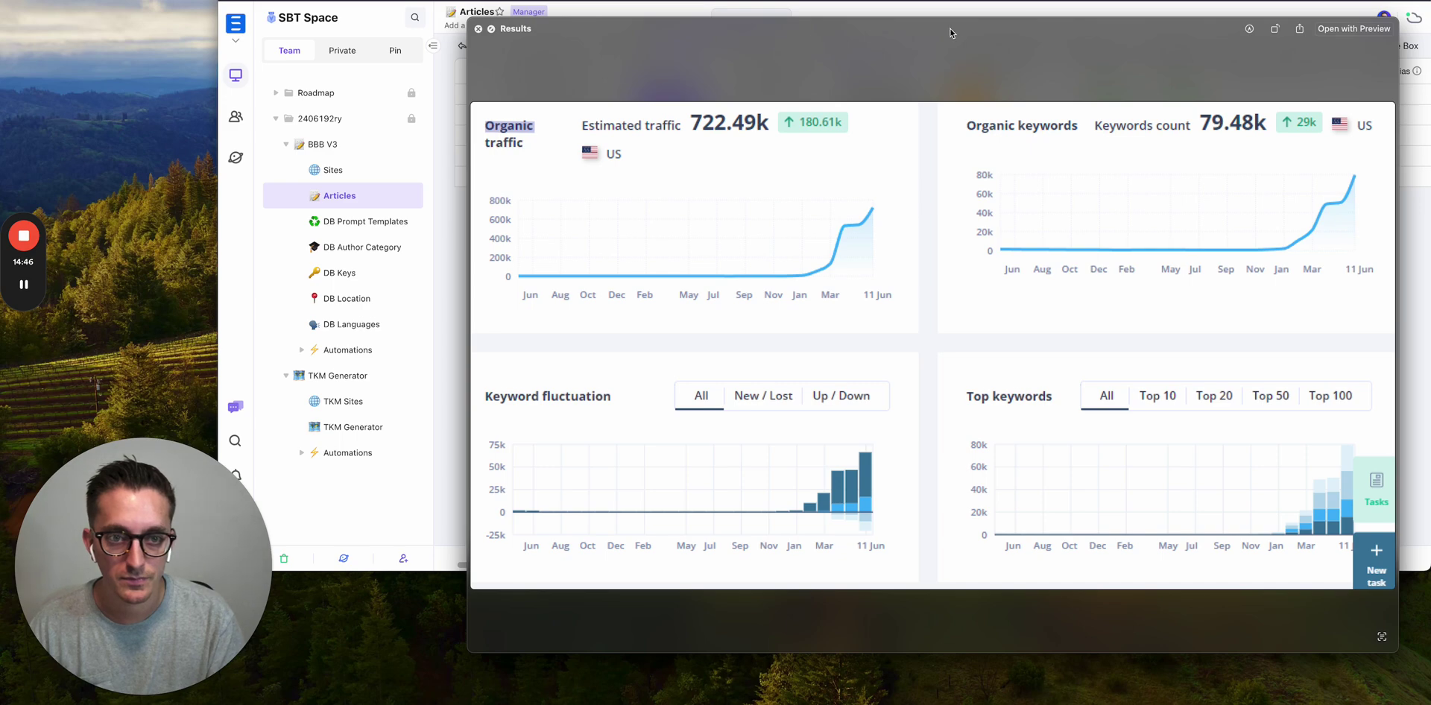
left_click_drag(950, 29, 777, 40)
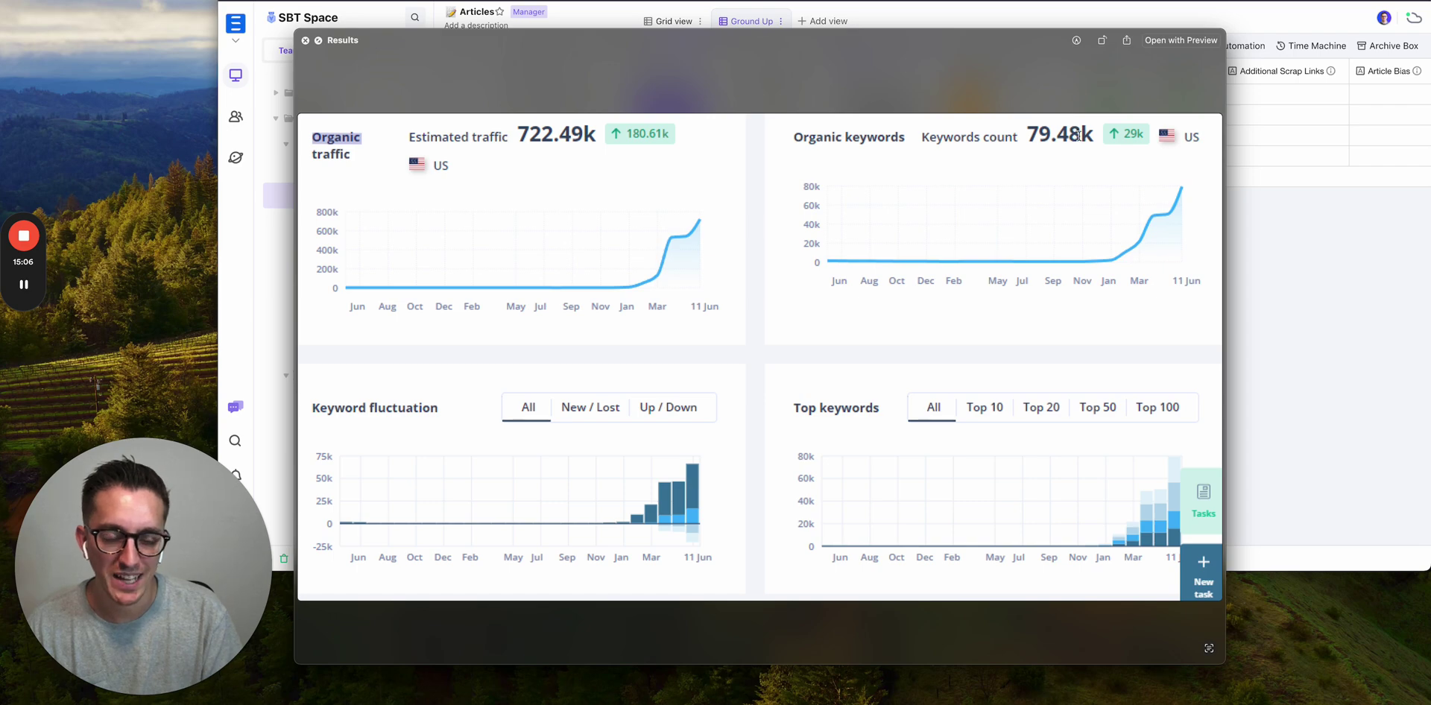
left_click_drag(838, 39, 890, 52)
left_click(1335, 268)
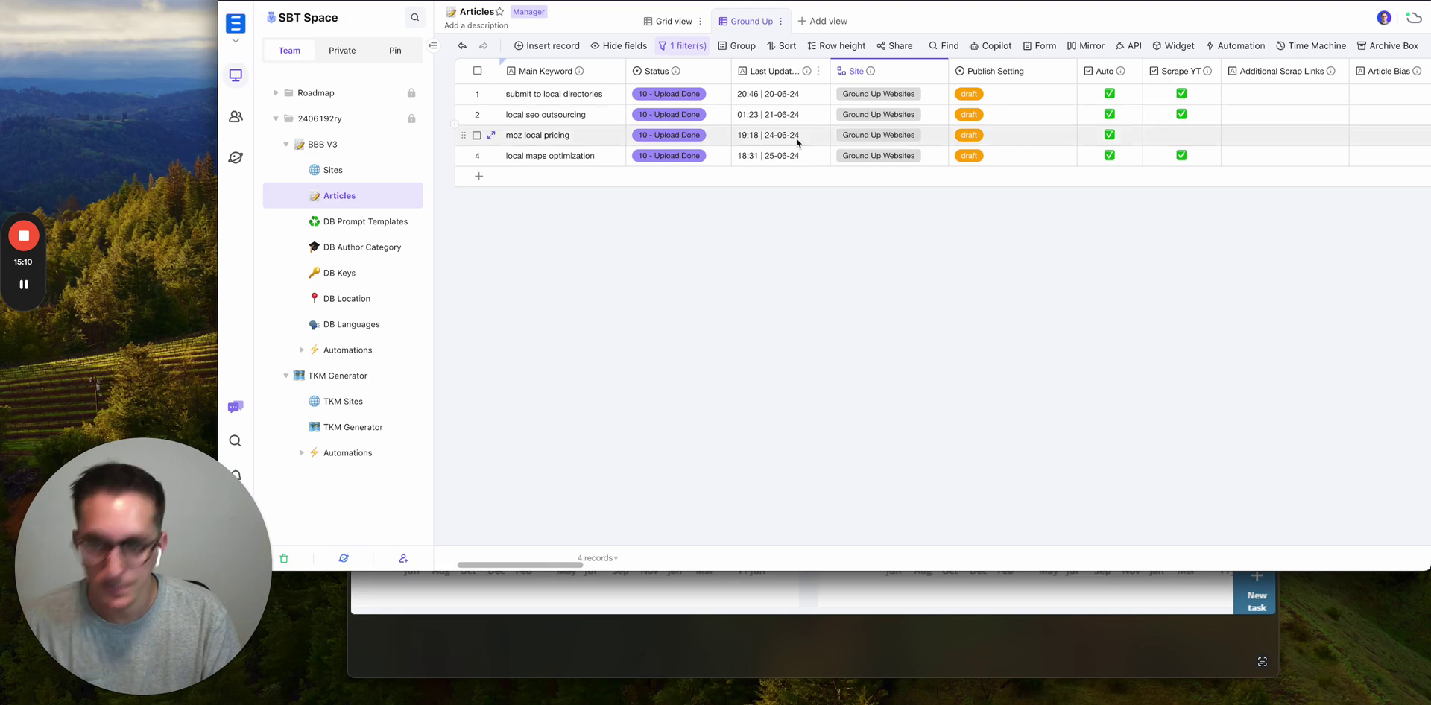
Expand the local maps optimization record, examine its full SEO Keyword Cluster, and close the record.
scroll(794, 158, "right", 15)
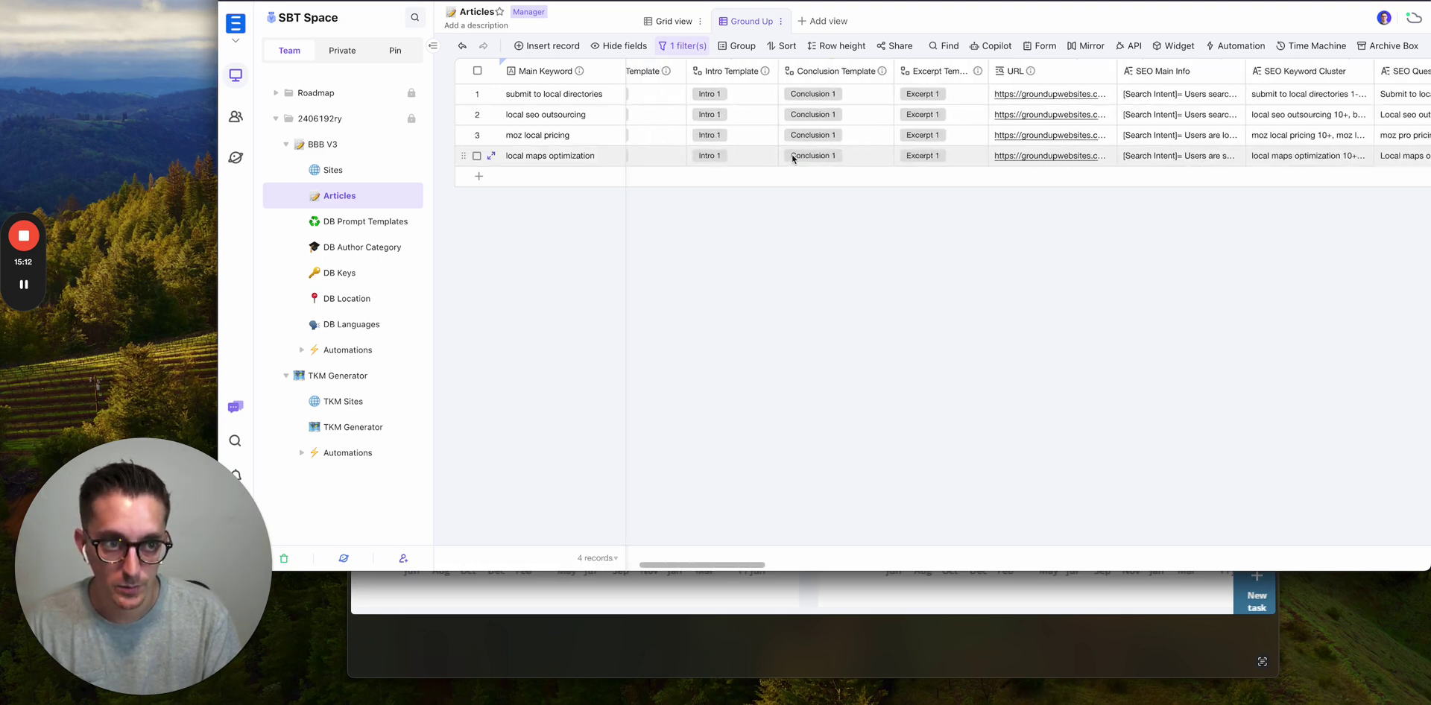
scroll(793, 158, "right", 3)
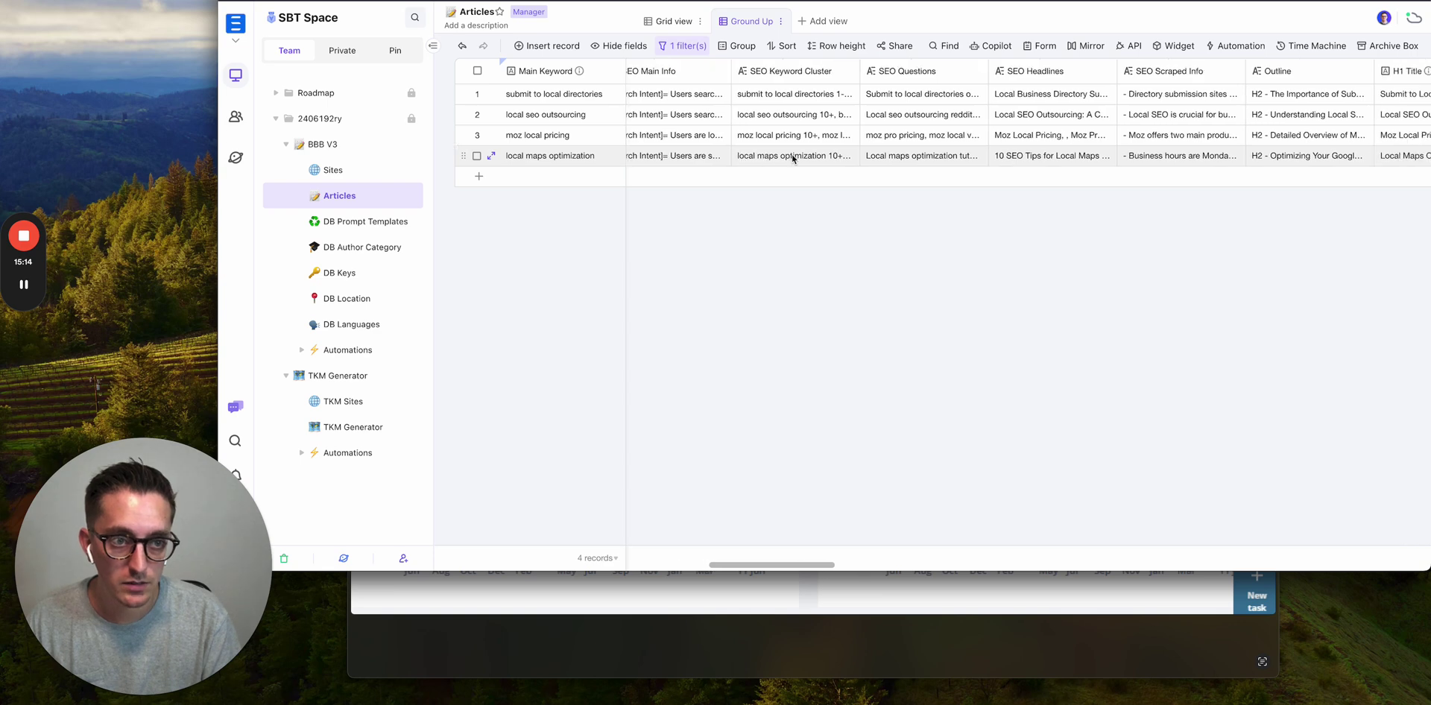
left_click(793, 158)
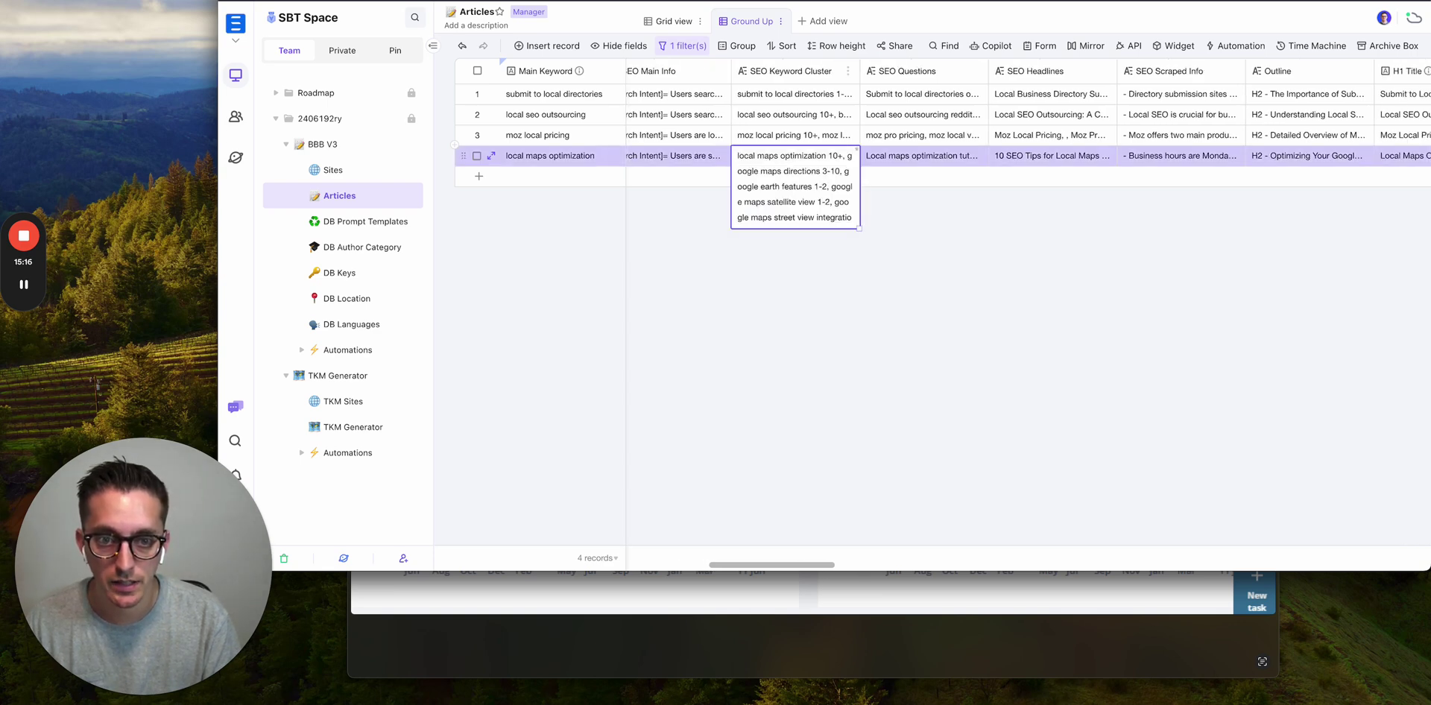
left_click(491, 156)
scroll(599, 305, "down", 20)
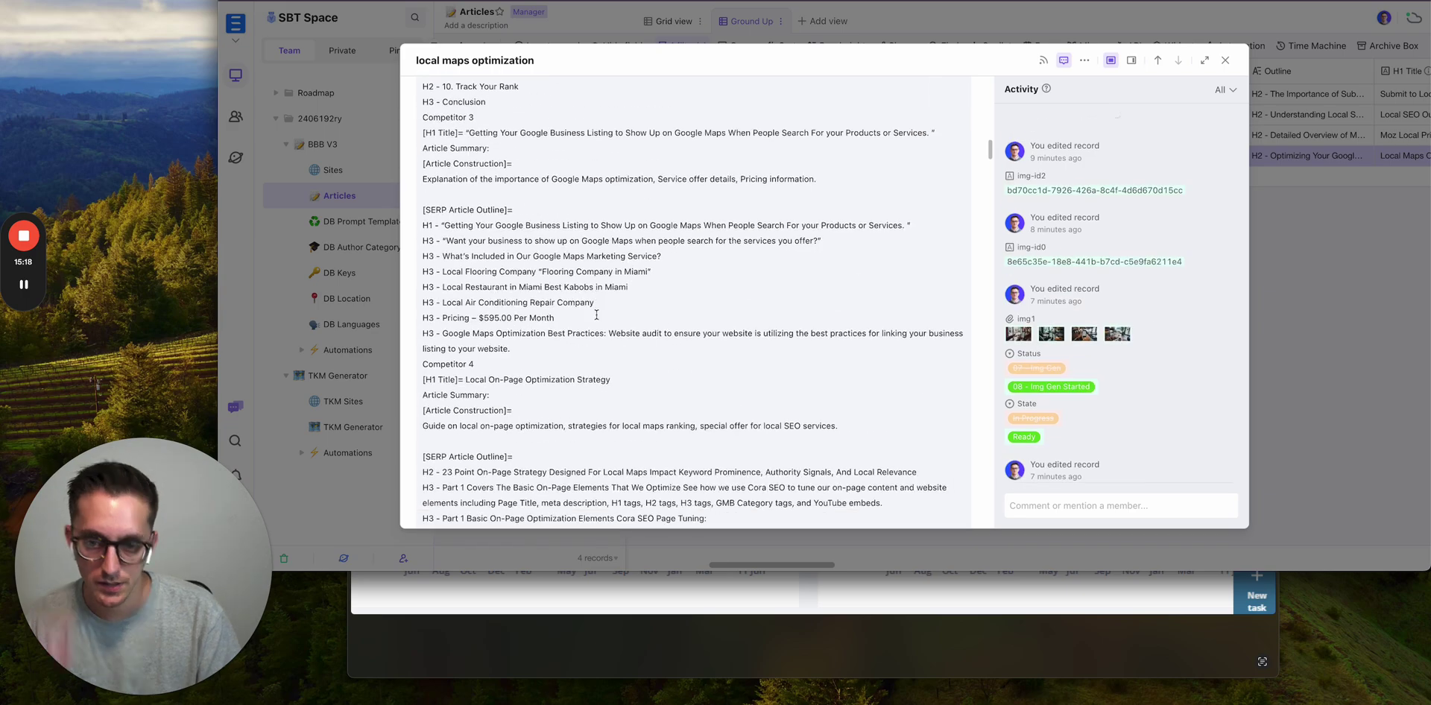
scroll(596, 315, "down", 20)
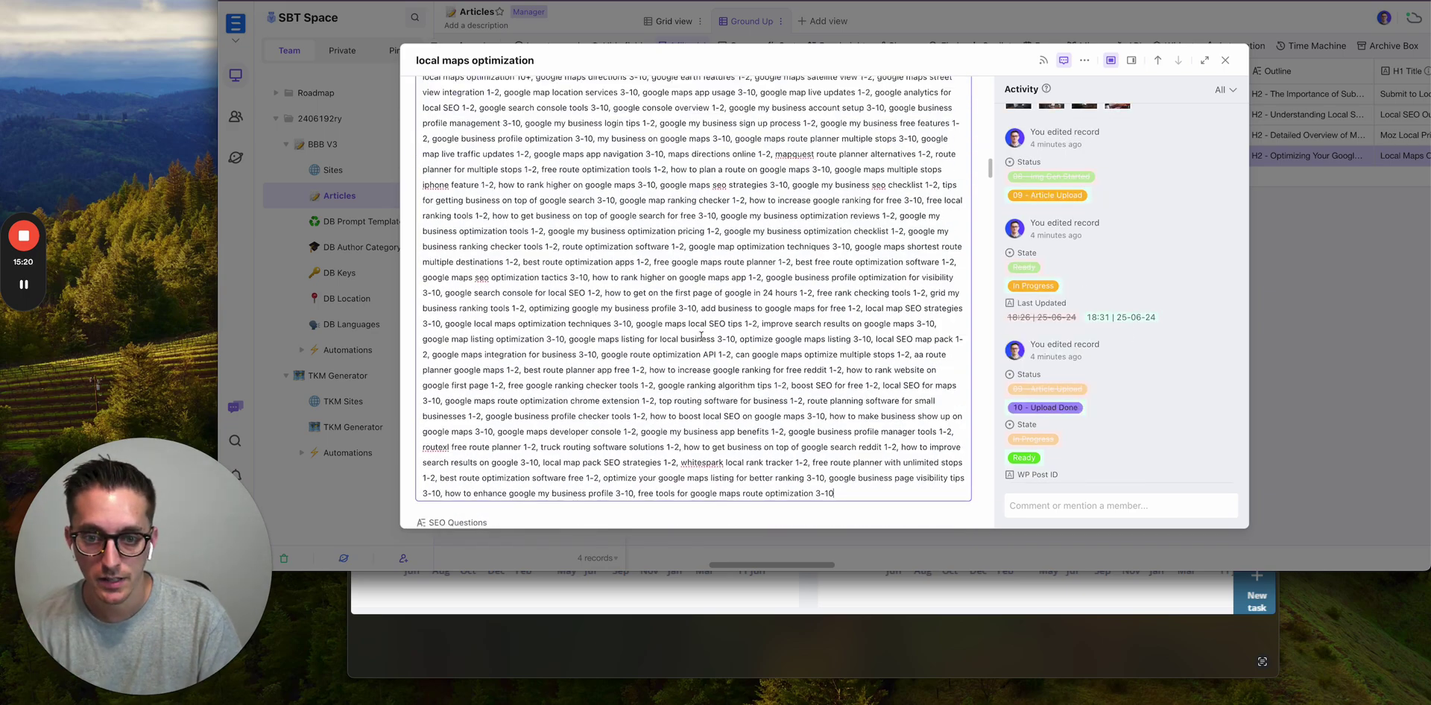
scroll(707, 358, "up", 1)
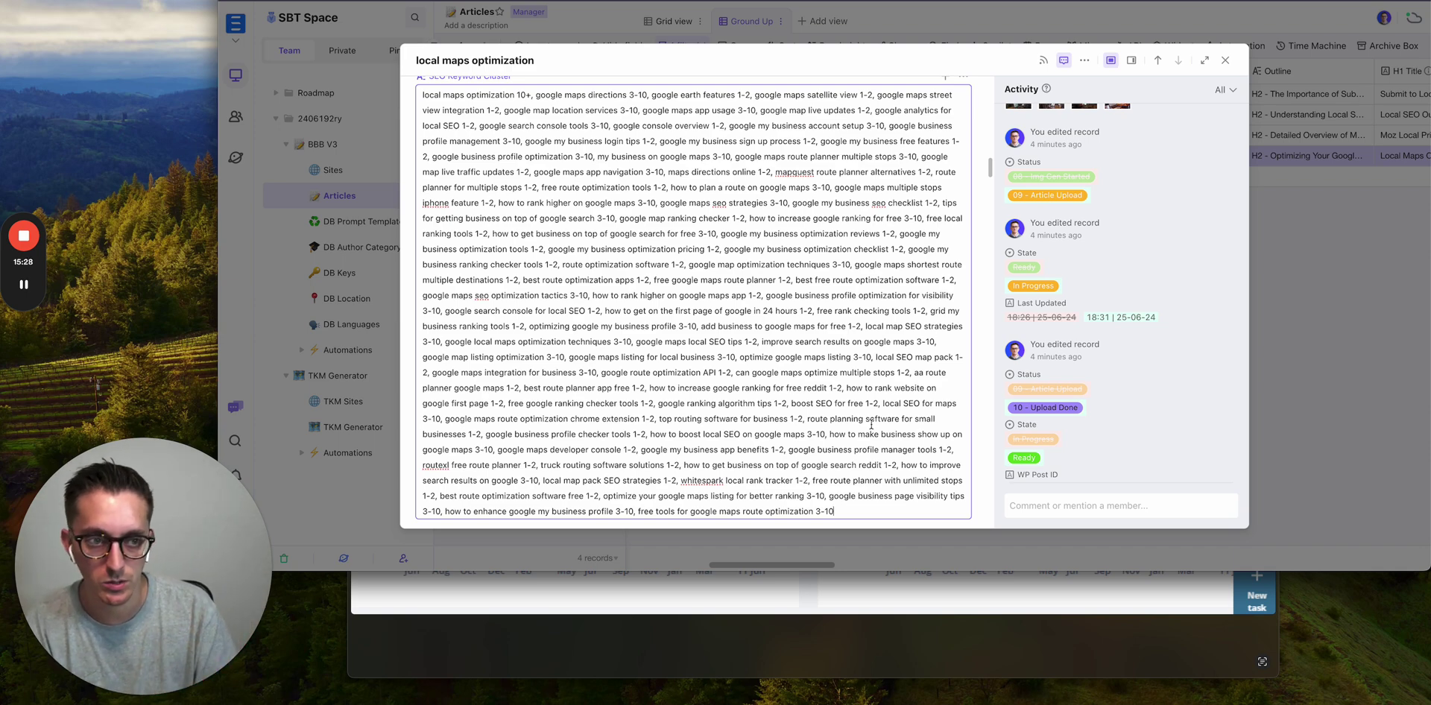
left_click(1258, 128)
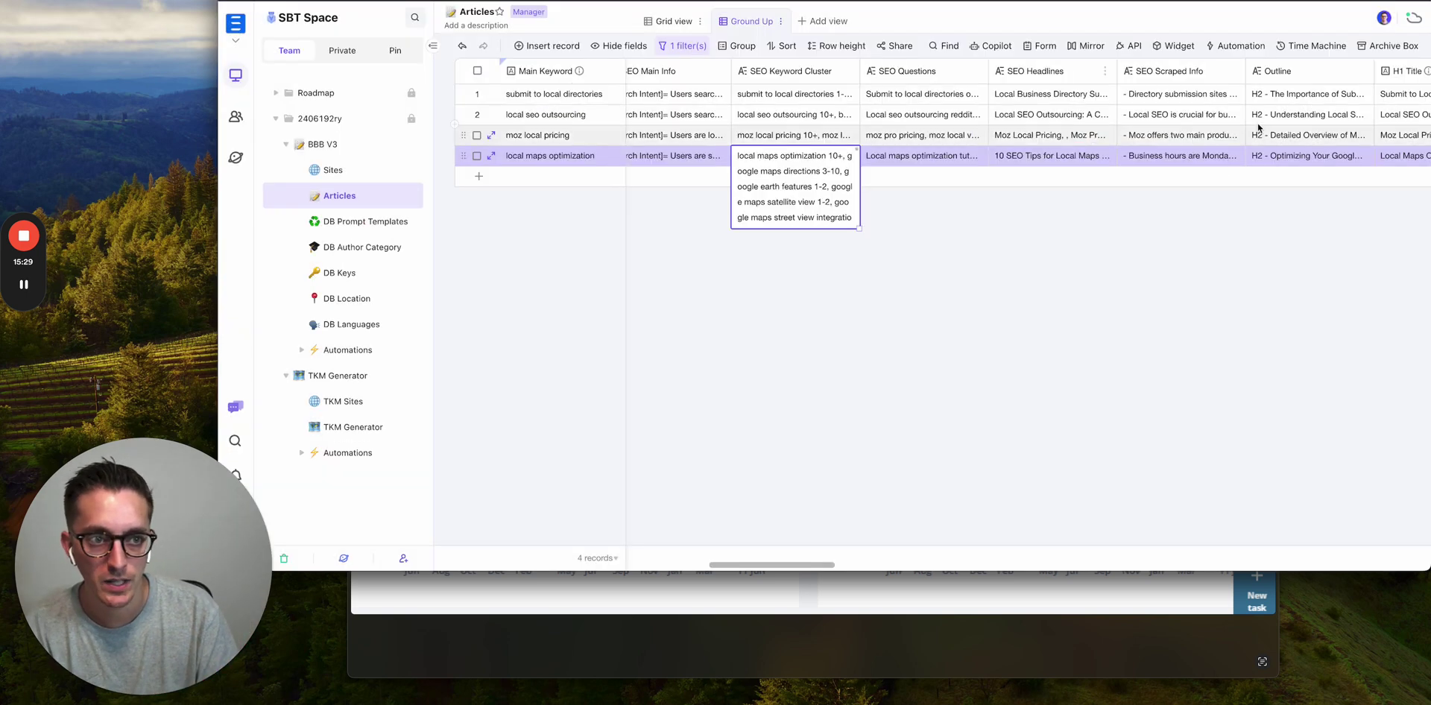
Return to the TKM Generator table and close the Results image preview.
left_click(355, 426)
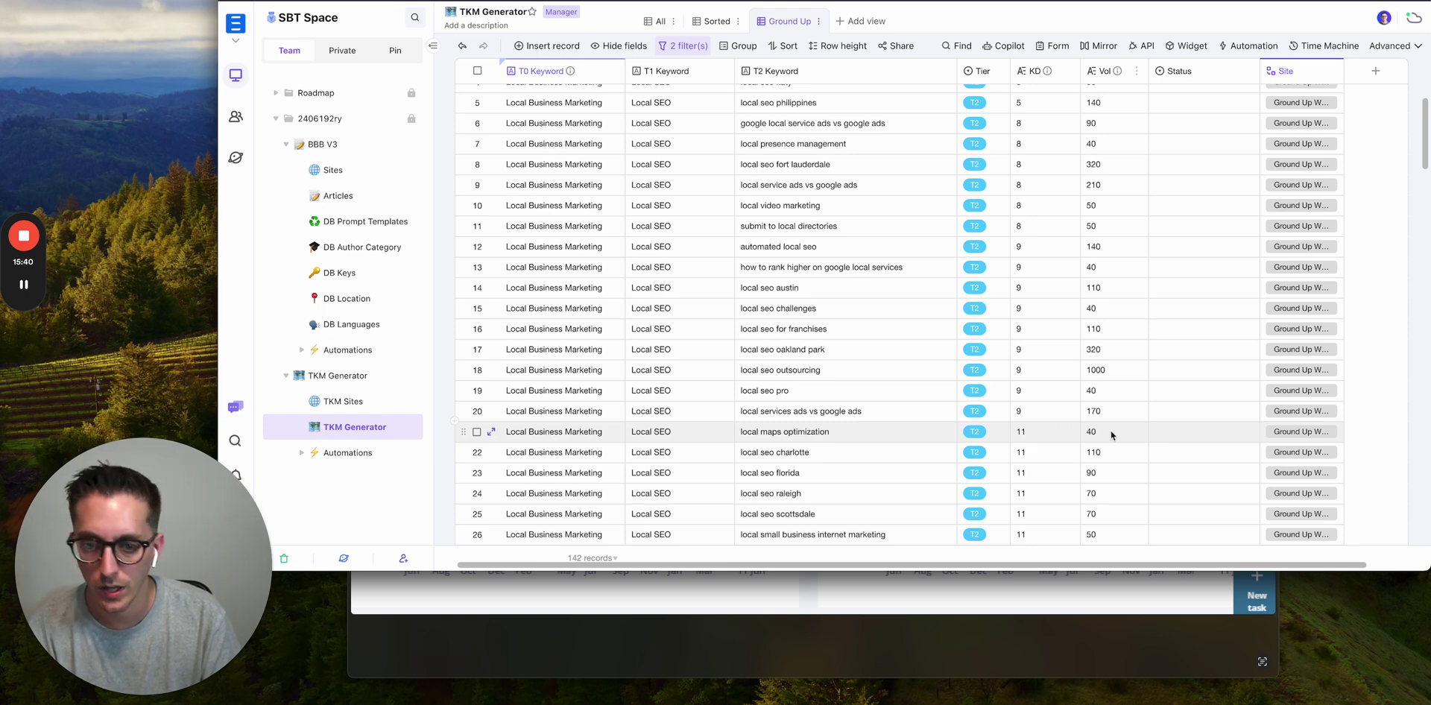
left_click(1071, 607)
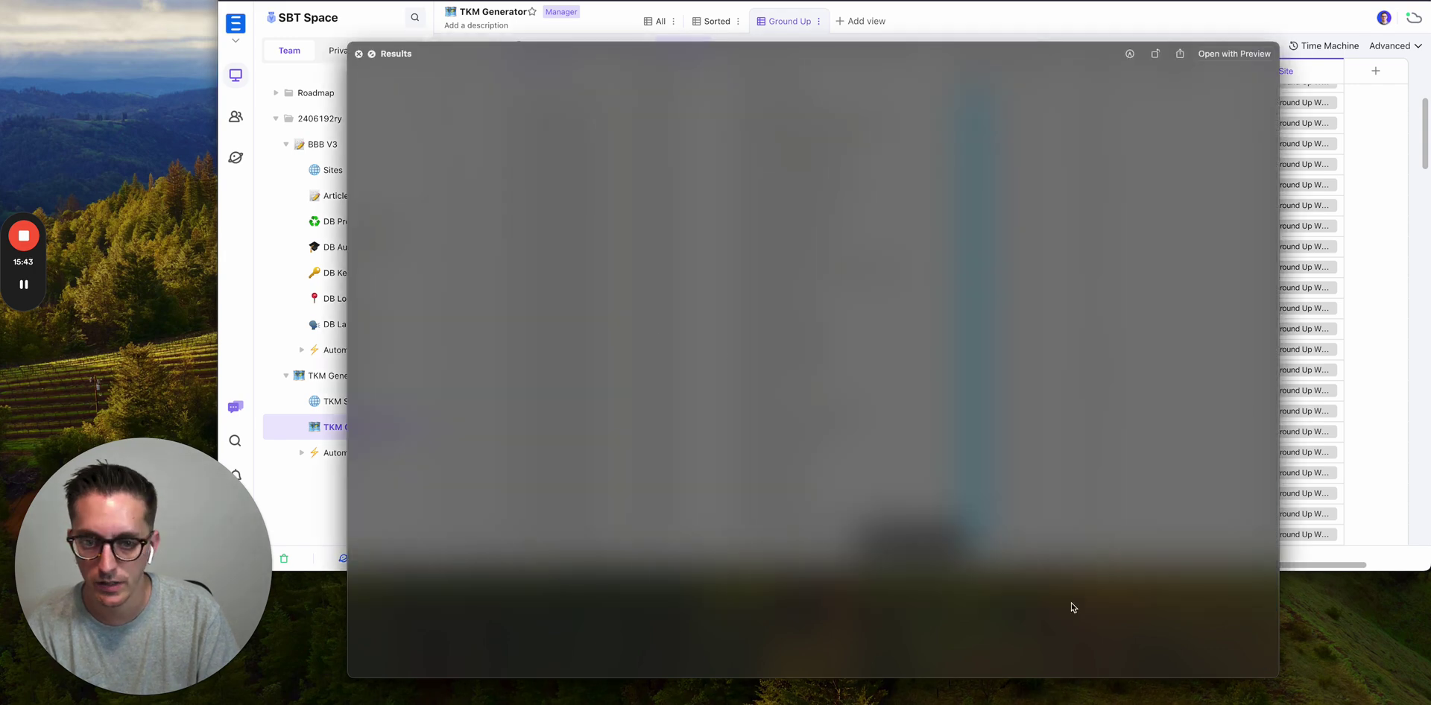
left_click(358, 55)
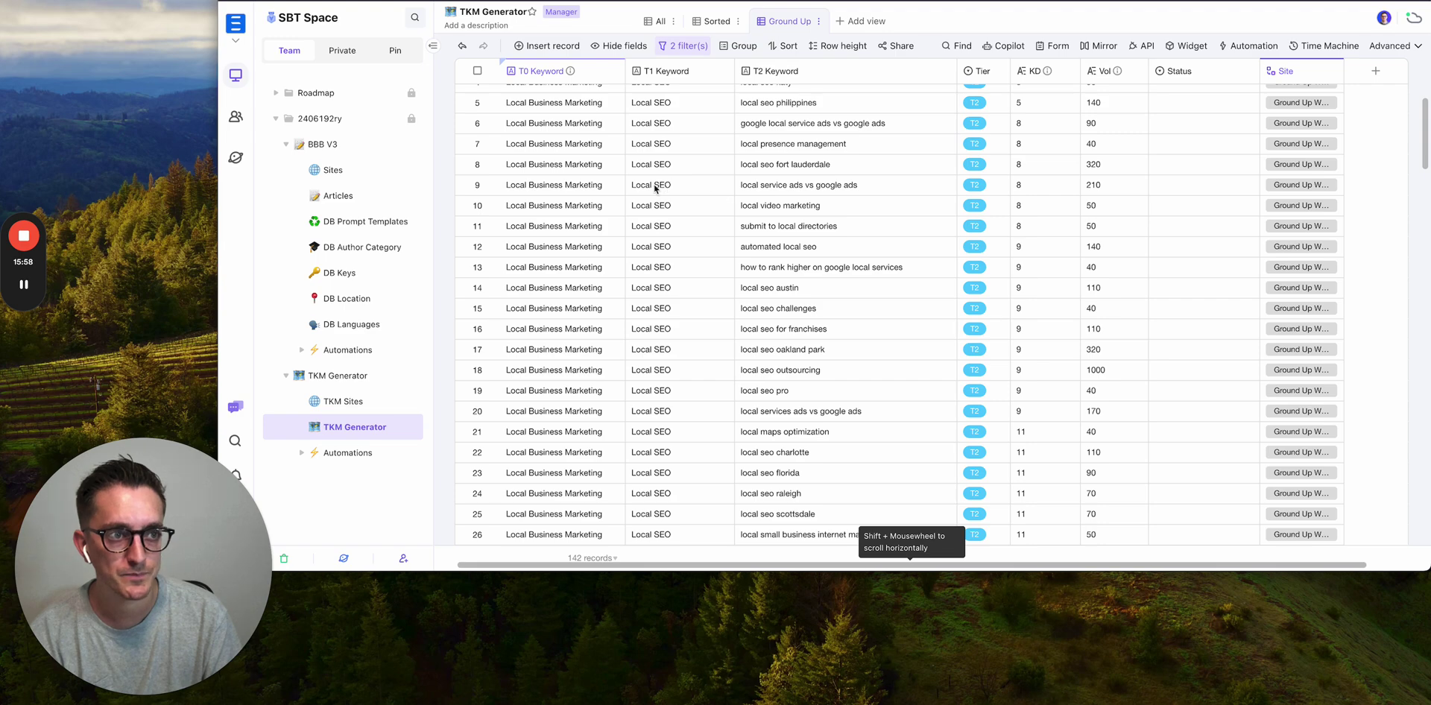
left_click(24, 284)
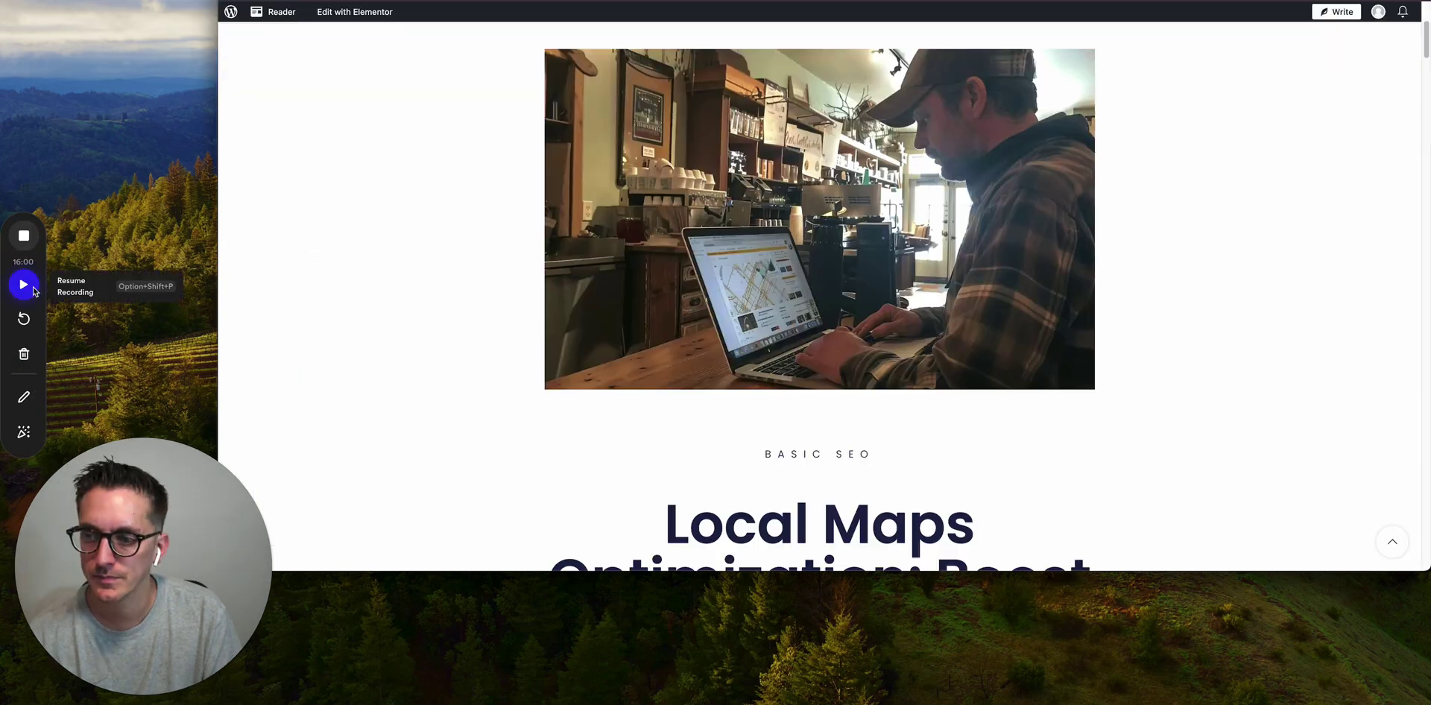
left_click(22, 285)
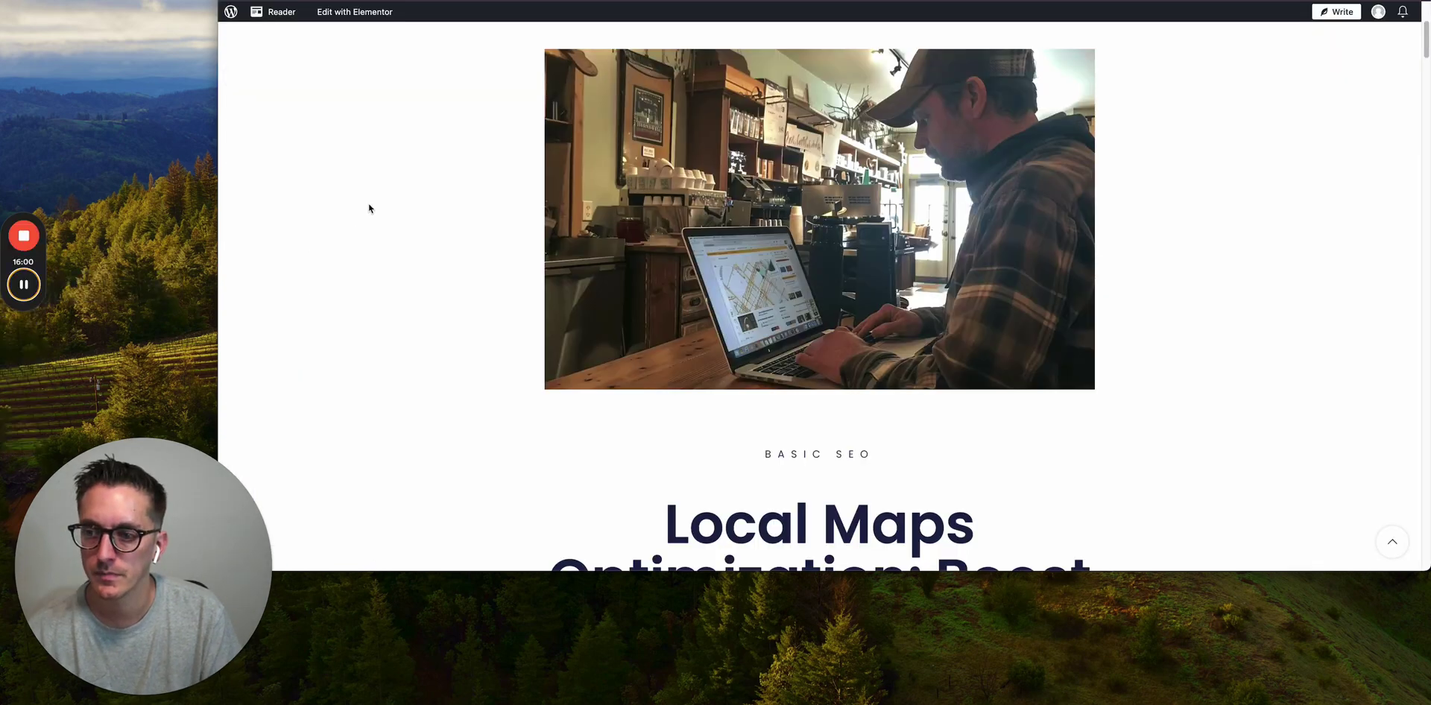
Review the local maps optimization post from its featured image through the FAQ to the page footer, and return to its title.
scroll(447, 243, "up", 4)
scroll(449, 243, "down", 15)
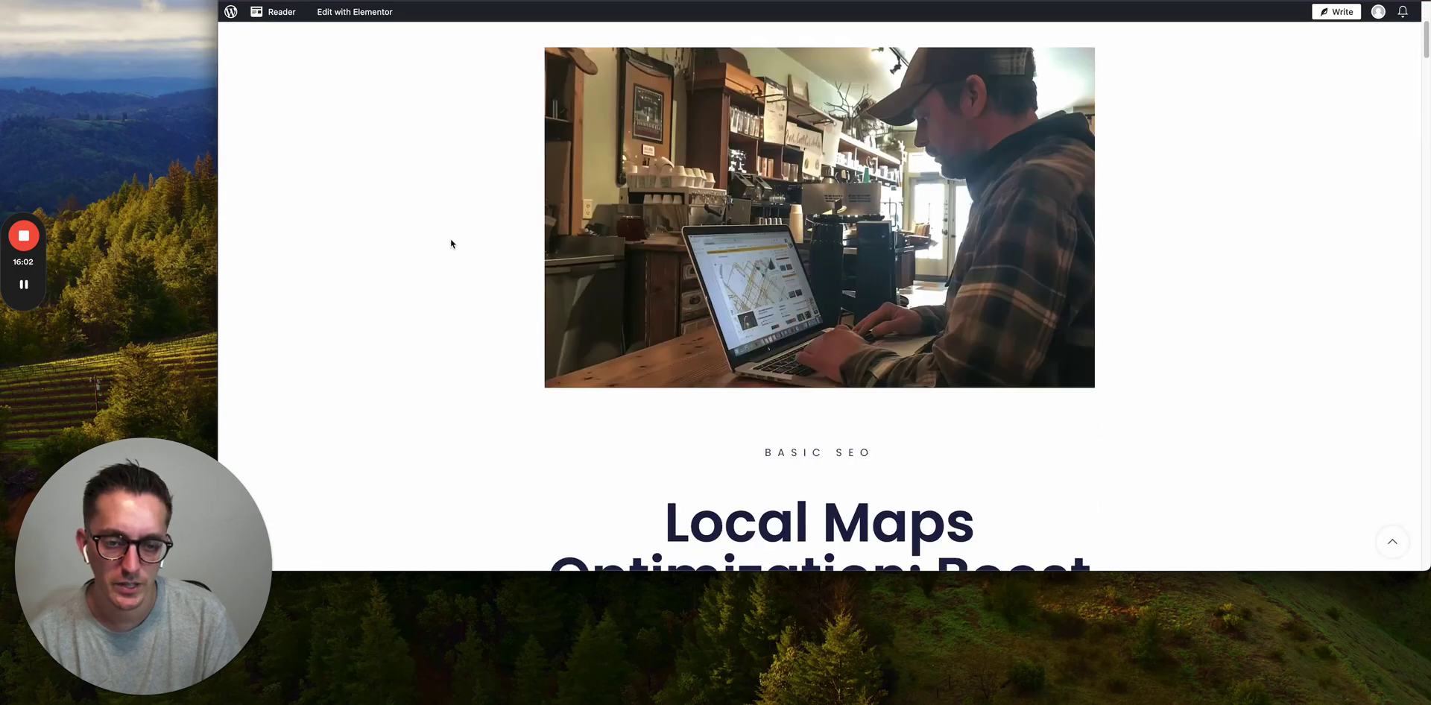
scroll(450, 244, "down", 20)
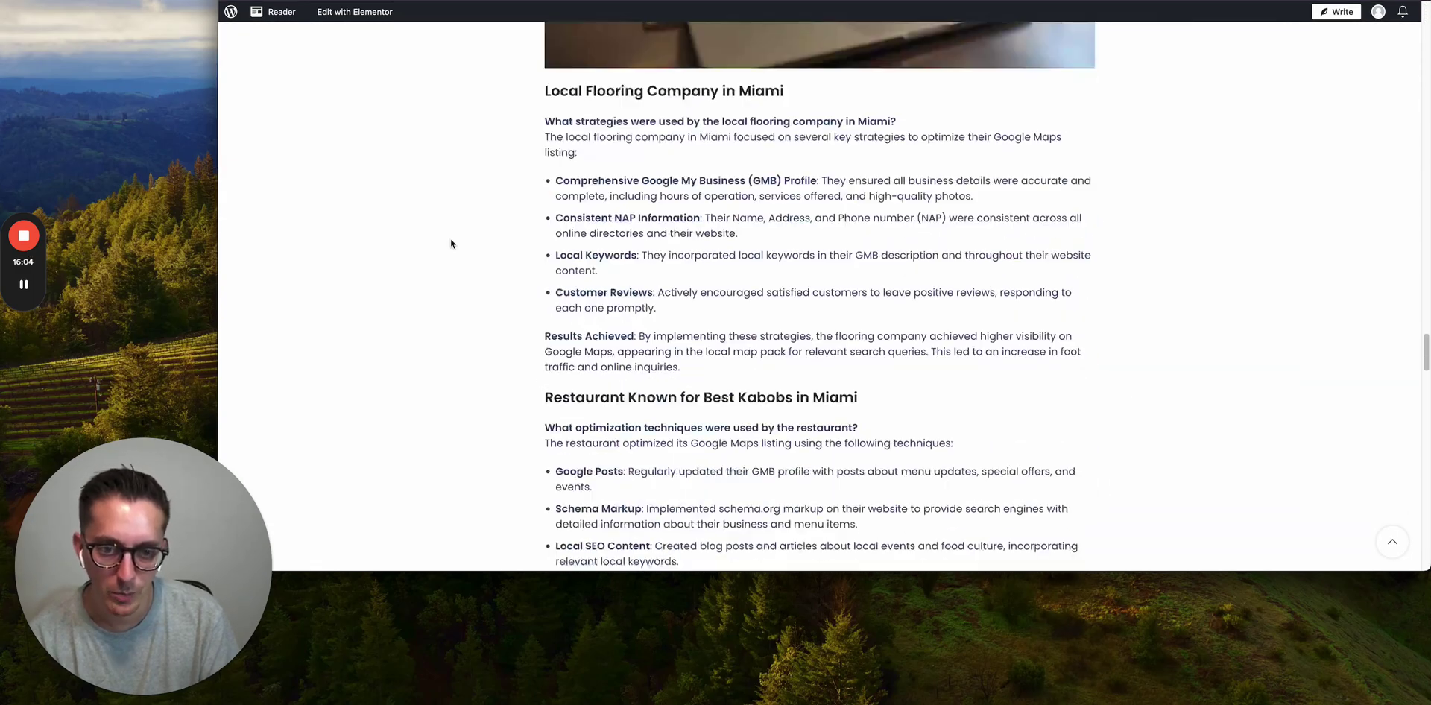
scroll(451, 244, "down", 20)
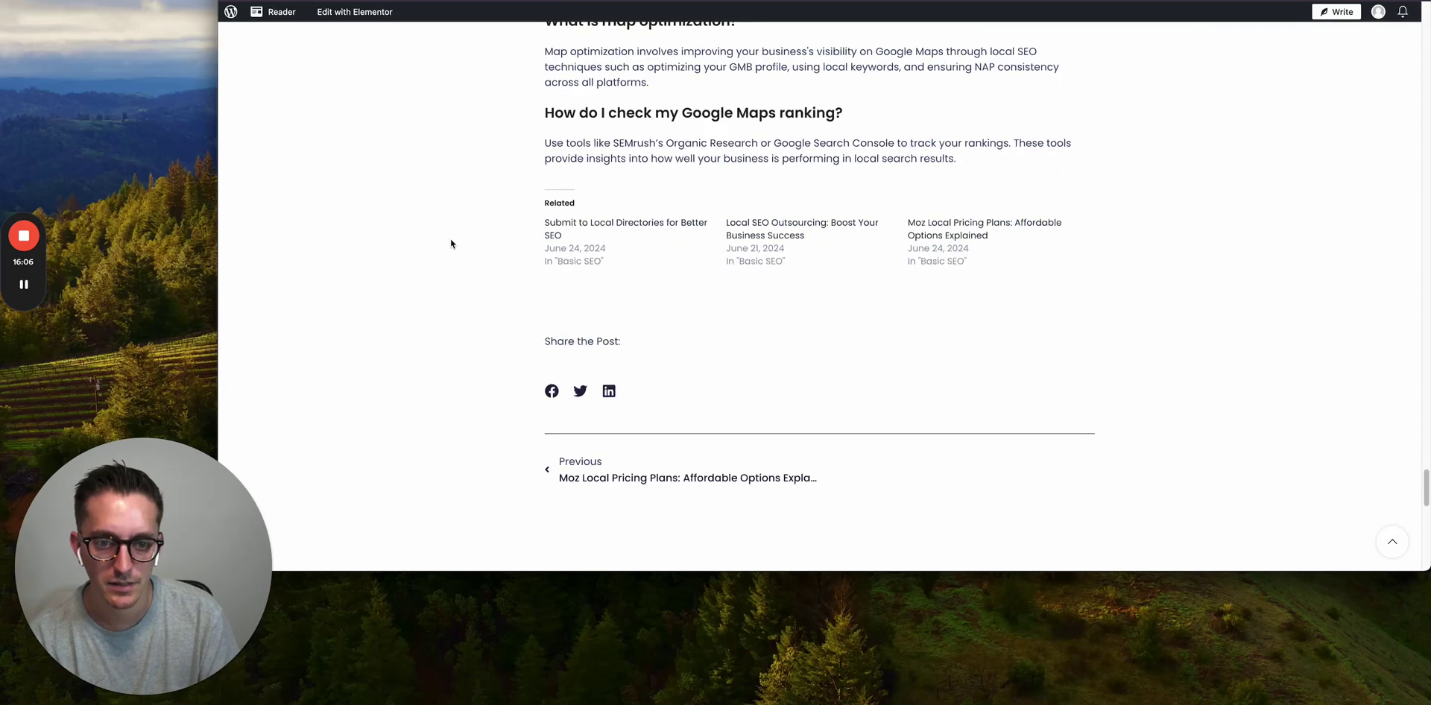
scroll(451, 244, "down", 10)
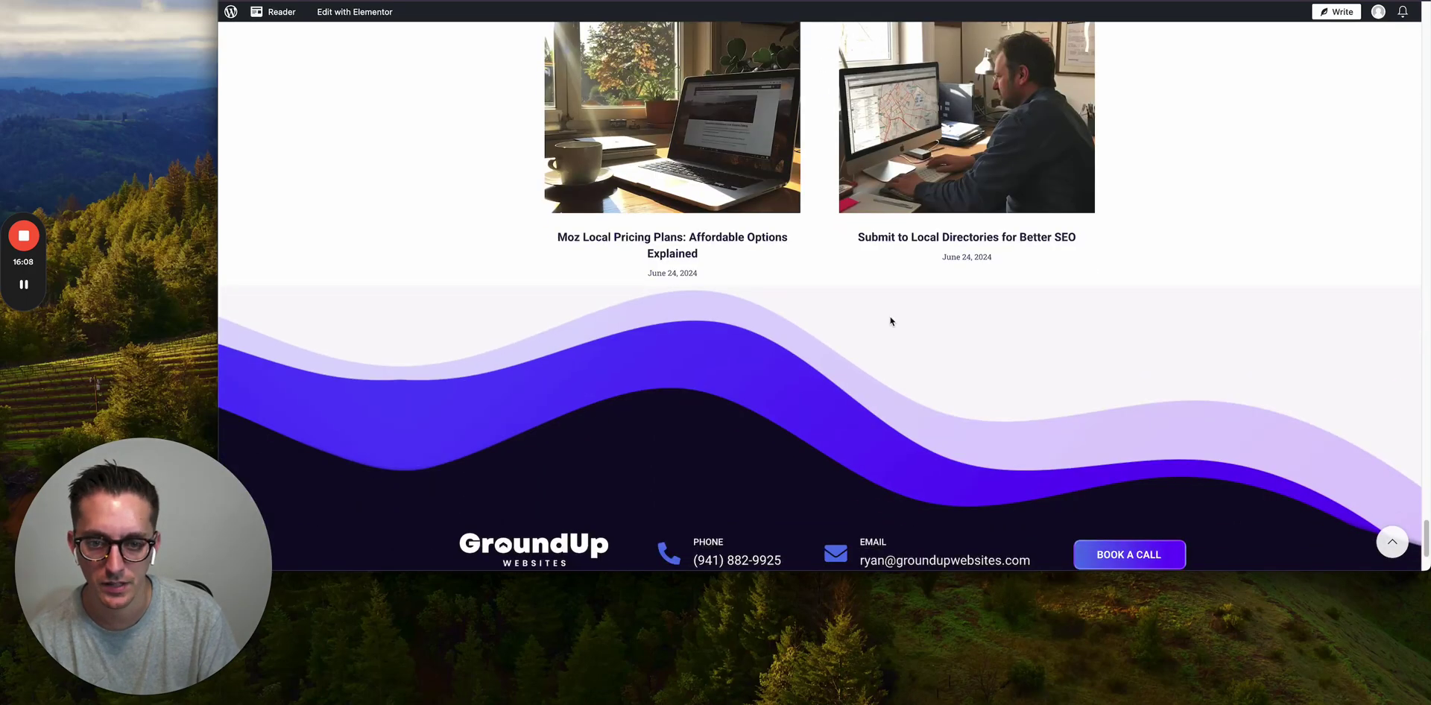
scroll(552, 276, "up", 20)
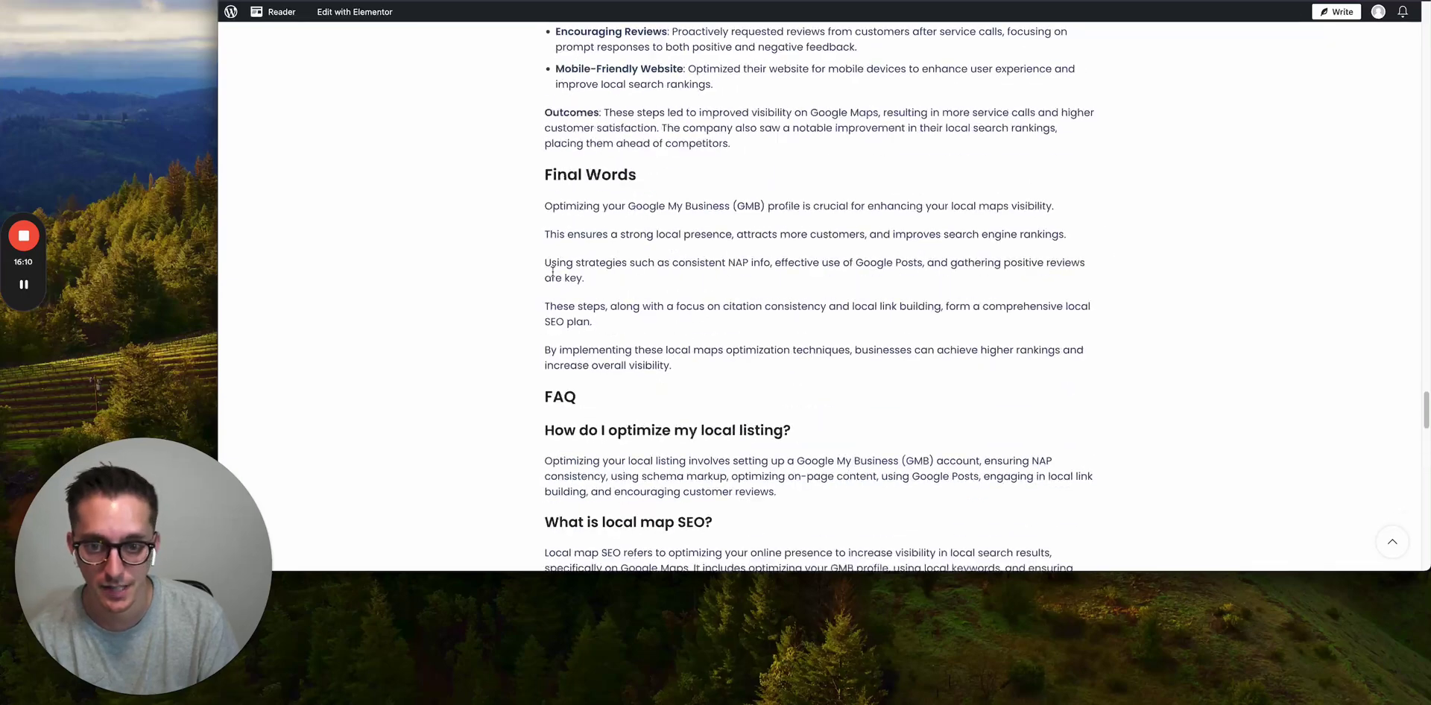
scroll(552, 272, "up", 20)
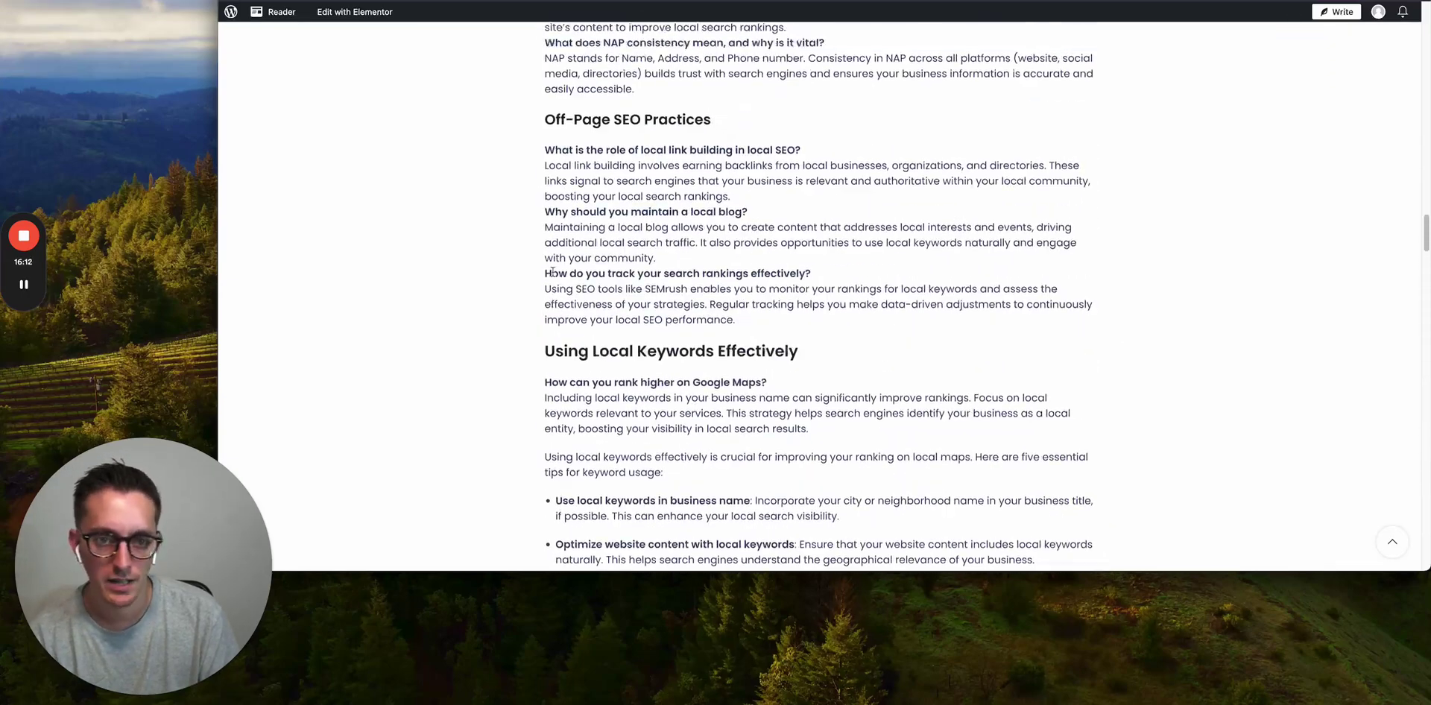
scroll(553, 272, "up", 20)
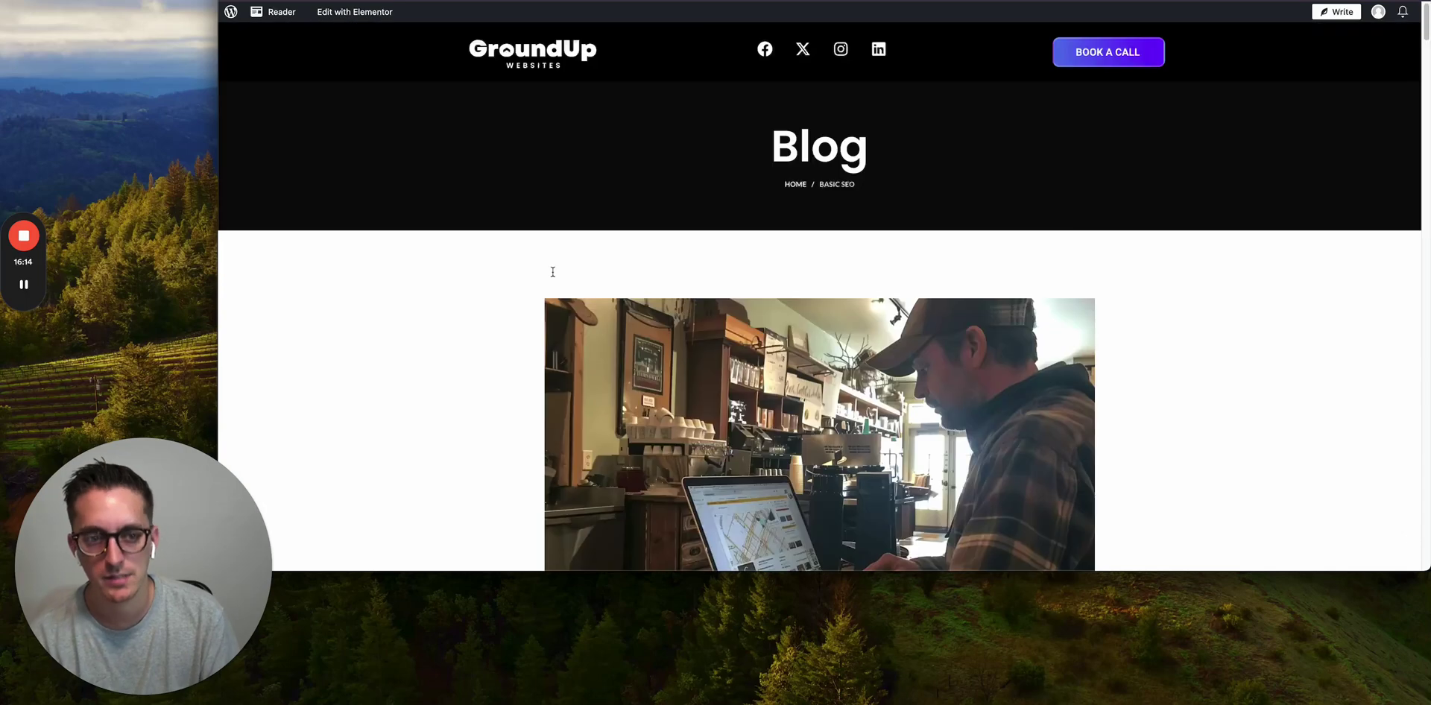
scroll(552, 275, "down", 5)
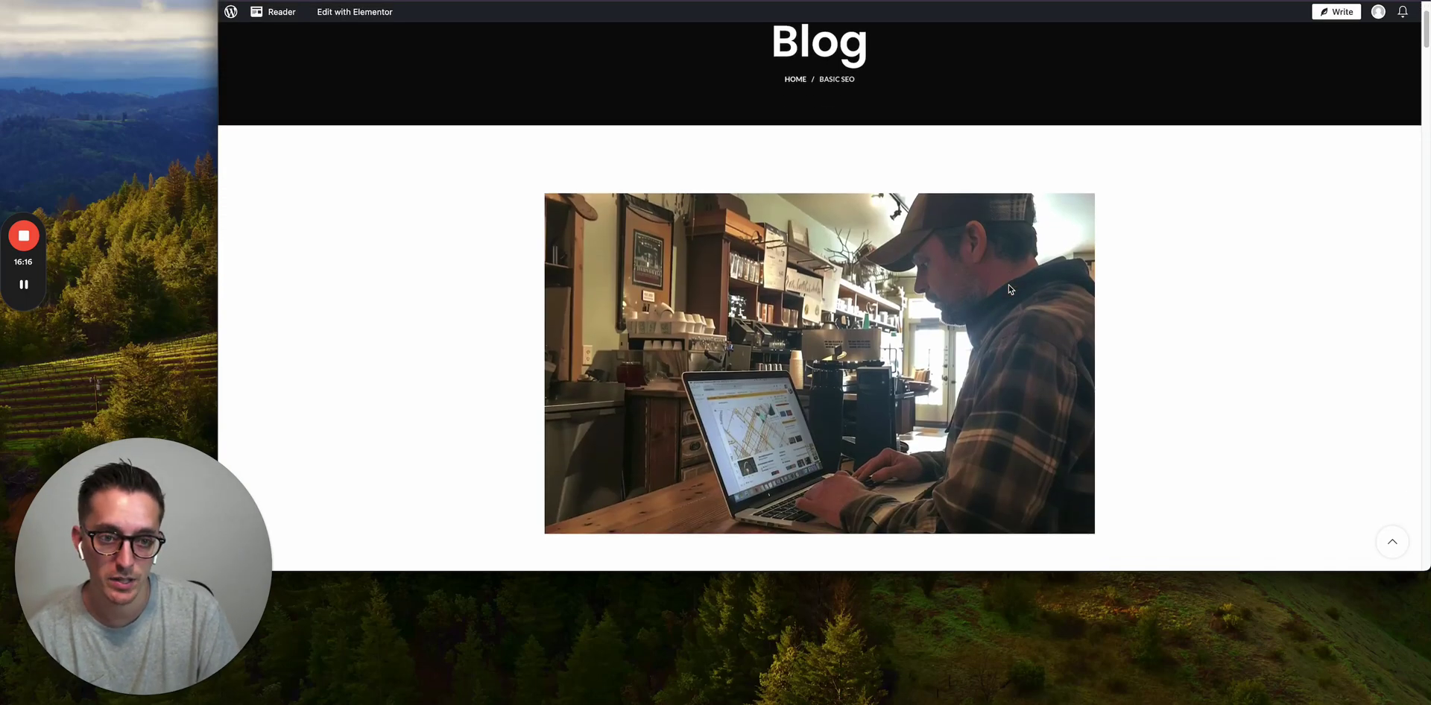
scroll(1141, 382, "down", 3)
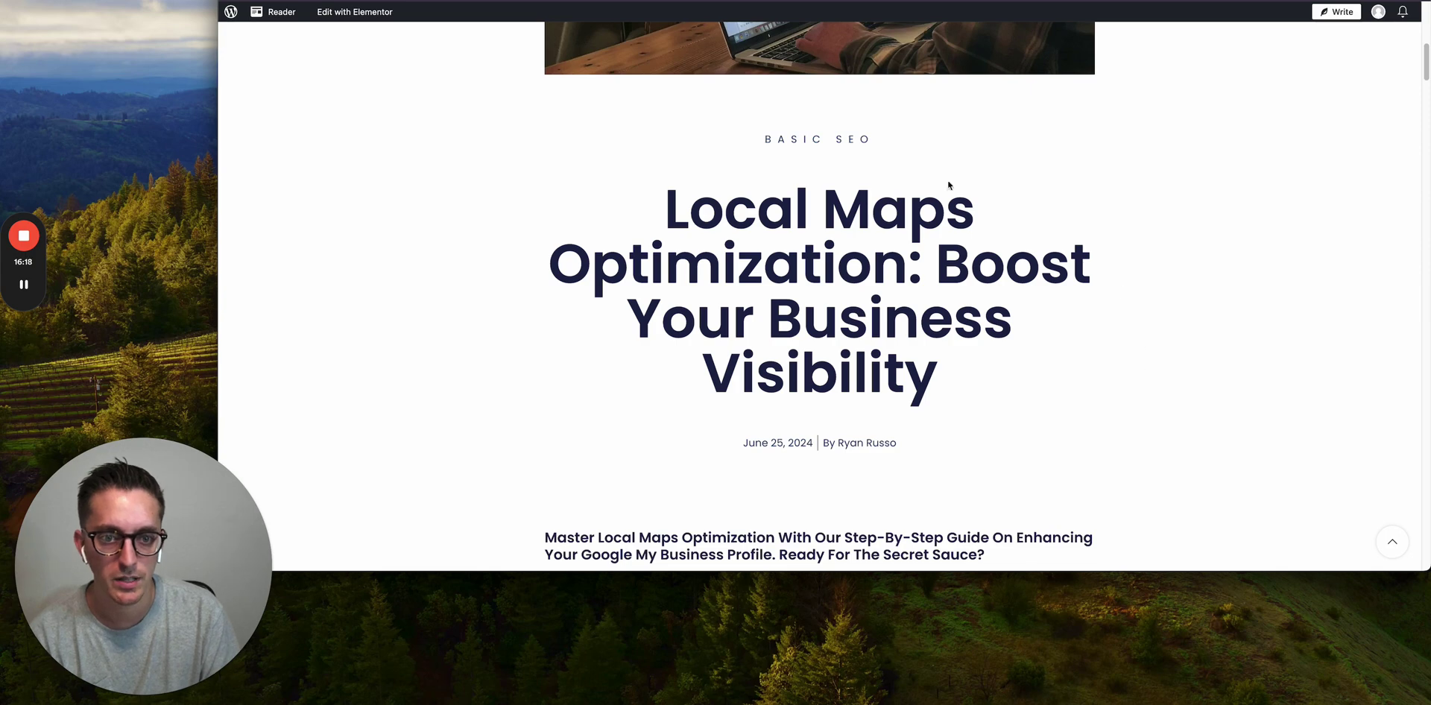
Switch to the Moz Local pricing plans post, skim it from the featured image through the FAQ, and return to its title.
scroll(862, 408, "down", 3)
scroll(751, 203, "up", 9)
scroll(752, 202, "up", 2)
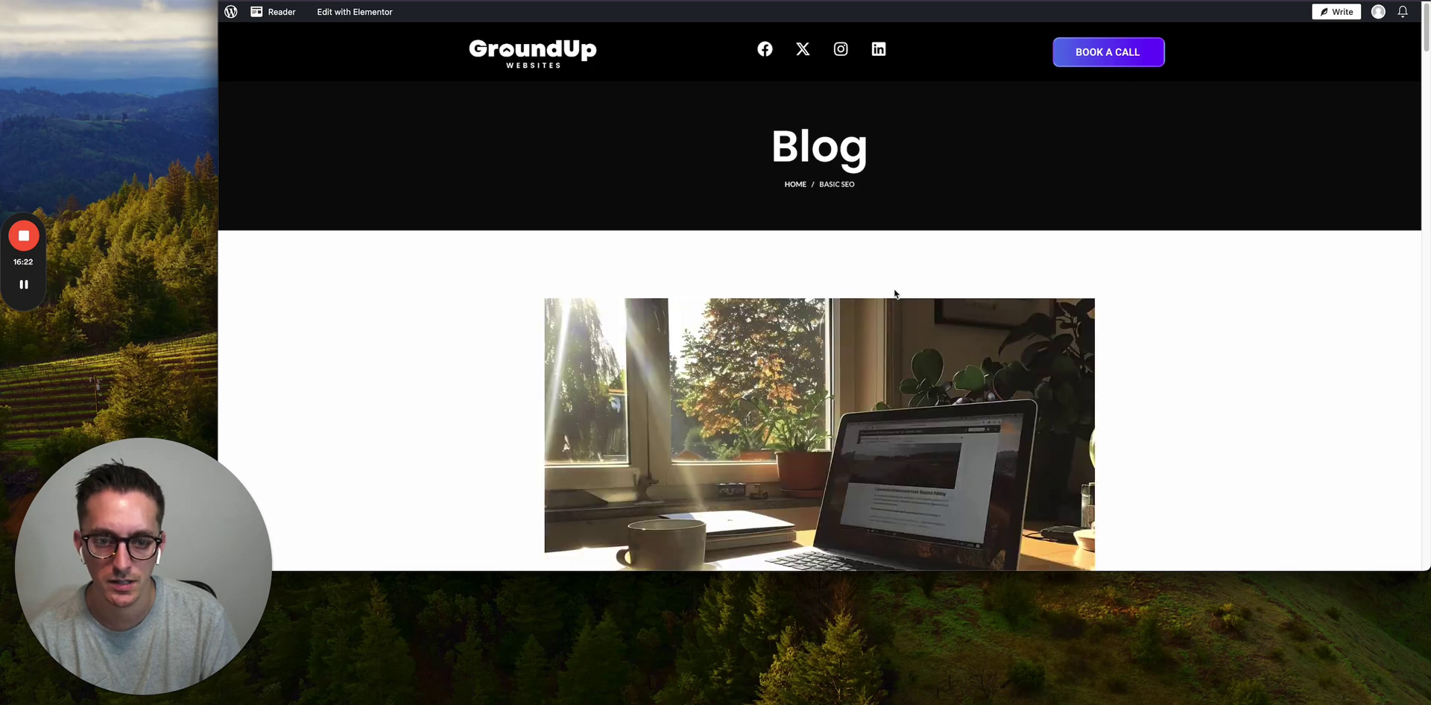
scroll(894, 293, "down", 15)
scroll(894, 293, "down", 10)
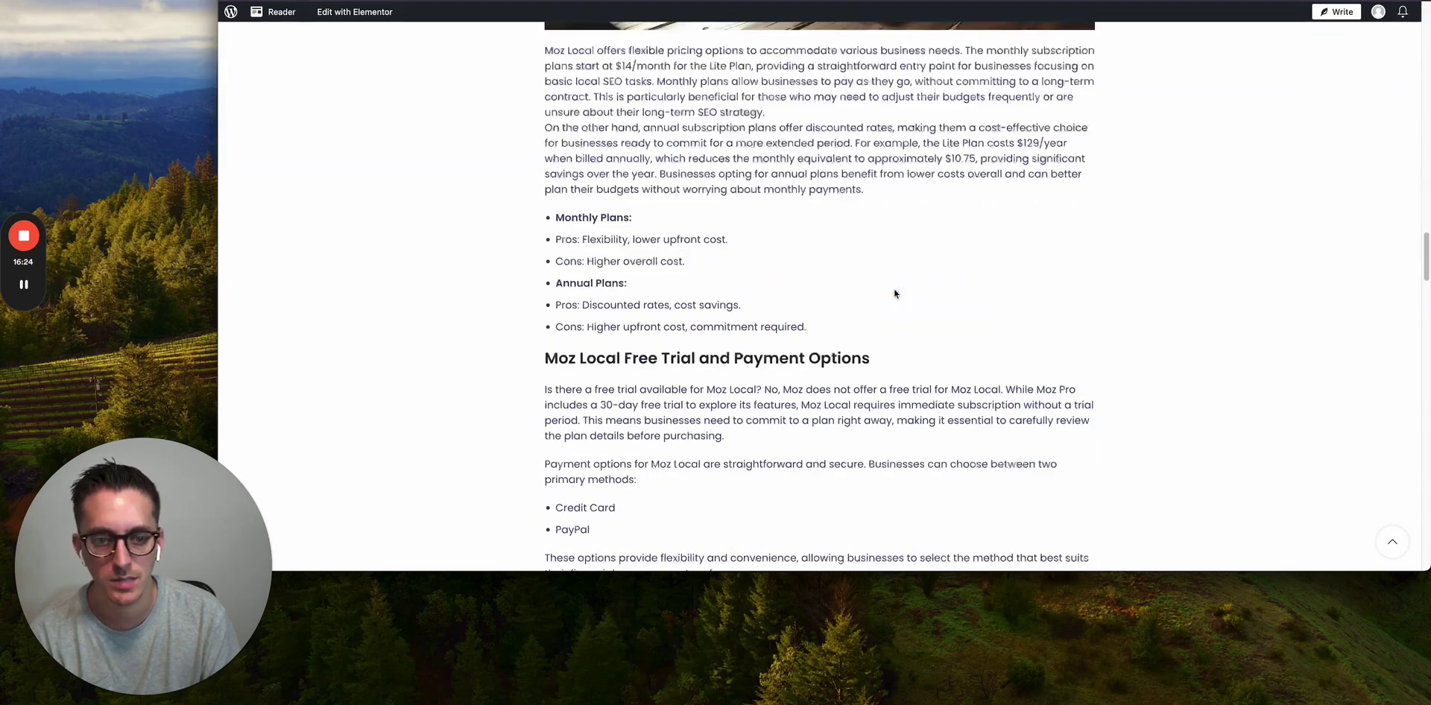
scroll(894, 289, "down", 15)
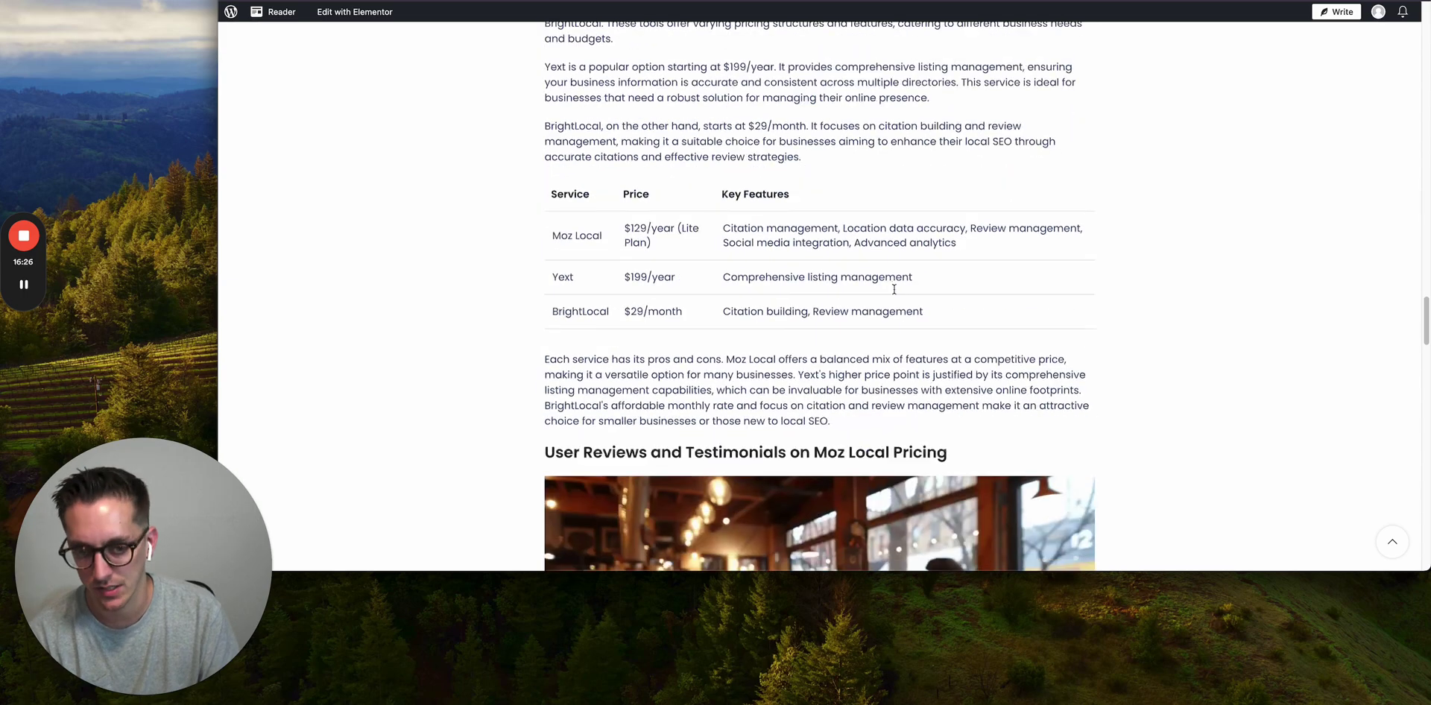
scroll(895, 289, "down", 12)
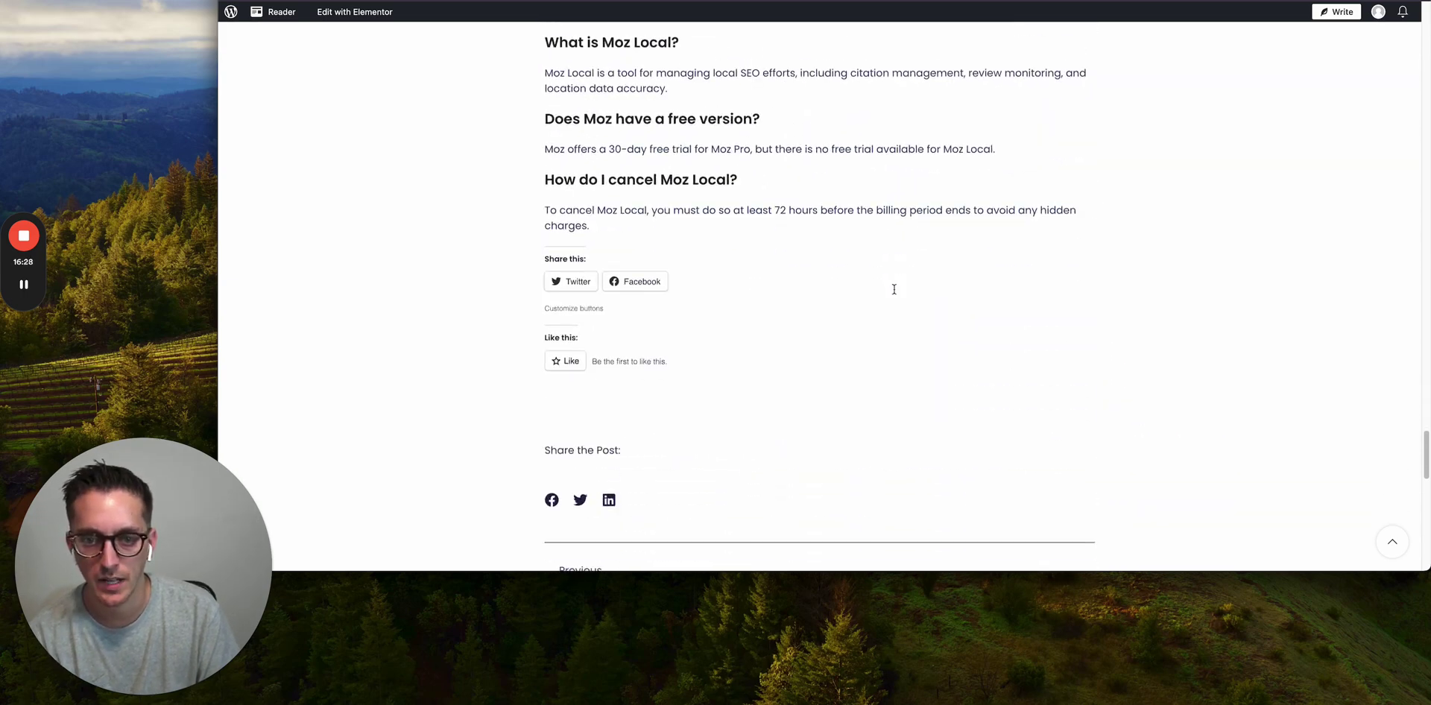
scroll(894, 289, "up", 12)
scroll(895, 294, "up", 20)
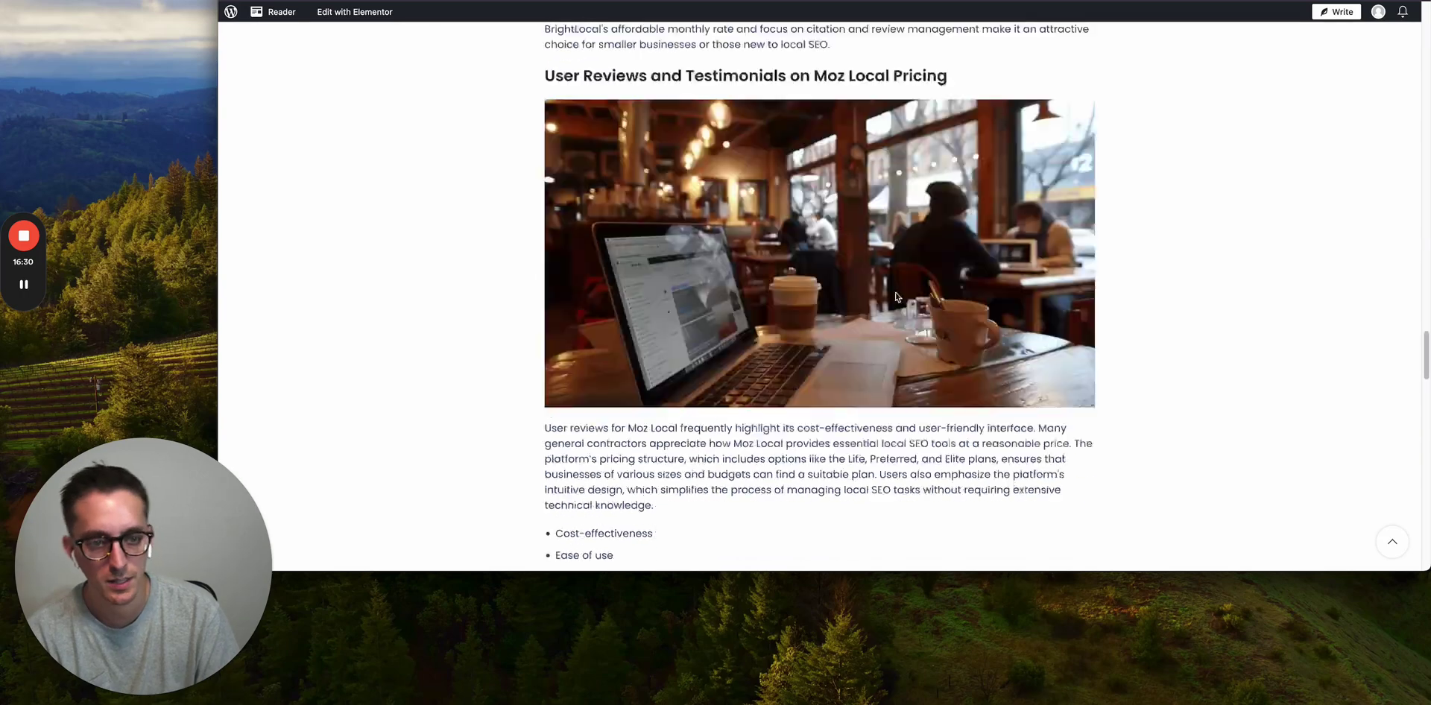
Examine the Moz Local post's plan pricing table, plan features, competitor comparison table, user reviews and Final Words section.
scroll(895, 297, "down", 5)
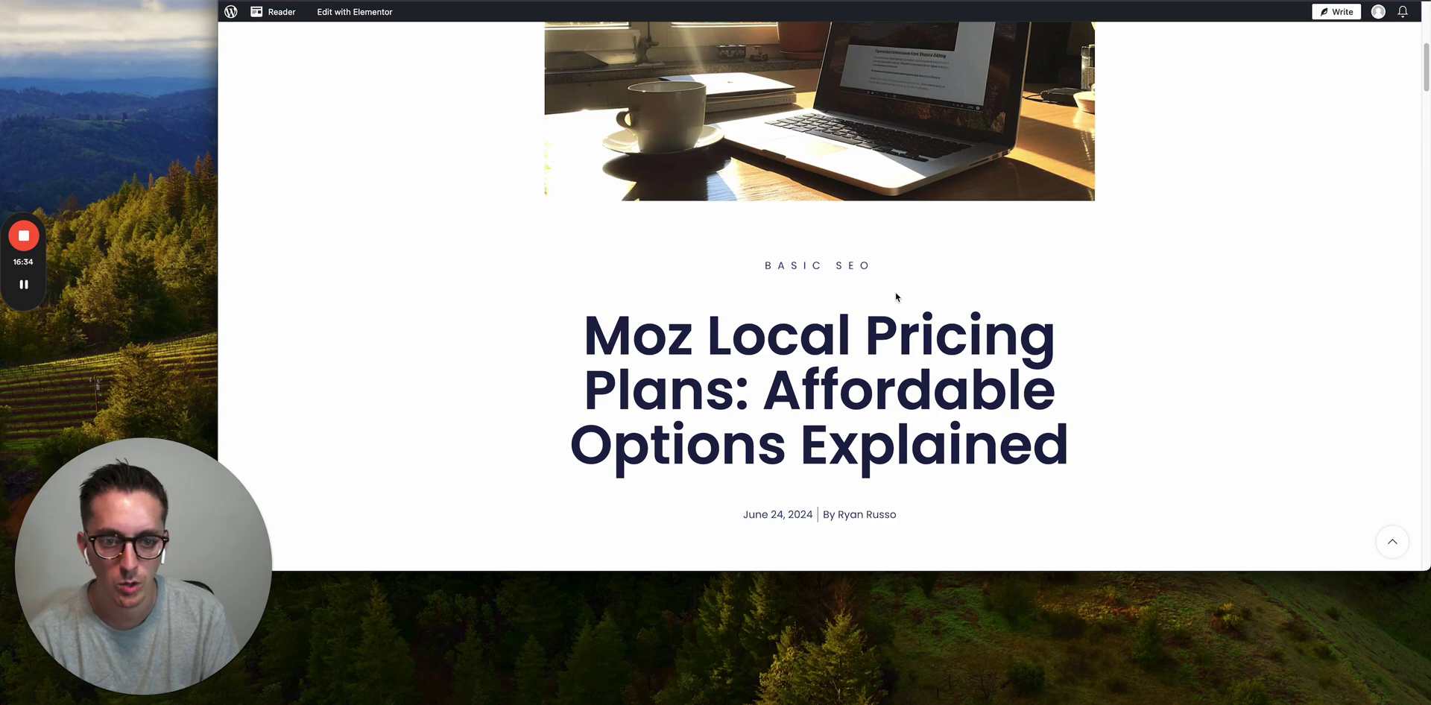
scroll(896, 296, "down", 10)
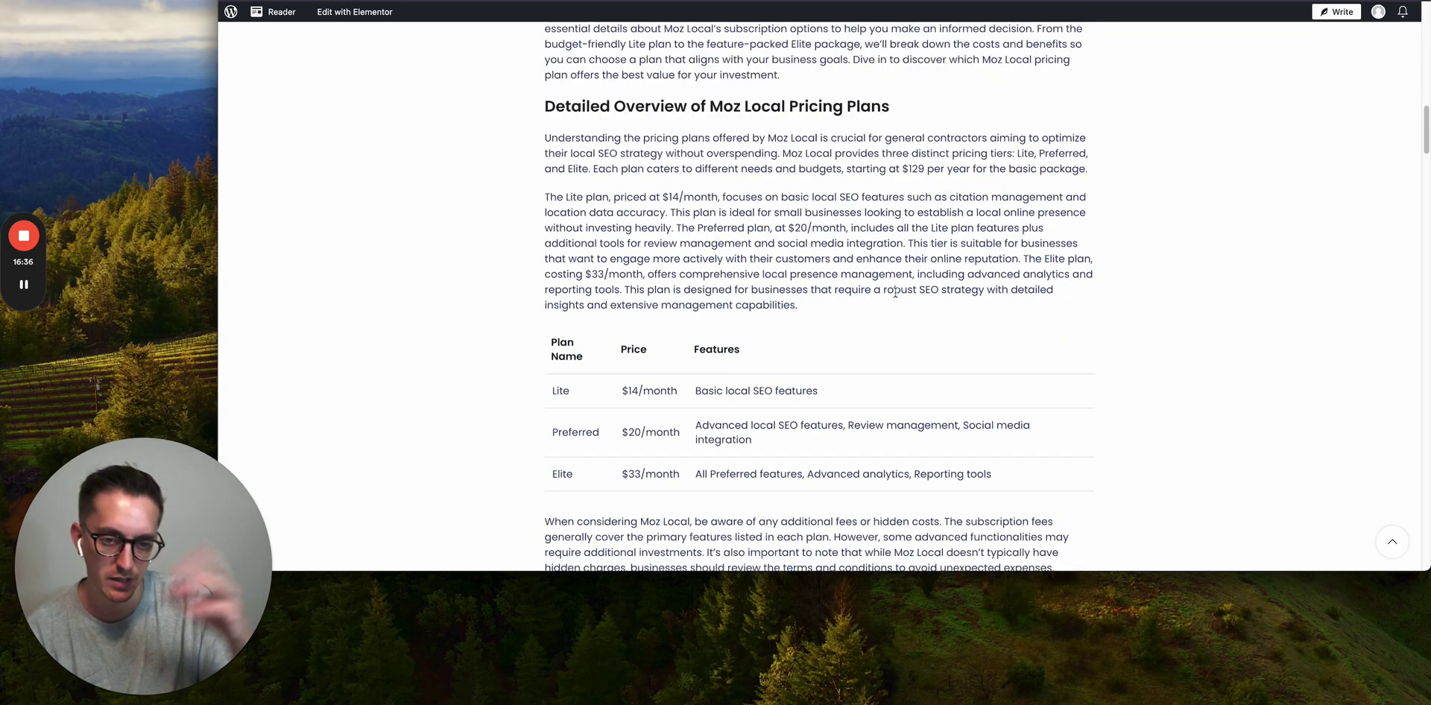
scroll(895, 293, "down", 3)
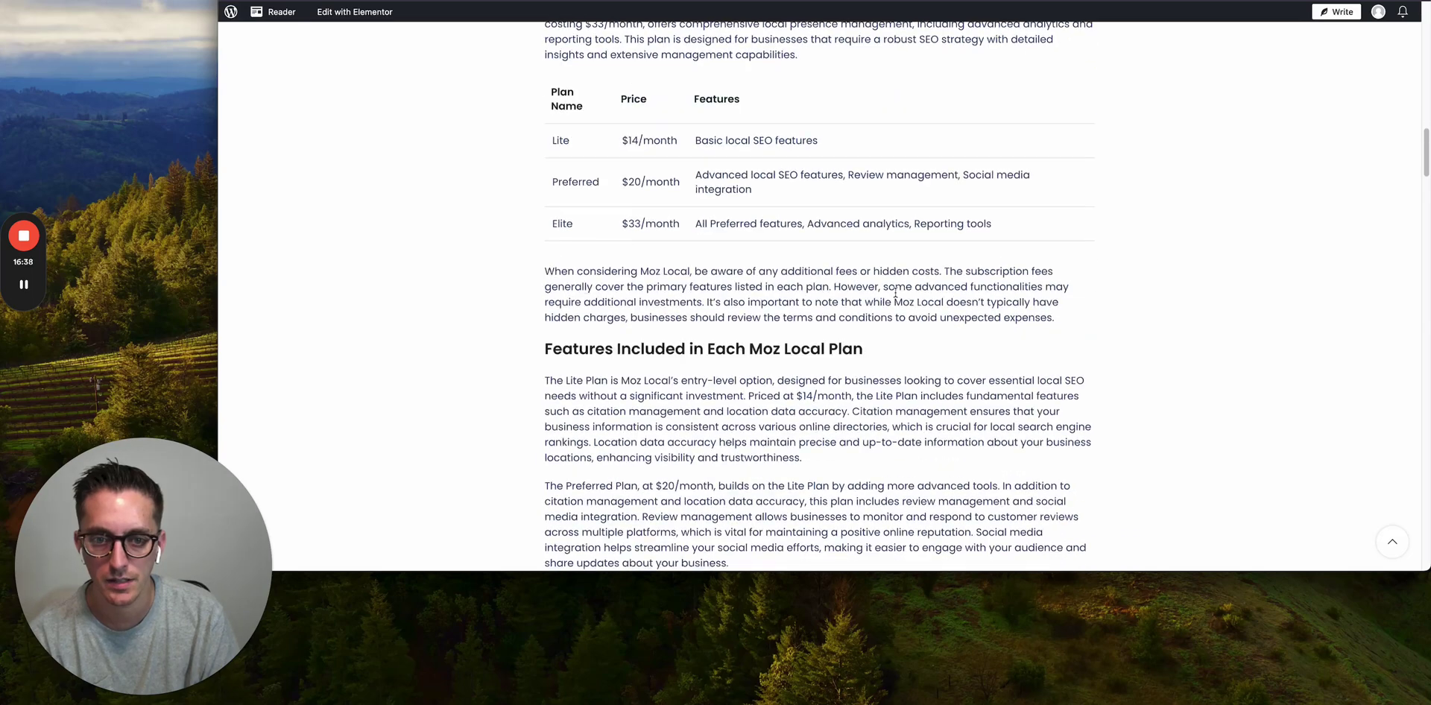
scroll(895, 293, "down", 15)
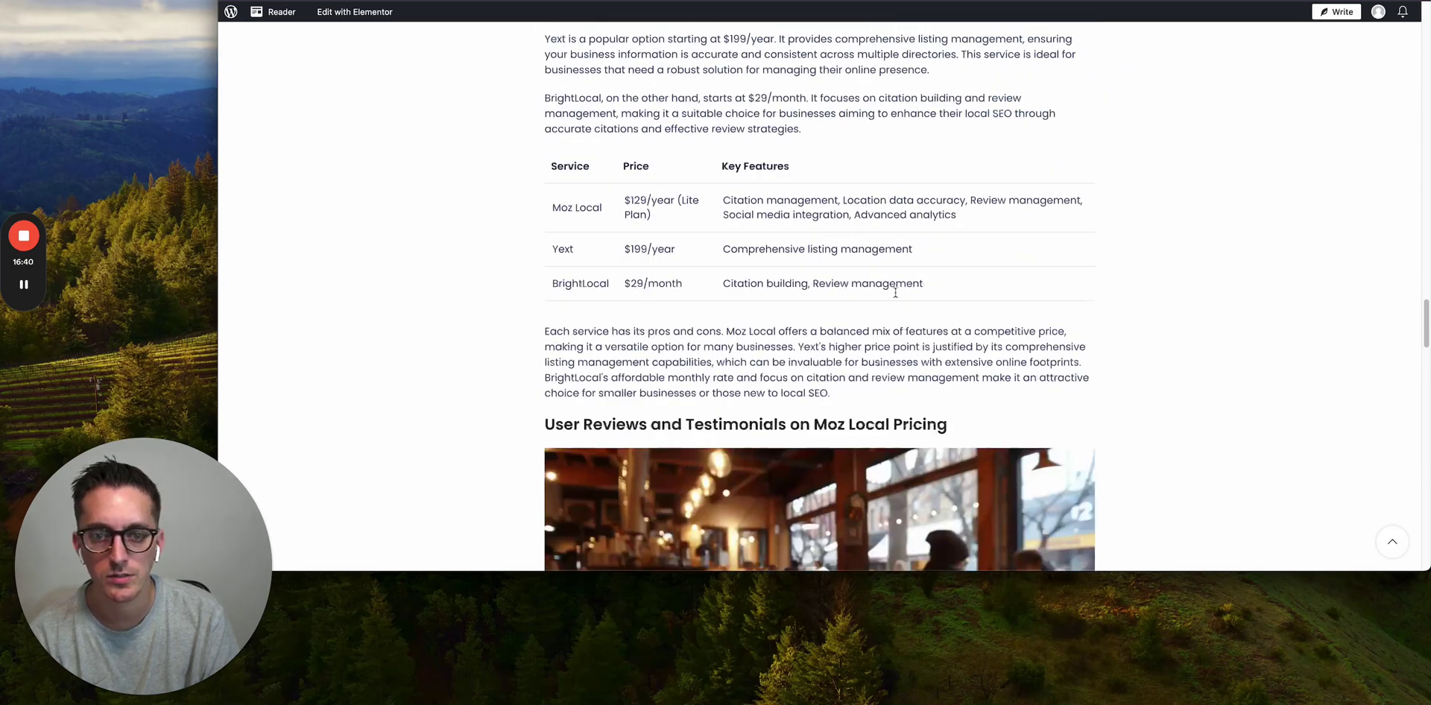
scroll(895, 293, "down", 10)
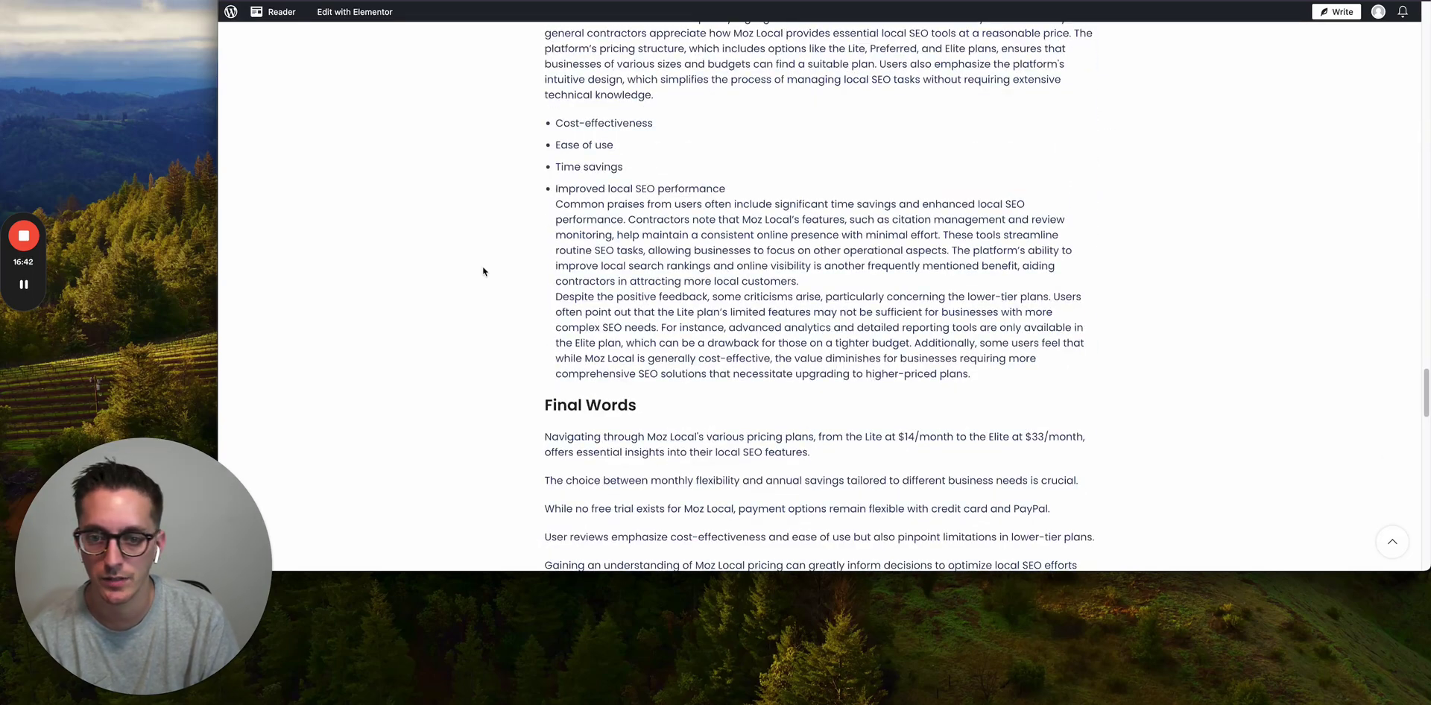